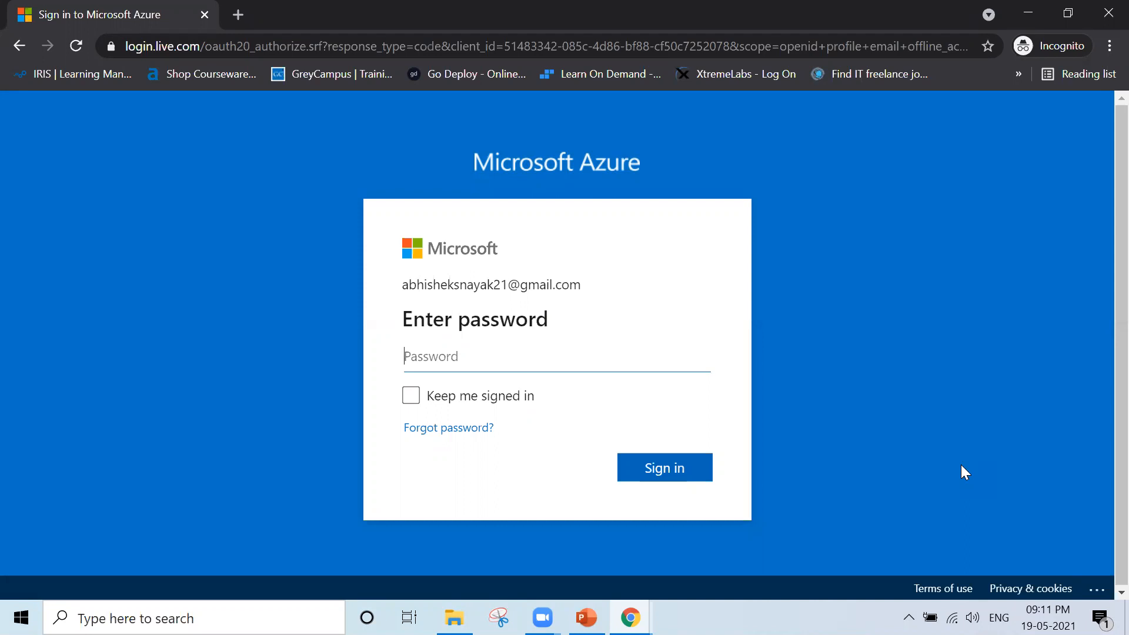
# - Submit the account password to reach e-mail identity verification, and open a new incognito tab
pyautogui.write('************')
pyautogui.press('Return')
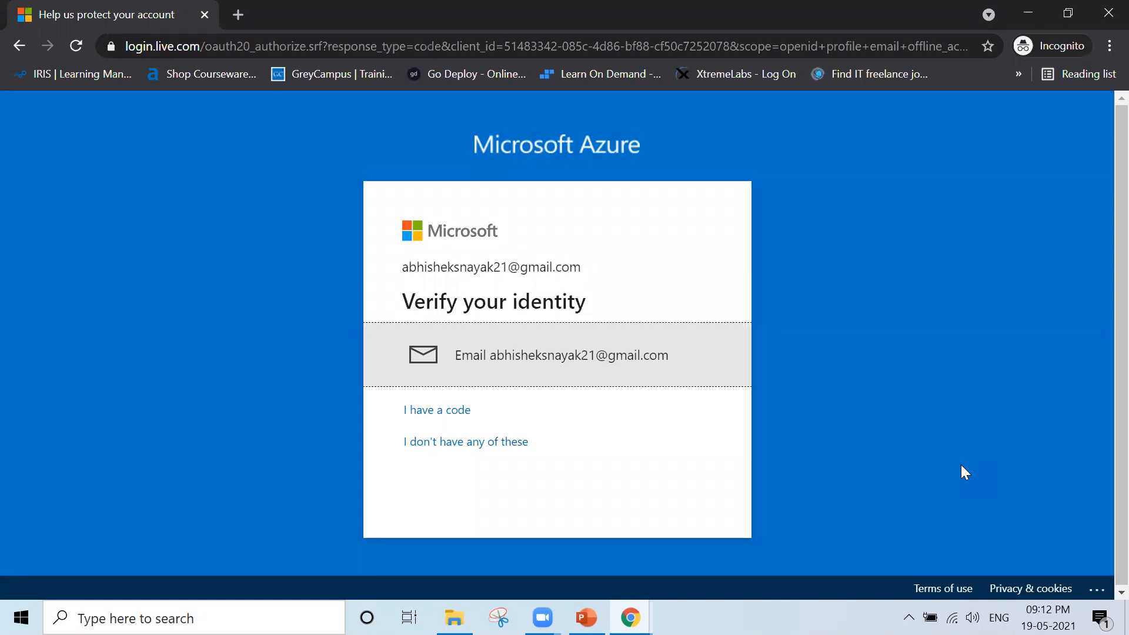
pyautogui.hotkey('ctrl', 't')
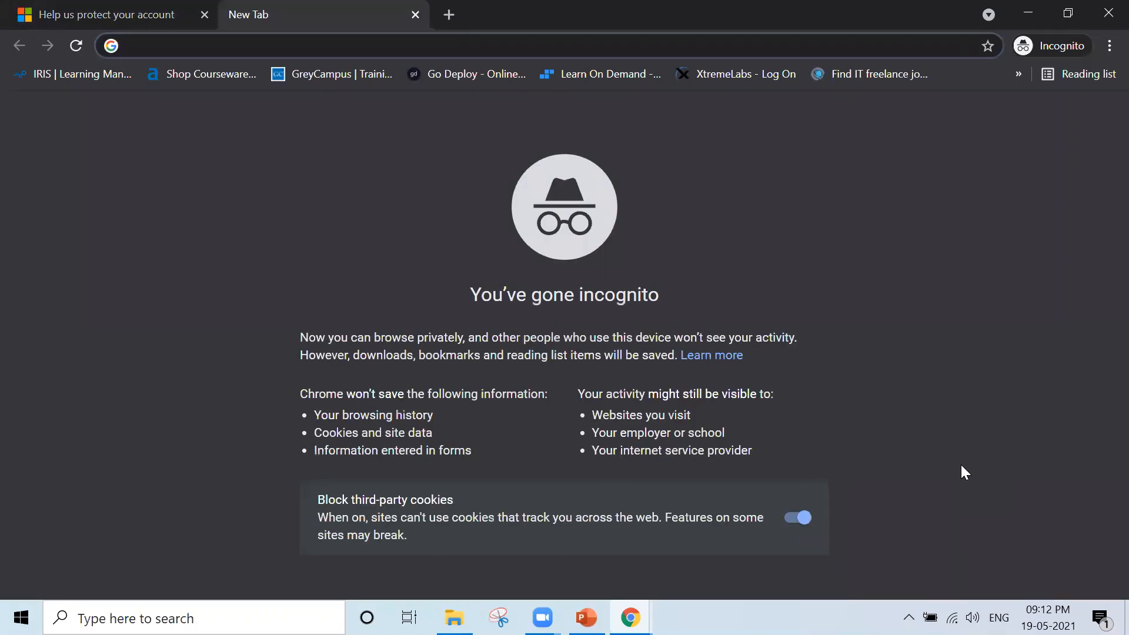
# - Go to gmail.com and sign in with the saved Gmail account and its password
pyautogui.write('gmail.com')
pyautogui.press('Return')
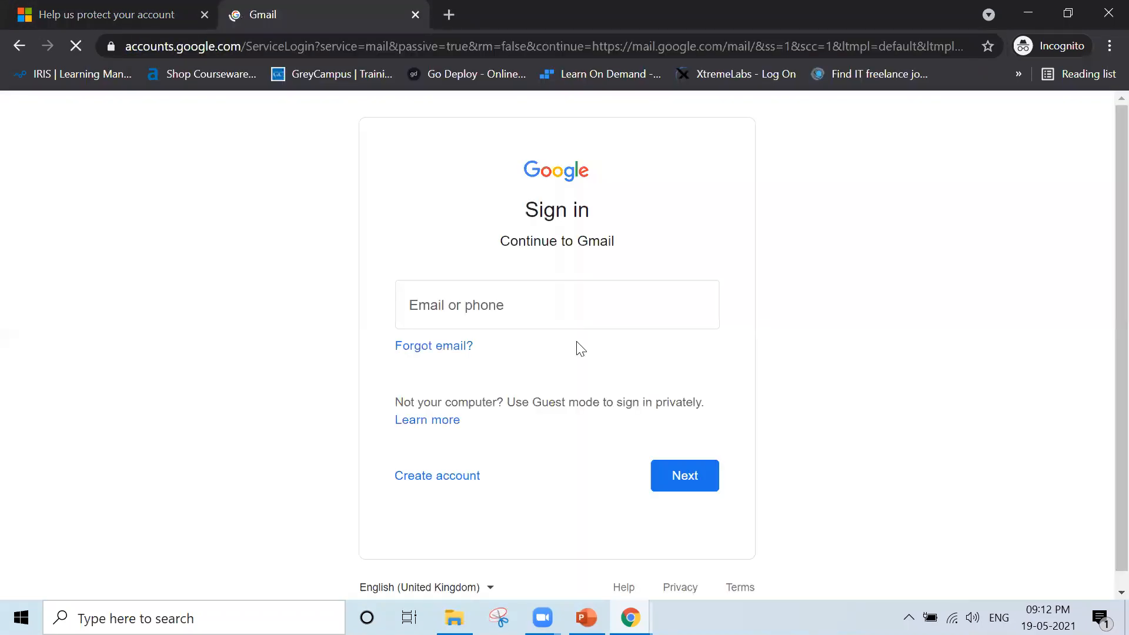
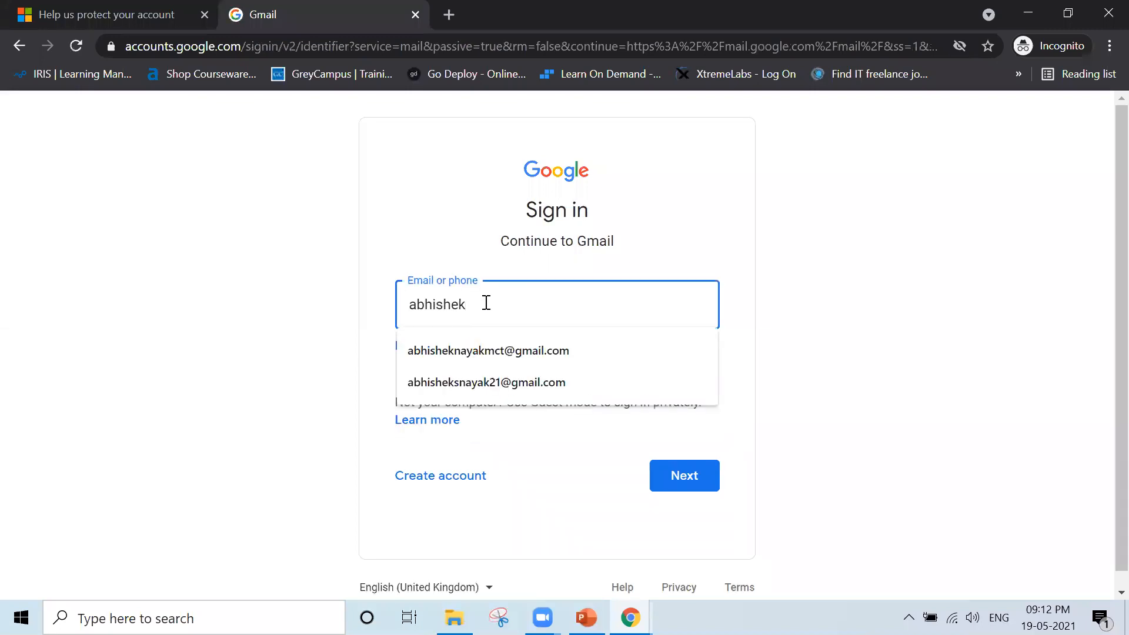
pyautogui.press('Down')
pyautogui.press('Down')
pyautogui.press('Return')
pyautogui.press('Return')
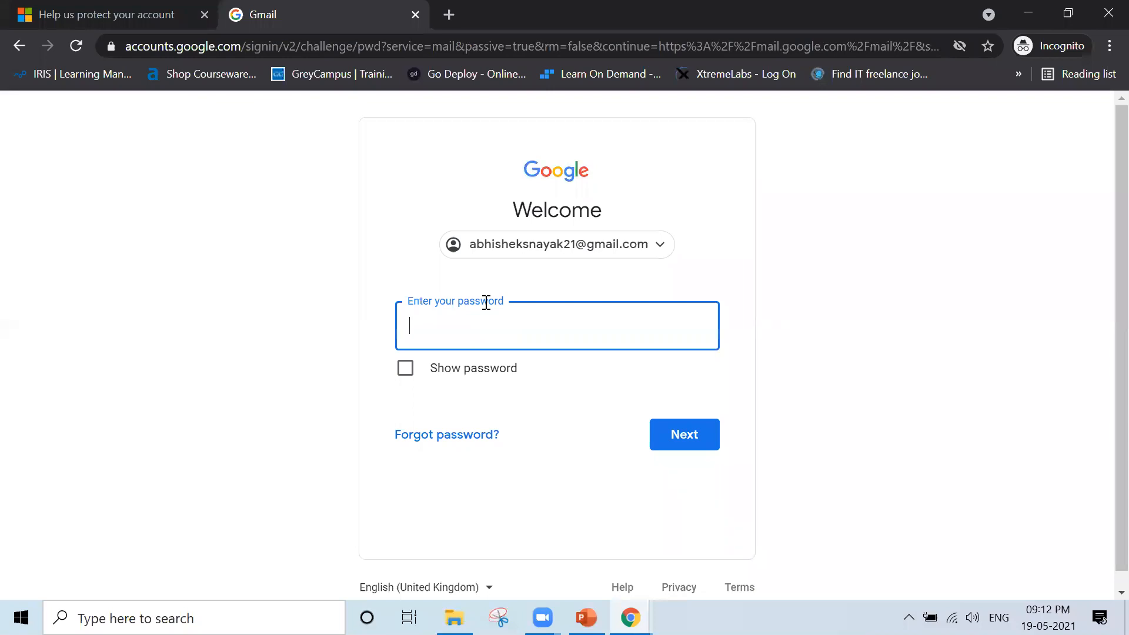
pyautogui.write('•••••••••••••')
pyautogui.press('Return')
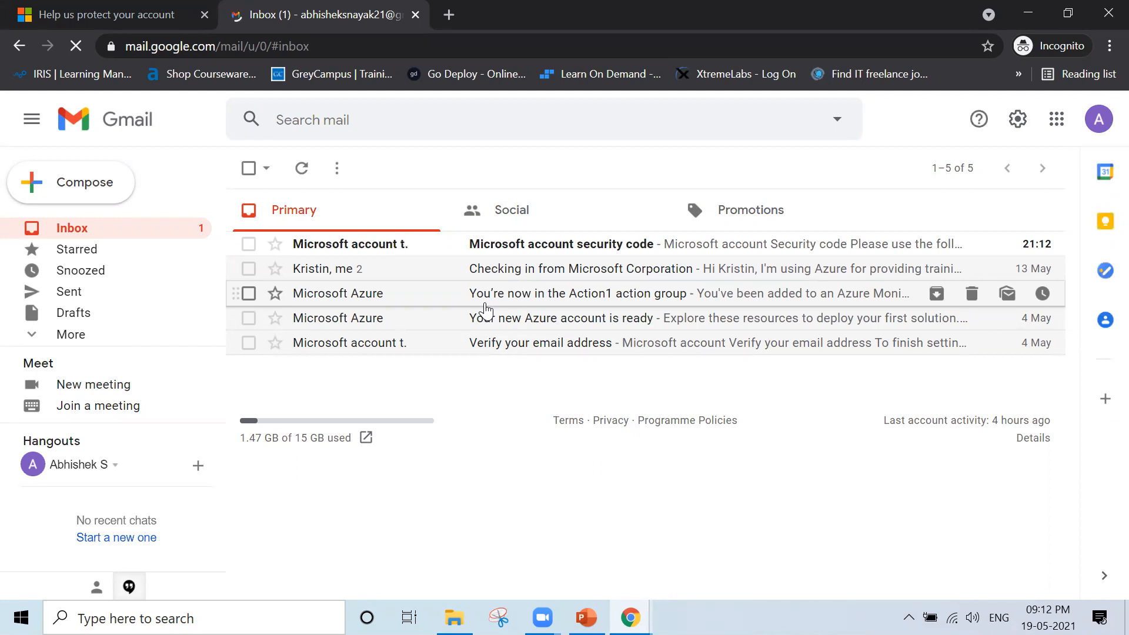
# - Open the Microsoft account security code e-mail and copy the code
pyautogui.click(544, 247)
pyautogui.doubleClick(397, 454)
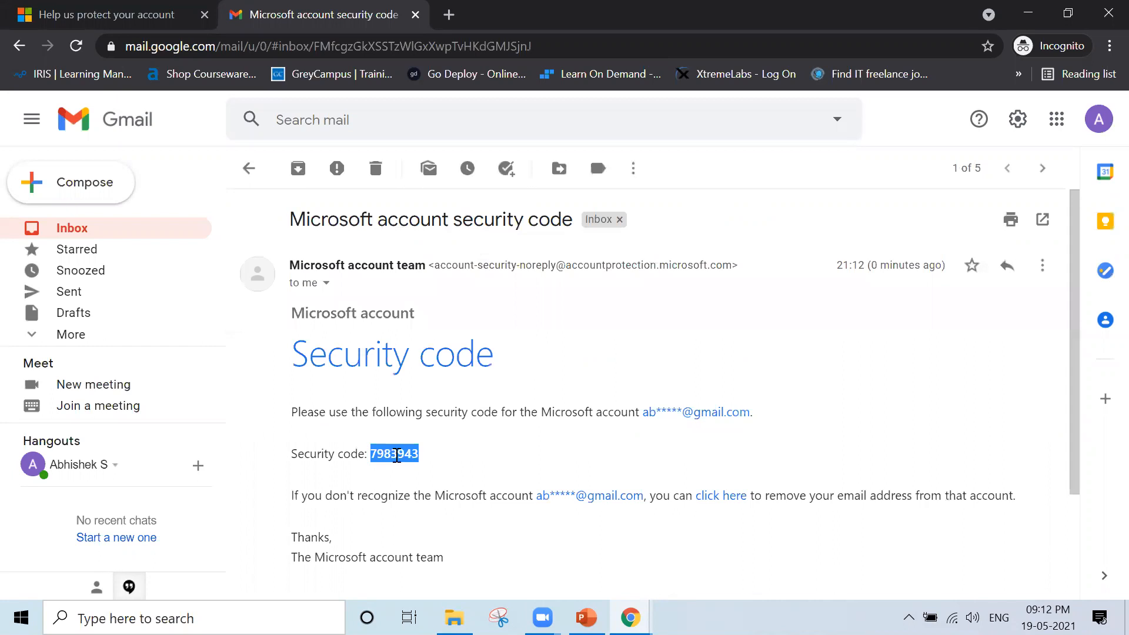
pyautogui.hotkey('ctrl', 'c')
# - Close Gmail, paste the security code into Azure's code field and verify to reach Home
pyautogui.hotkey('ctrl', 'w')
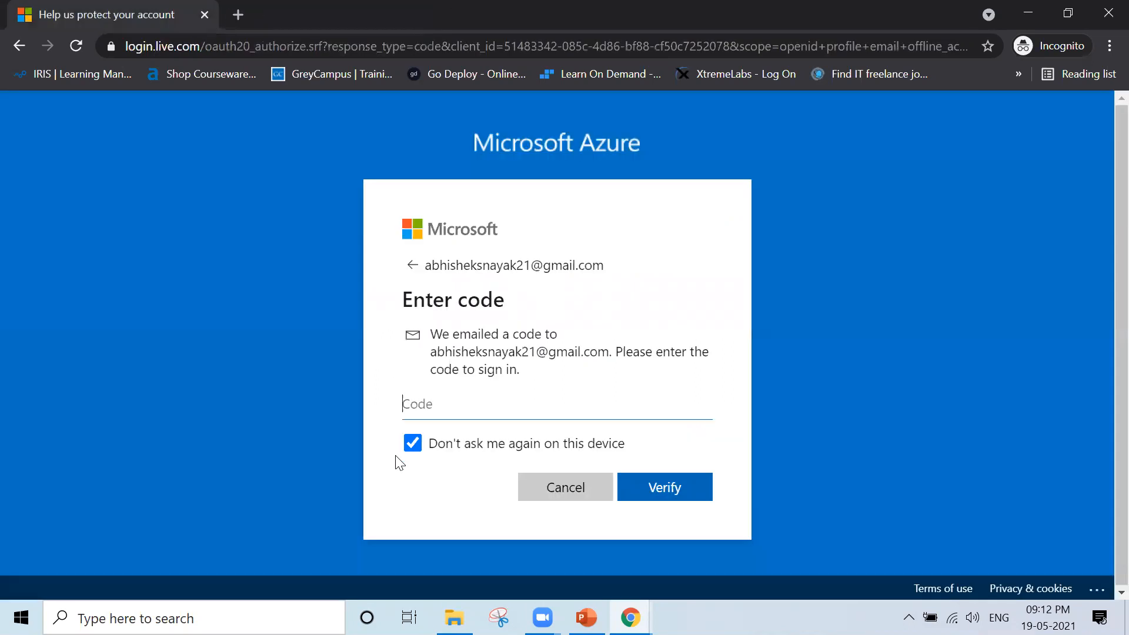
pyautogui.hotkey('ctrl', 'v')
pyautogui.click(661, 485)
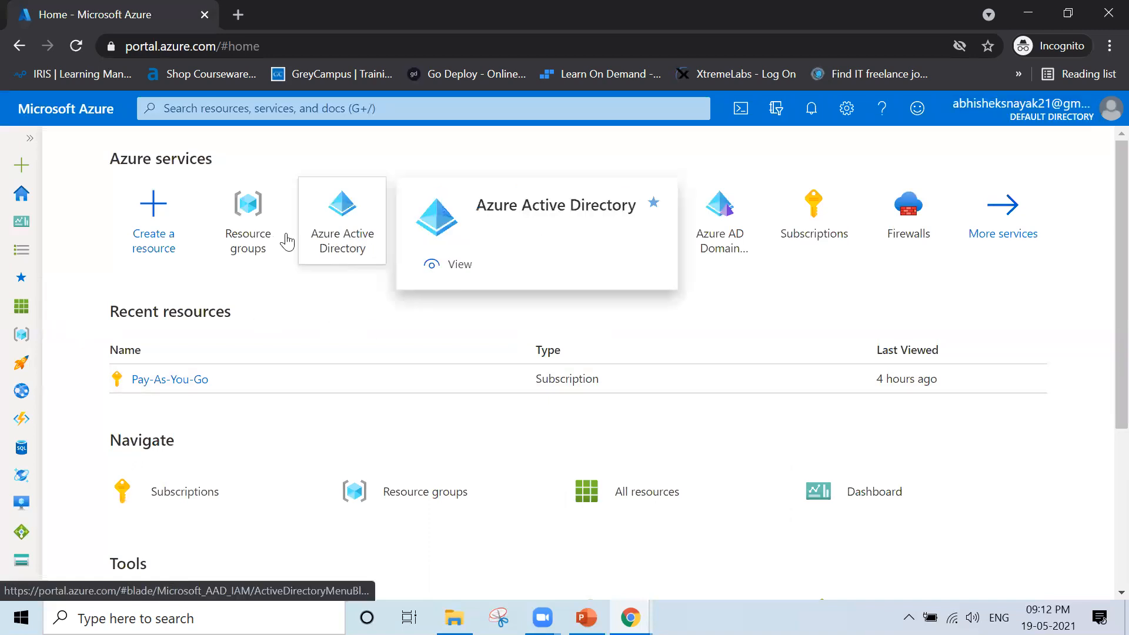
pyautogui.moveTo(285, 239)
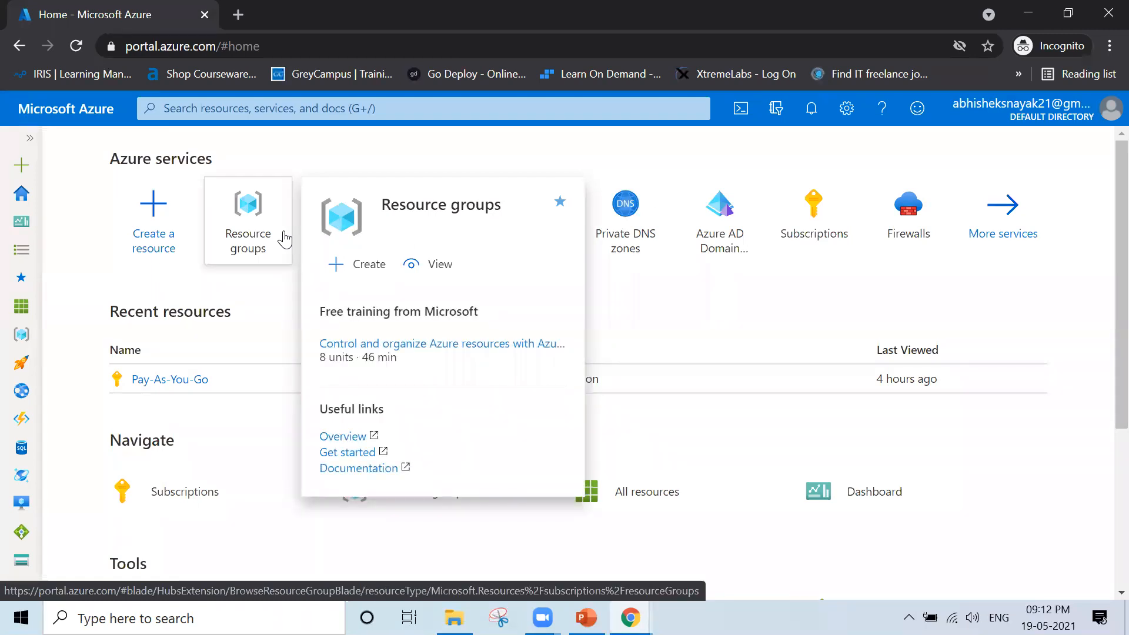
# - Launch Paint with the mspaint command and draw the first rectangle
pyautogui.press('super+r')
pyautogui.write('mspaint')
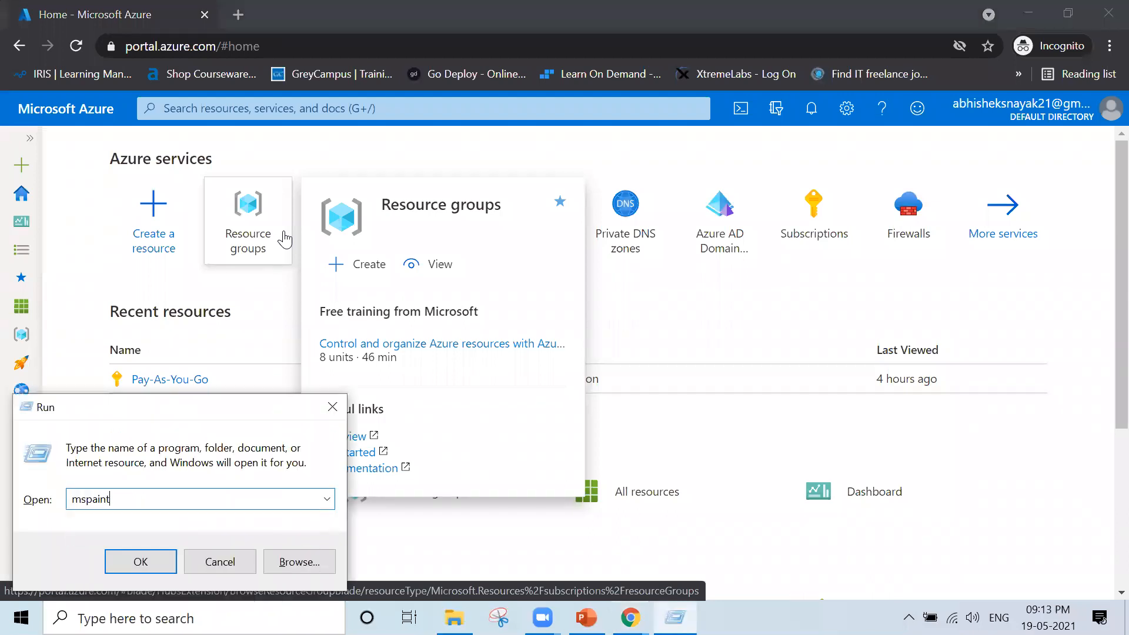
pyautogui.press('Return')
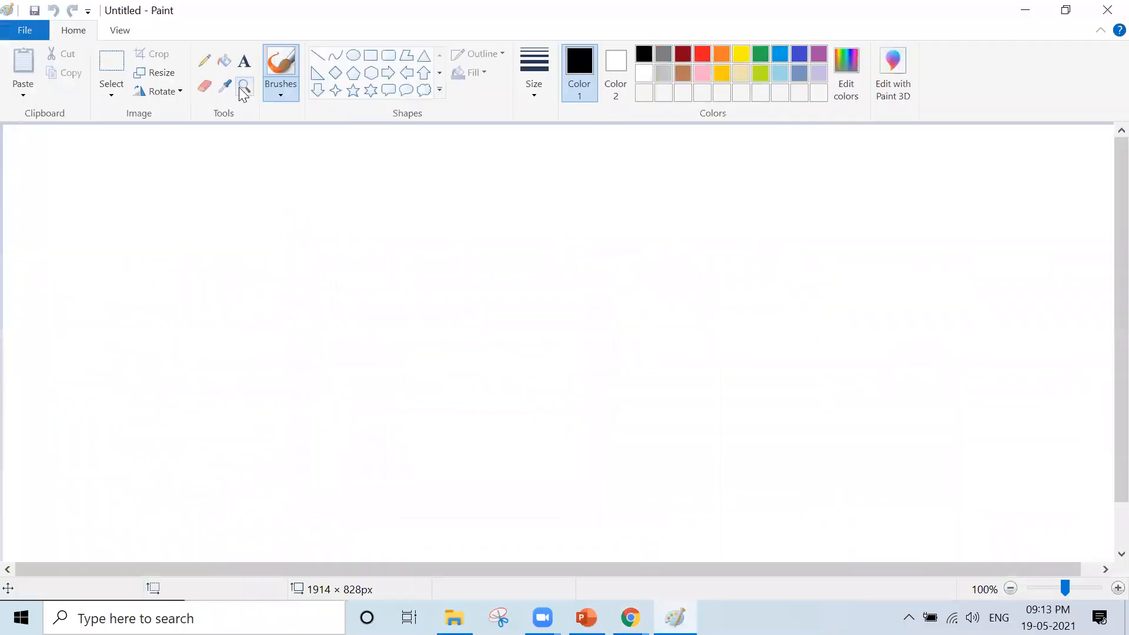
pyautogui.click(370, 55)
pyautogui.moveTo(92, 210); pyautogui.dragTo(280, 299)
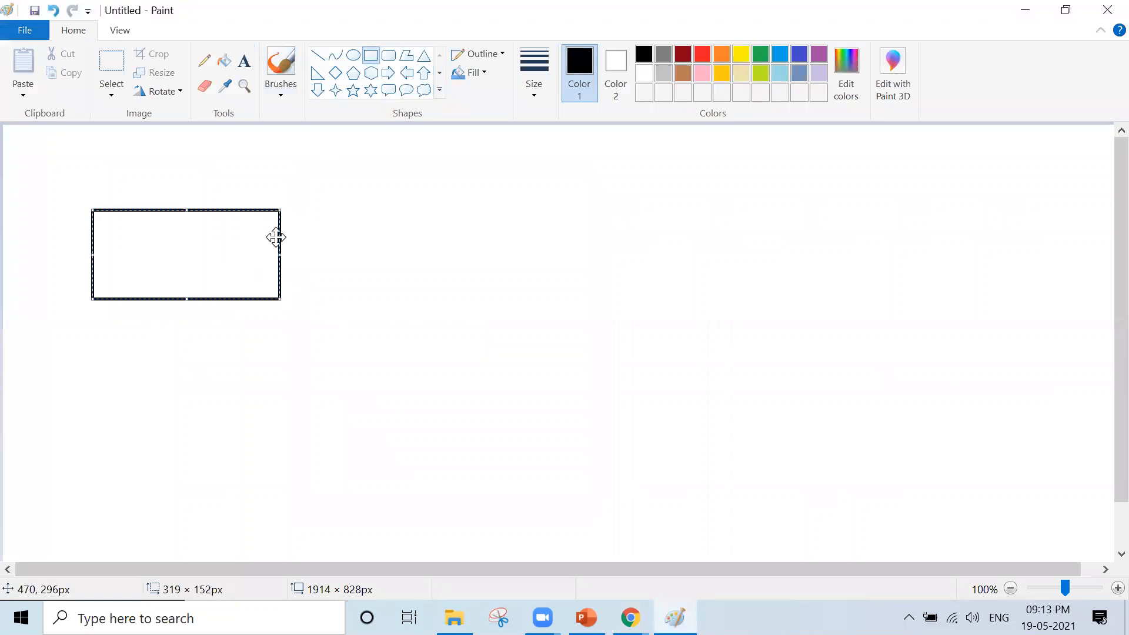
# - Label the box 'Network - 1' with lines 192.168.0.0/16 and 192.168.10.0/24
pyautogui.click(244, 61)
pyautogui.moveTo(99, 221); pyautogui.dragTo(261, 290)
pyautogui.write('Network - 1')
pyautogui.press('Return')
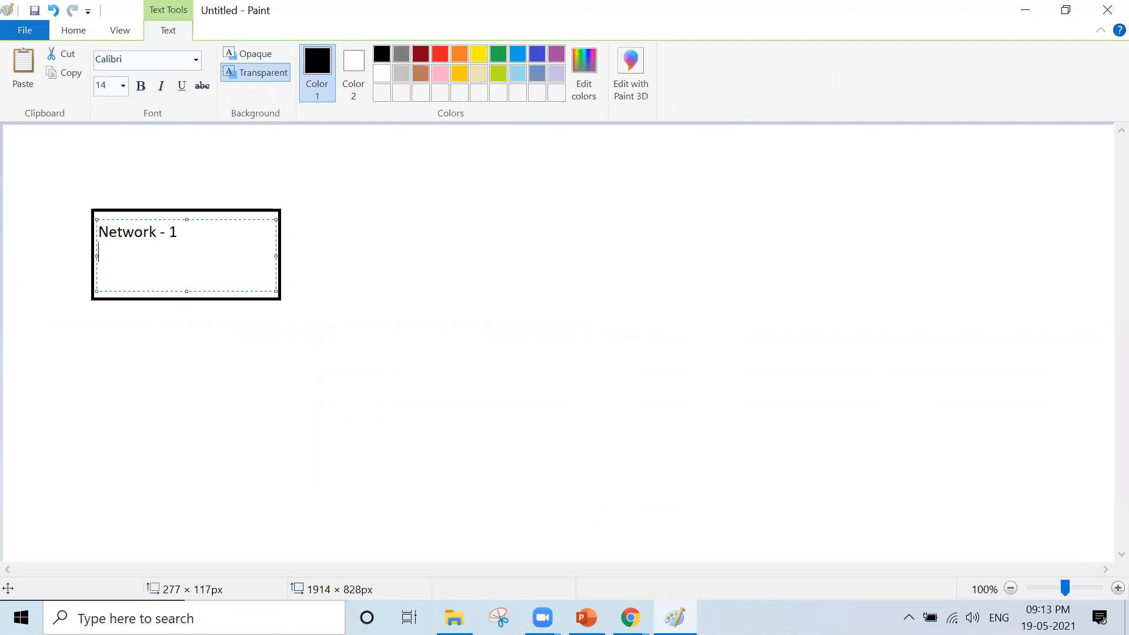
pyautogui.write('192.168.0.0/16')
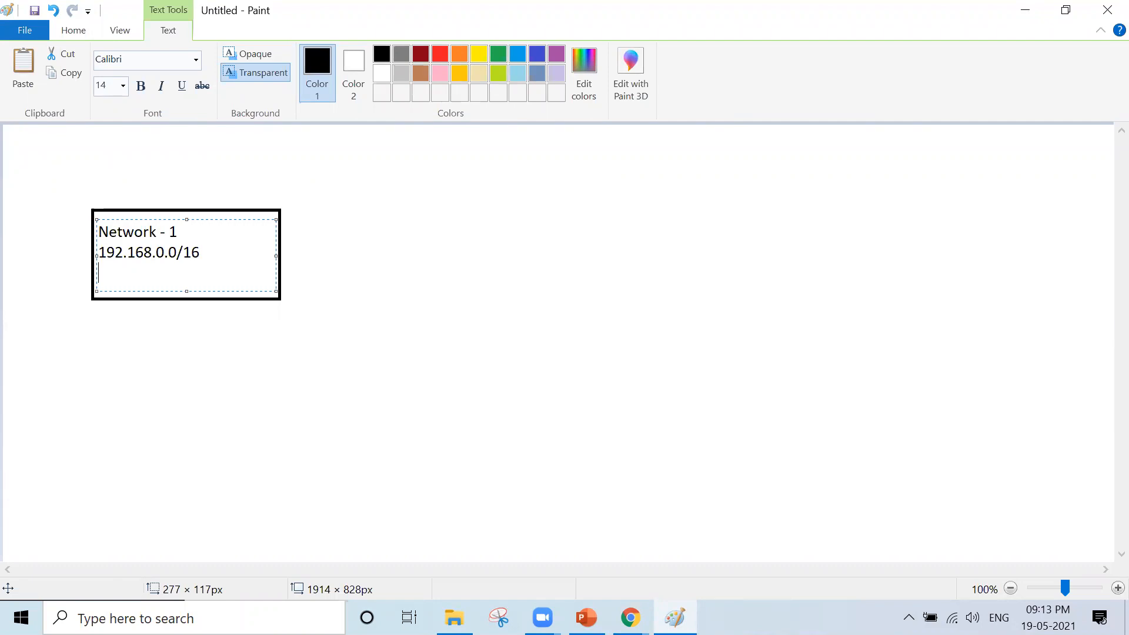
pyautogui.press('Return')
pyautogui.write('192.168.10.0/24')
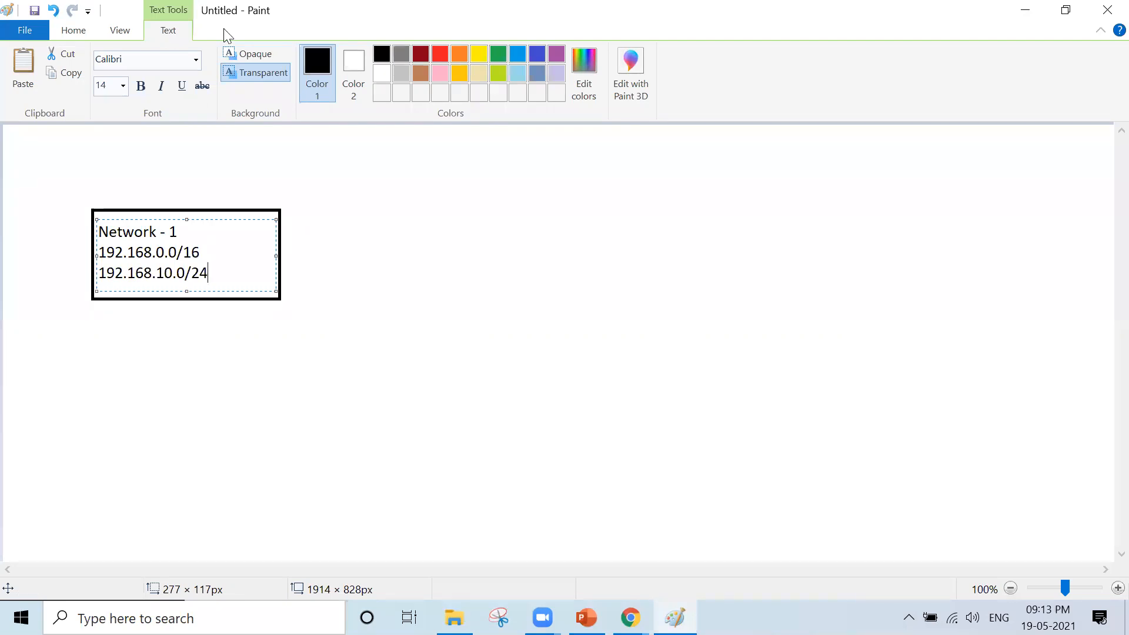
pyautogui.click(81, 36)
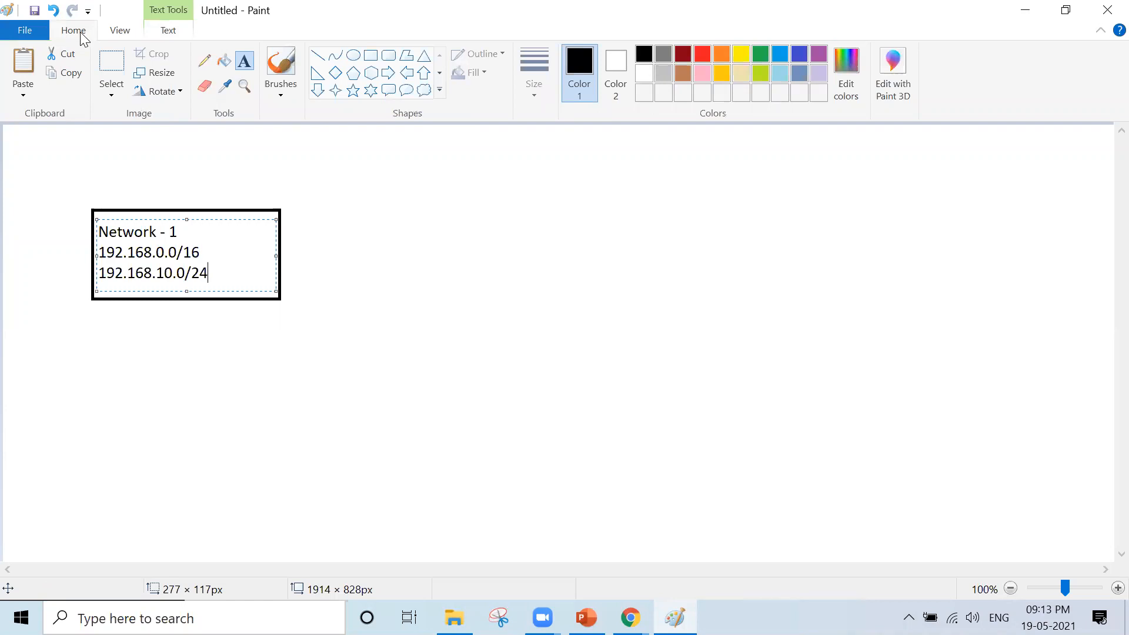
pyautogui.click(370, 55)
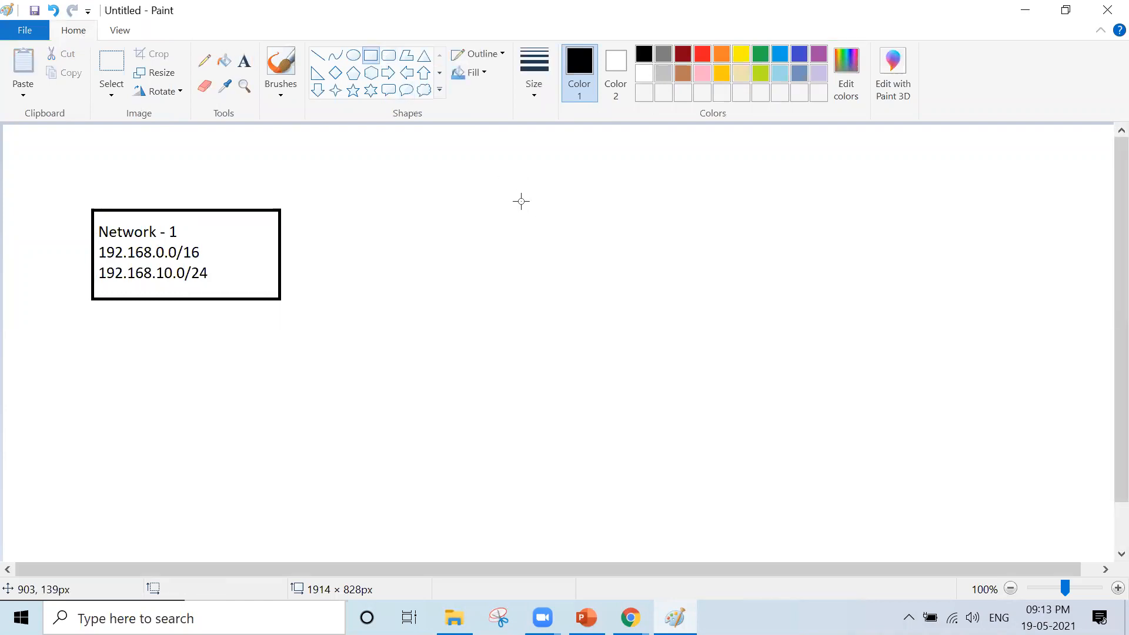
# - Draw a second box on the right labelled 'Network - 2', 10.0.0.0/16 and 10.10.10.0/24
pyautogui.moveTo(512, 197); pyautogui.dragTo(713, 290)
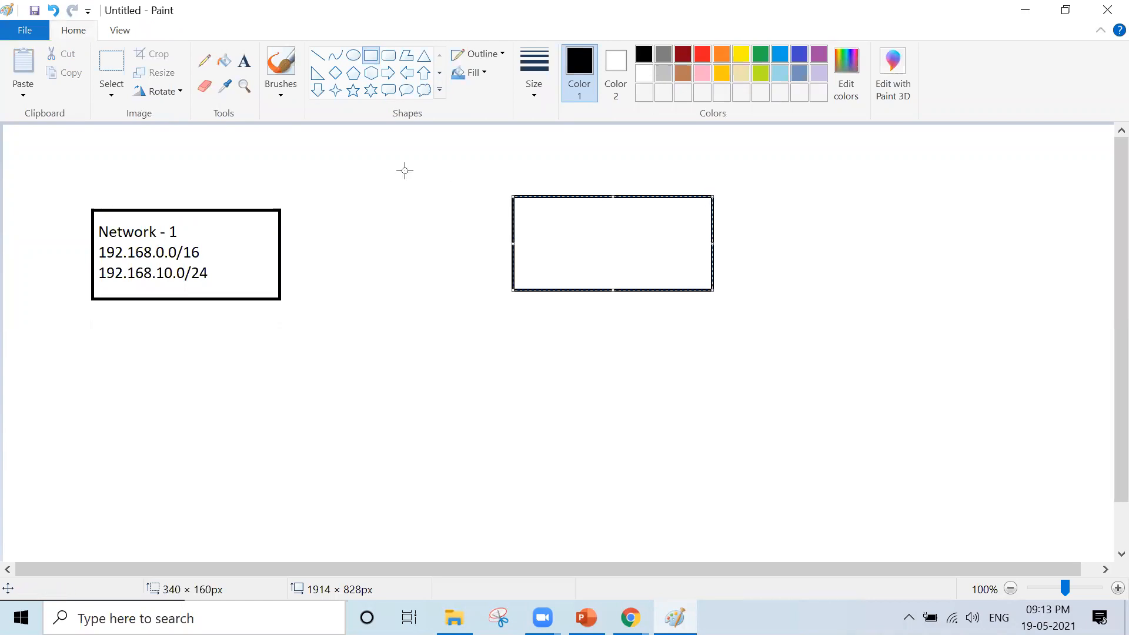
pyautogui.click(244, 60)
pyautogui.moveTo(519, 208); pyautogui.dragTo(705, 278)
pyautogui.write('Network - 2')
pyautogui.press('Return')
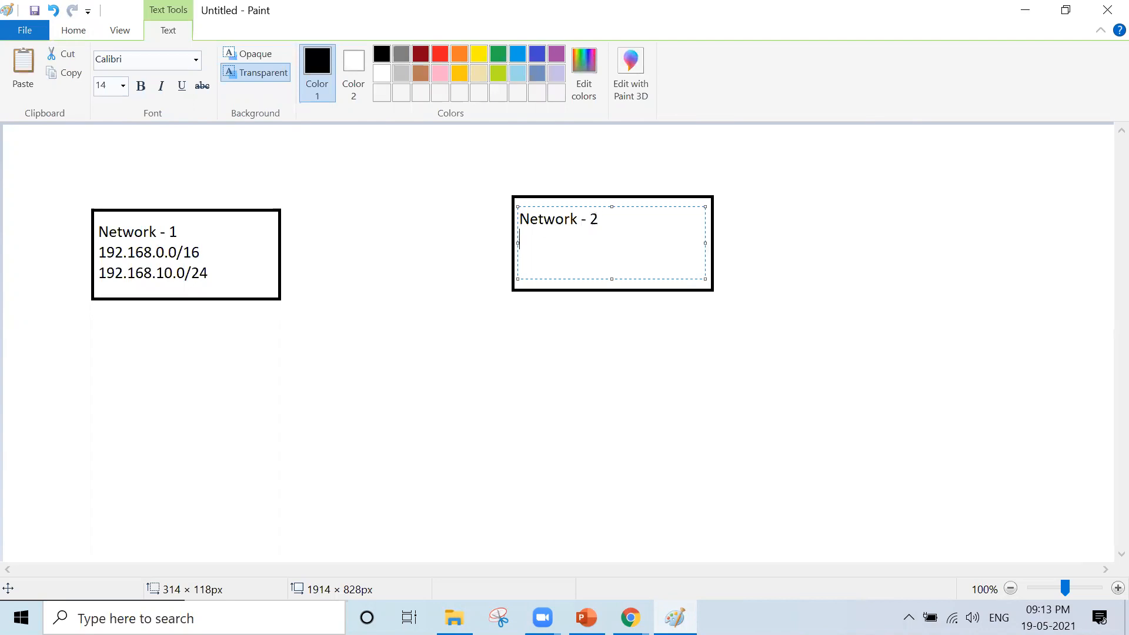
pyautogui.write('10.0.0.0/16 ')
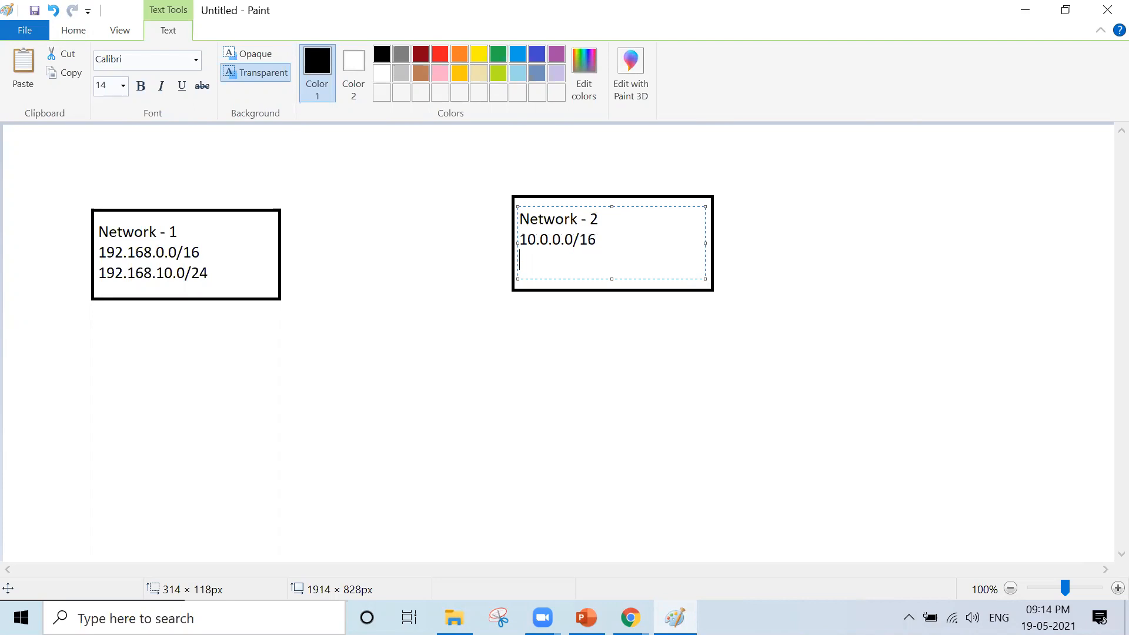
pyautogui.write('10.10.10.0/24')
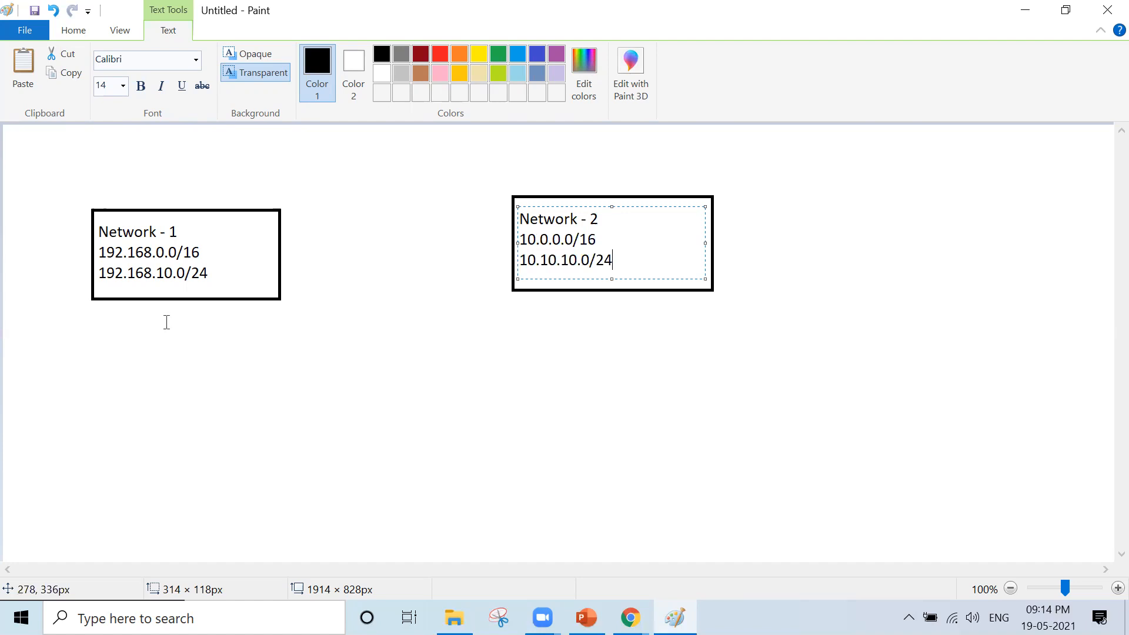
pyautogui.click(244, 149)
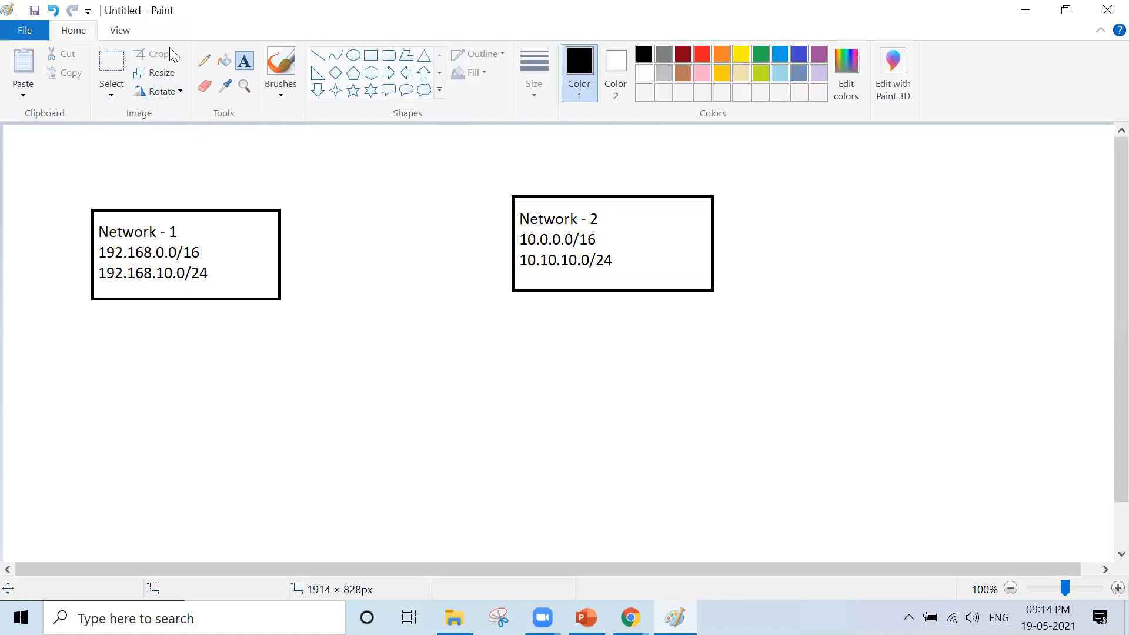
# - Draw a triangle under the Network - 1 box and label it 'VM'
pyautogui.click(424, 56)
pyautogui.moveTo(165, 386); pyautogui.dragTo(40, 495)
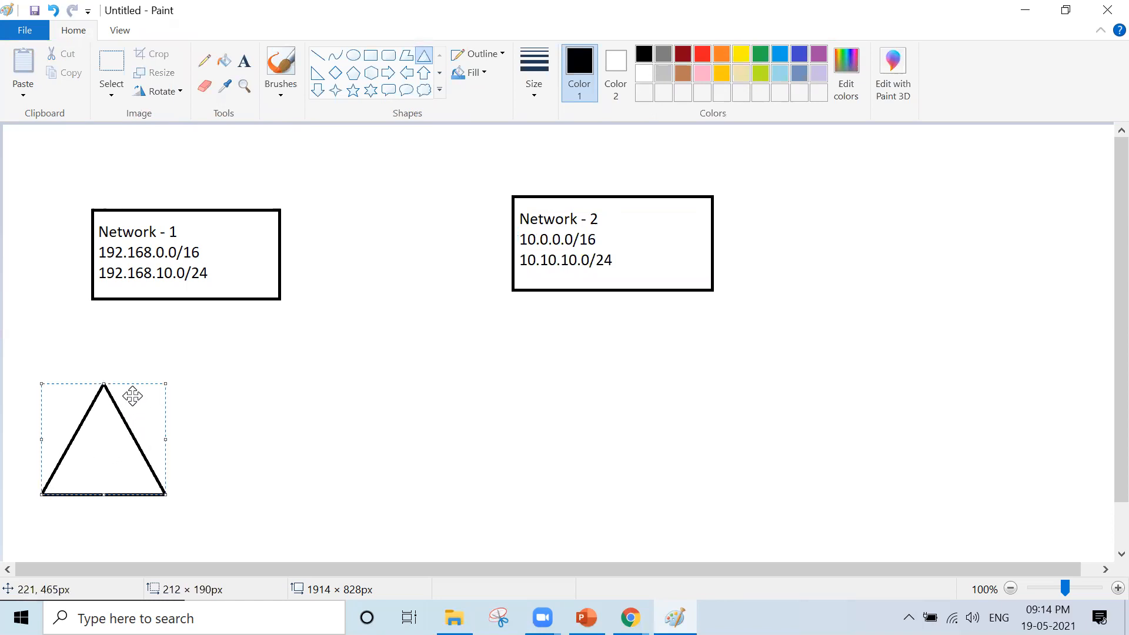
pyautogui.moveTo(132, 392); pyautogui.dragTo(209, 305)
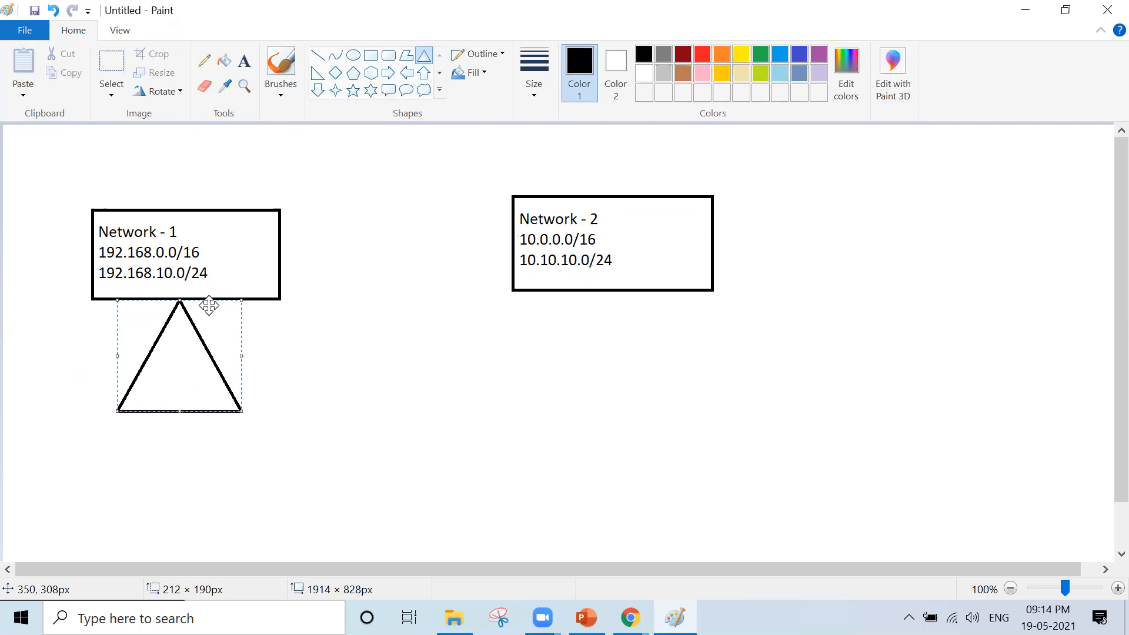
pyautogui.click(245, 61)
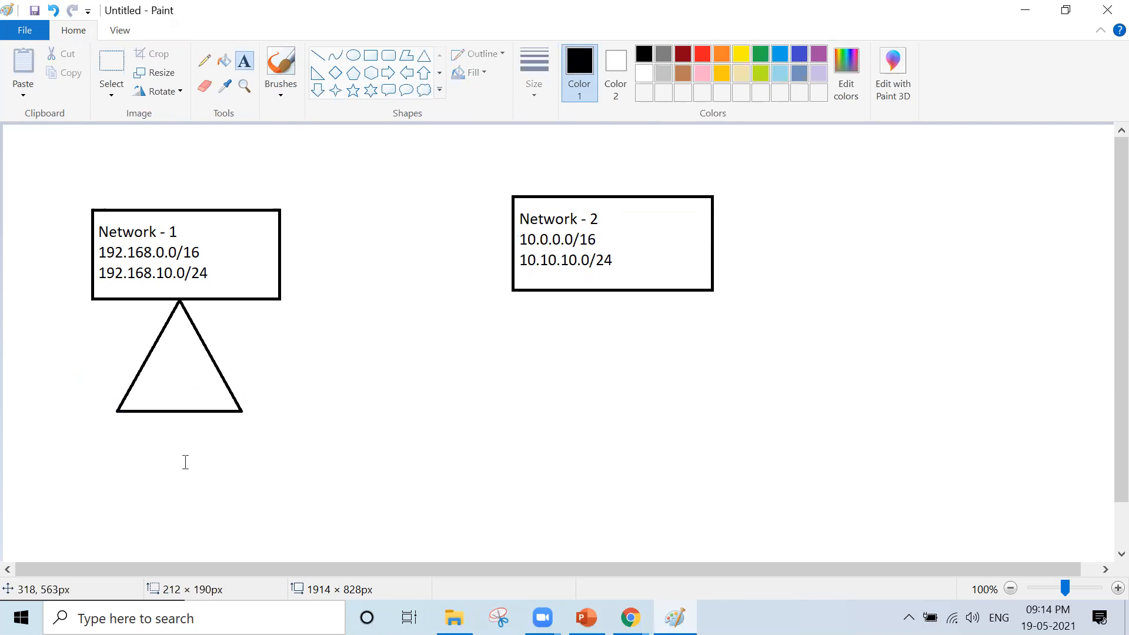
pyautogui.moveTo(147, 368); pyautogui.dragTo(221, 399)
pyautogui.write('VM-1')
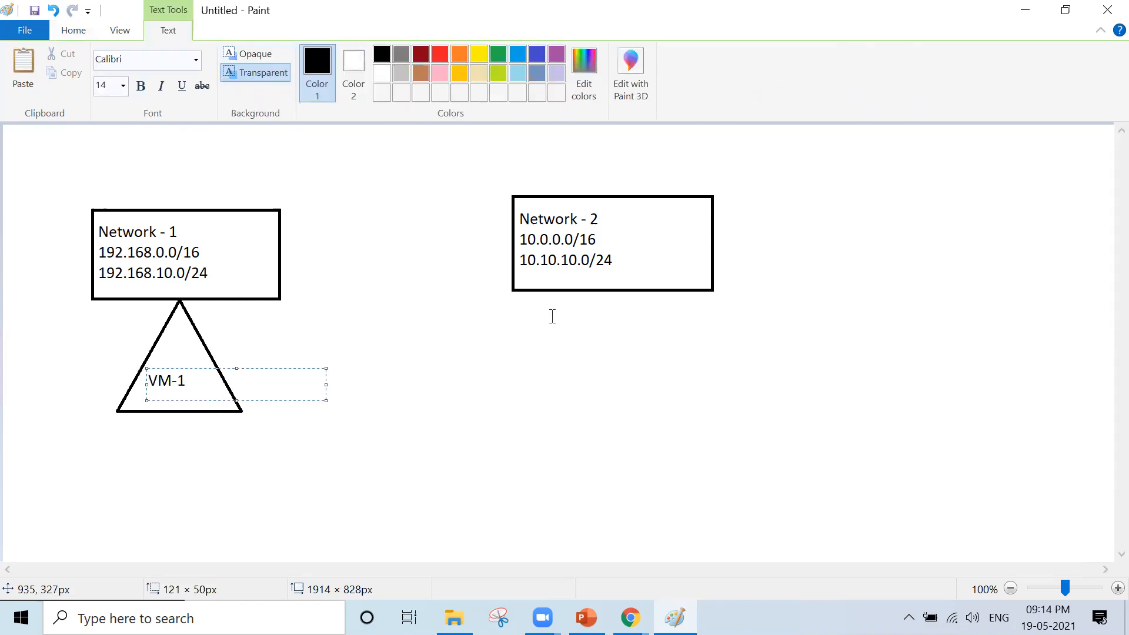
# - Add a 'VM2' label and triangle under the Network - 2 box, then return to the Azure portal
pyautogui.moveTo(553, 318); pyautogui.dragTo(675, 393)
pyautogui.write('VM2')
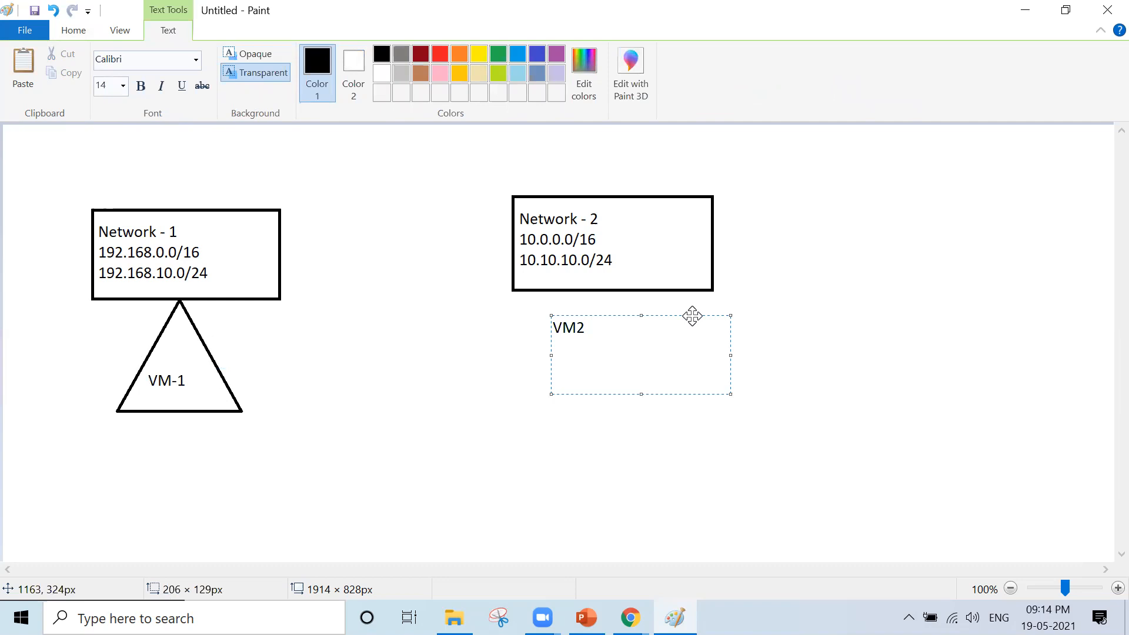
pyautogui.moveTo(692, 316); pyautogui.dragTo(729, 337)
pyautogui.click(865, 300)
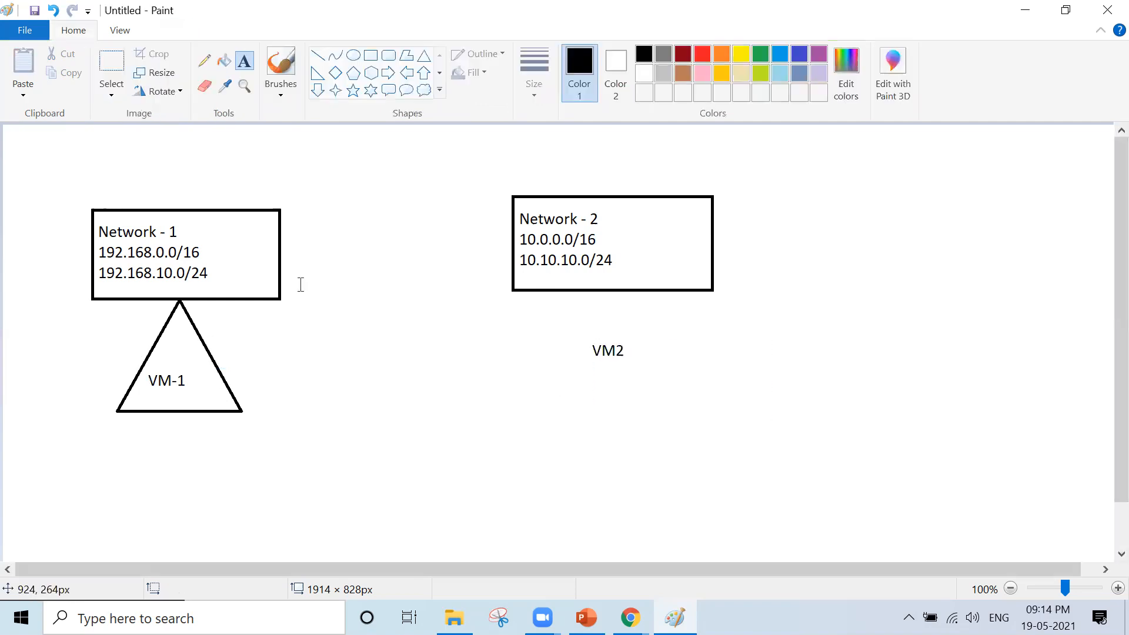
pyautogui.click(423, 55)
pyautogui.moveTo(583, 302)
pyautogui.mouseDown()
pyautogui.moveTo(643, 378)
pyautogui.moveTo(705, 418)
pyautogui.moveTo(652, 368)
pyautogui.mouseUp()
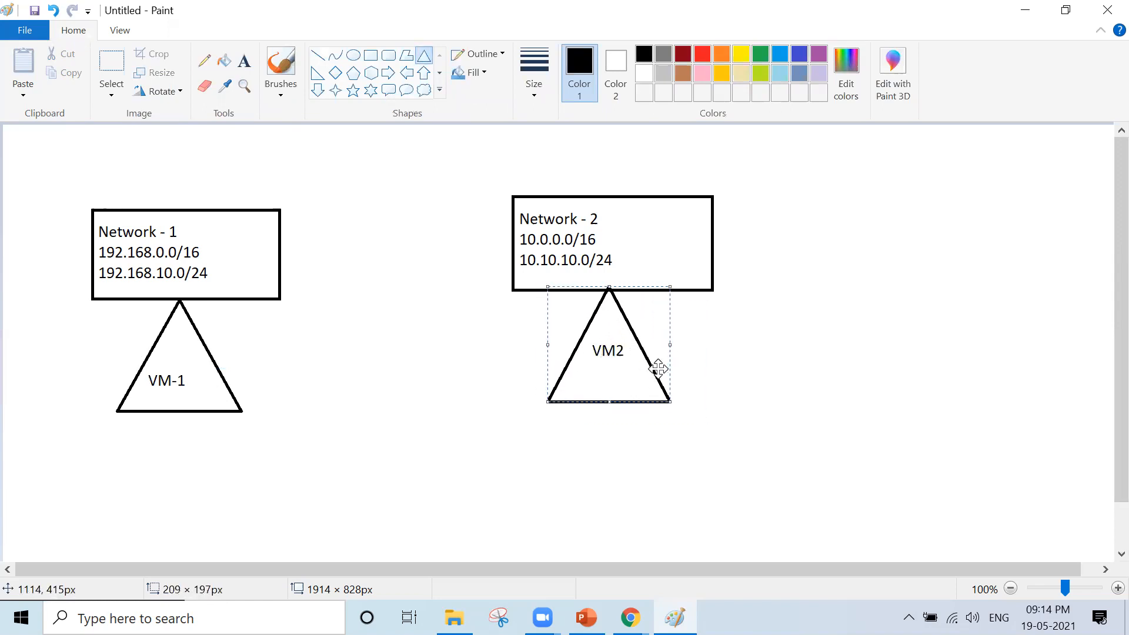
pyautogui.click(866, 402)
pyautogui.click(631, 618)
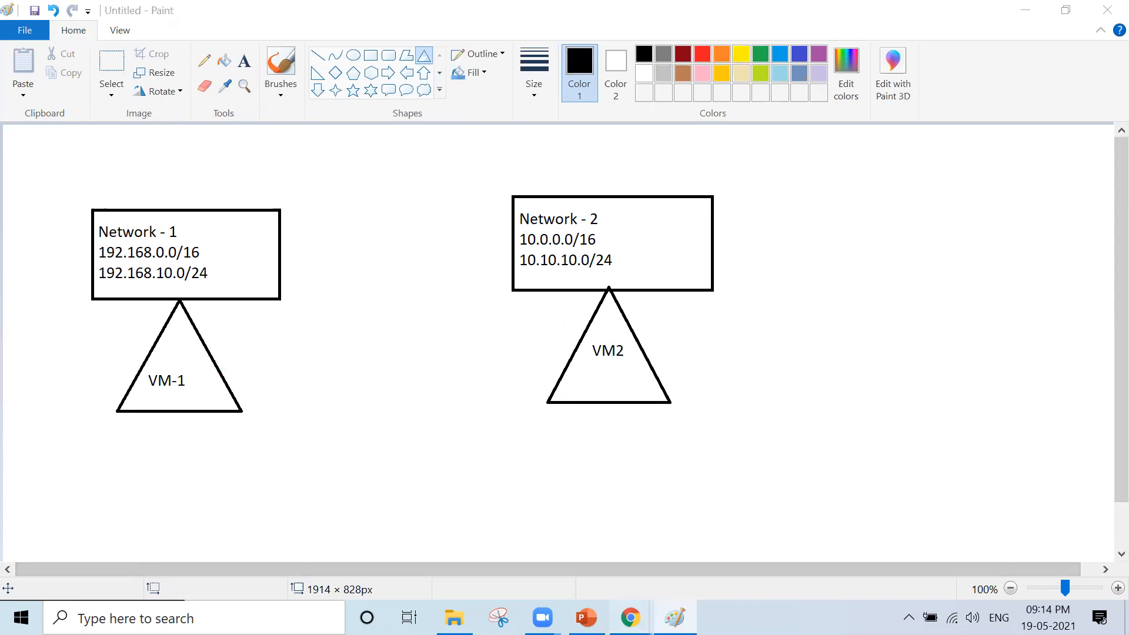
pyautogui.click(674, 569)
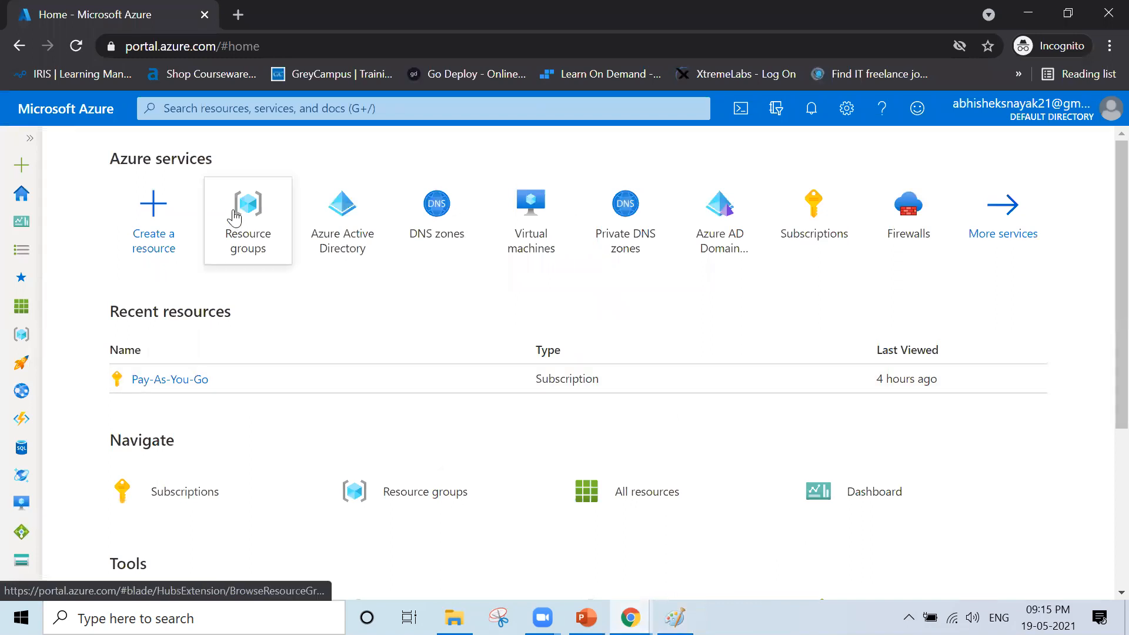
# - Create the Network-Lab resource group in (Asia Pacific) Central India through Review + create
pyautogui.moveTo(255, 216)
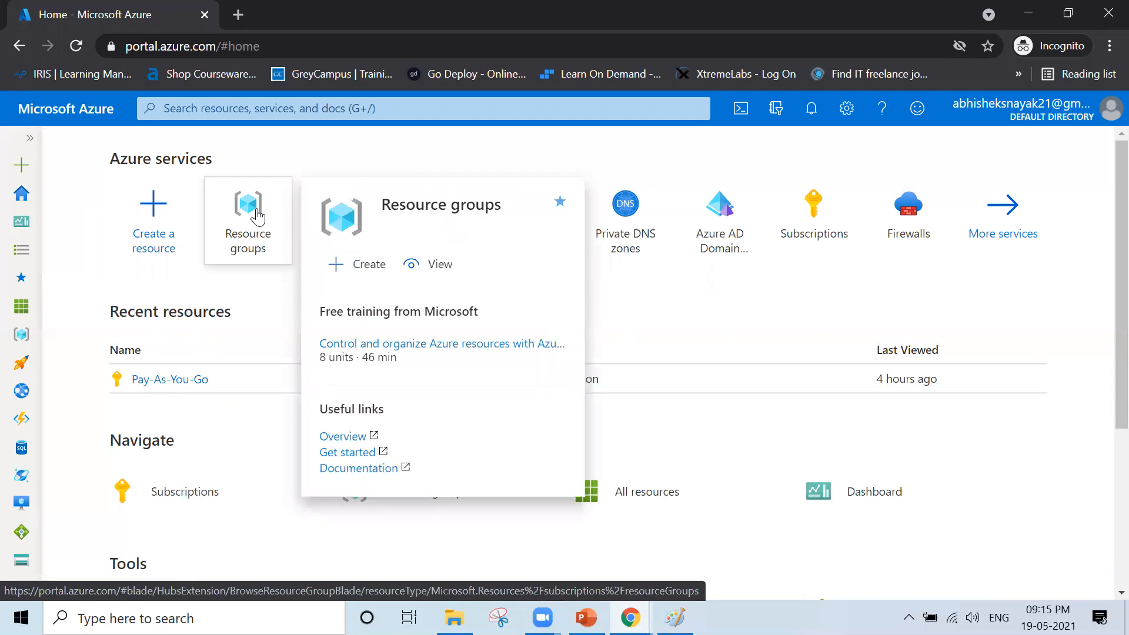
pyautogui.click(257, 217)
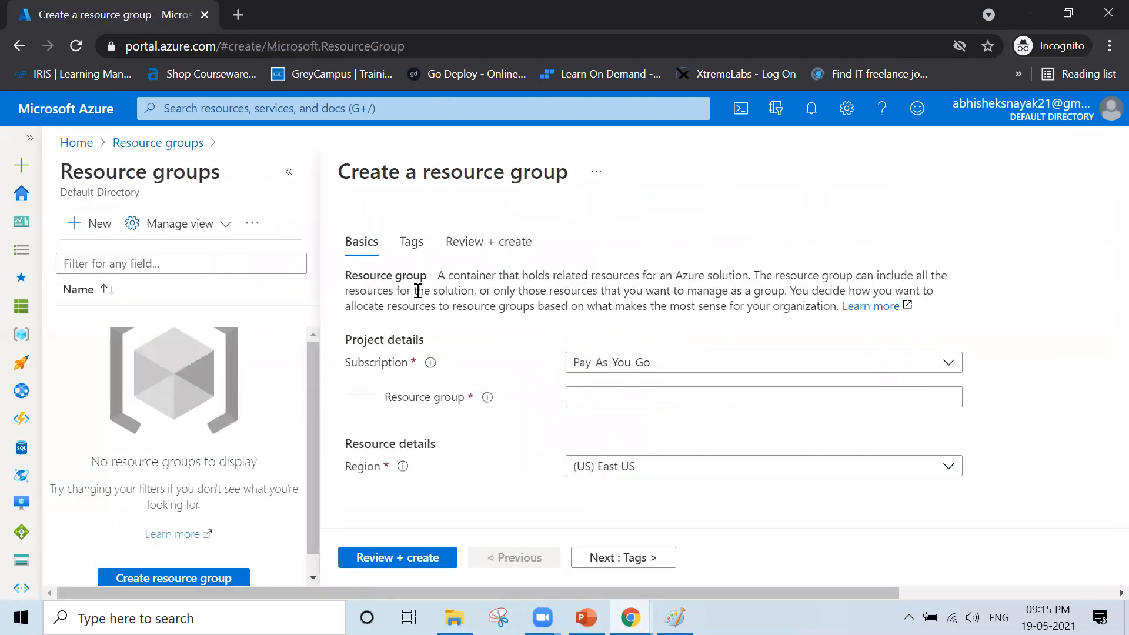
pyautogui.click(289, 172)
pyautogui.click(456, 397)
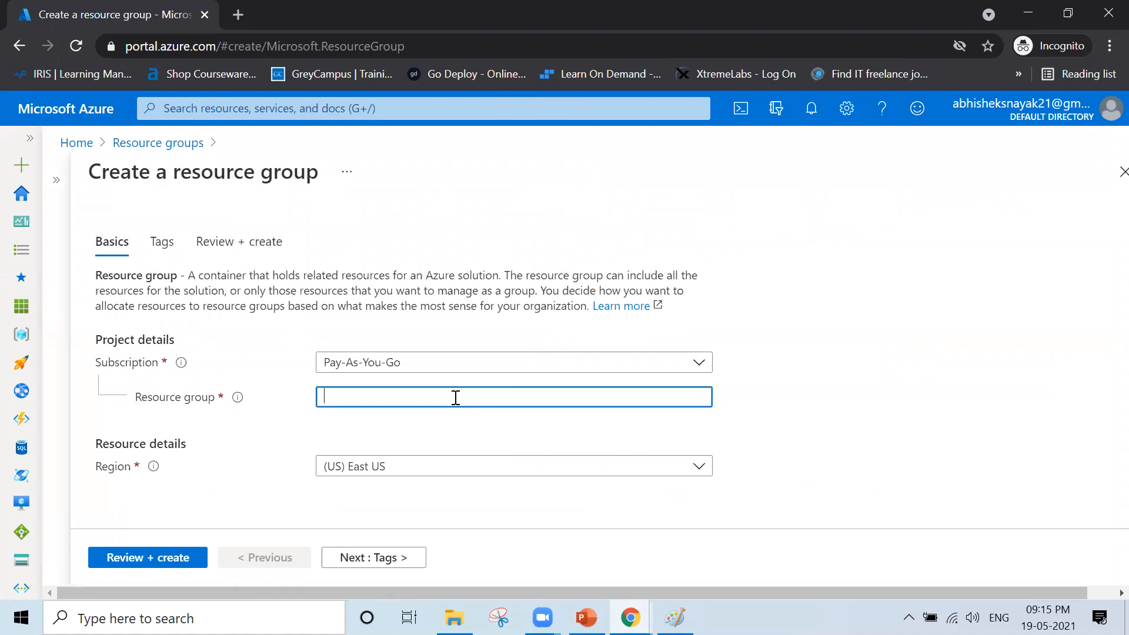
pyautogui.write('Netowk')
pyautogui.write('work-Lab')
pyautogui.click(767, 380)
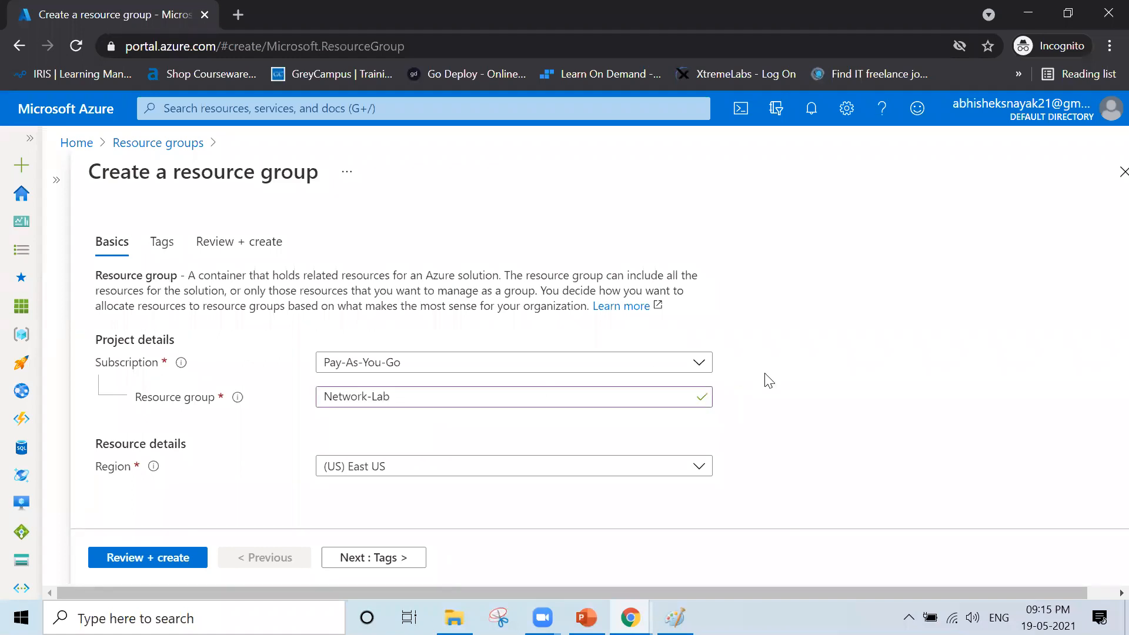
pyautogui.click(636, 473)
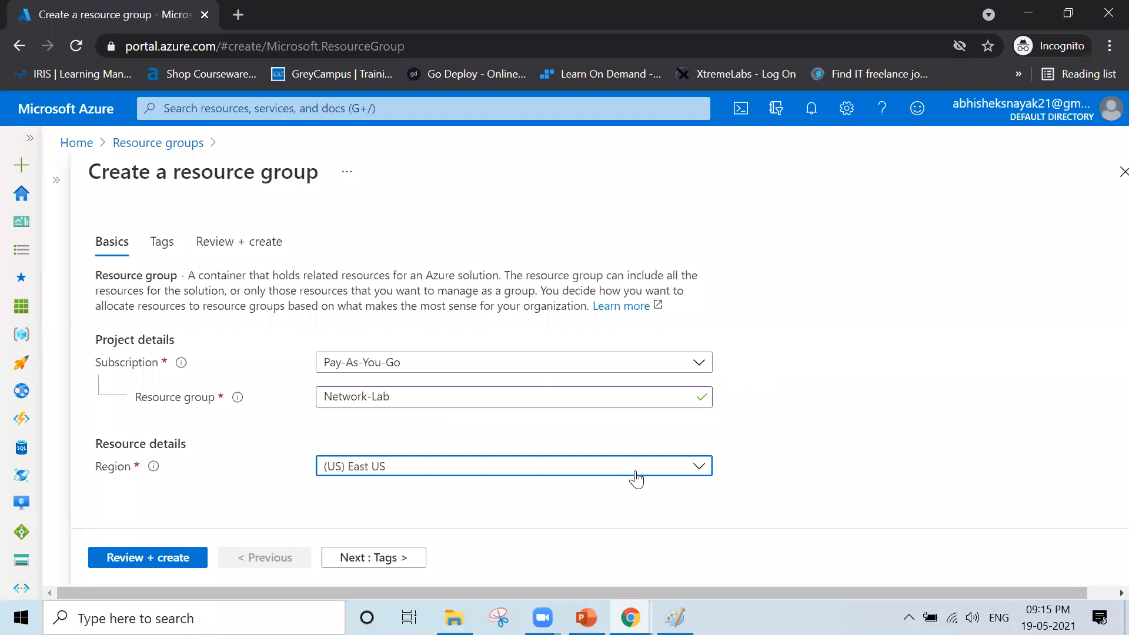
pyautogui.write('india')
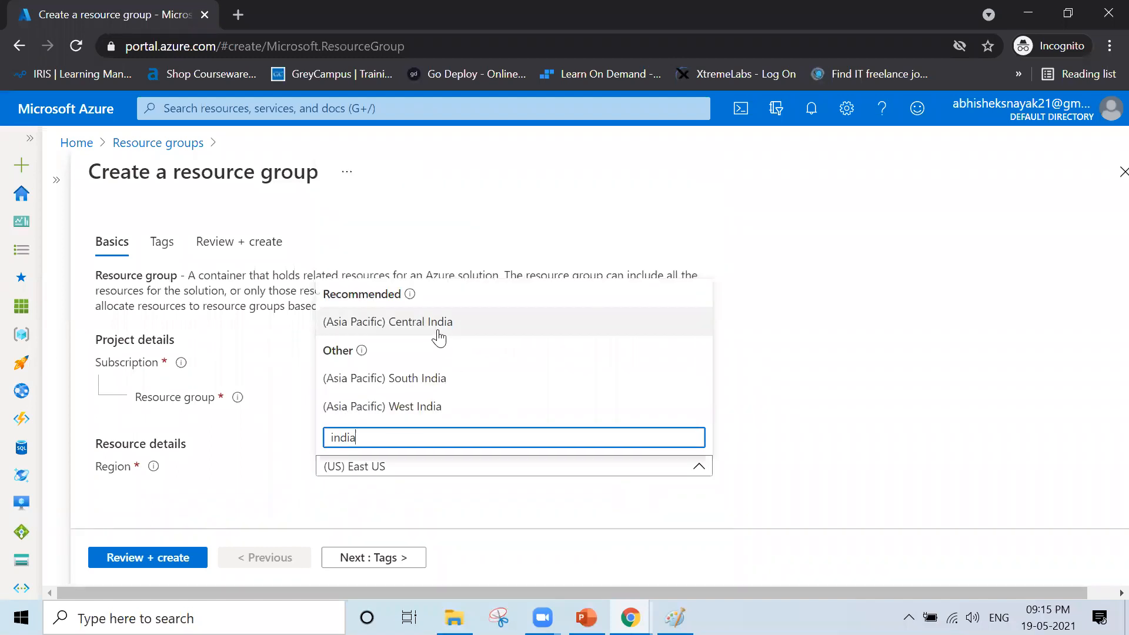
pyautogui.click(438, 336)
pyautogui.click(181, 560)
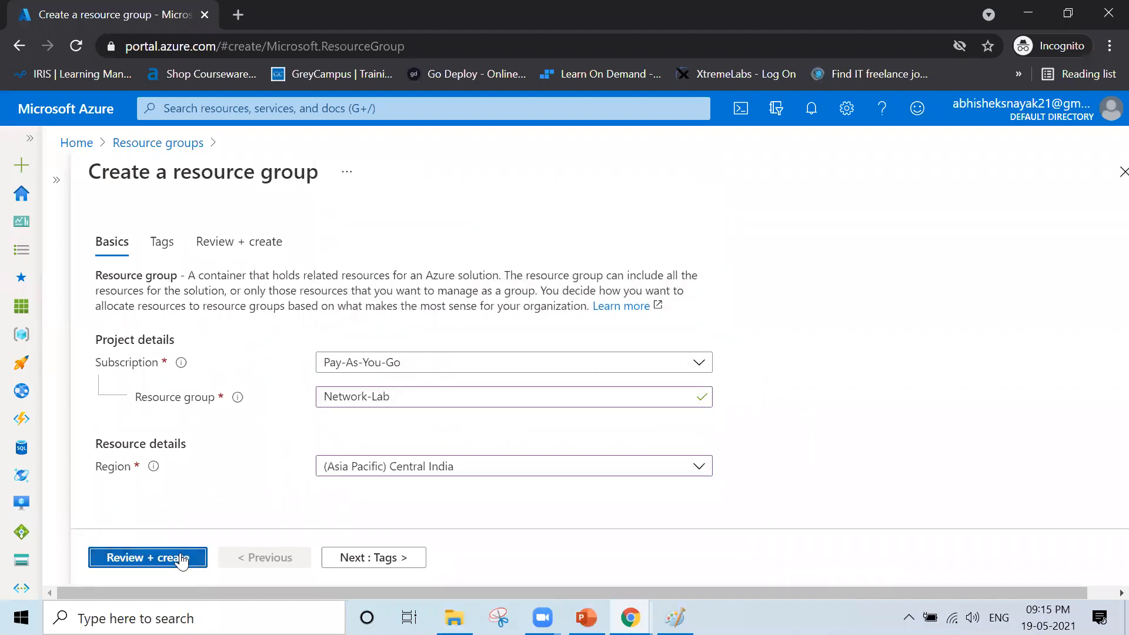
pyautogui.click(148, 559)
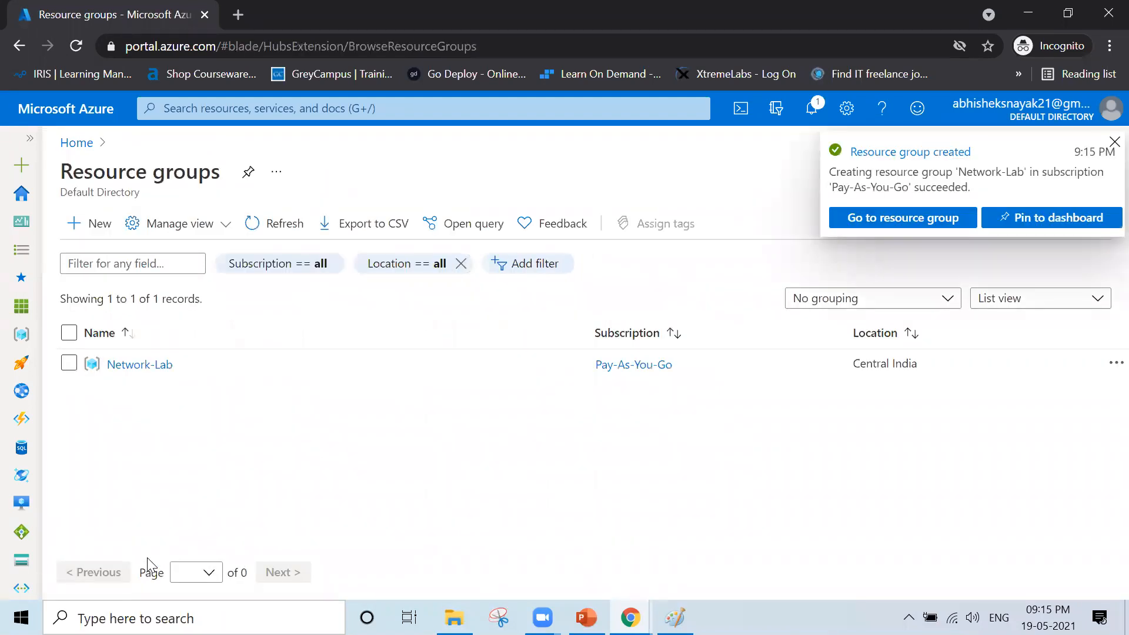
# - Go from Home to the empty Virtual networks list and start a new virtual network
pyautogui.click(69, 145)
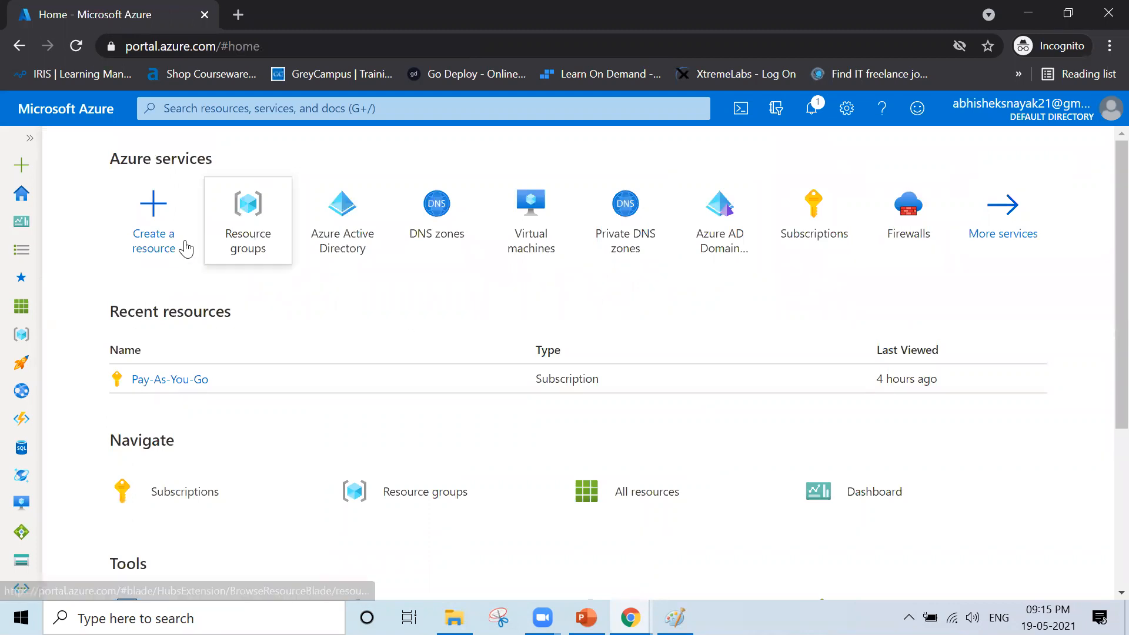
pyautogui.click(28, 139)
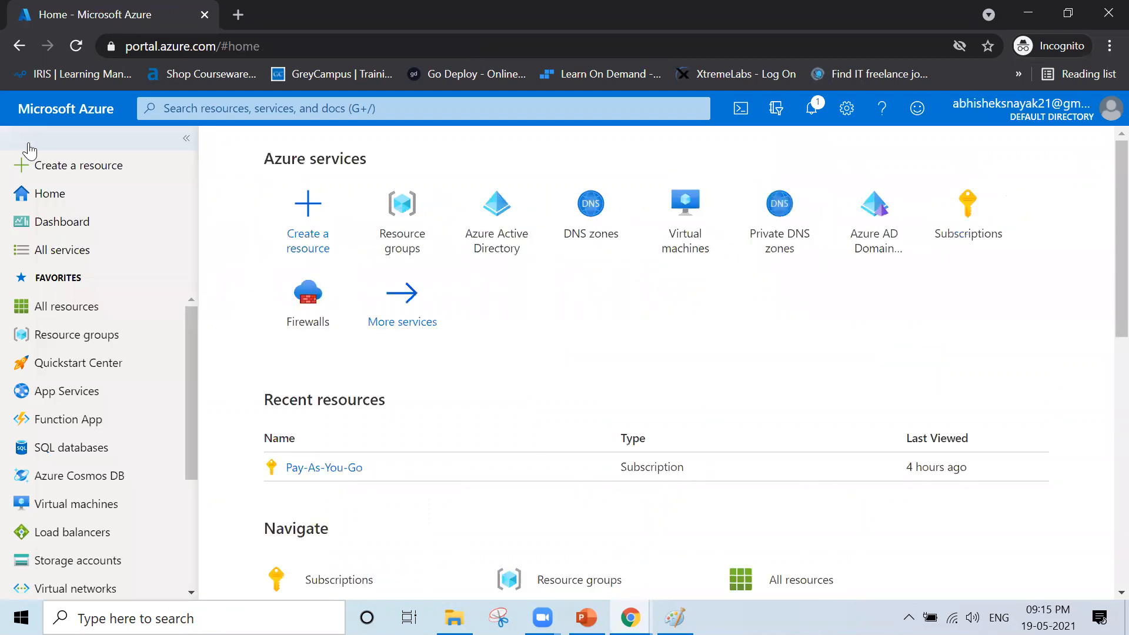
pyautogui.scroll(-1, 77, 505)
pyautogui.click(46, 522)
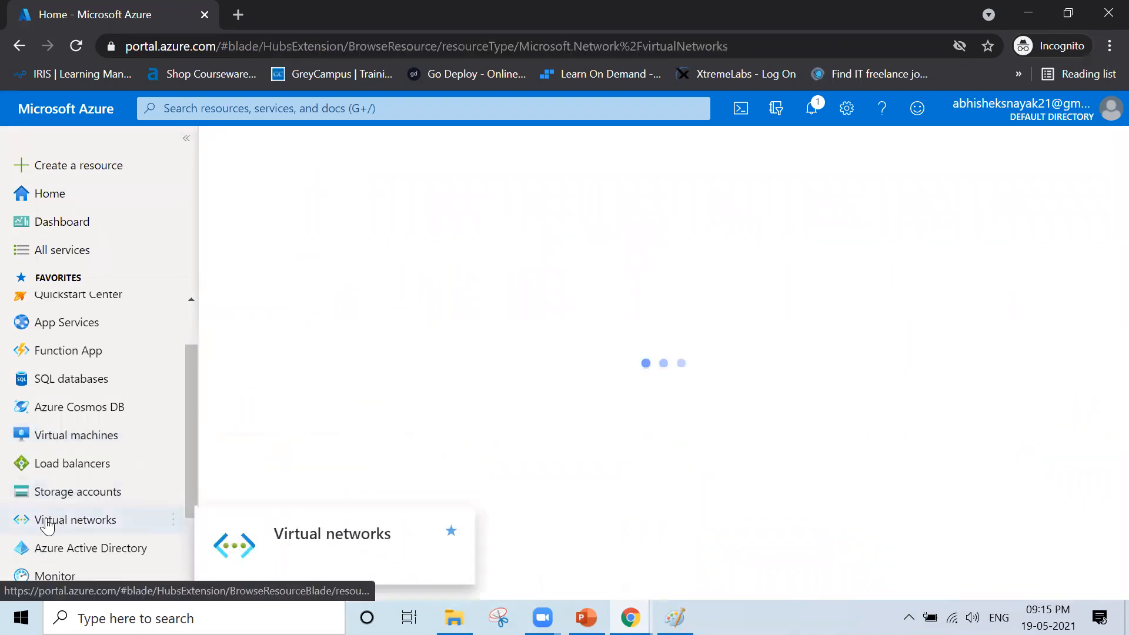
pyautogui.click(187, 138)
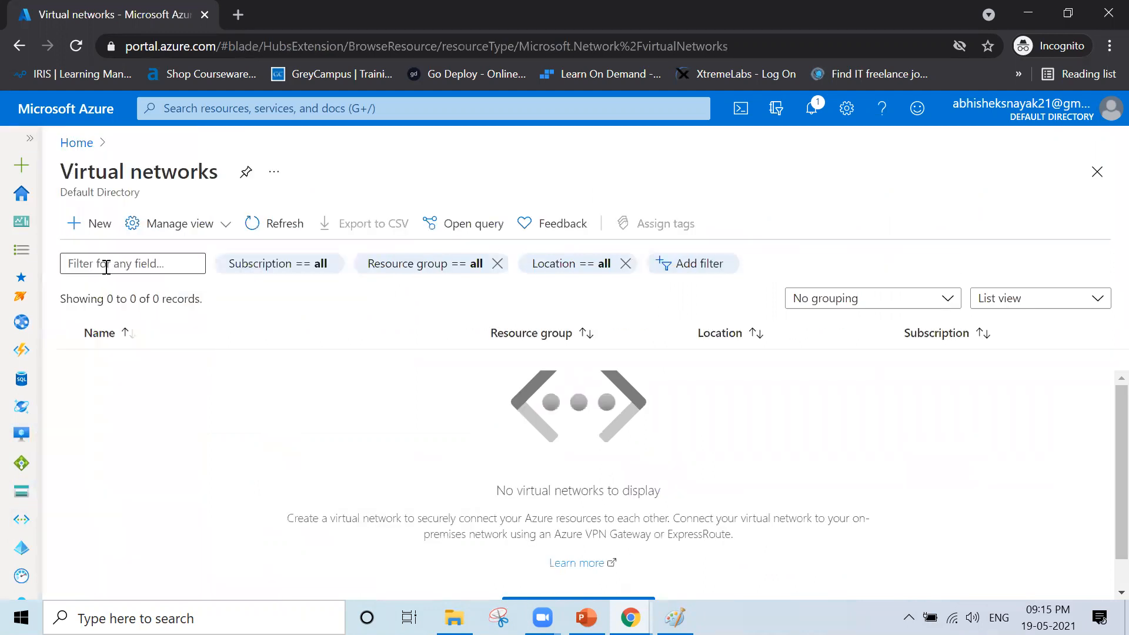
pyautogui.click(74, 237)
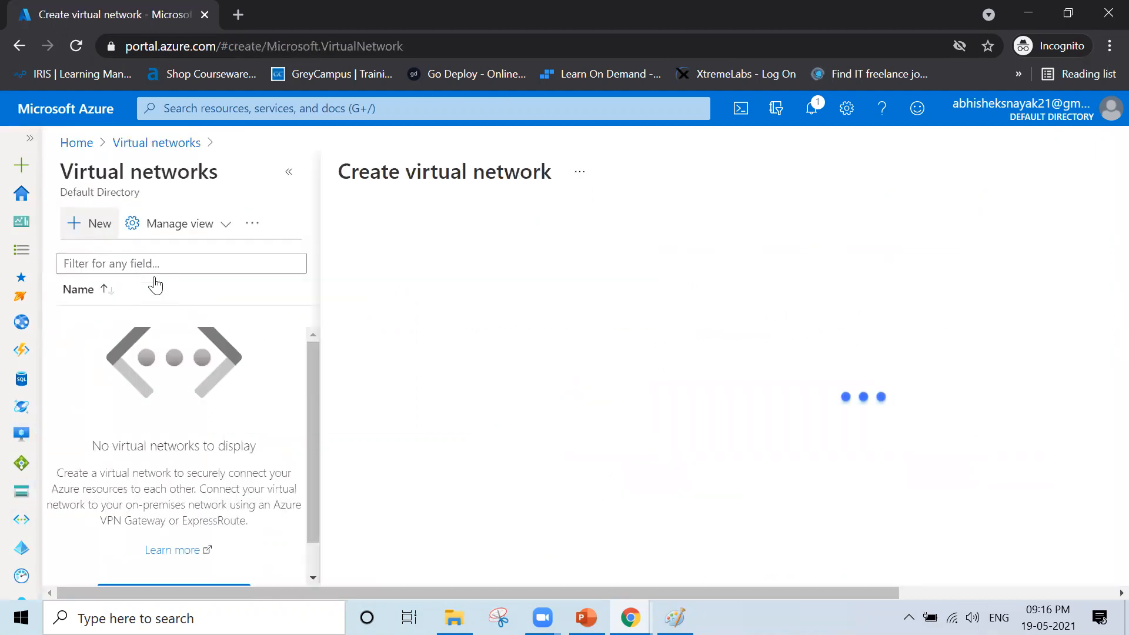
# - Place the new virtual network in Network-Lab, name it Network-1, and continue to IP addresses
pyautogui.click(289, 171)
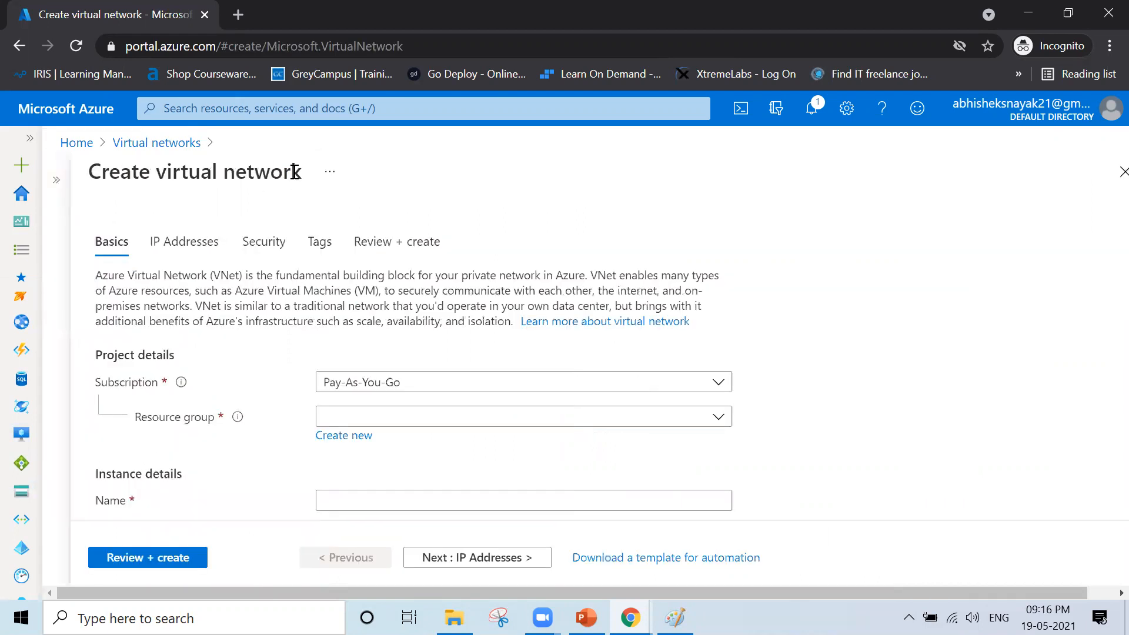
pyautogui.click(439, 418)
pyautogui.click(390, 489)
pyautogui.click(395, 501)
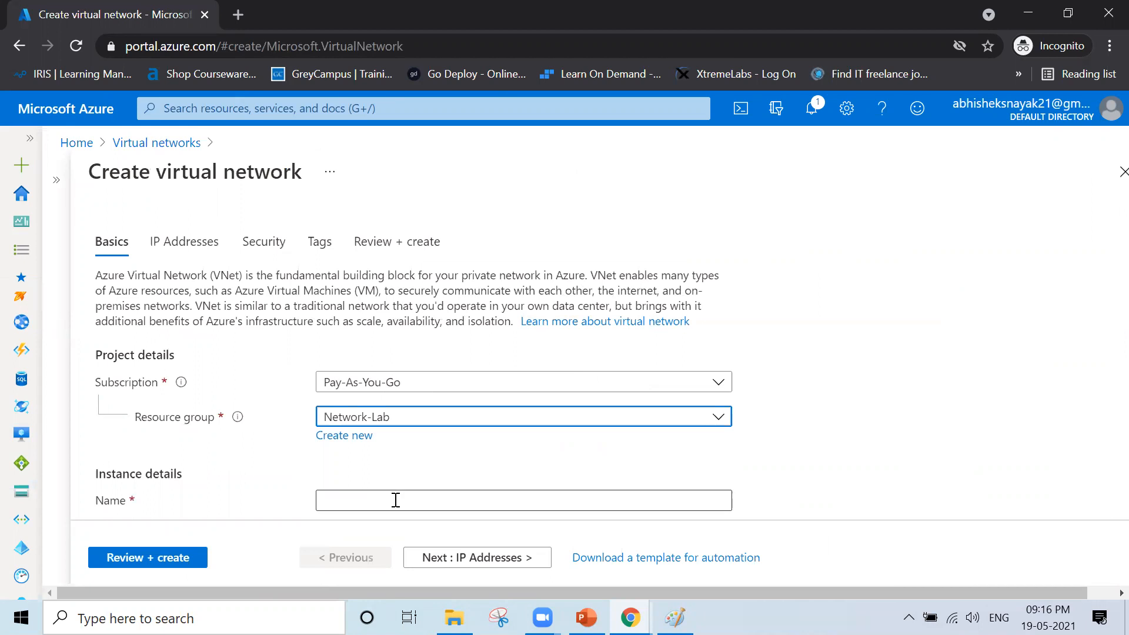
pyautogui.write('Network-1')
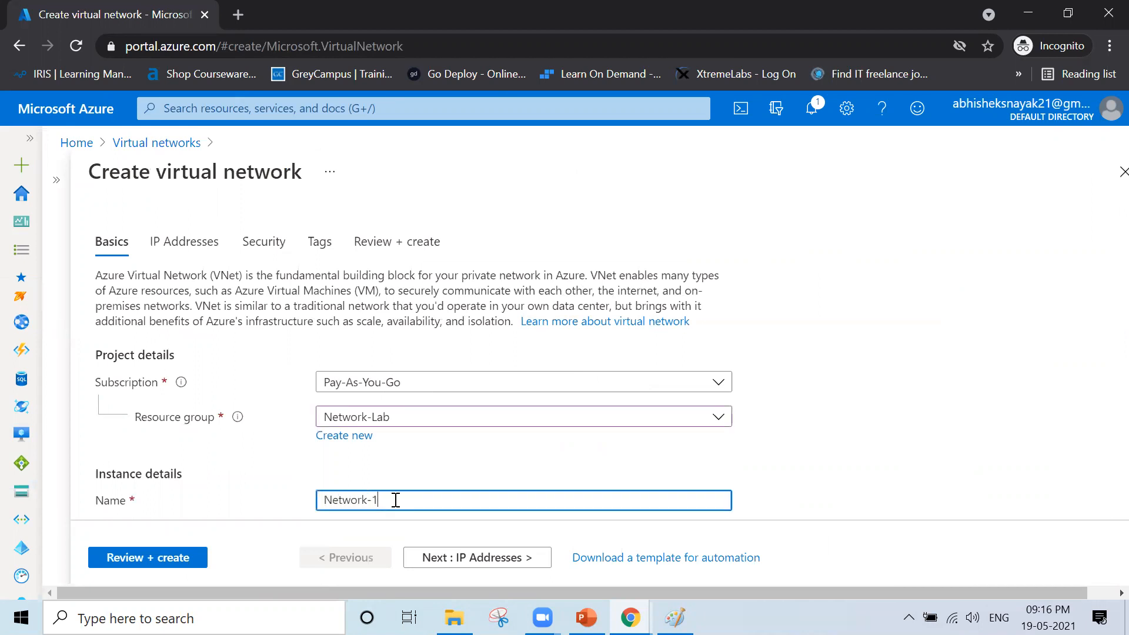
pyautogui.scroll(-1, 820, 376)
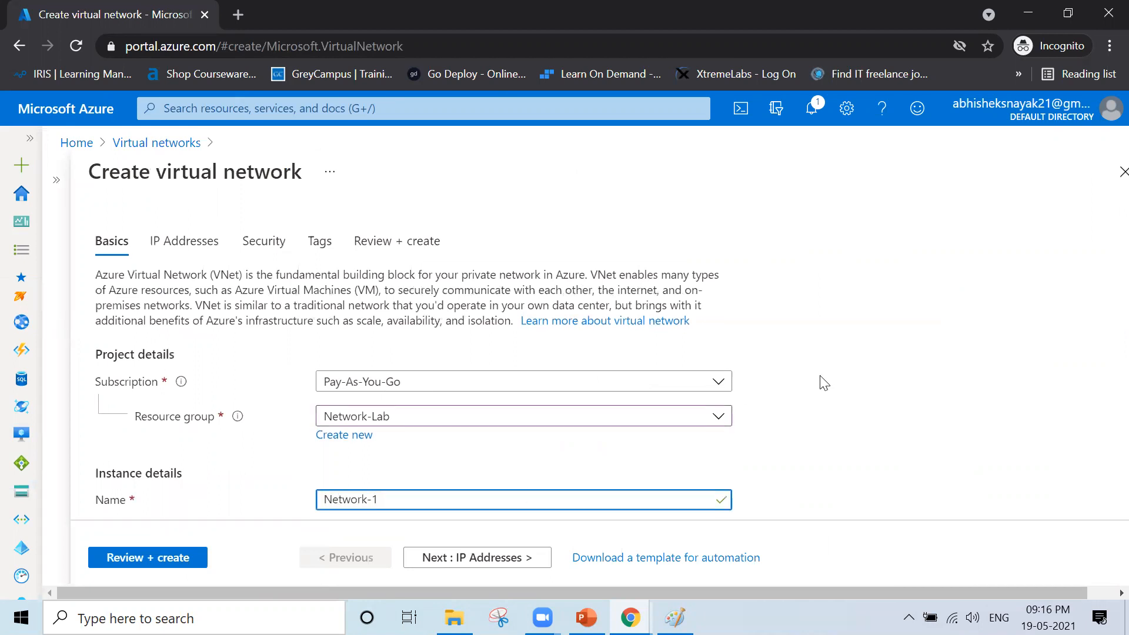
pyautogui.hotkey('ctrl', 'a')
pyautogui.write('Network')
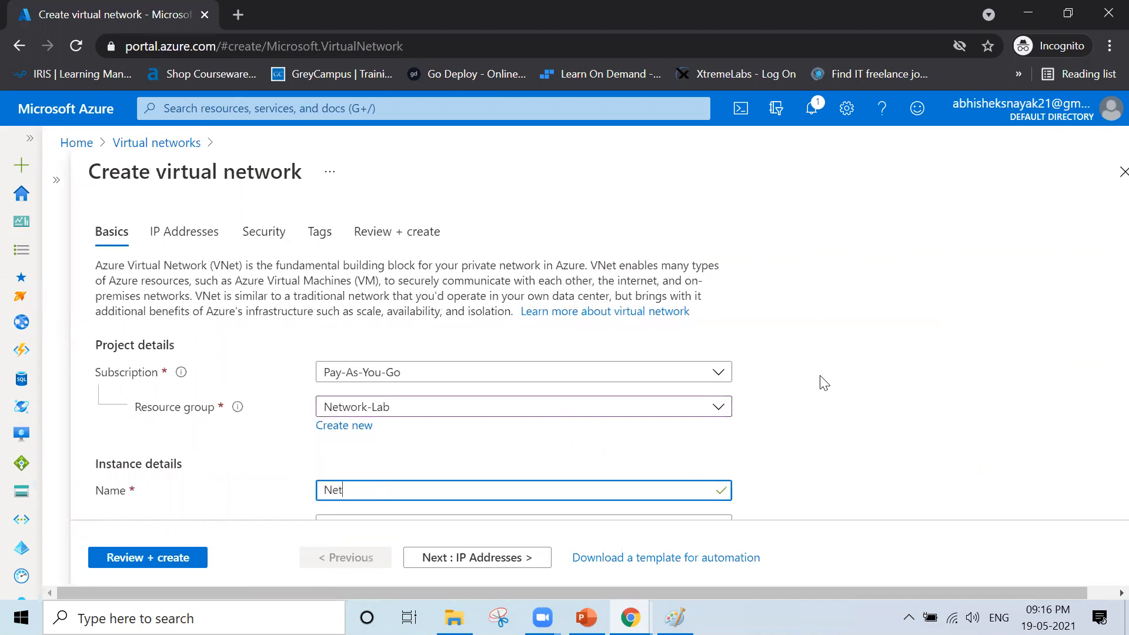
pyautogui.scroll(-1, 820, 383)
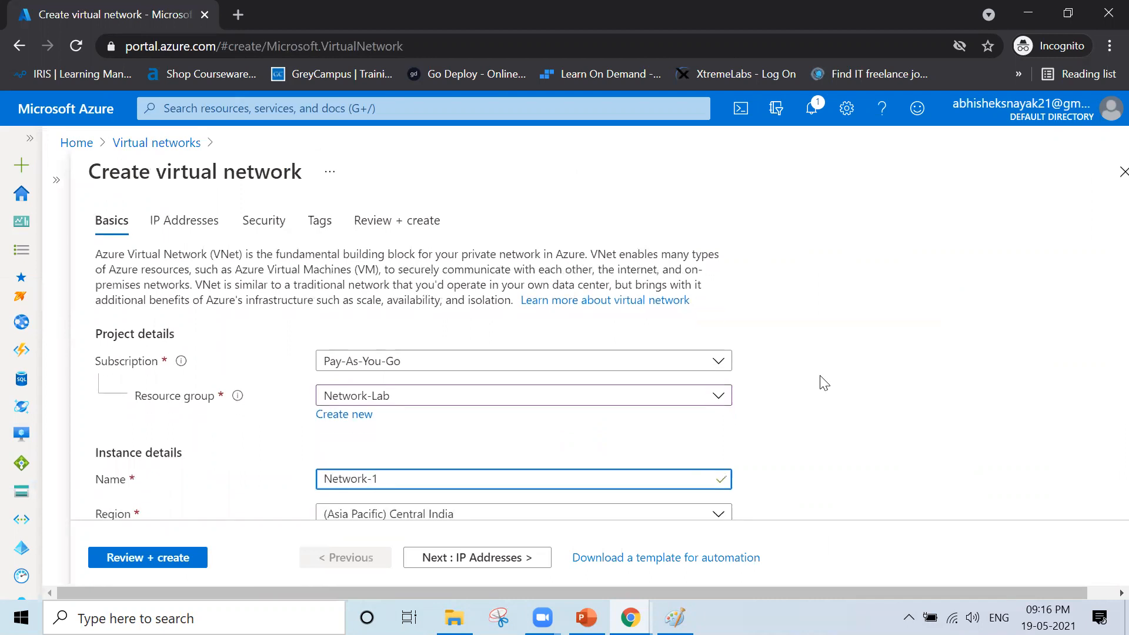
pyautogui.click(435, 573)
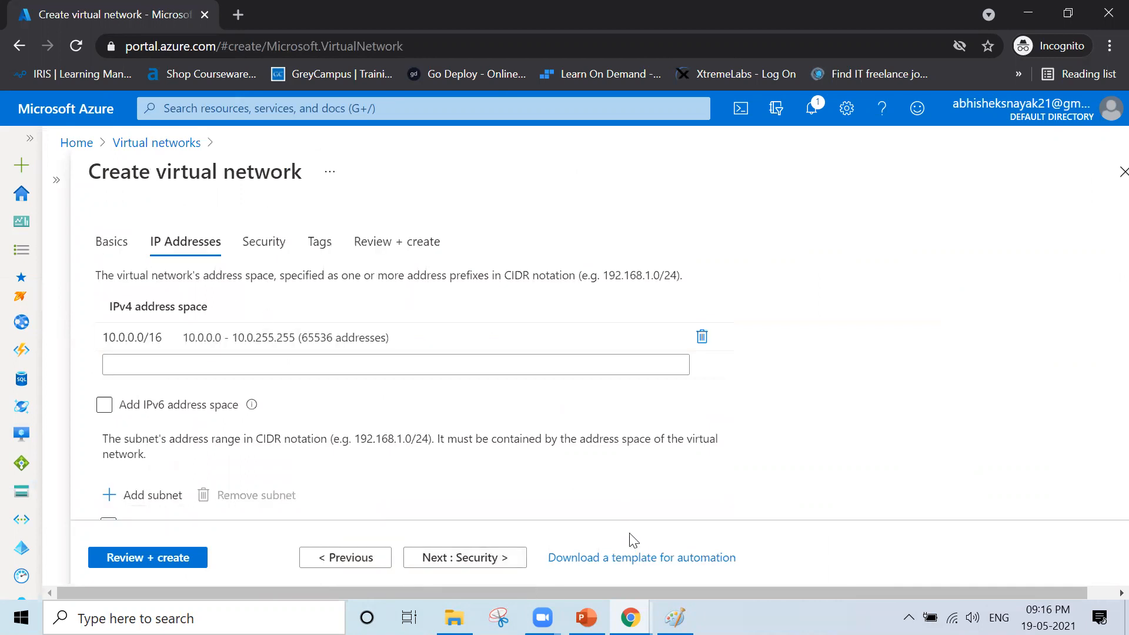
# - Replace the default 10.0.0.0/16 address space with 192.168.0.0/16, checking the Paint diagram
pyautogui.click(675, 617)
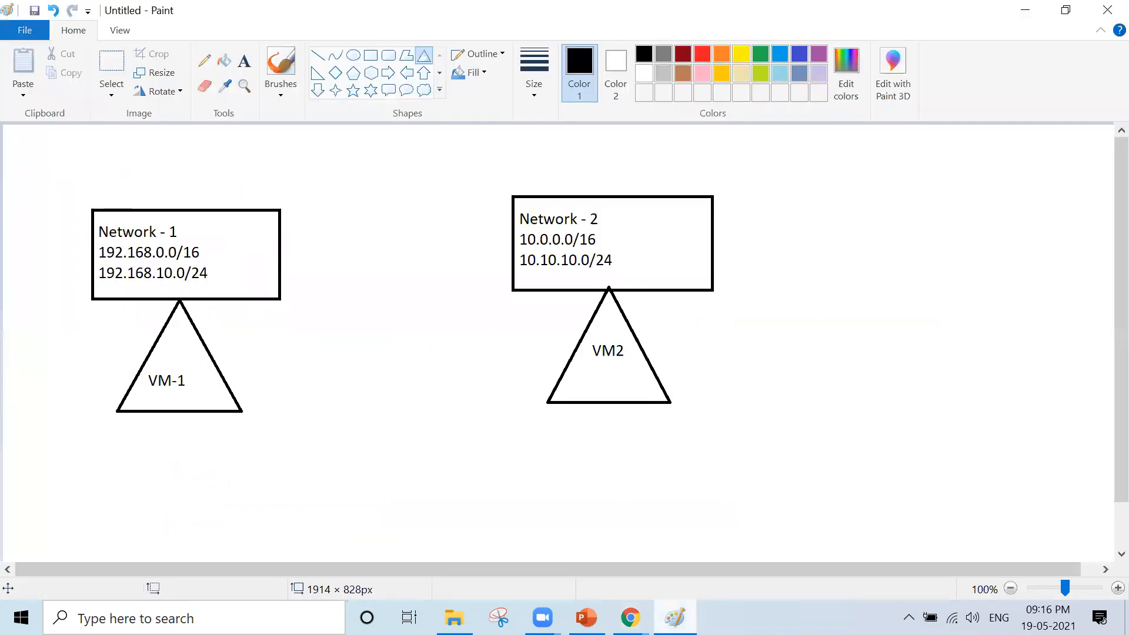
pyautogui.click(675, 618)
pyautogui.click(254, 332)
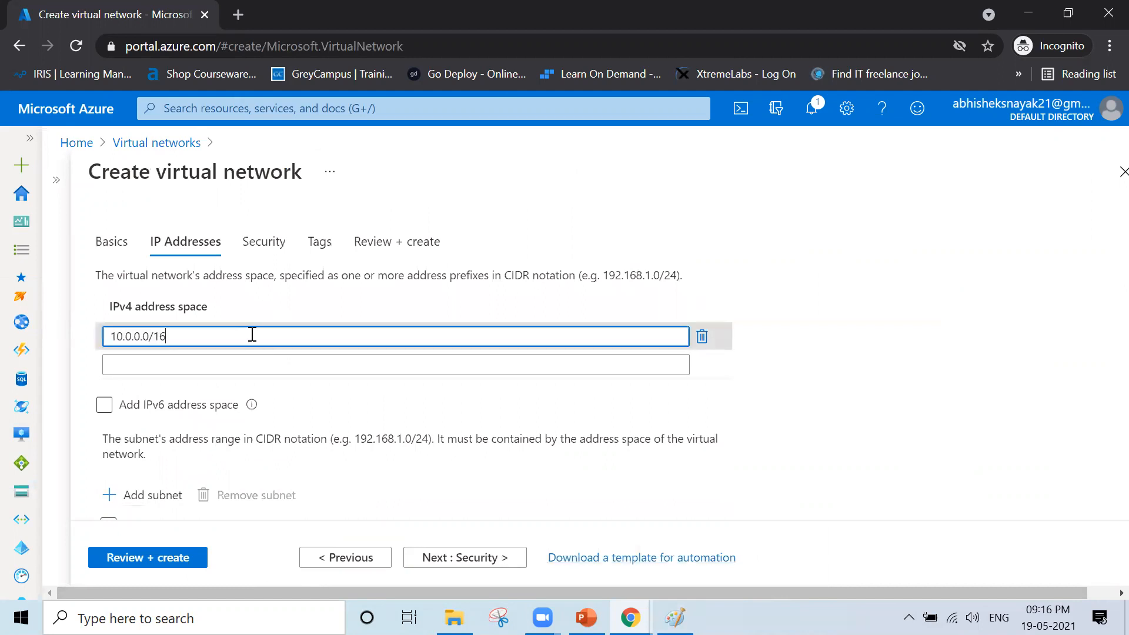
pyautogui.press('BackSpace')
pyautogui.press('BackSpace')
pyautogui.press('BackSpace')
pyautogui.press('BackSpace')
pyautogui.press('BackSpace')
pyautogui.press('BackSpace')
pyautogui.press('BackSpace')
pyautogui.press('BackSpace')
pyautogui.press('BackSpace')
pyautogui.press('BackSpace')
pyautogui.press('BackSpace')
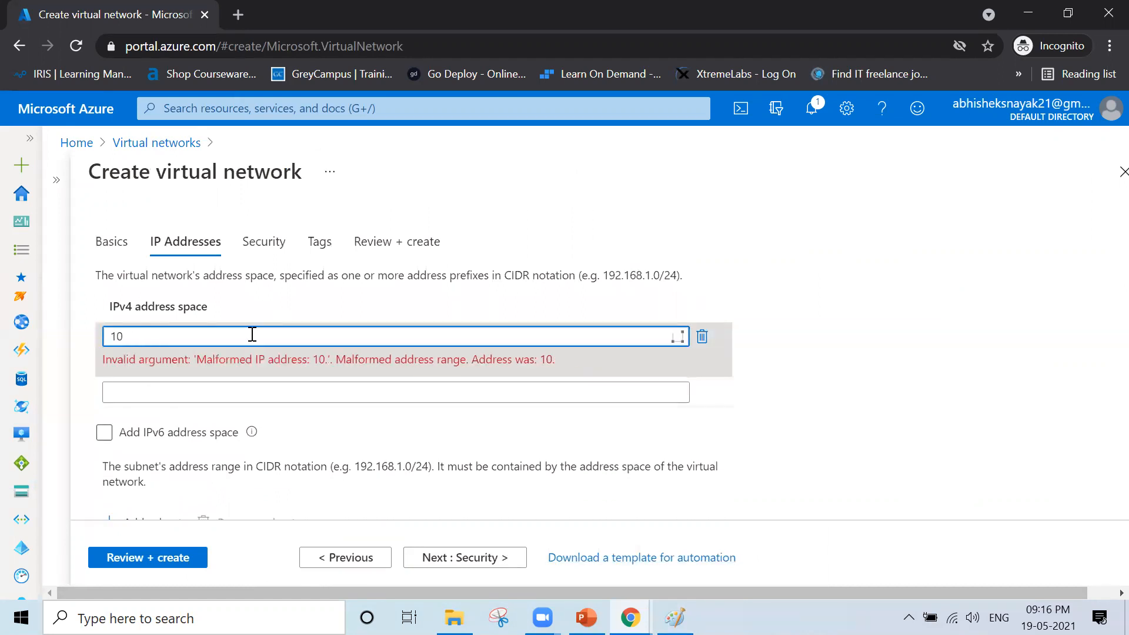
pyautogui.write('192.16')
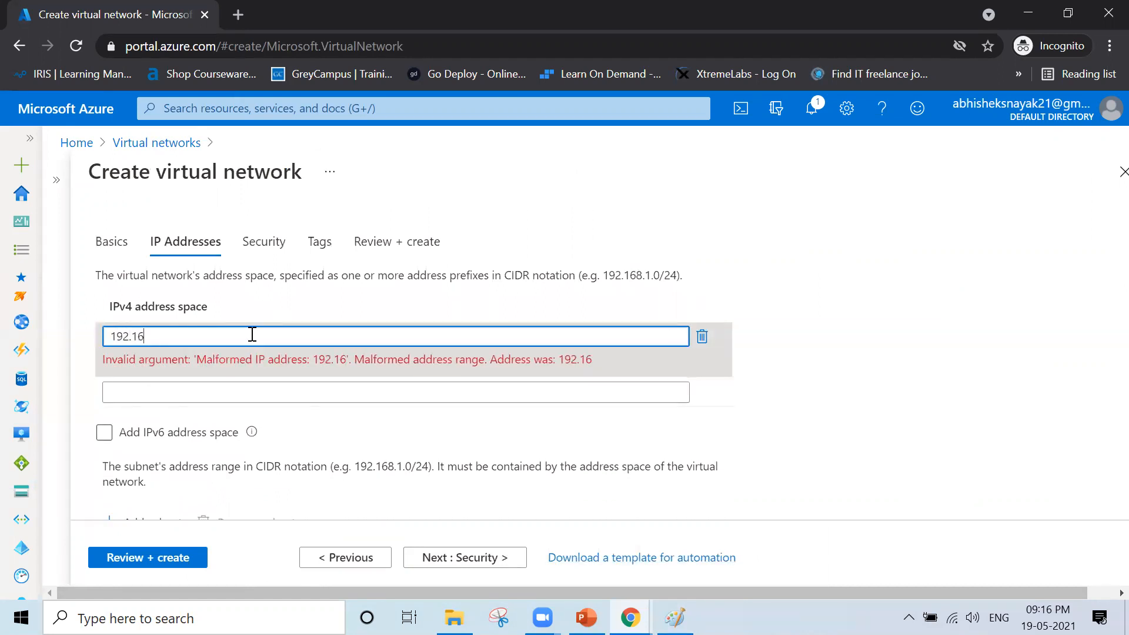
pyautogui.write('8.0.0/16')
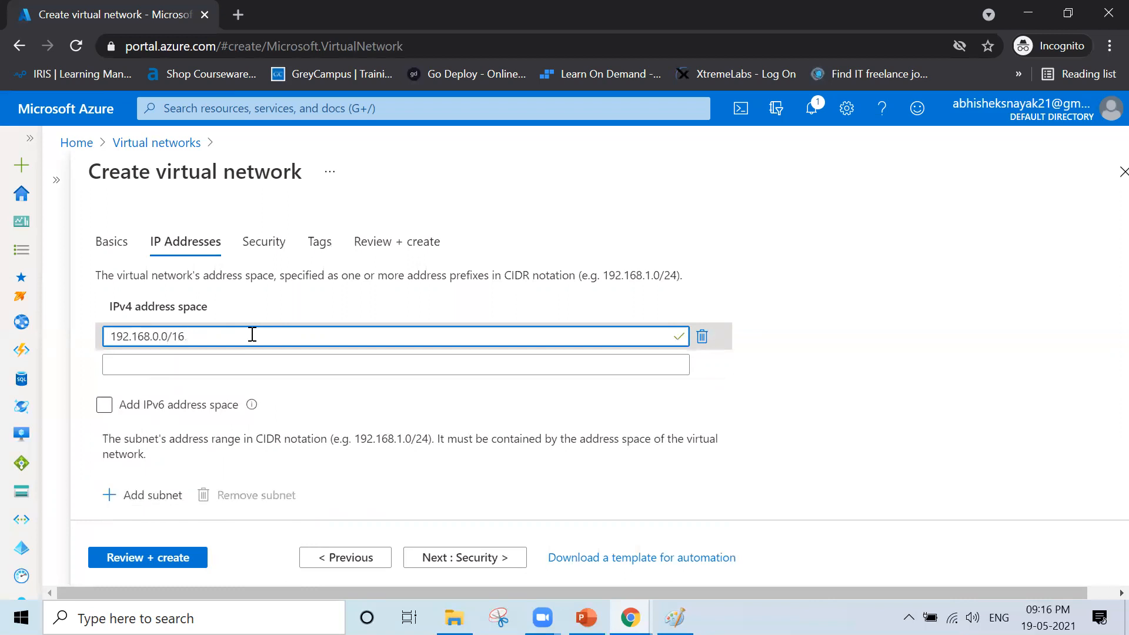
pyautogui.scroll(-2, 252, 335)
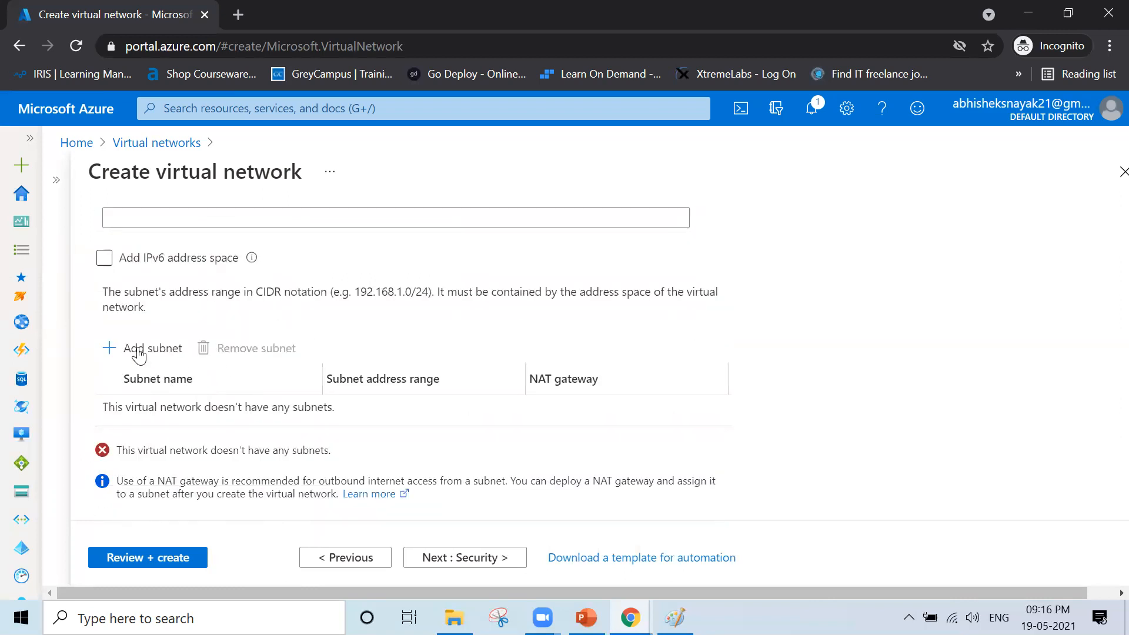
# - Add subnet Subnet1 with range 192.168.10.0/24 and proceed to Review + create
pyautogui.click(137, 349)
pyautogui.write('Subnet1')
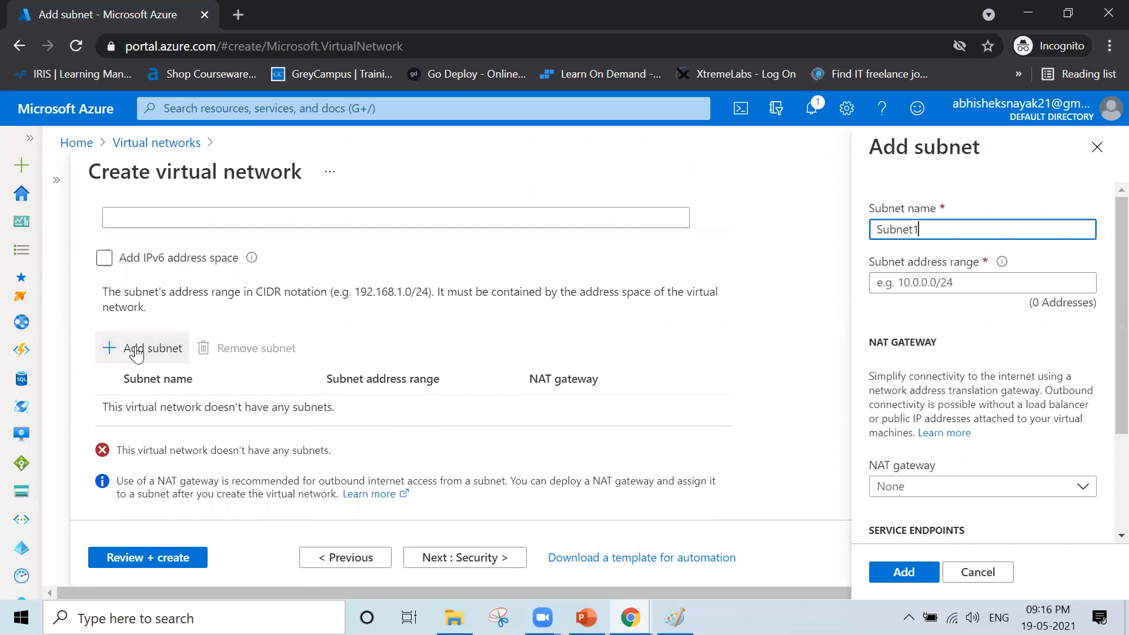
pyautogui.press('Tab')
pyautogui.write('192.168.10.0')
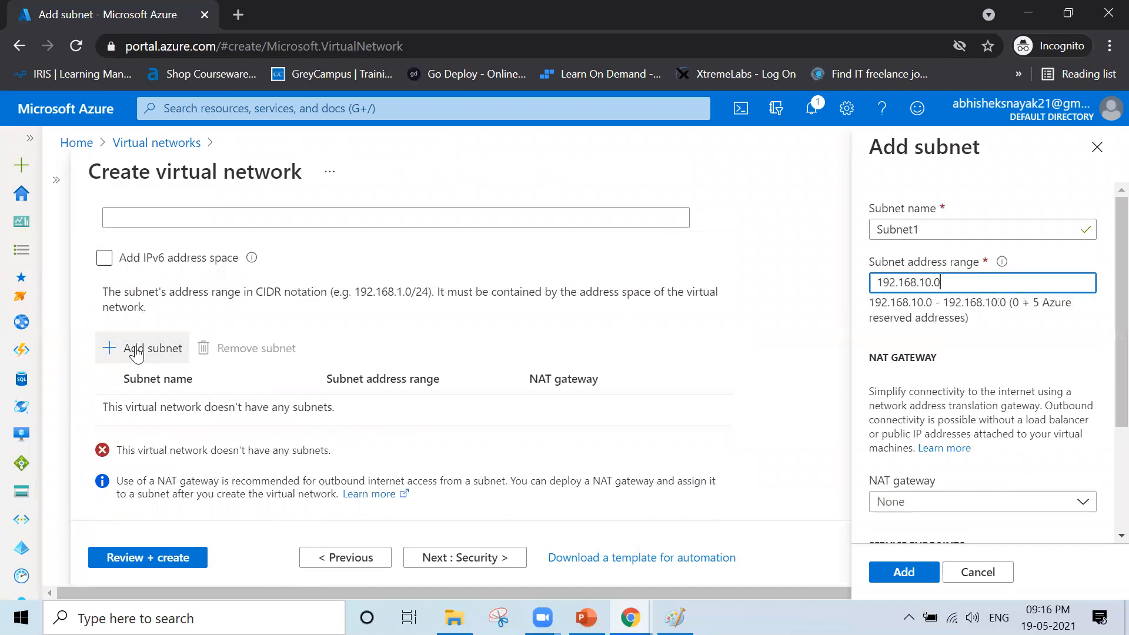
pyautogui.write('/24')
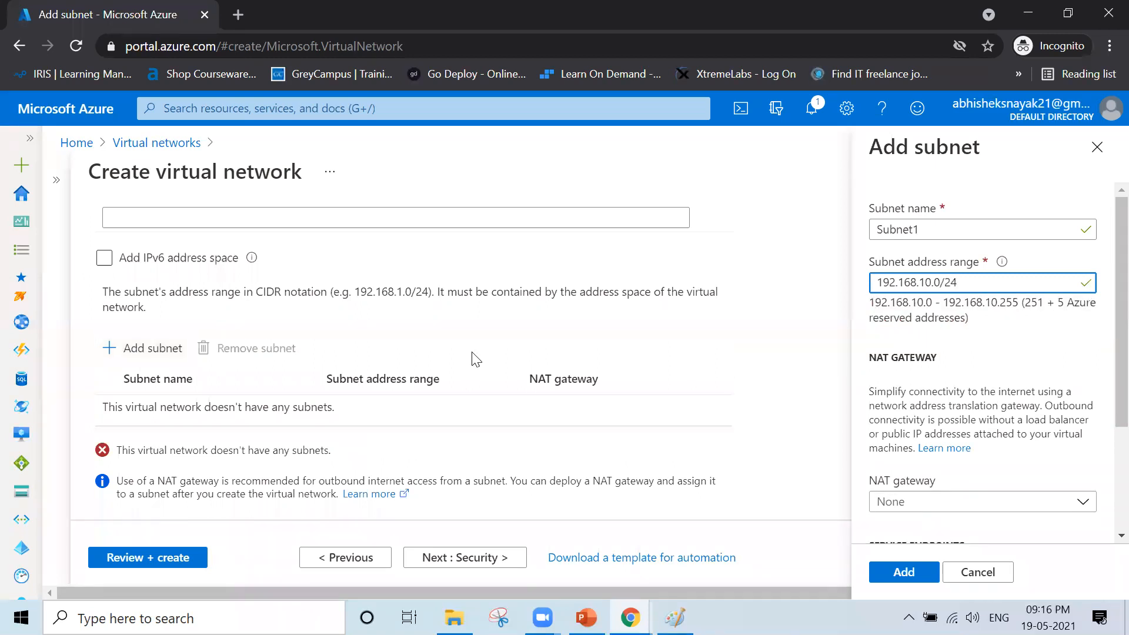
pyautogui.click(905, 572)
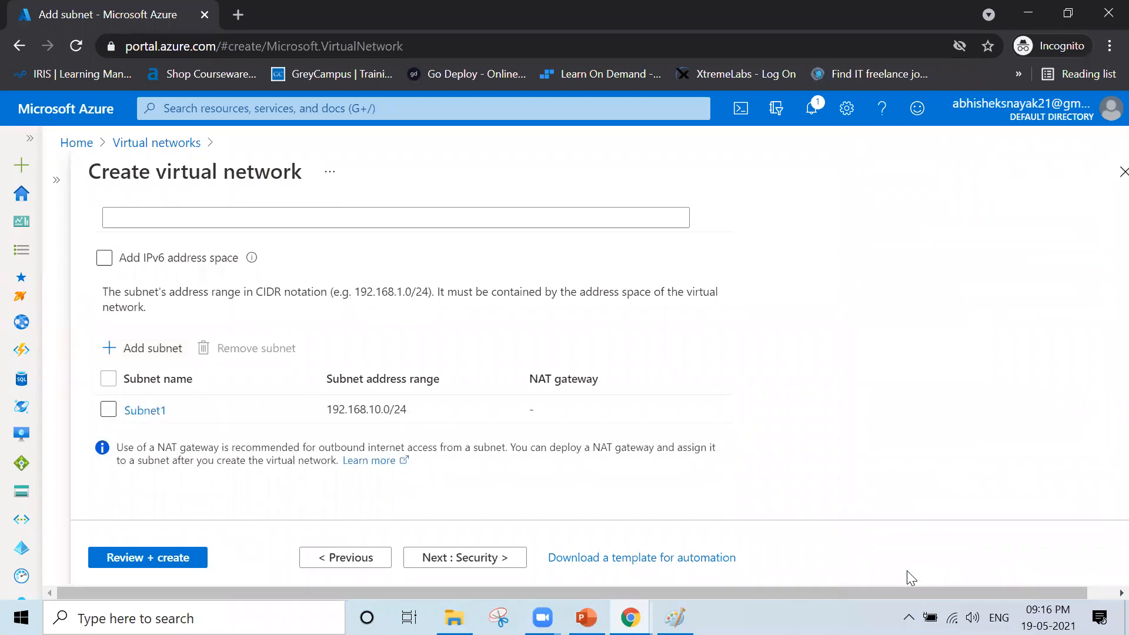
pyautogui.click(171, 558)
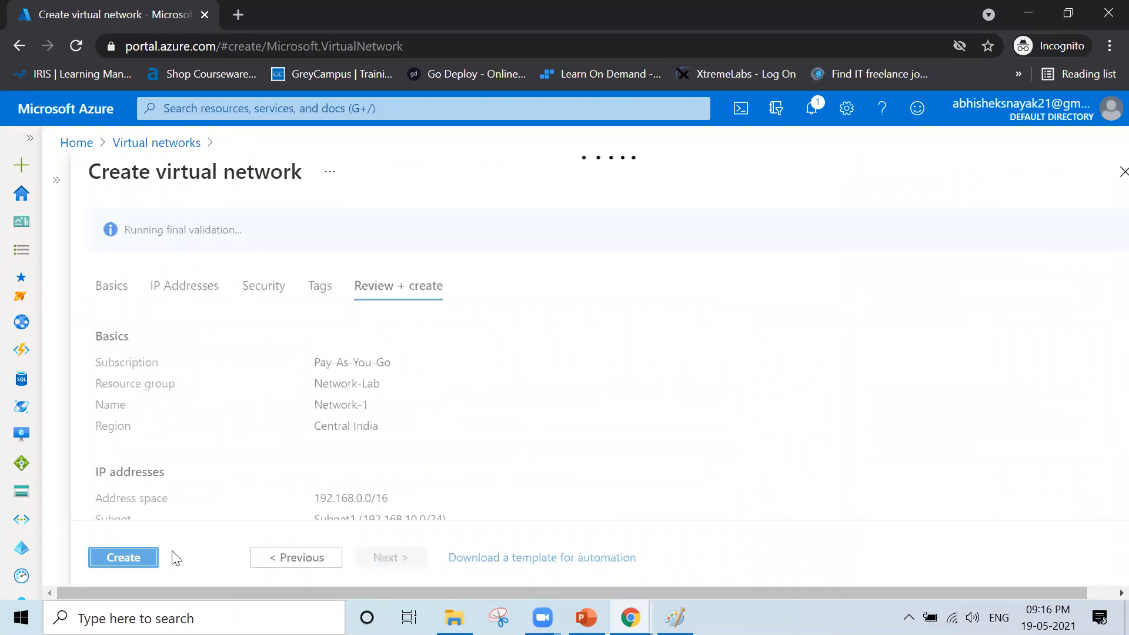
# - Deploy Network-1 to Network-Lab, then go back through Home to the Virtual networks list
pyautogui.click(119, 560)
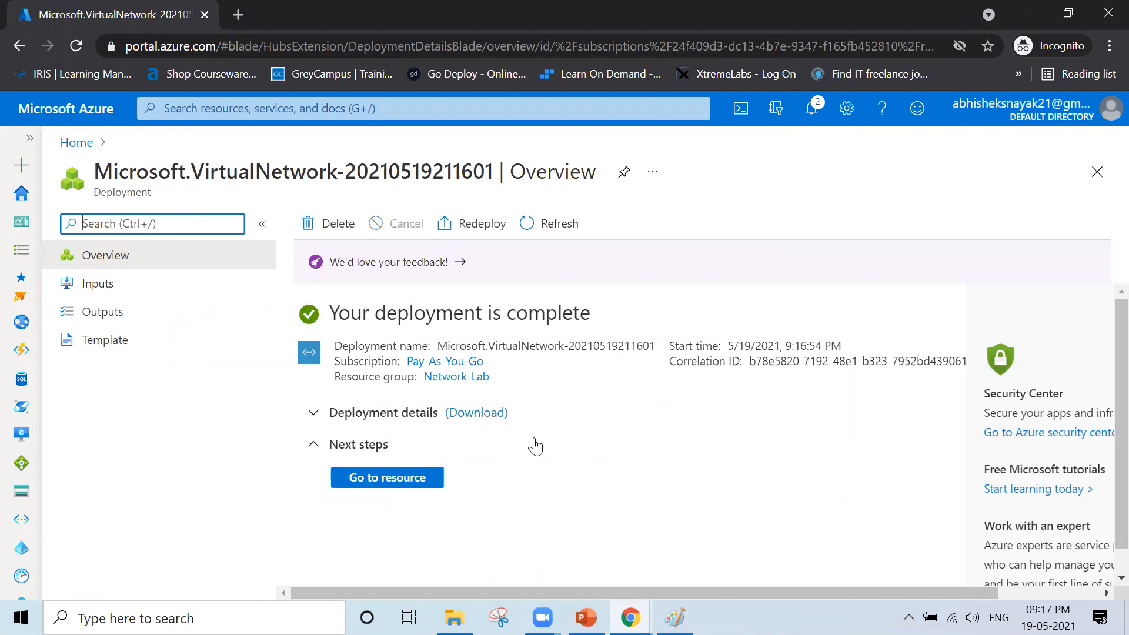
pyautogui.click(79, 143)
pyautogui.click(262, 233)
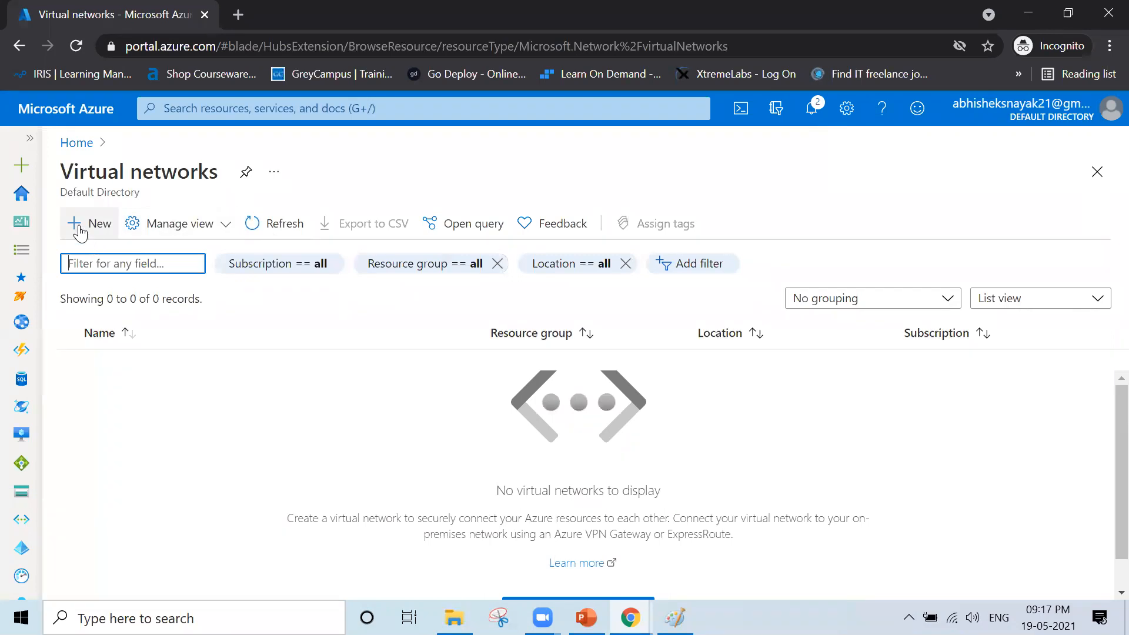
# - Begin a new virtual network named Network-2 in Network-Lab and advance to IP Addresses
pyautogui.click(79, 231)
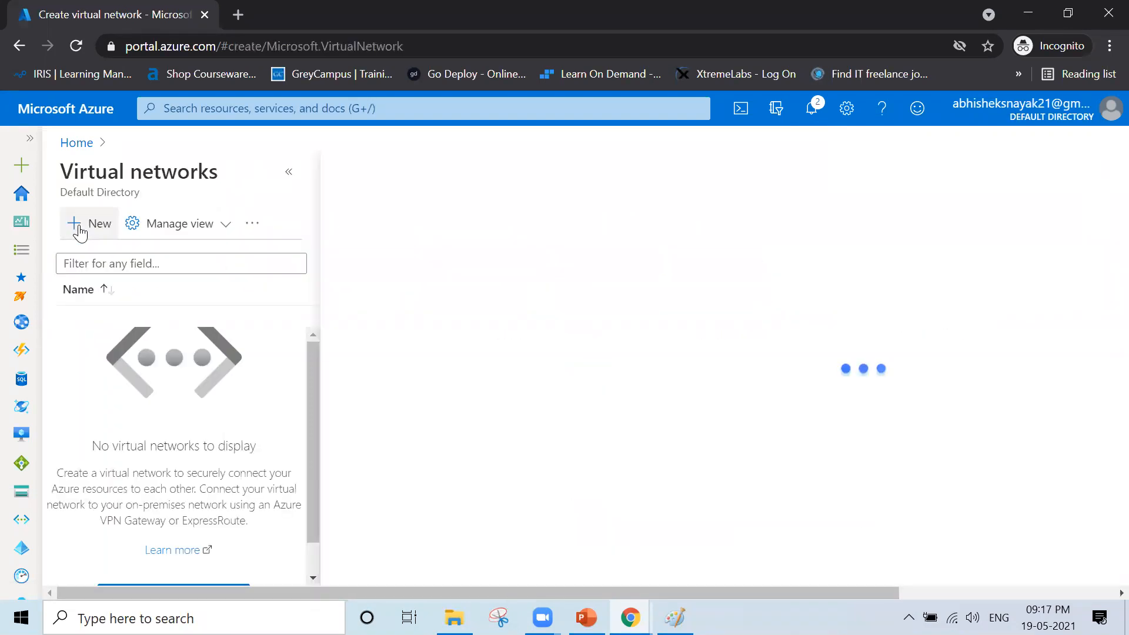
pyautogui.click(668, 417)
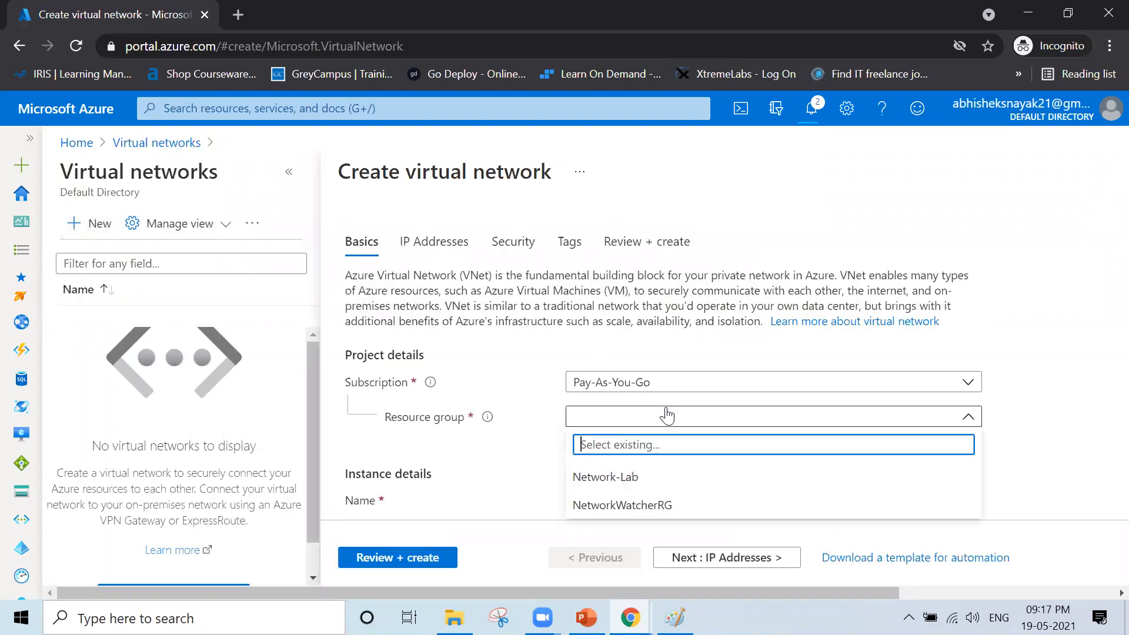
pyautogui.click(653, 477)
pyautogui.click(670, 494)
pyautogui.scroll(-1, 669, 492)
pyautogui.write('N')
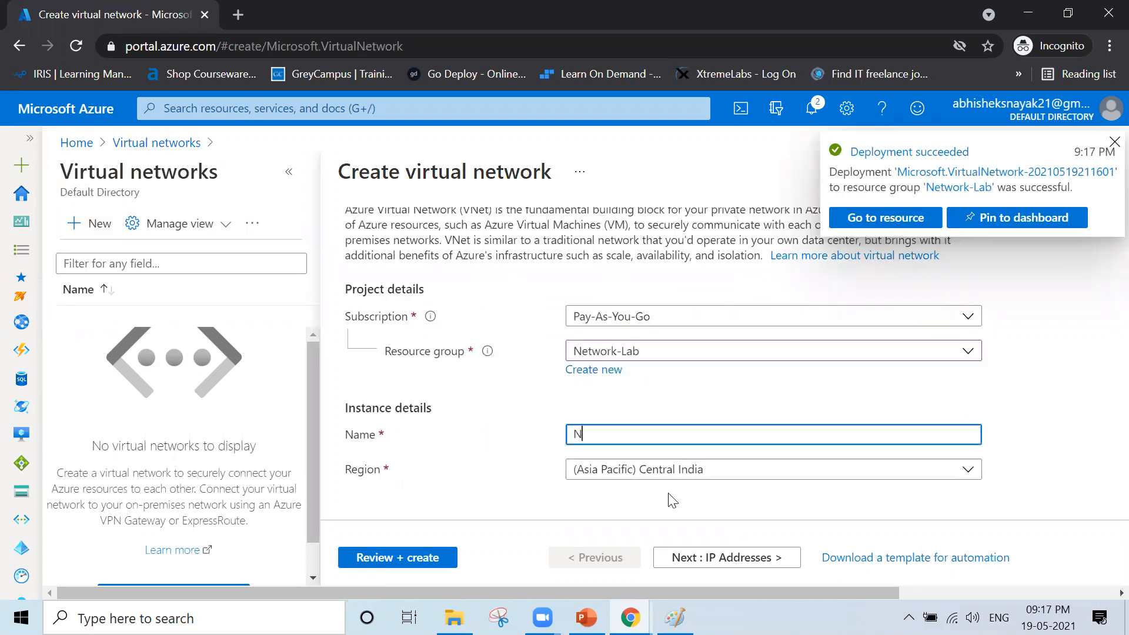
pyautogui.write('etwork-')
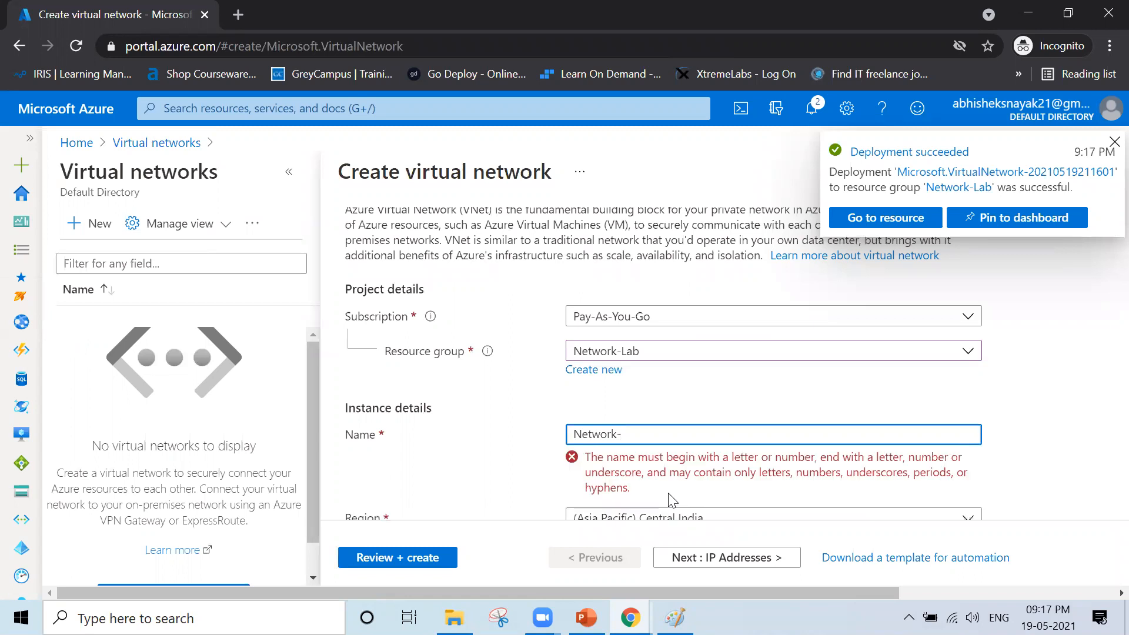
pyautogui.write('2')
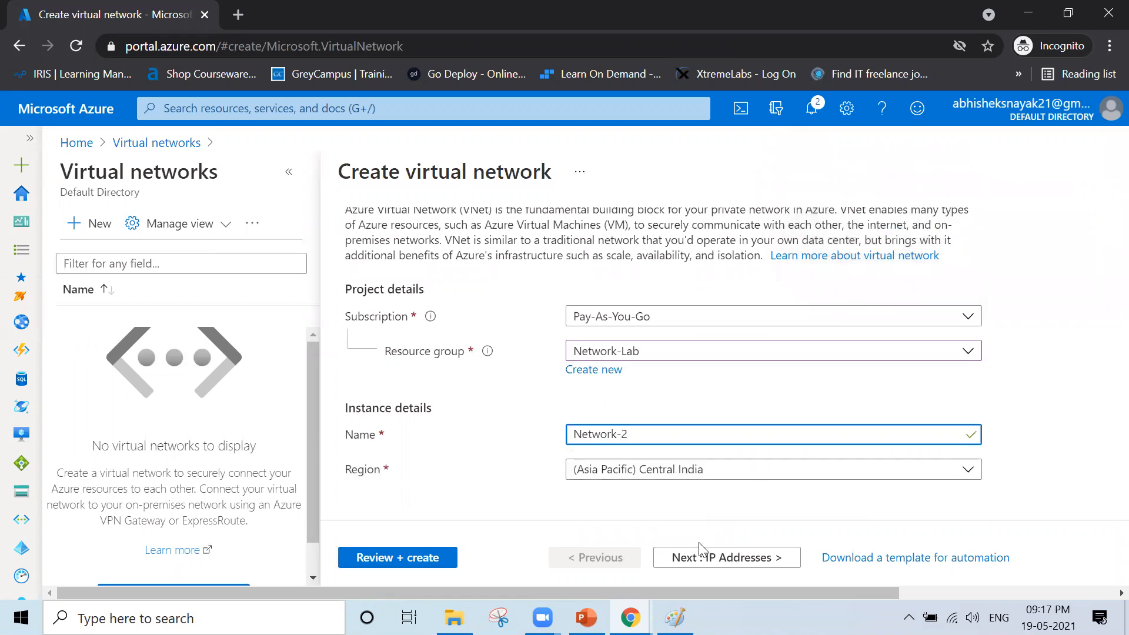
pyautogui.click(693, 556)
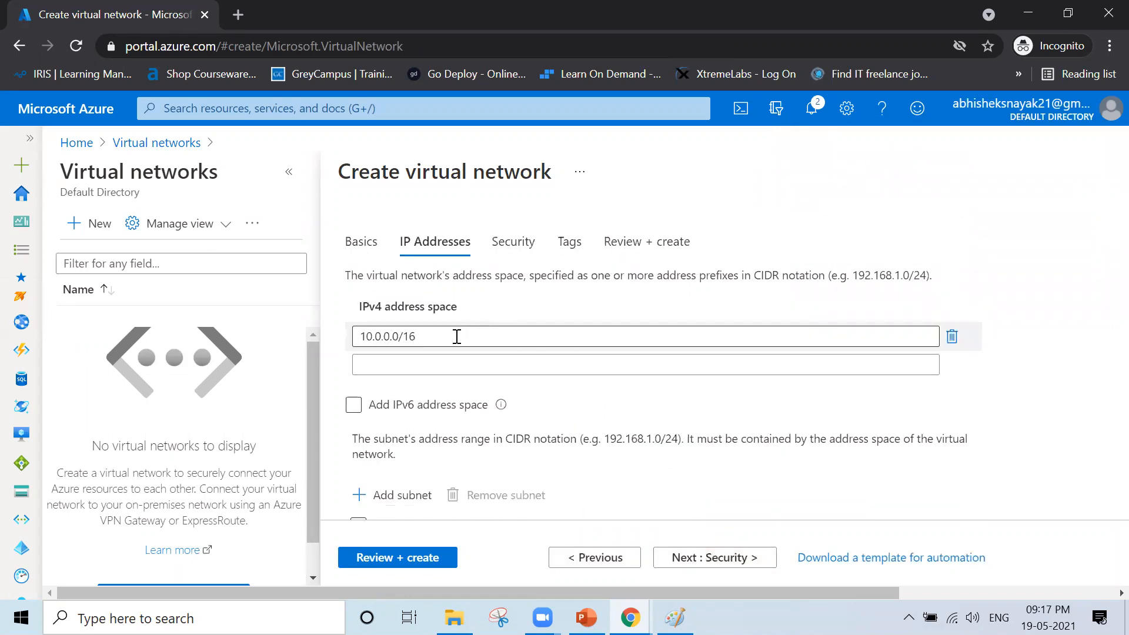
pyautogui.scroll(-3, 376, 488)
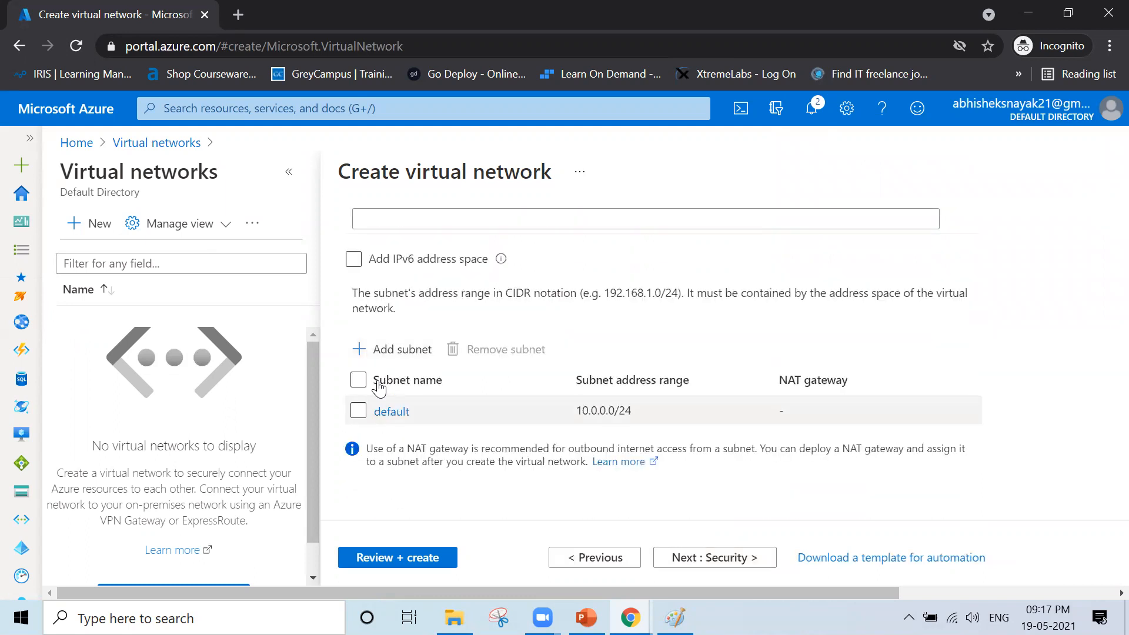
pyautogui.scroll(3, 527, 365)
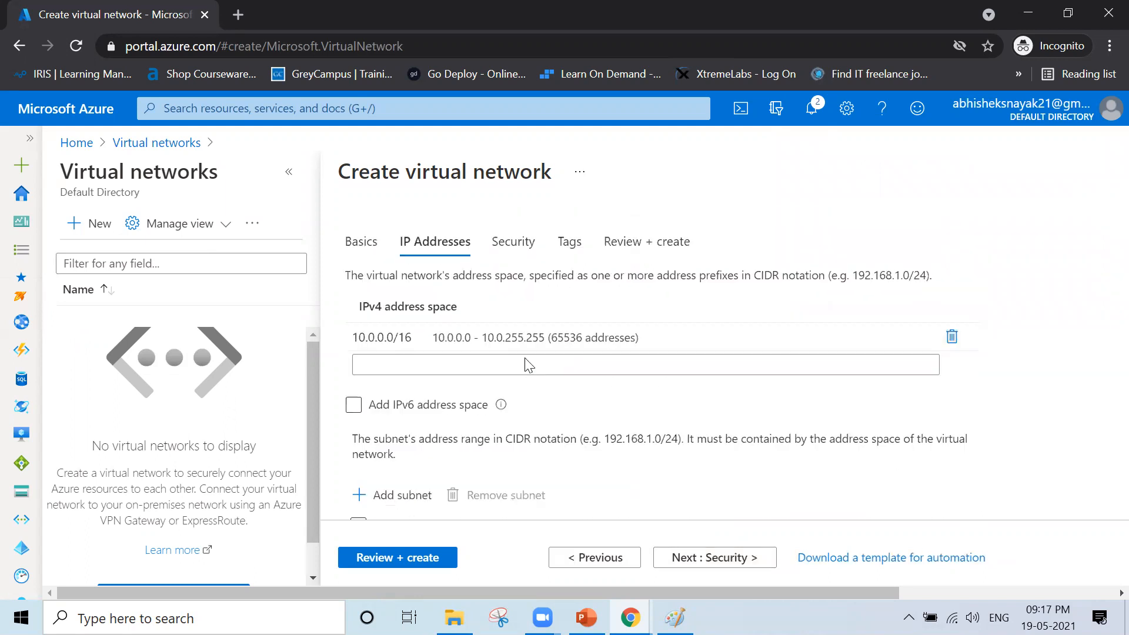
pyautogui.scroll(-3, 526, 360)
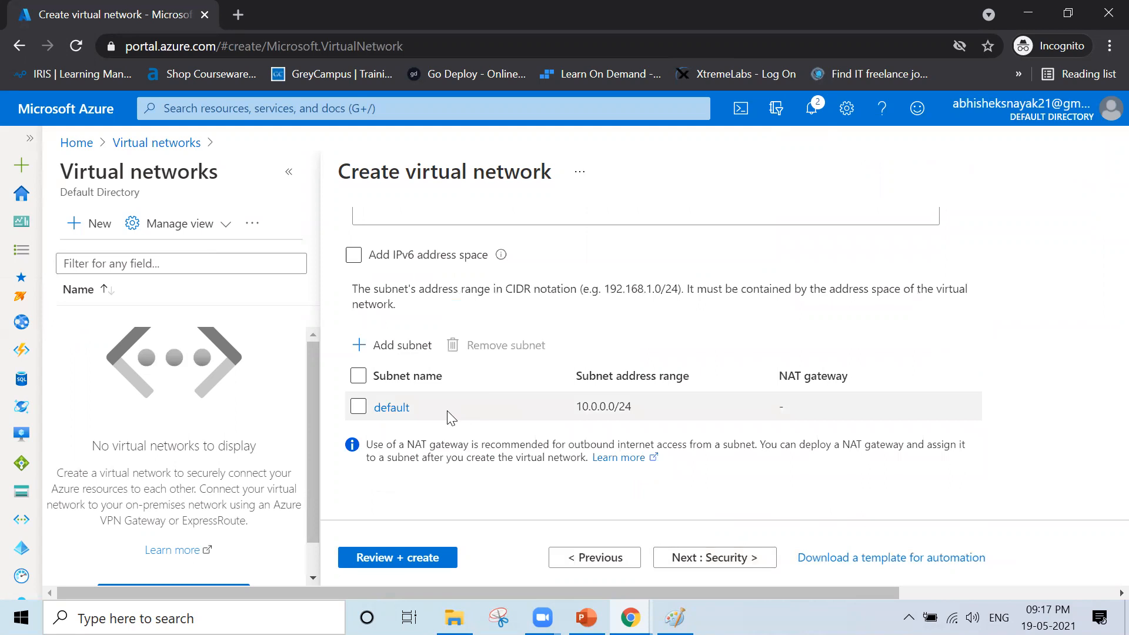
# - Rename the default subnet to Subnet-1, clear its rejected 10.10.10.0/24 range, and select the 10.0.0.0/16 address space
pyautogui.click(392, 409)
pyautogui.doubleClick(929, 232)
pyautogui.write('Subnet-1')
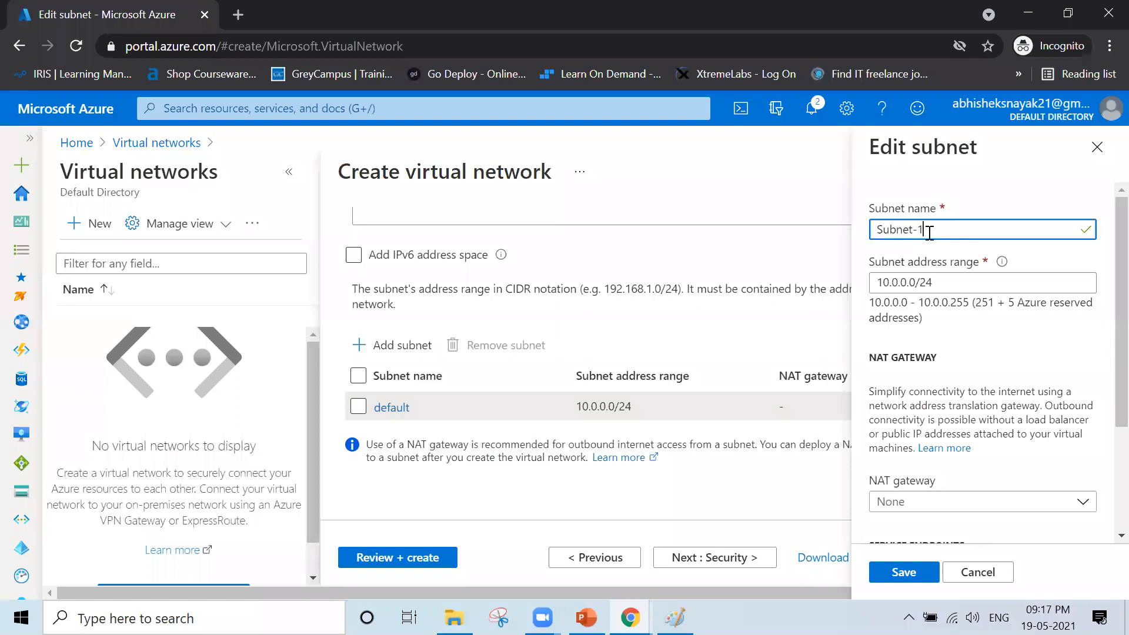
pyautogui.press('Tab')
pyautogui.write('10.10.10.0/24')
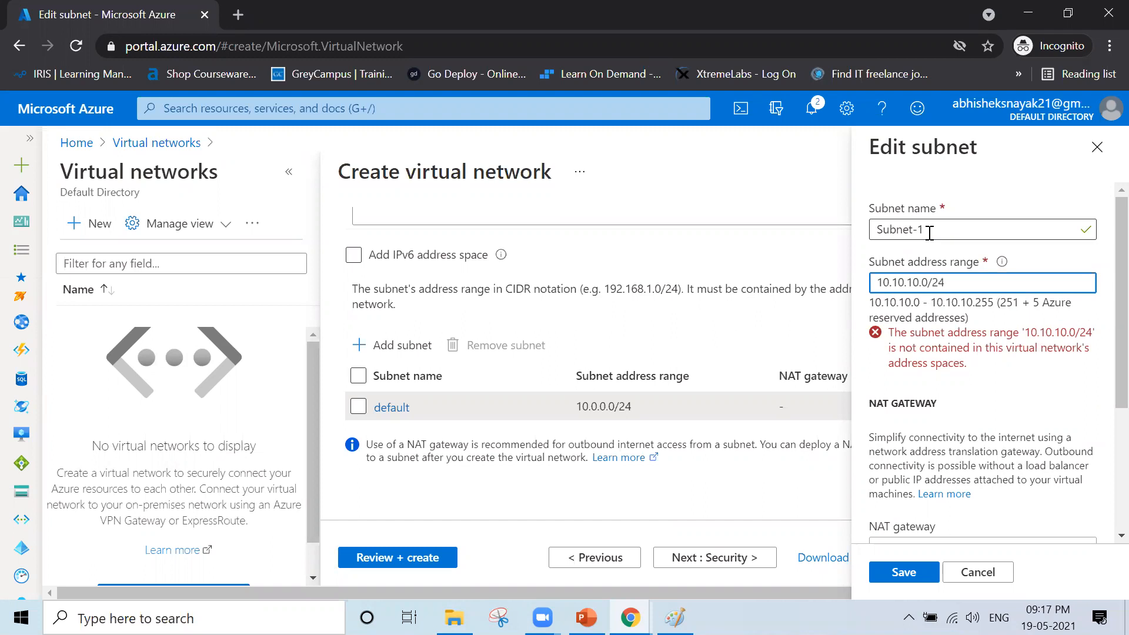
pyautogui.press('BackSpace')
pyautogui.press('BackSpace')
pyautogui.press('BackSpace')
pyautogui.press('BackSpace')
pyautogui.press('BackSpace')
pyautogui.press('BackSpace')
pyautogui.press('BackSpace')
pyautogui.press('BackSpace')
pyautogui.press('BackSpace')
pyautogui.press('BackSpace')
pyautogui.press('BackSpace')
pyautogui.press('BackSpace')
pyautogui.press('BackSpace')
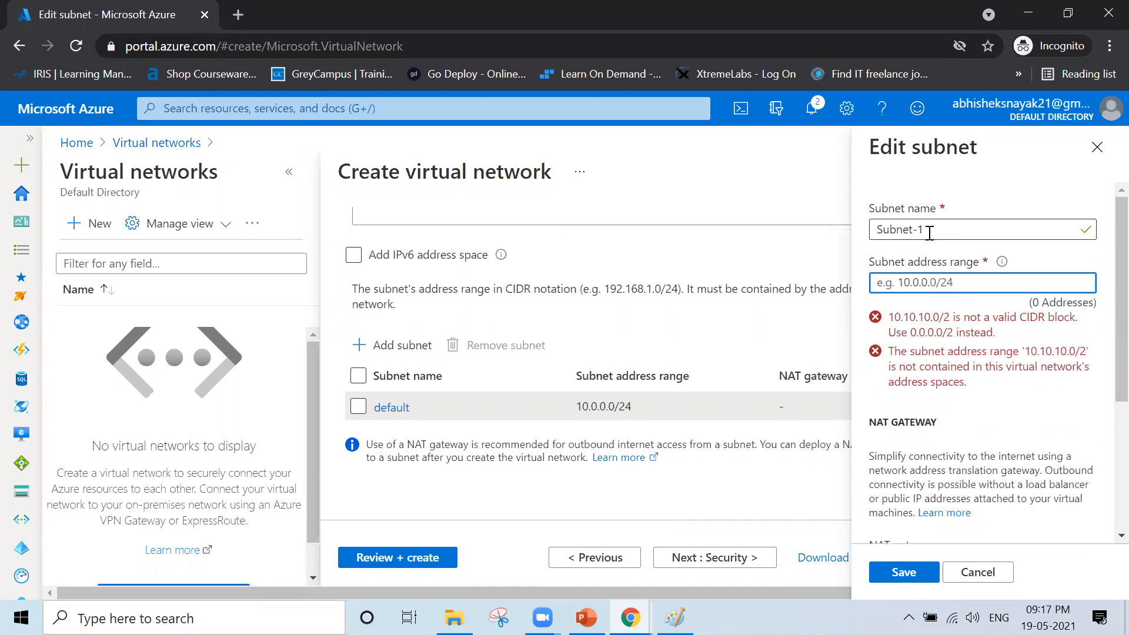
pyautogui.scroll(3, 782, 281)
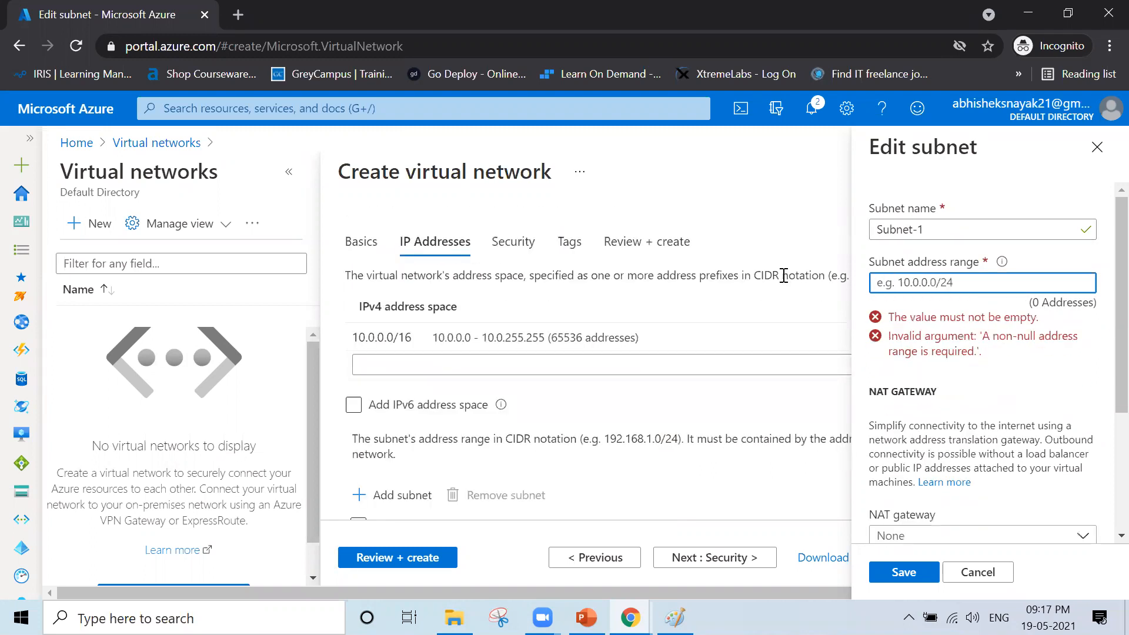
pyautogui.scroll(-3, 784, 276)
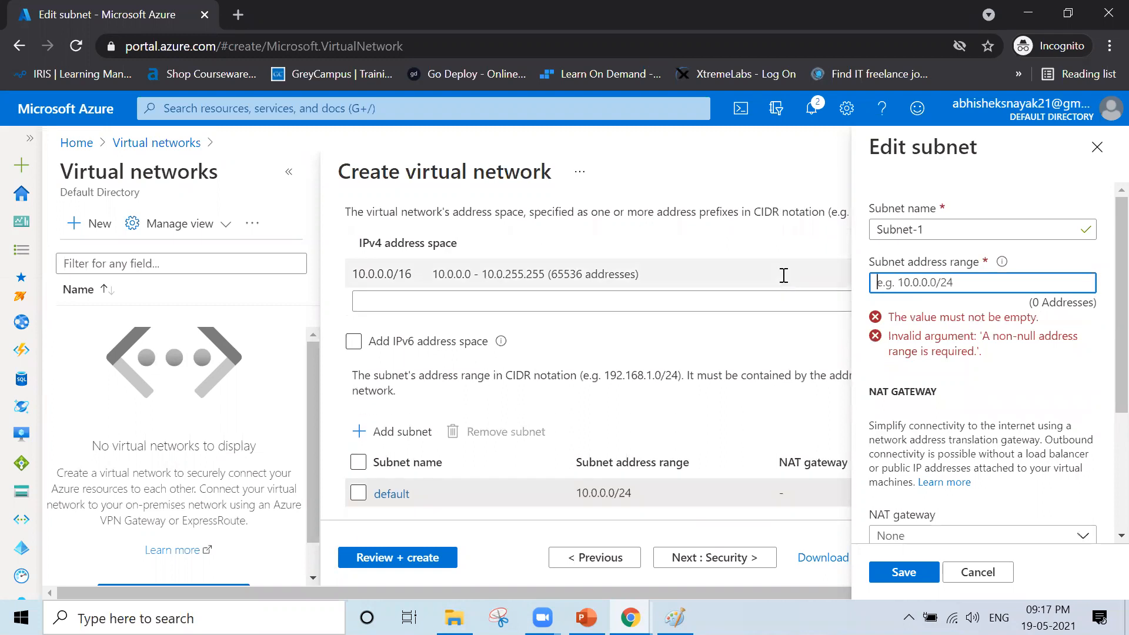
pyautogui.click(412, 273)
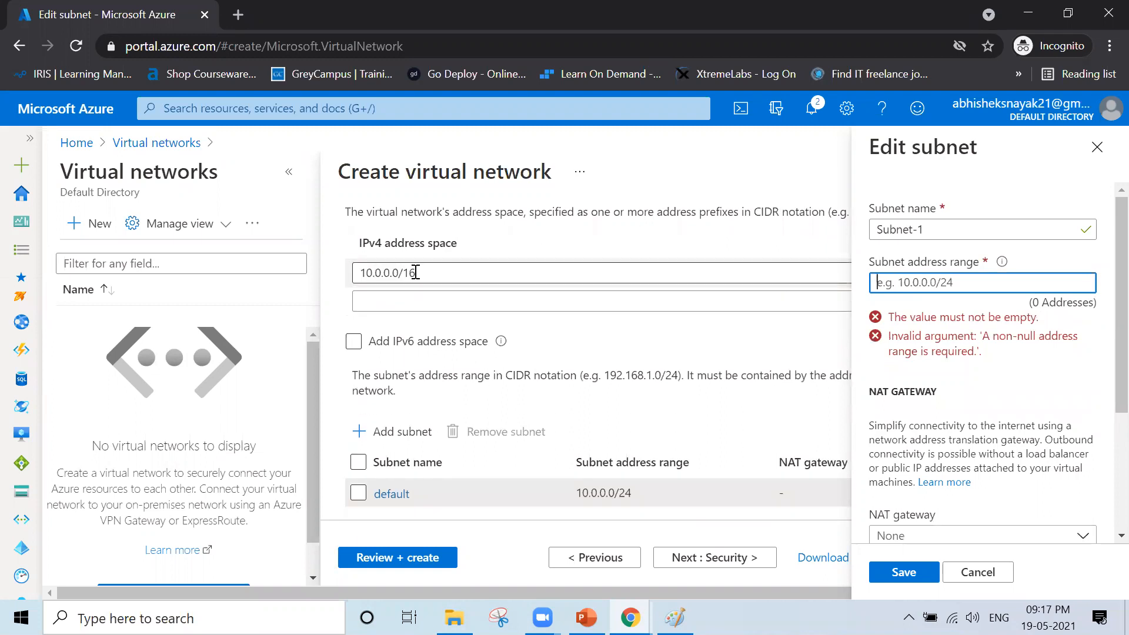
# - Change the address space prefix from /16 to /8
pyautogui.click(430, 276)
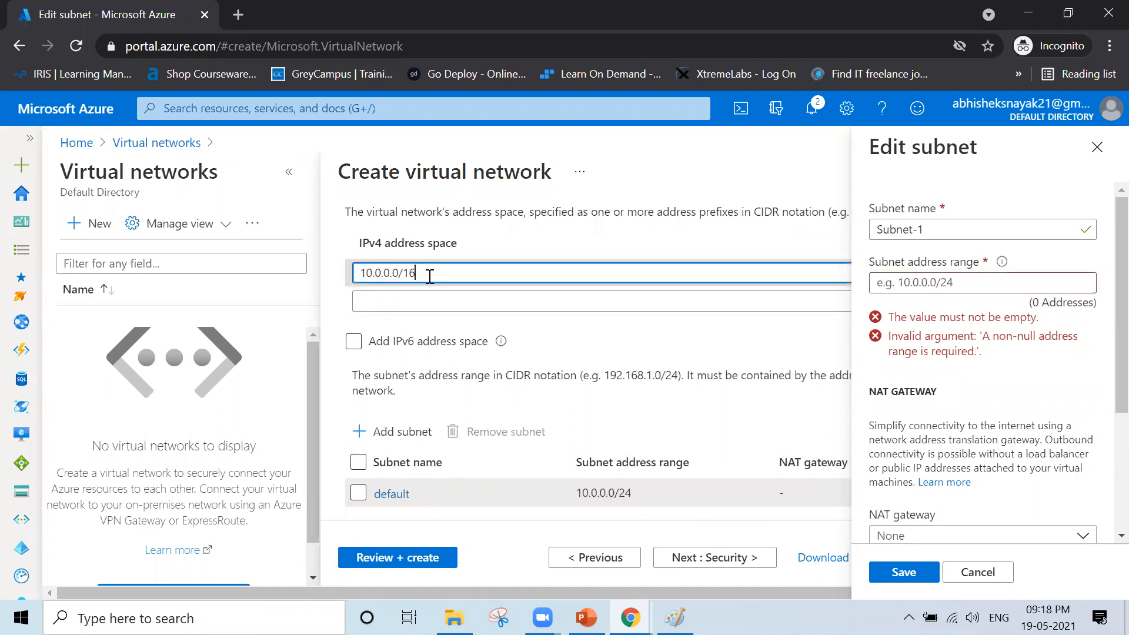
pyautogui.press('BackSpace')
pyautogui.press('BackSpace')
pyautogui.write('8')
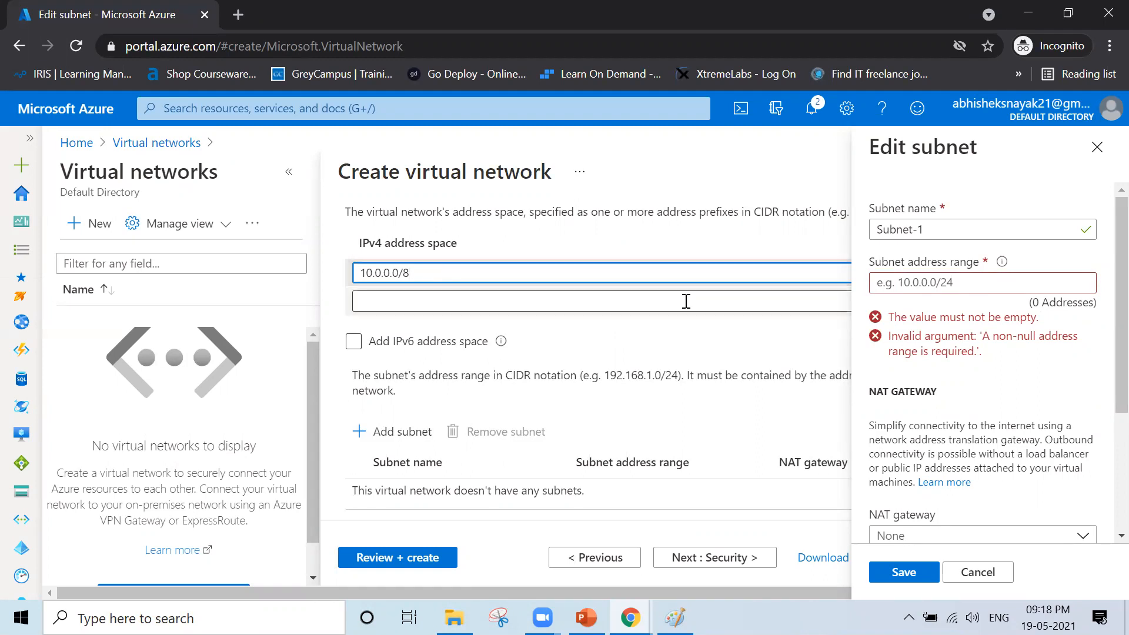
# - Re-enter Subnet-1's address range as 10.10.10.0/24
pyautogui.click(973, 283)
pyautogui.write('10.')
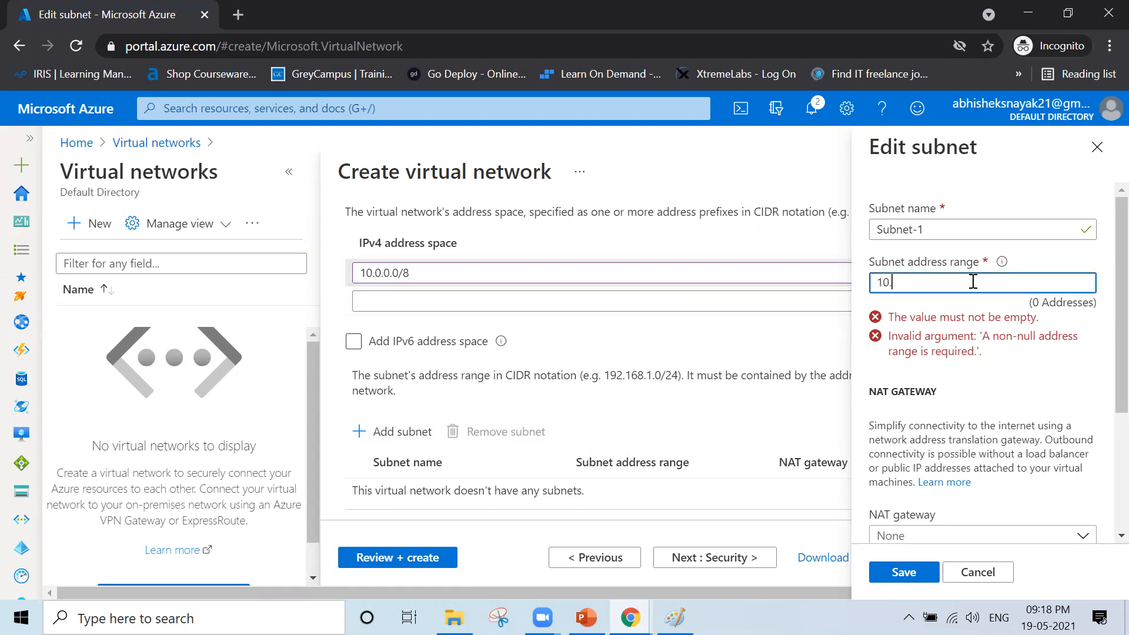
pyautogui.write('10.10.0/24')
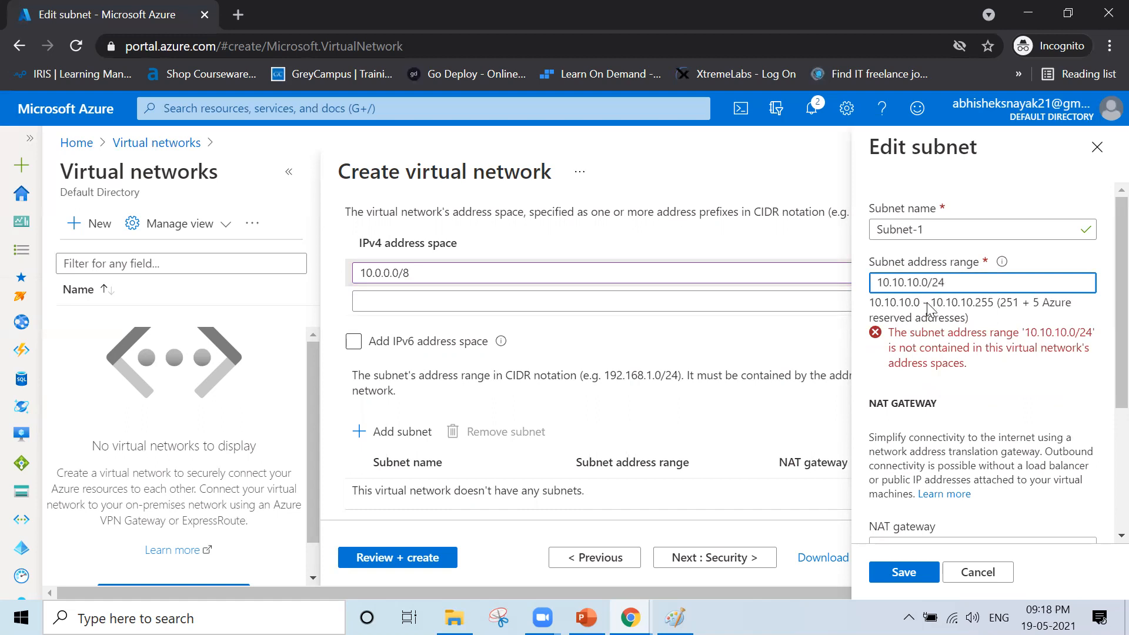
pyautogui.press('BackSpace')
pyautogui.press('BackSpace')
pyautogui.press('BackSpace')
pyautogui.write('.0')
pyautogui.click(949, 283)
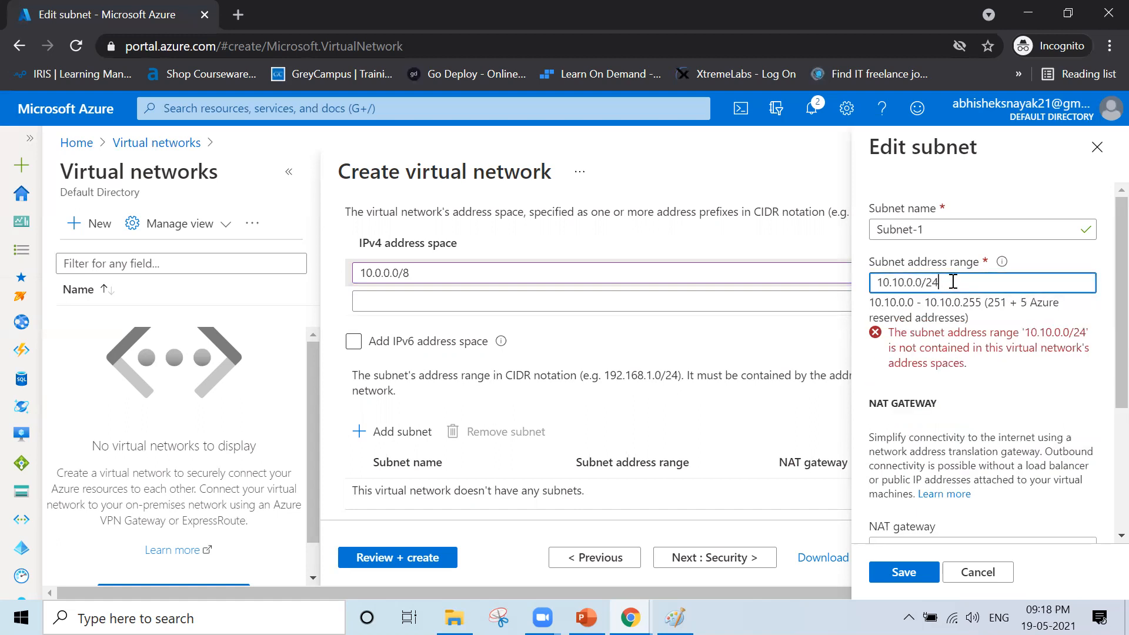
pyautogui.doubleClick(903, 284)
pyautogui.click(898, 282)
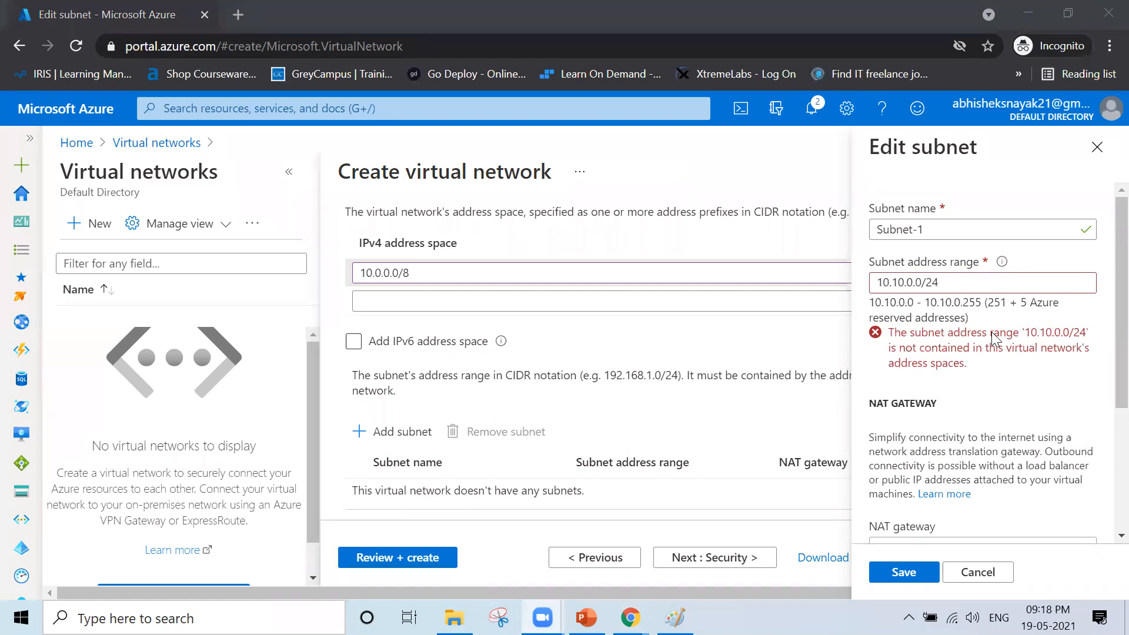
pyautogui.click(949, 280)
pyautogui.press('BackSpace')
pyautogui.press('BackSpace')
pyautogui.press('BackSpace')
pyautogui.press('BackSpace')
pyautogui.press('BackSpace')
pyautogui.press('BackSpace')
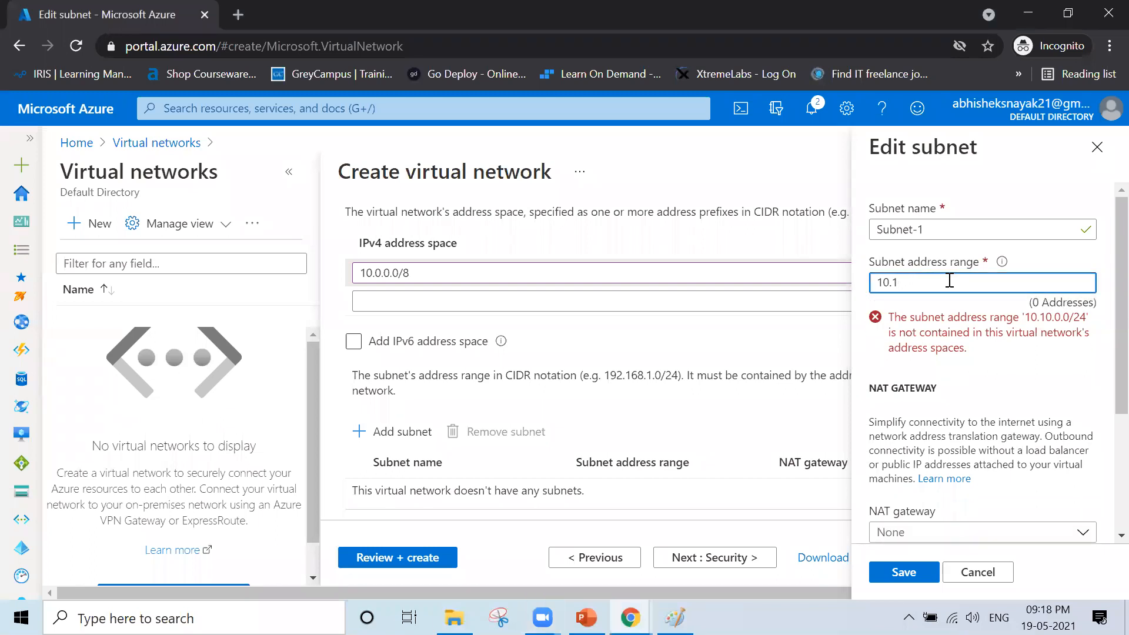
pyautogui.press('BackSpace')
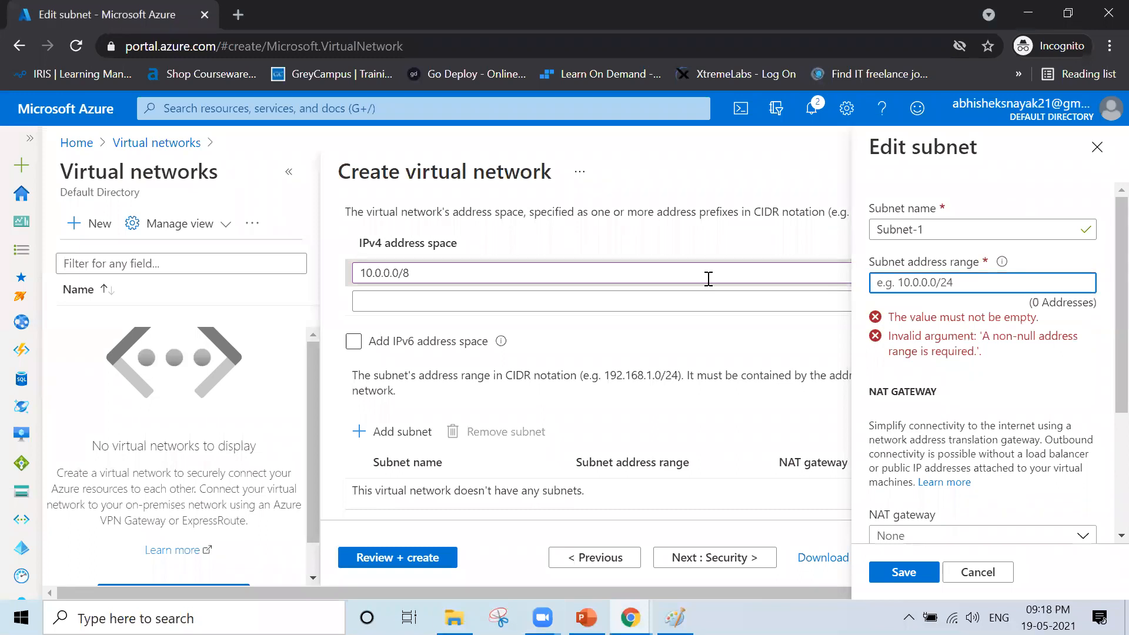
pyautogui.write('1')
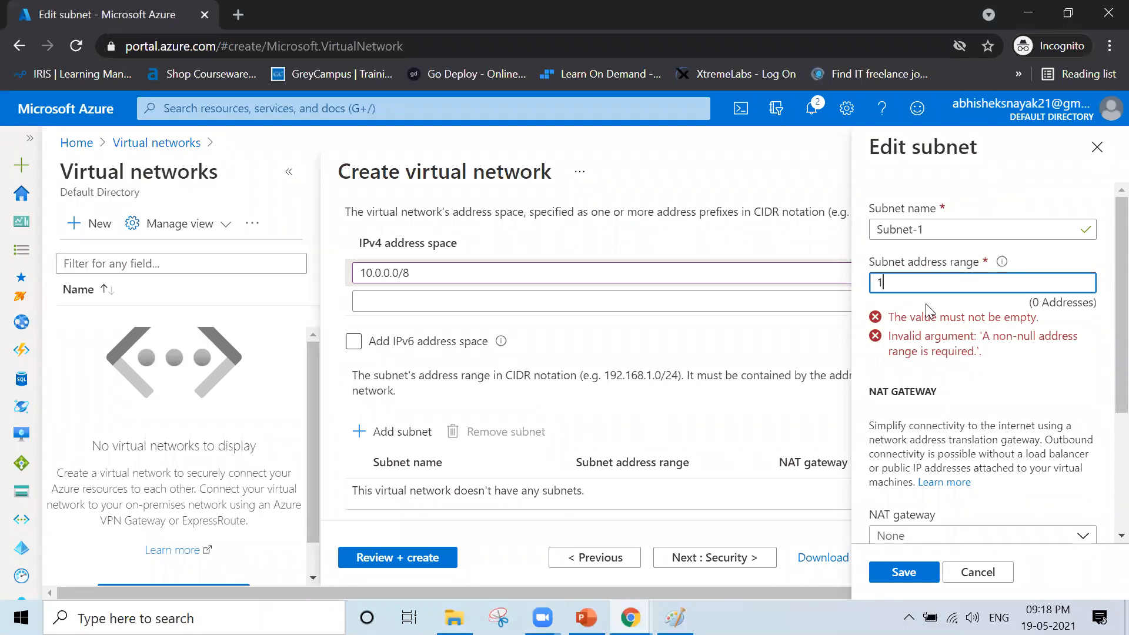
pyautogui.write('0.10.1')
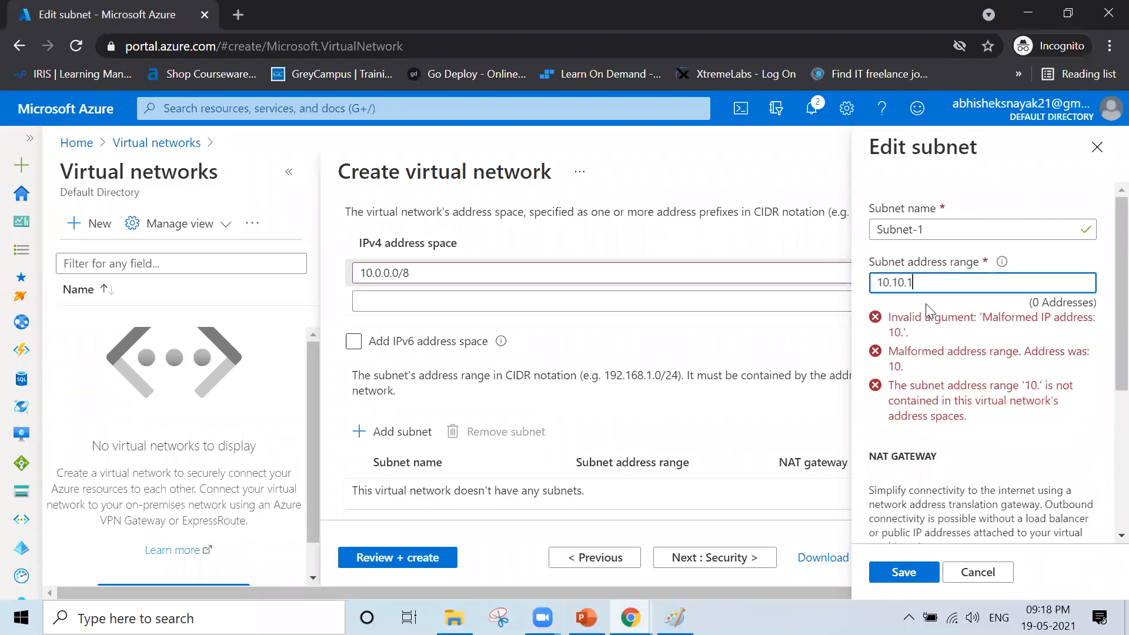
pyautogui.write('0.0/24')
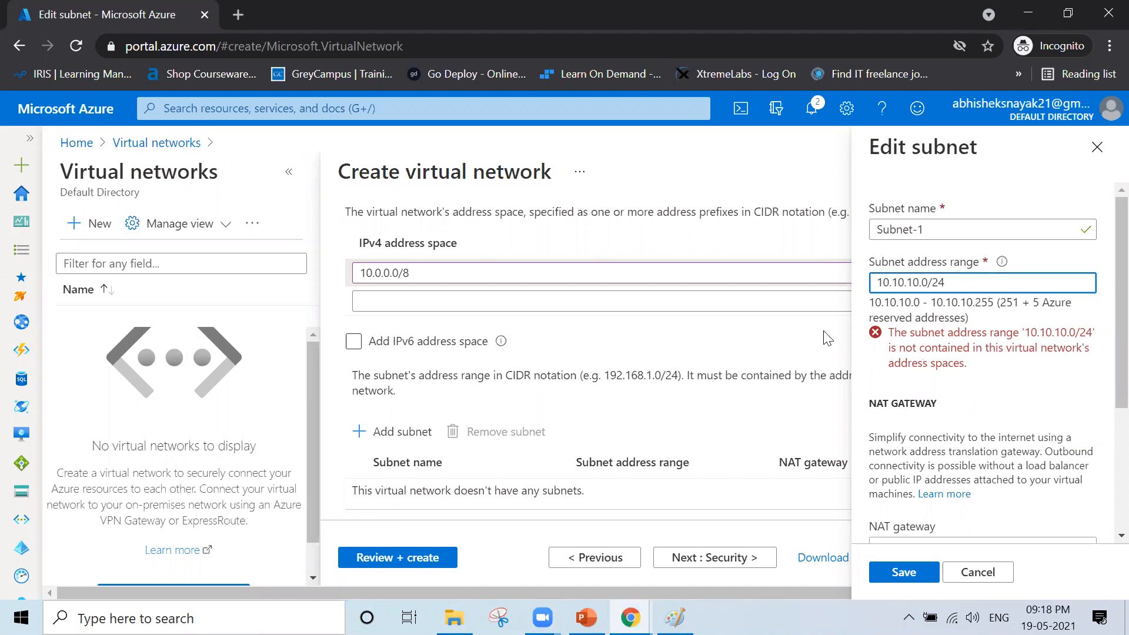
# - Try 10.10.10.0/8 as the IPv4 address space, then clear the field after it is rejected
pyautogui.click(693, 275)
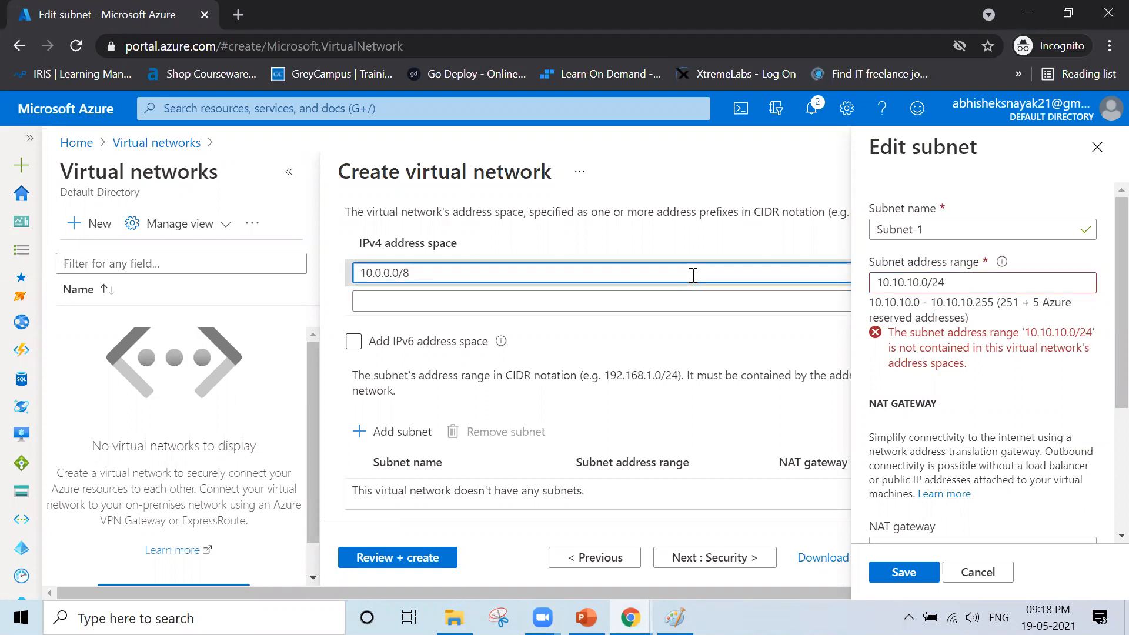
pyautogui.press('BackSpace')
pyautogui.press('BackSpace')
pyautogui.press('BackSpace')
pyautogui.press('BackSpace')
pyautogui.press('BackSpace')
pyautogui.press('BackSpace')
pyautogui.press('BackSpace')
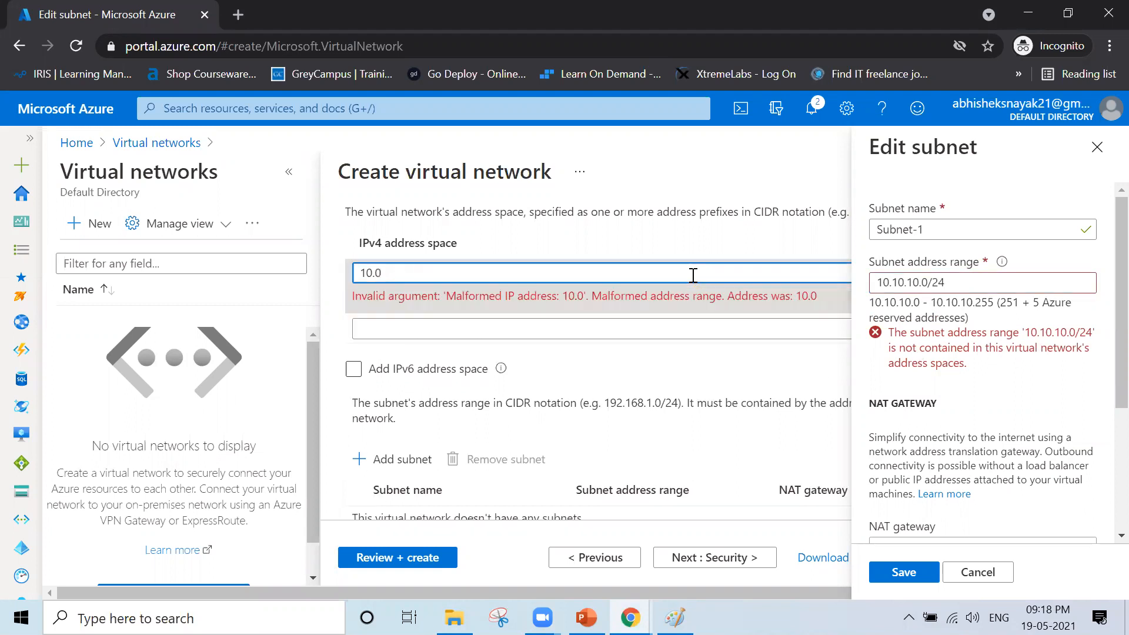
pyautogui.write('10.10.')
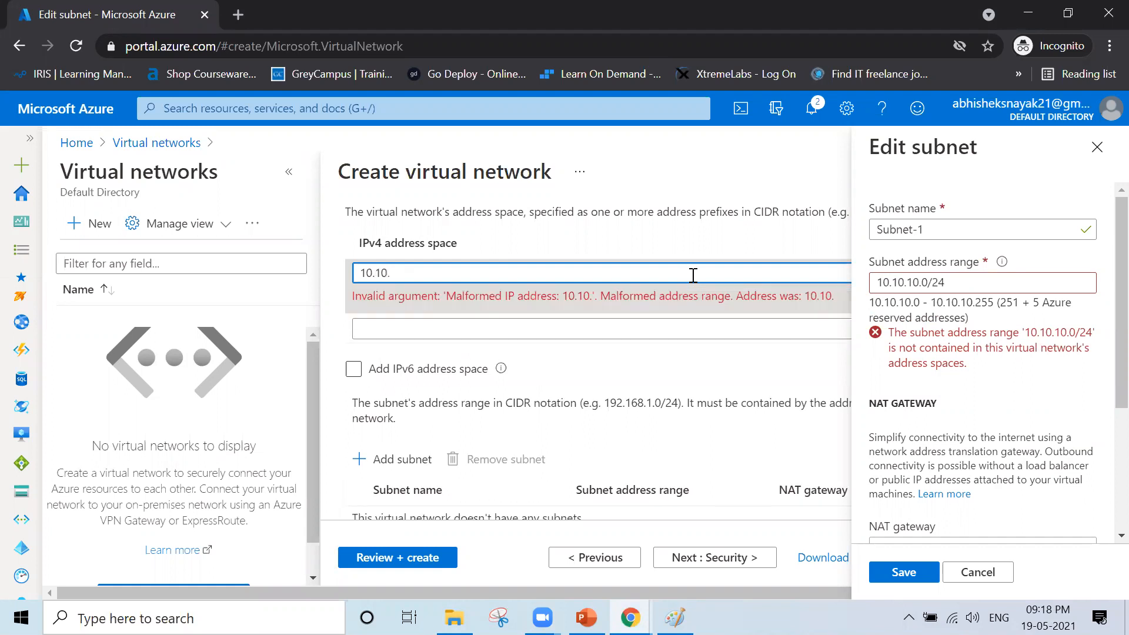
pyautogui.write('0/8')
pyautogui.click(920, 281)
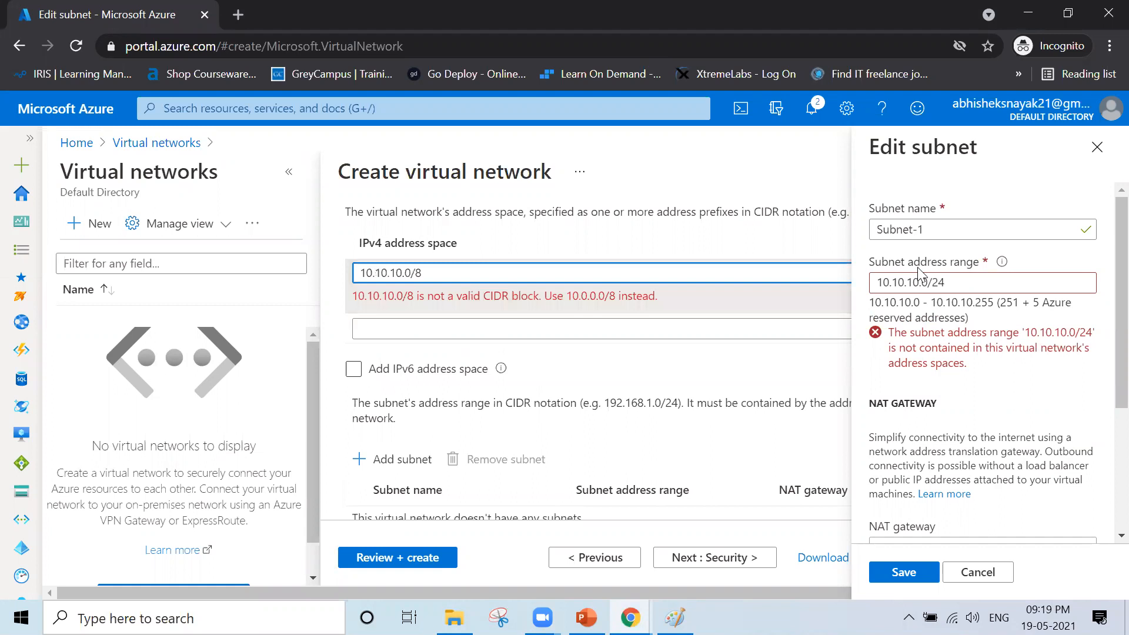
pyautogui.click(593, 272)
pyautogui.press('BackSpace')
pyautogui.press('BackSpace')
pyautogui.press('BackSpace')
pyautogui.press('BackSpace')
pyautogui.press('BackSpace')
pyautogui.press('BackSpace')
pyautogui.press('BackSpace')
pyautogui.press('BackSpace')
pyautogui.press('BackSpace')
pyautogui.press('BackSpace')
pyautogui.press('BackSpace')
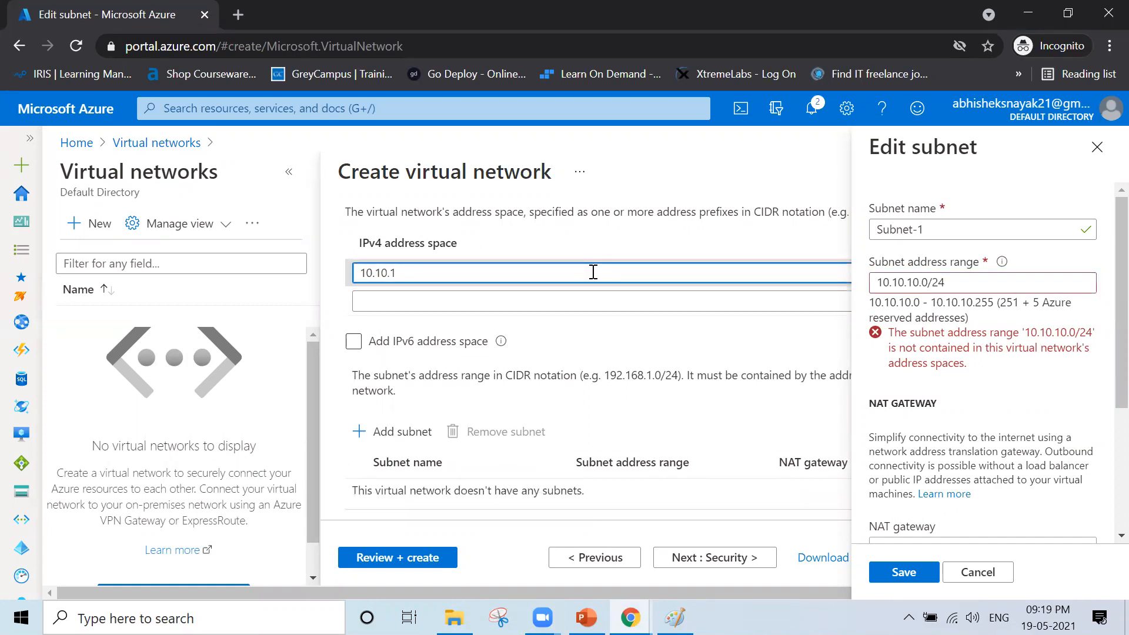
pyautogui.press('BackSpace')
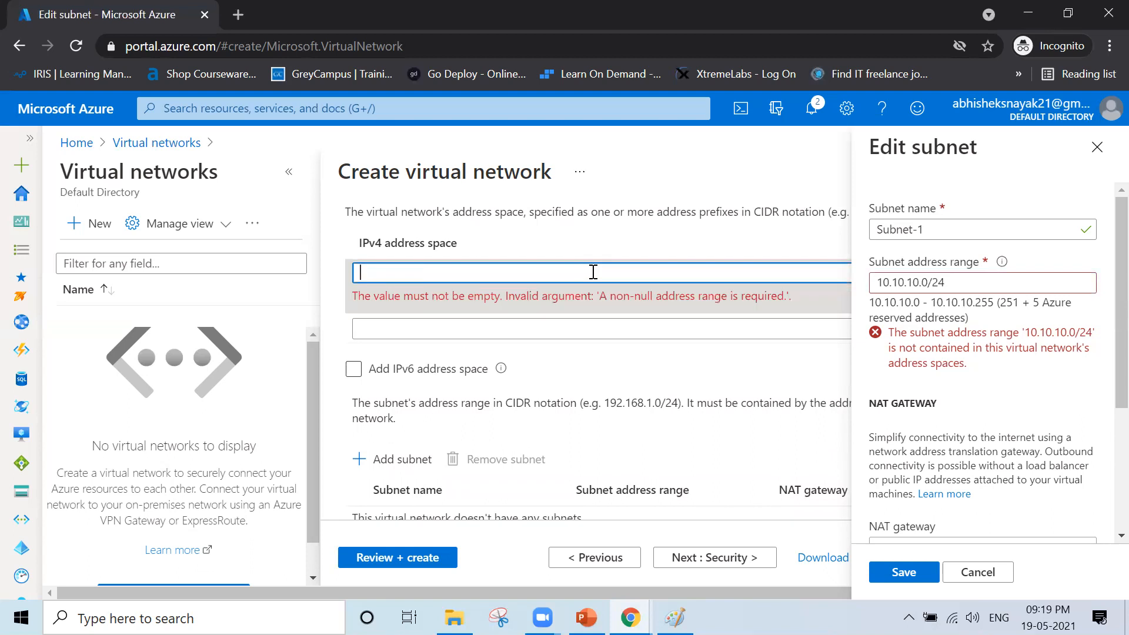
# - Close the subnet panel and set the IPv4 address space to 10.0.0.0/8
pyautogui.click(1097, 147)
pyautogui.click(589, 272)
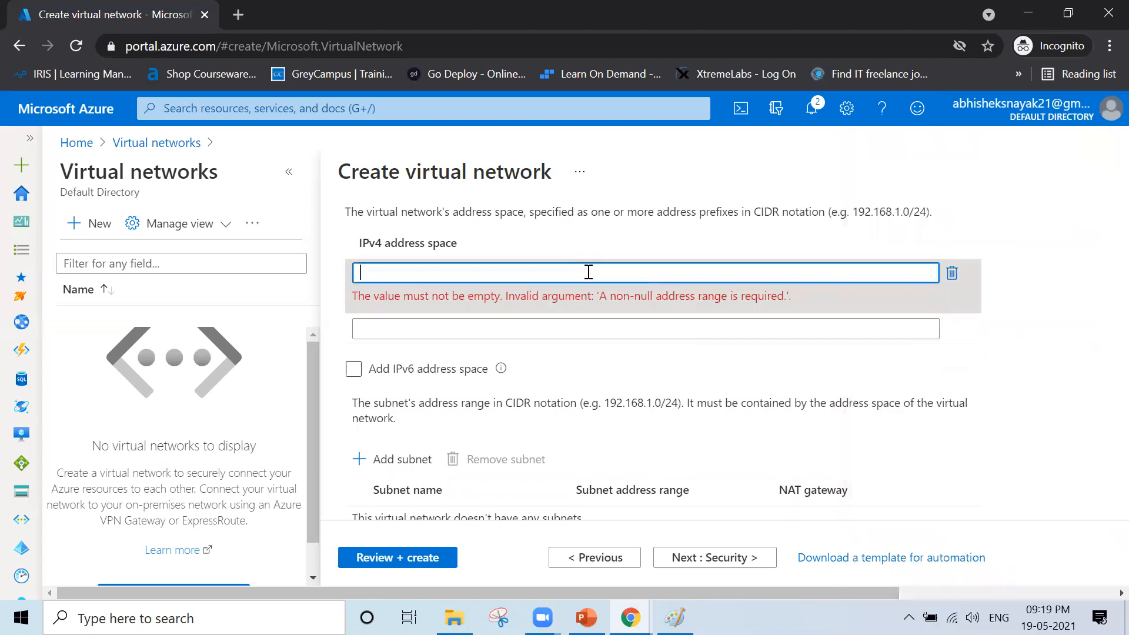
pyautogui.write('10.0.')
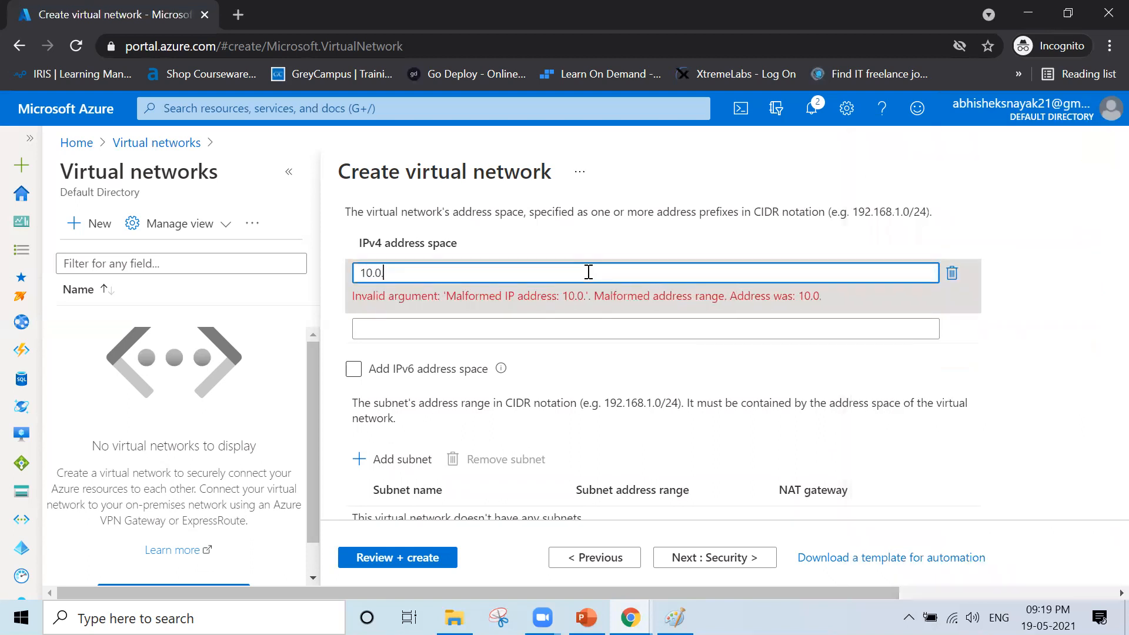
pyautogui.write('0.0/')
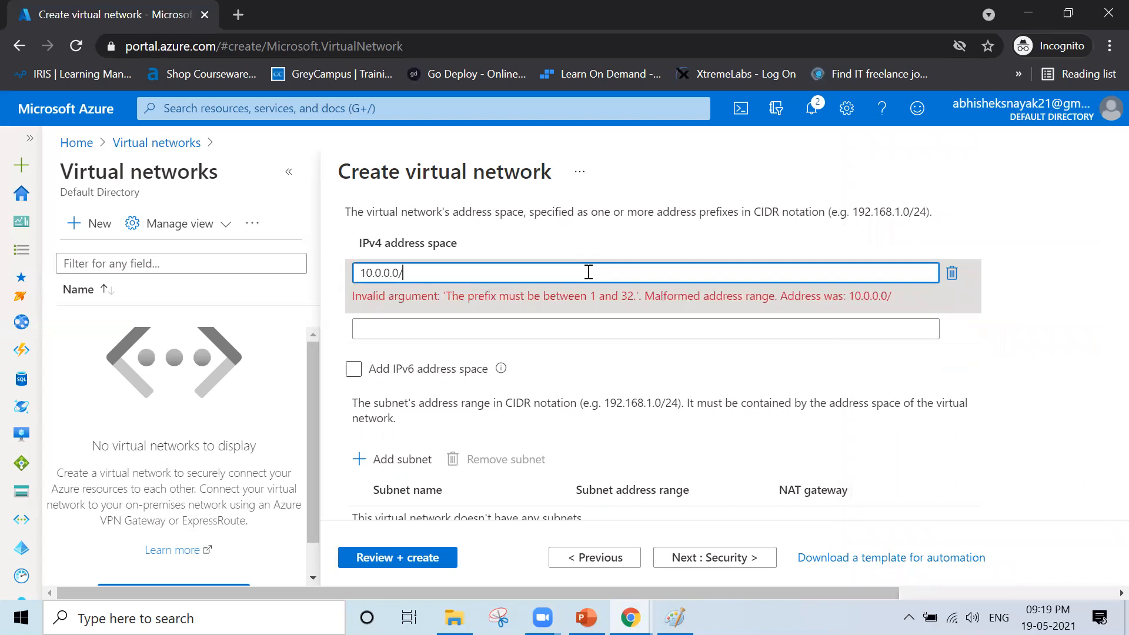
pyautogui.write('8')
pyautogui.scroll(-2, 588, 272)
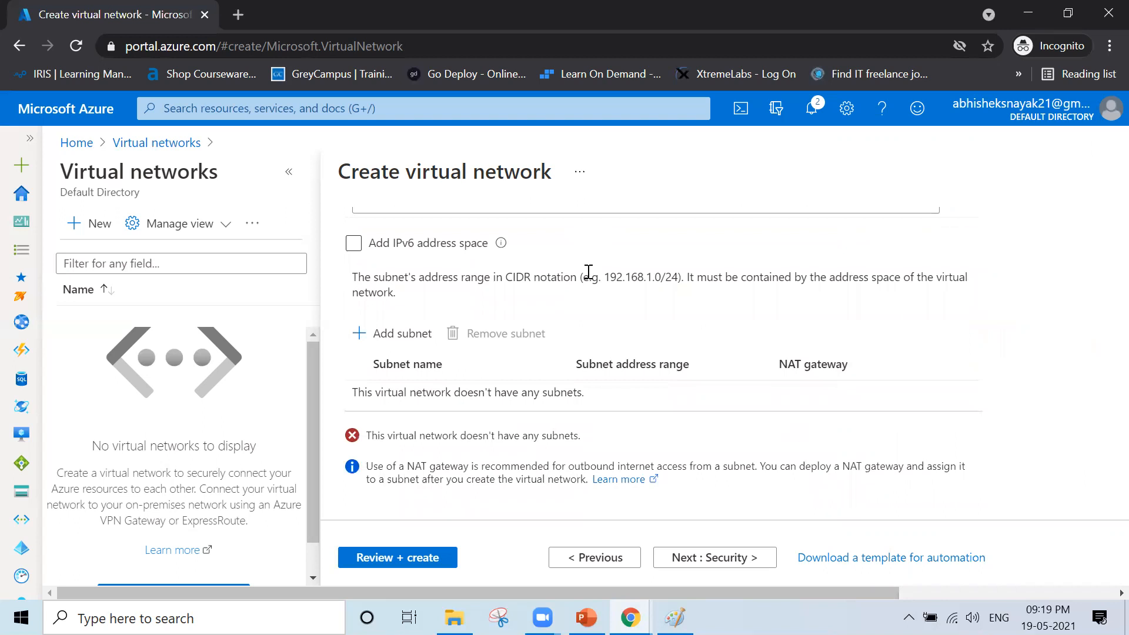
# - Fill in a new subnet named Subnet-1 with range 10.10.10.0/24
pyautogui.click(382, 347)
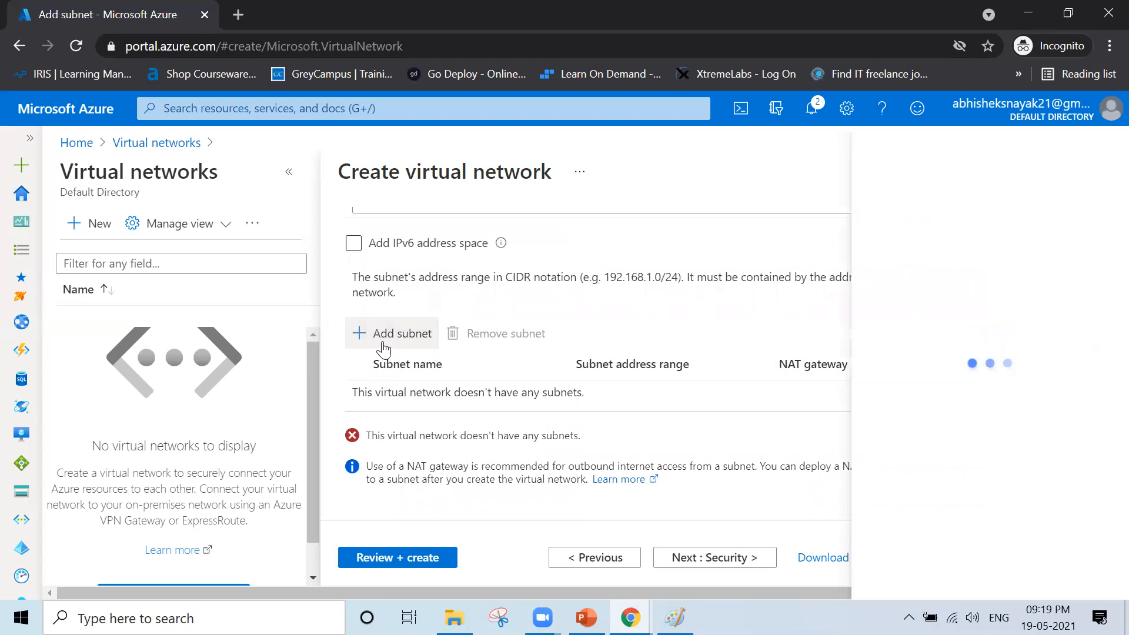
pyautogui.write('Subnet-')
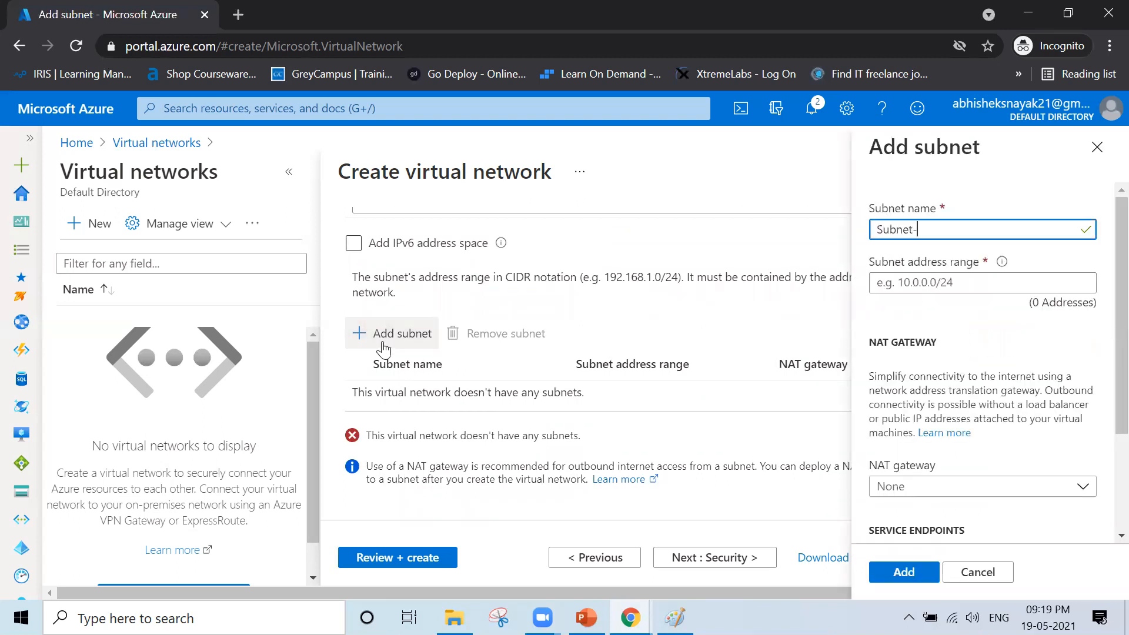
pyautogui.write('1')
pyautogui.press('Tab')
pyautogui.write('10.10')
pyautogui.press('BackSpace')
pyautogui.write('10.10.0/24')
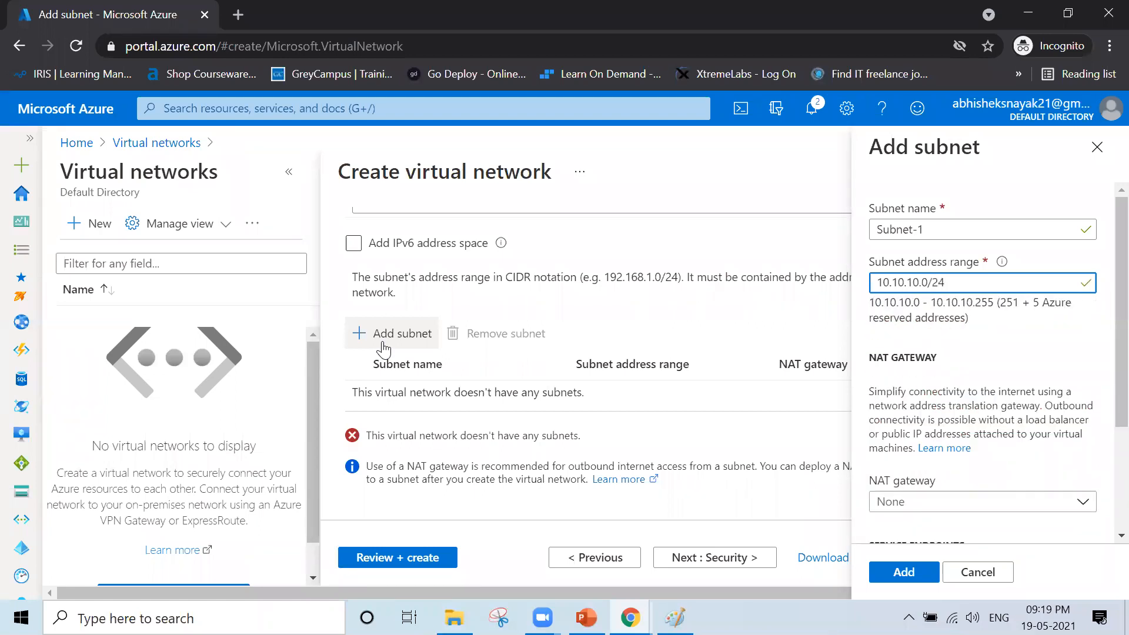
pyautogui.scroll(3, 504, 338)
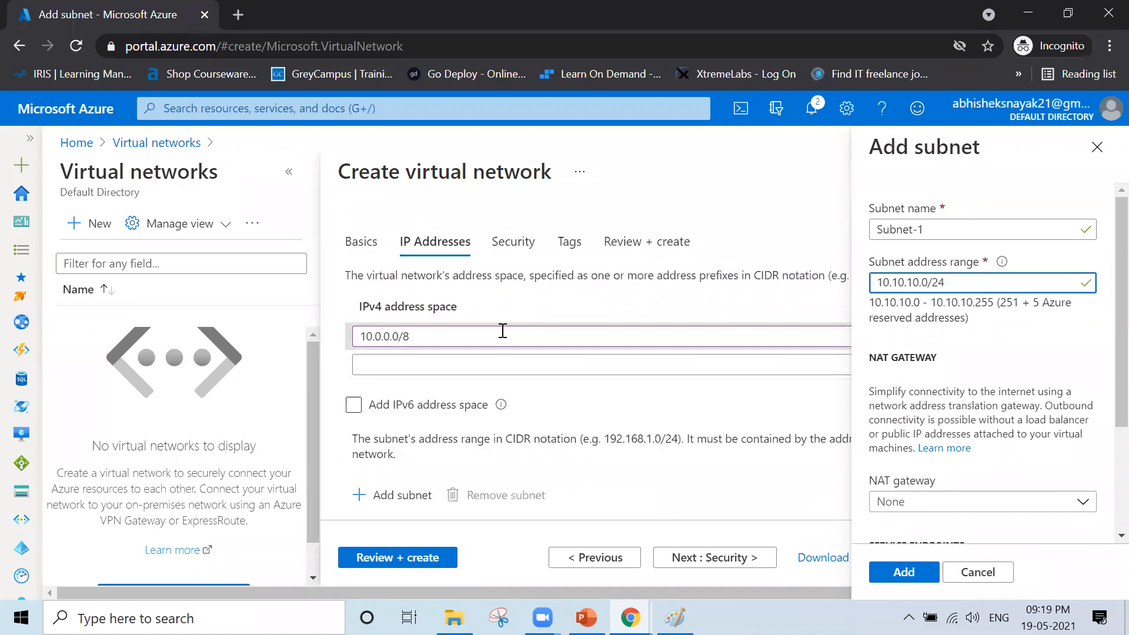
pyautogui.scroll(-3, 941, 533)
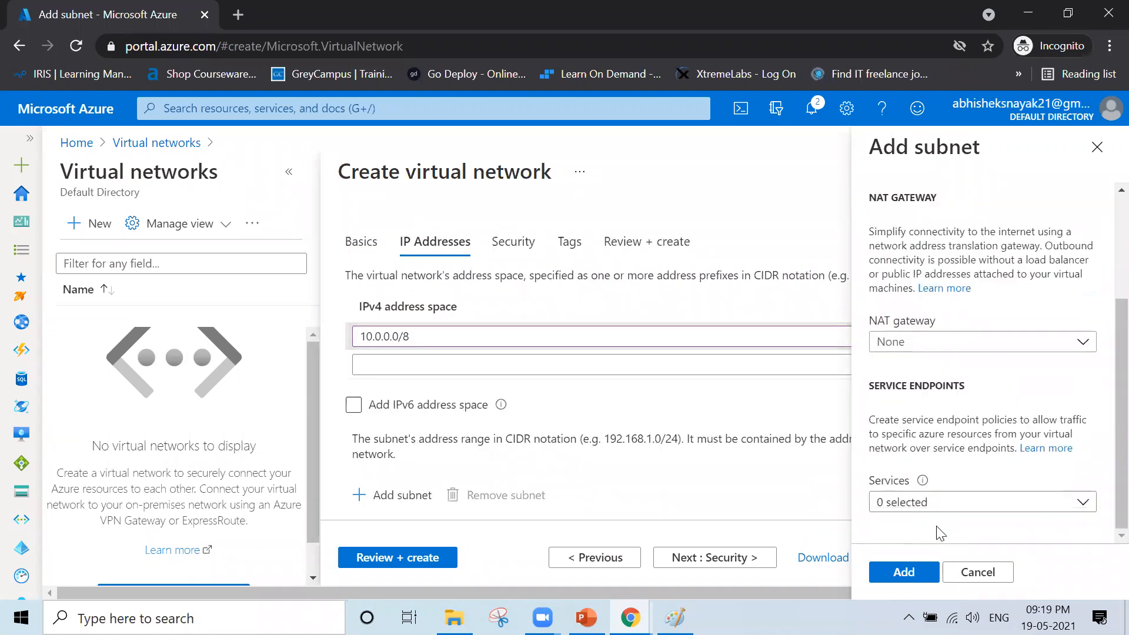
# - Add Subnet-1, then review and create Network-2 in Network-Lab
pyautogui.click(895, 574)
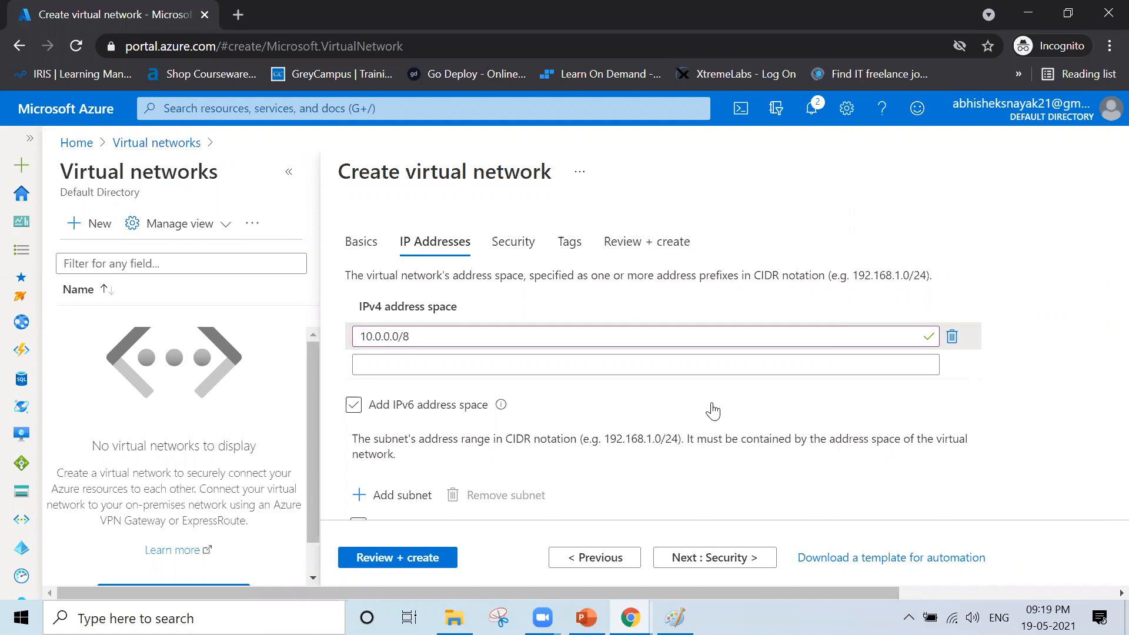
pyautogui.click(429, 556)
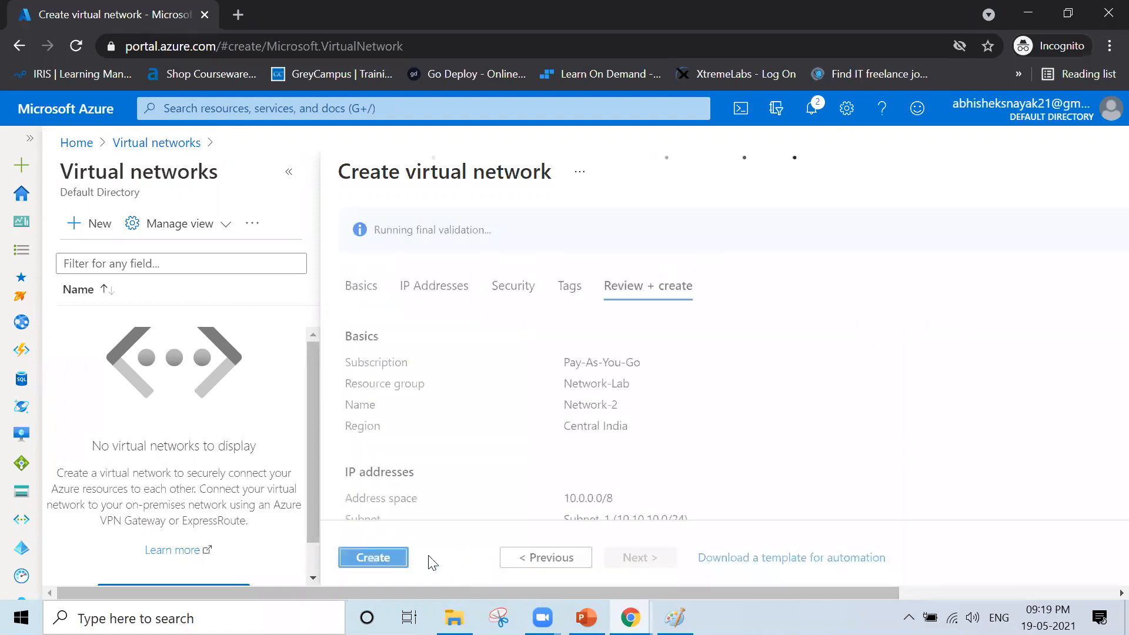
pyautogui.click(367, 560)
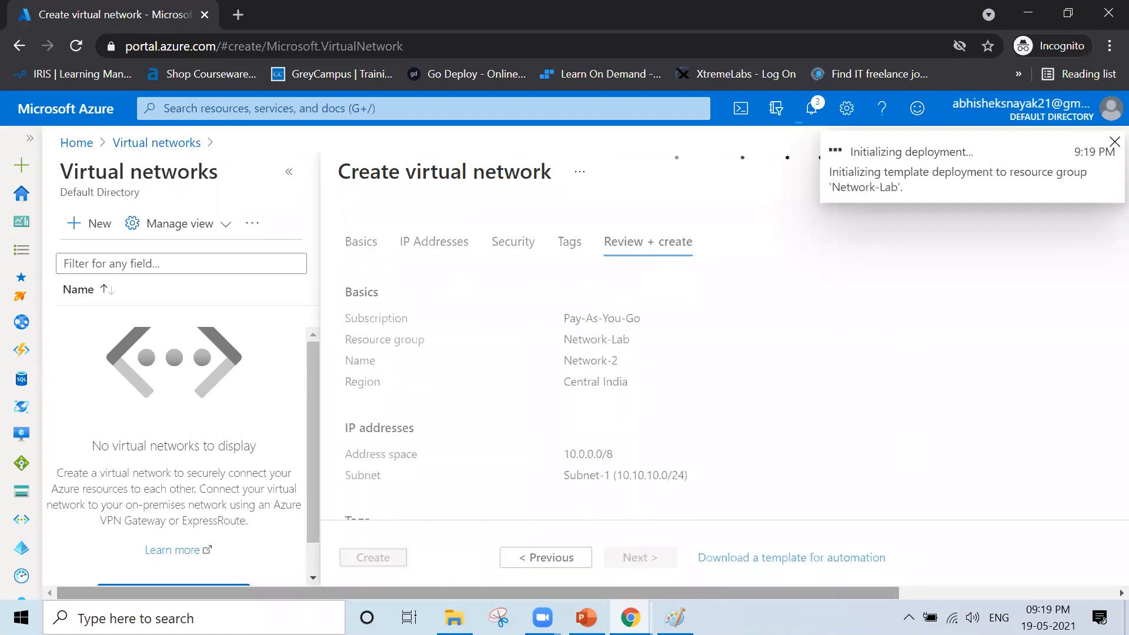
pyautogui.hotkey('alt', 'Tab')
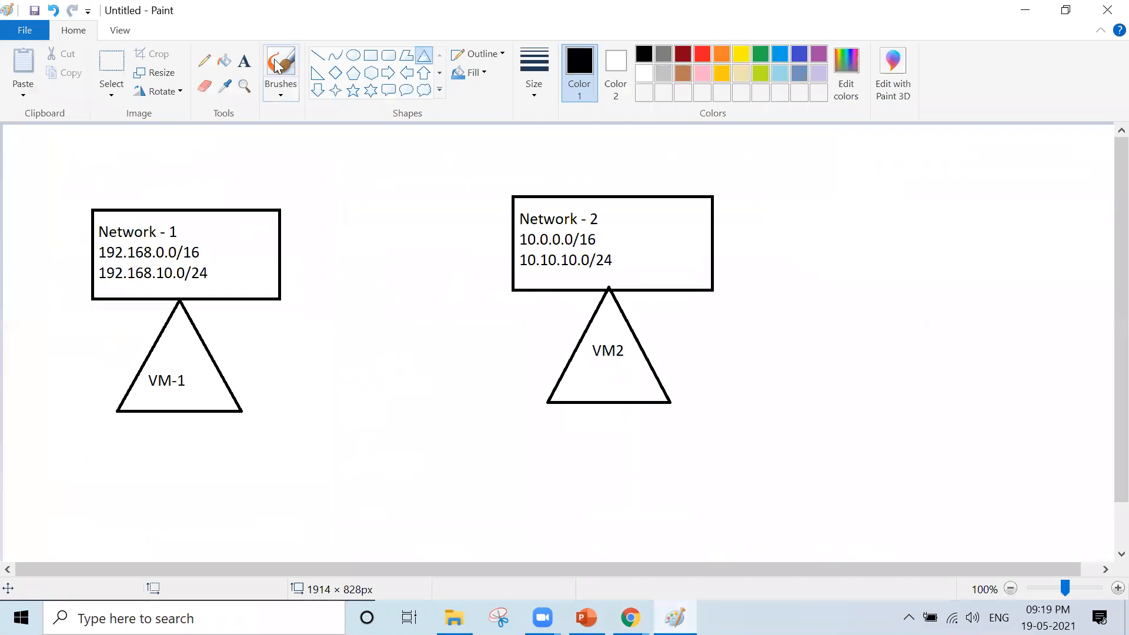
# - Edit Network-2's diagram label from 10.0.0.0/16 to 10.0.0.0/8, then return to the Azure deployment
pyautogui.click(205, 86)
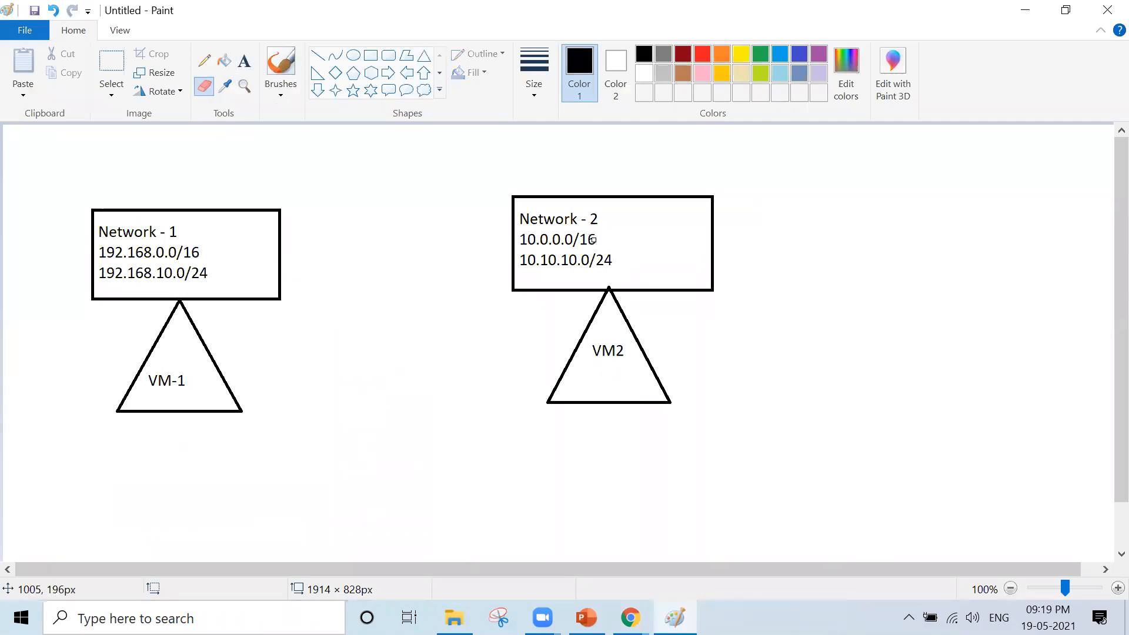
pyautogui.moveTo(592, 239); pyautogui.dragTo(583, 231)
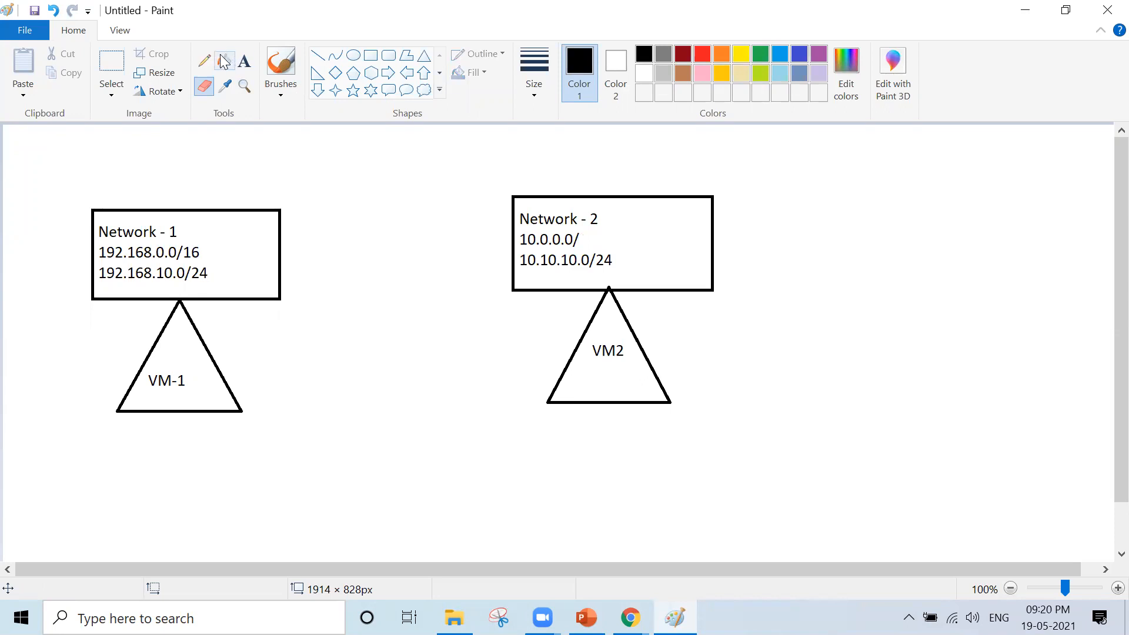
pyautogui.click(245, 61)
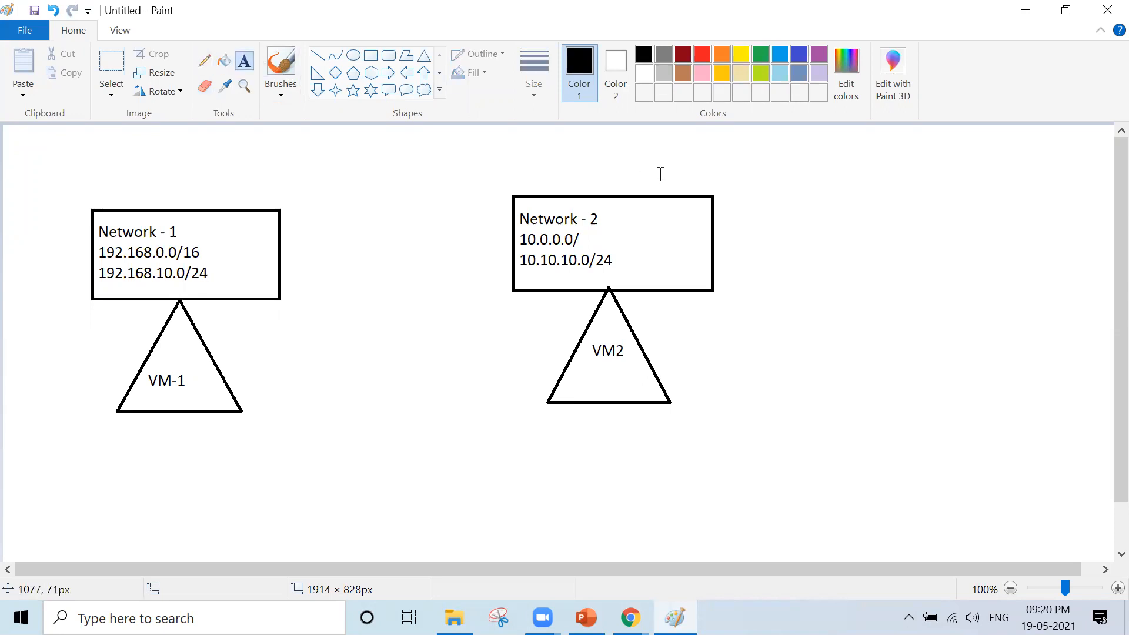
pyautogui.click(745, 186)
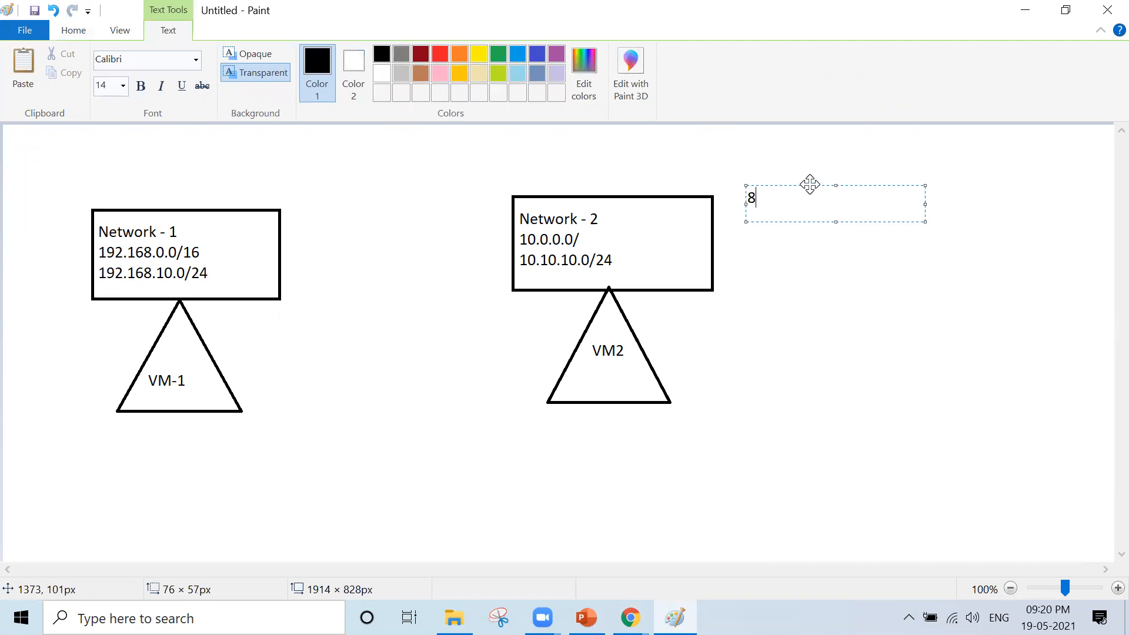
pyautogui.moveTo(810, 184); pyautogui.dragTo(642, 225)
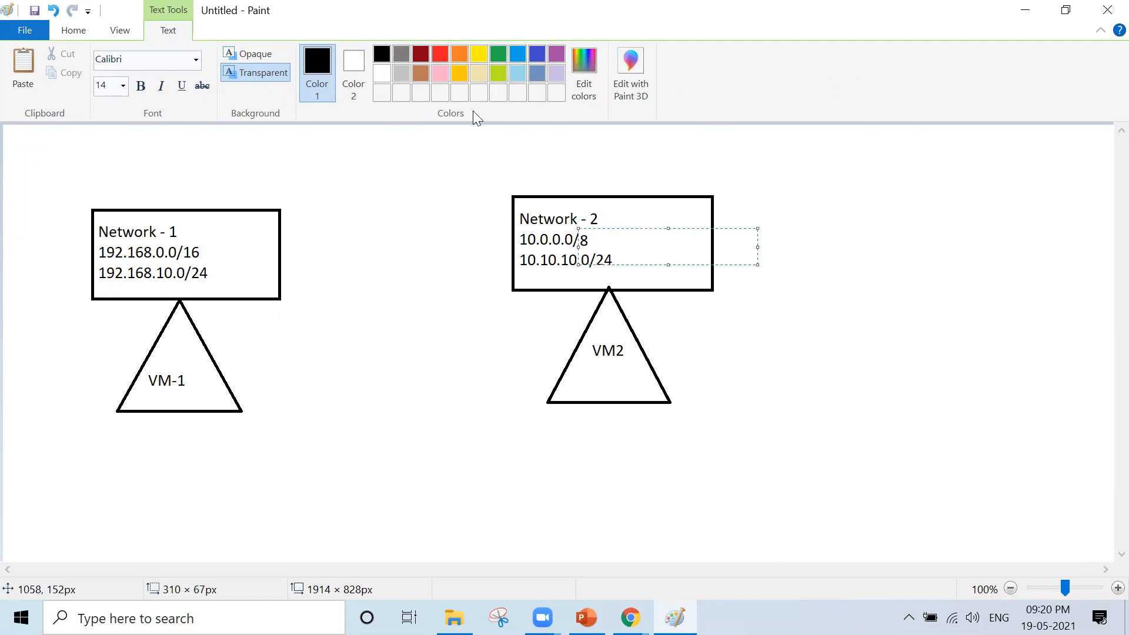
pyautogui.click(461, 136)
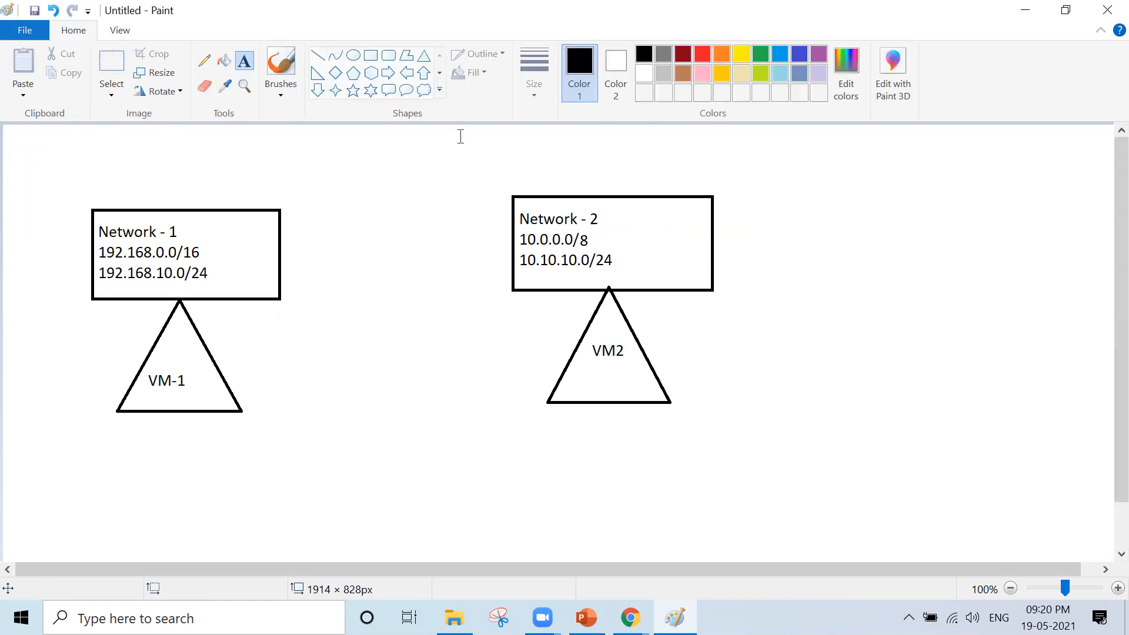
pyautogui.click(460, 137)
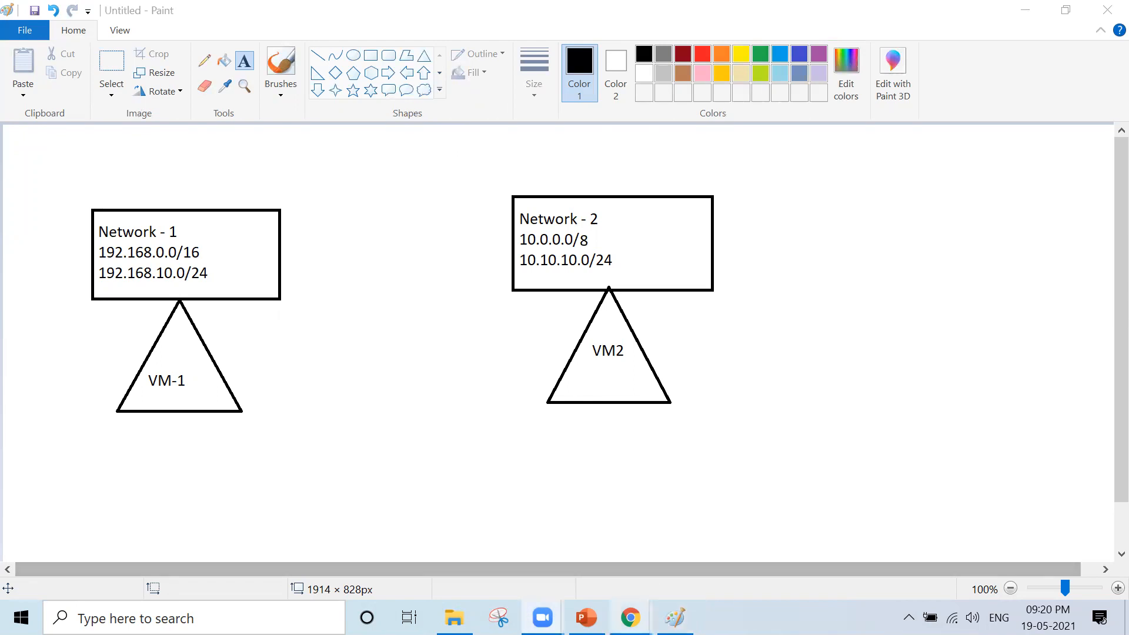
pyautogui.moveTo(630, 617)
pyautogui.click(678, 570)
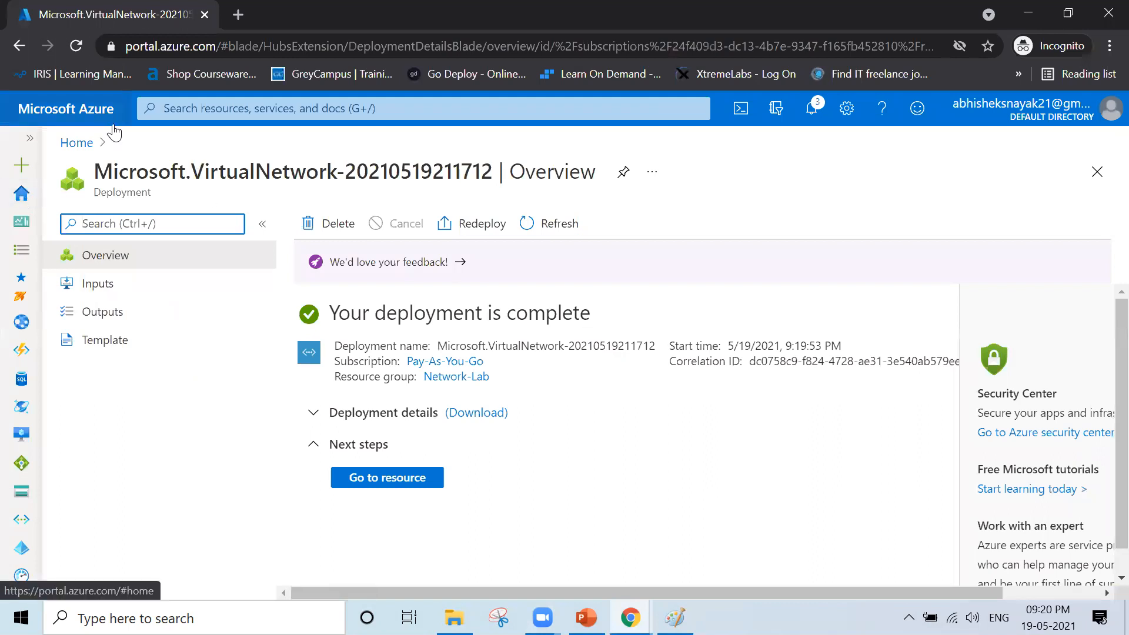
# - From Home, open Virtual networks and begin a new network in the Network-Lab resource group
pyautogui.click(77, 144)
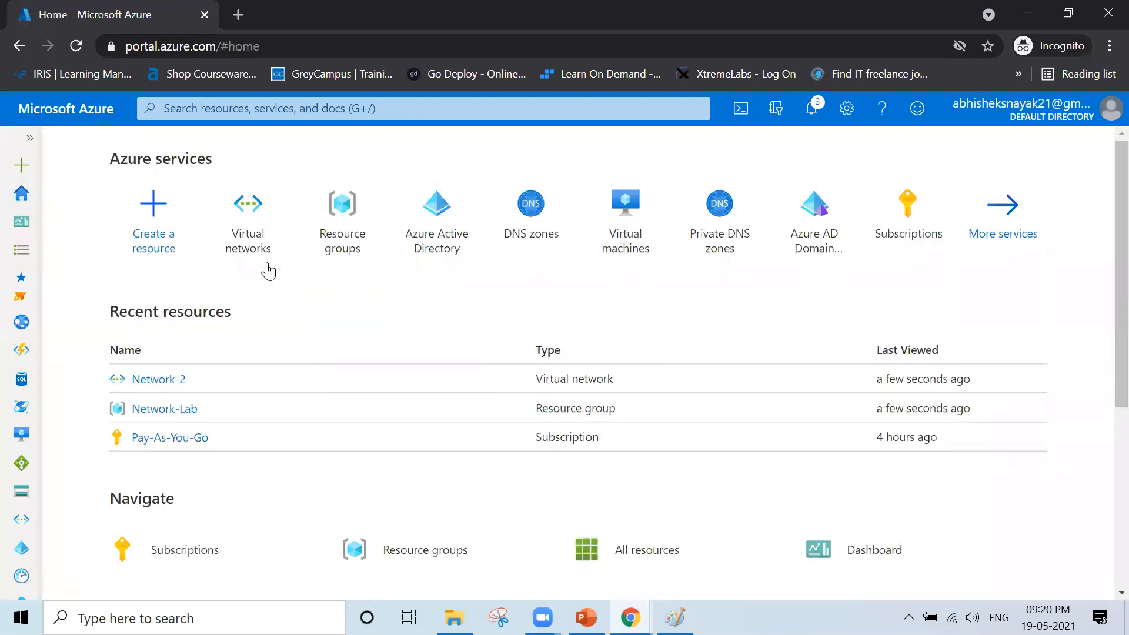
pyautogui.click(254, 239)
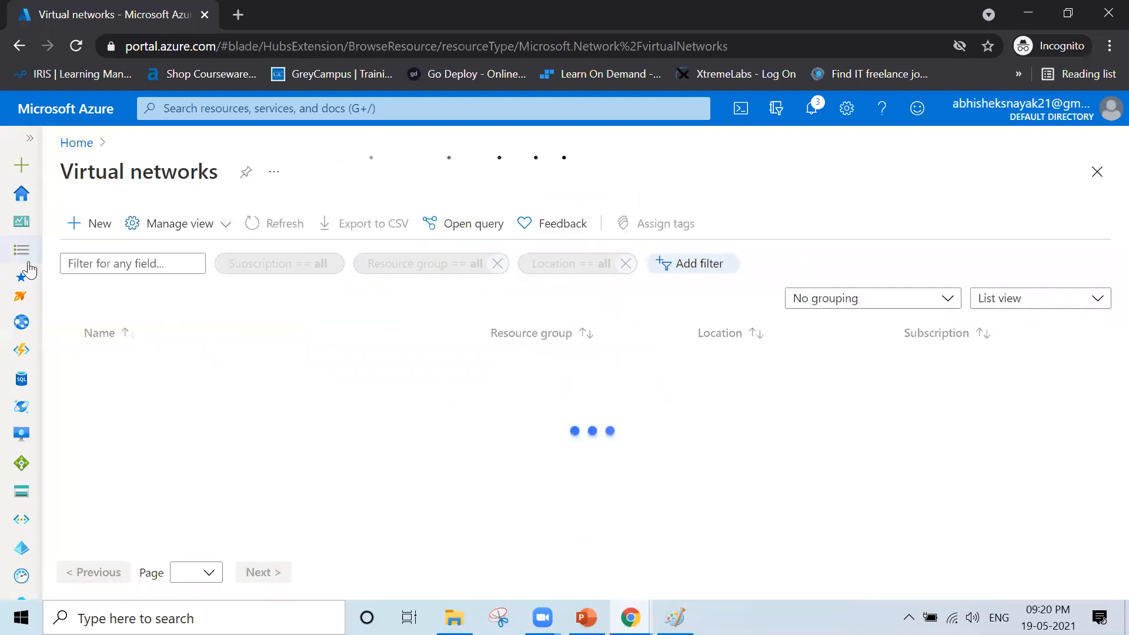
pyautogui.click(86, 225)
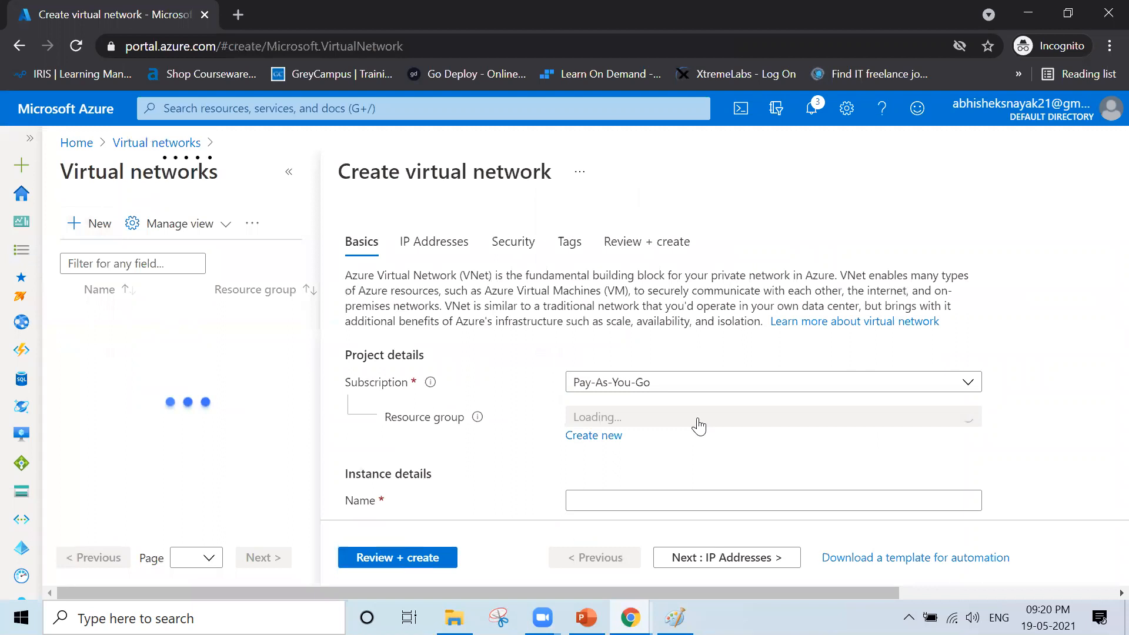
pyautogui.click(695, 425)
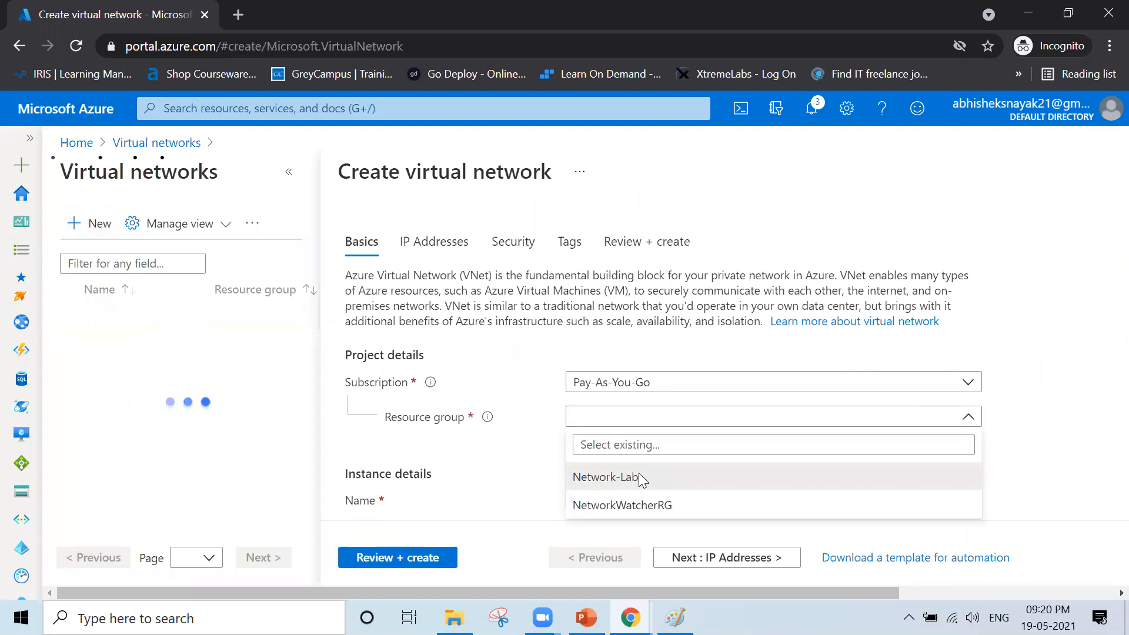
pyautogui.click(637, 474)
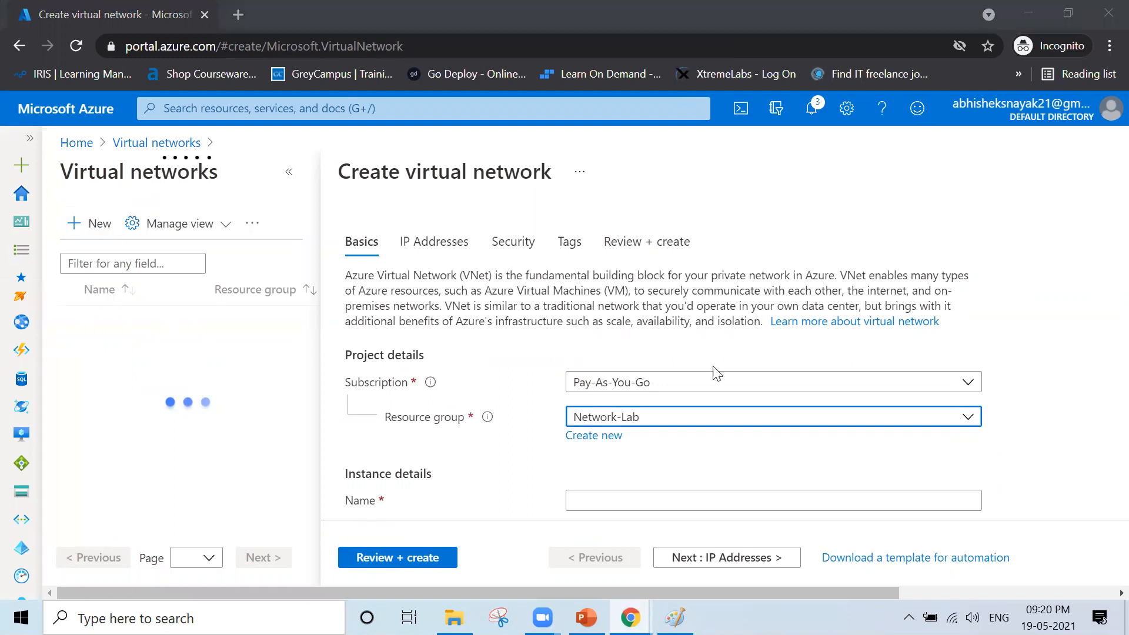
pyautogui.click(629, 504)
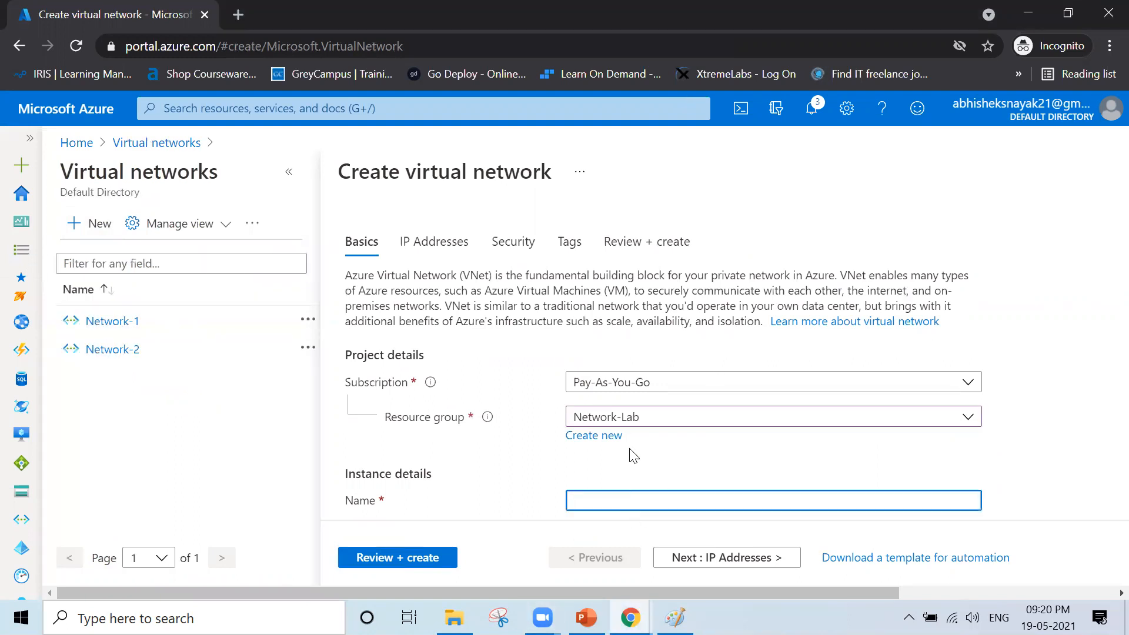
pyautogui.scroll(-1, 631, 456)
# - Name the network Test and replace its 172.16.0.0/16 address space with 10.10.0.0/16
pyautogui.write('Test')
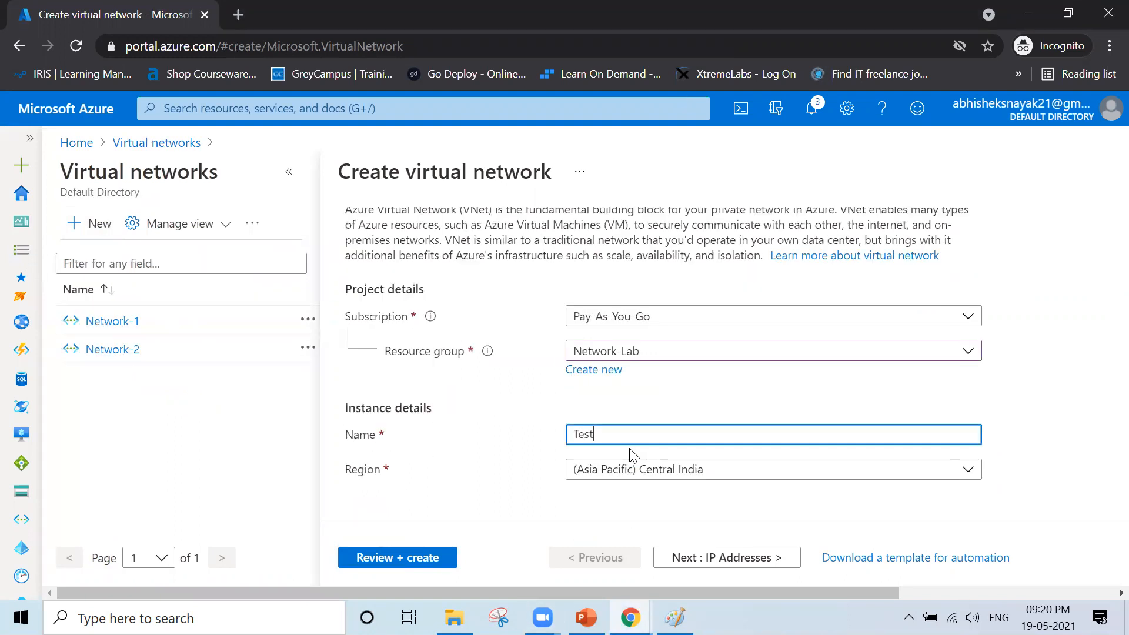
pyautogui.click(691, 566)
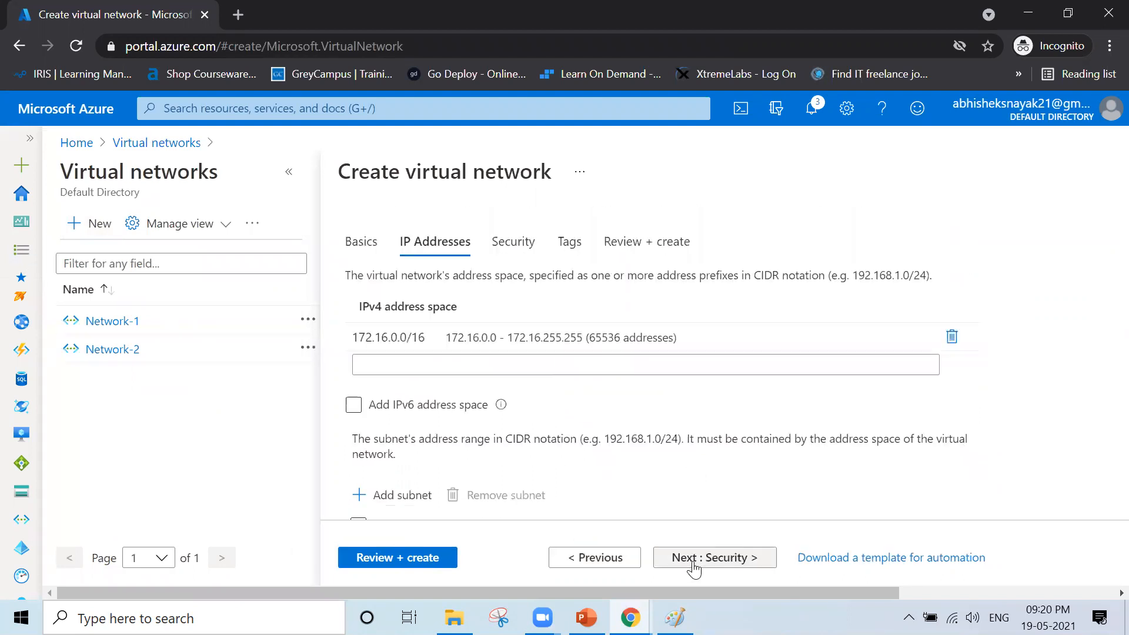
pyautogui.click(669, 336)
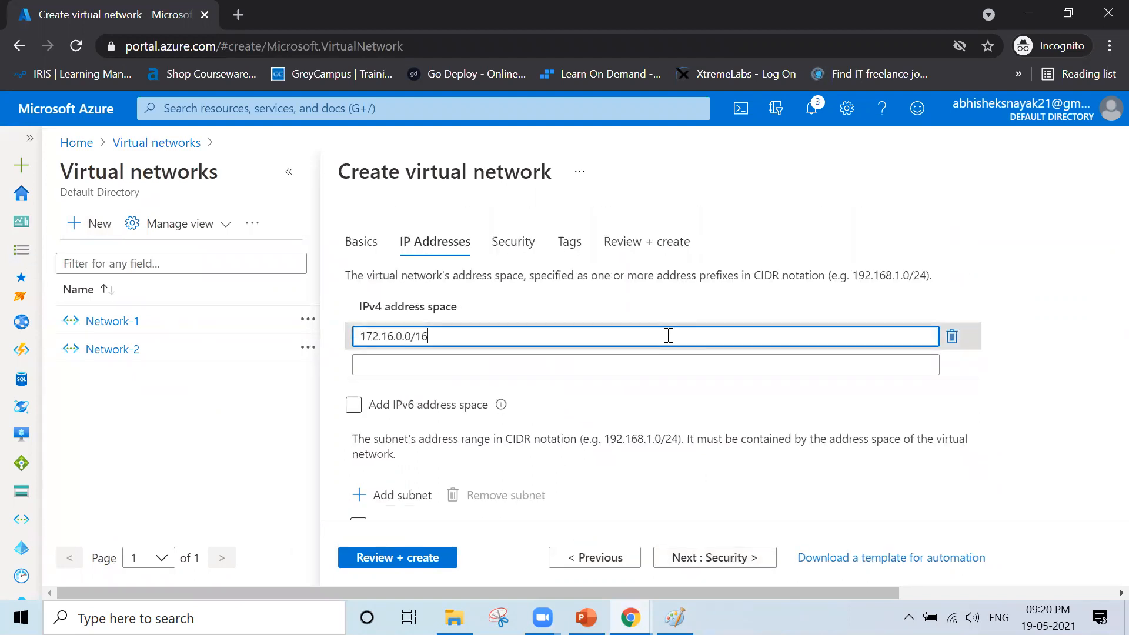
pyautogui.press('BackSpace')
pyautogui.press('BackSpace')
pyautogui.press('BackSpace')
pyautogui.press('BackSpace')
pyautogui.press('BackSpace')
pyautogui.press('BackSpace')
pyautogui.press('BackSpace')
pyautogui.press('BackSpace')
pyautogui.press('BackSpace')
pyautogui.press('BackSpace')
pyautogui.press('BackSpace')
pyautogui.press('BackSpace')
pyautogui.press('BackSpace')
pyautogui.write('10.')
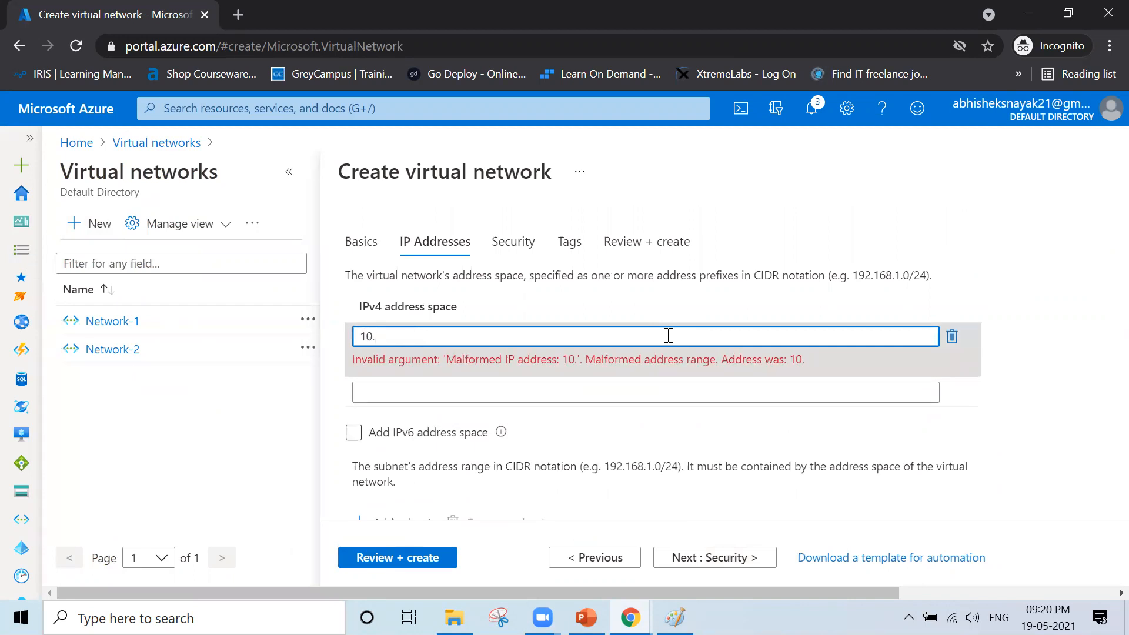
pyautogui.write('10.0.0')
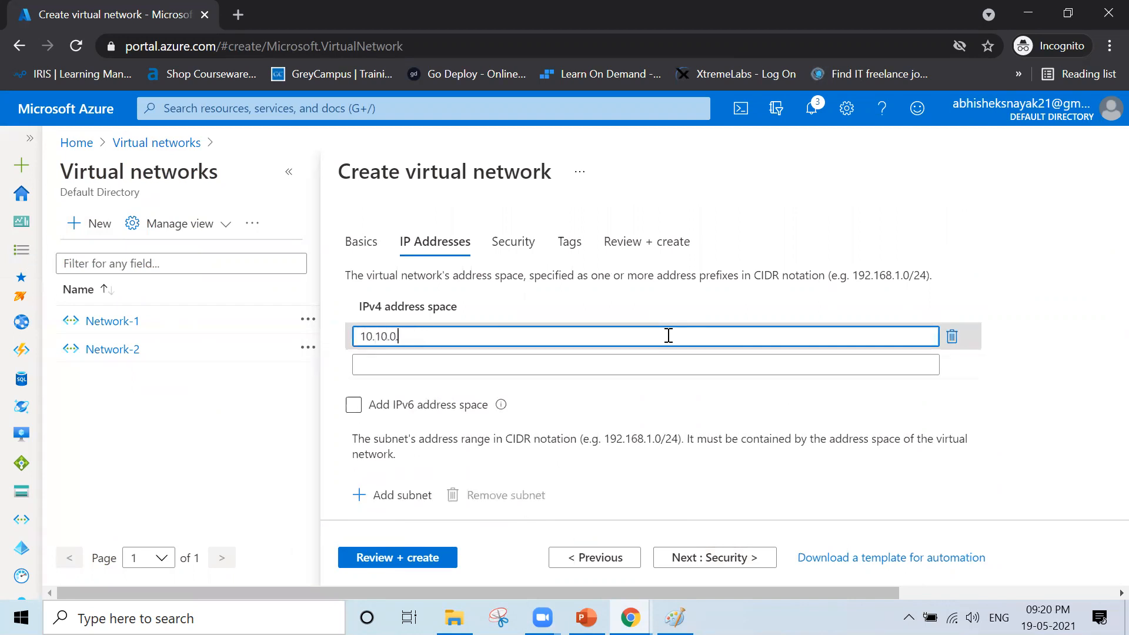
pyautogui.write('/16')
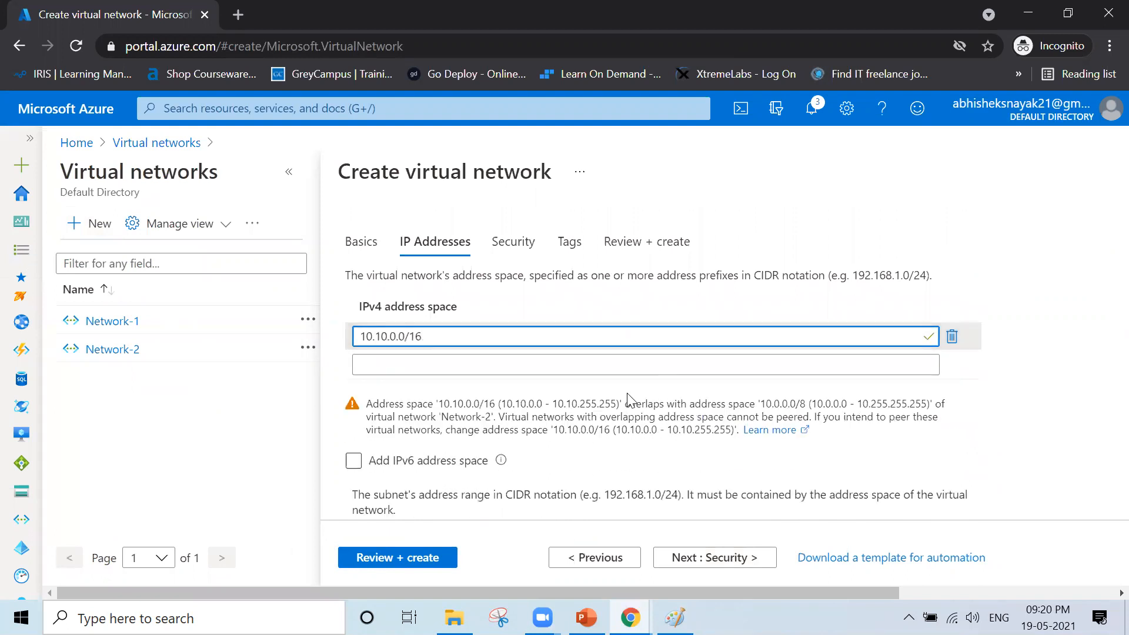
pyautogui.scroll(-4, 541, 391)
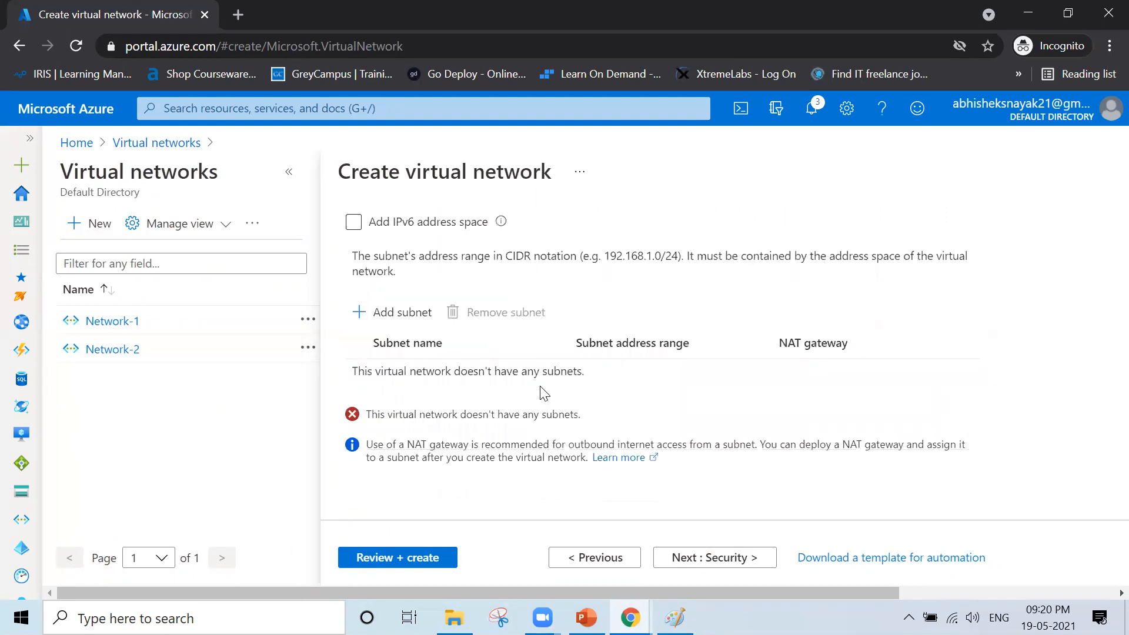
pyautogui.scroll(4, 541, 392)
pyautogui.scroll(-1, 541, 392)
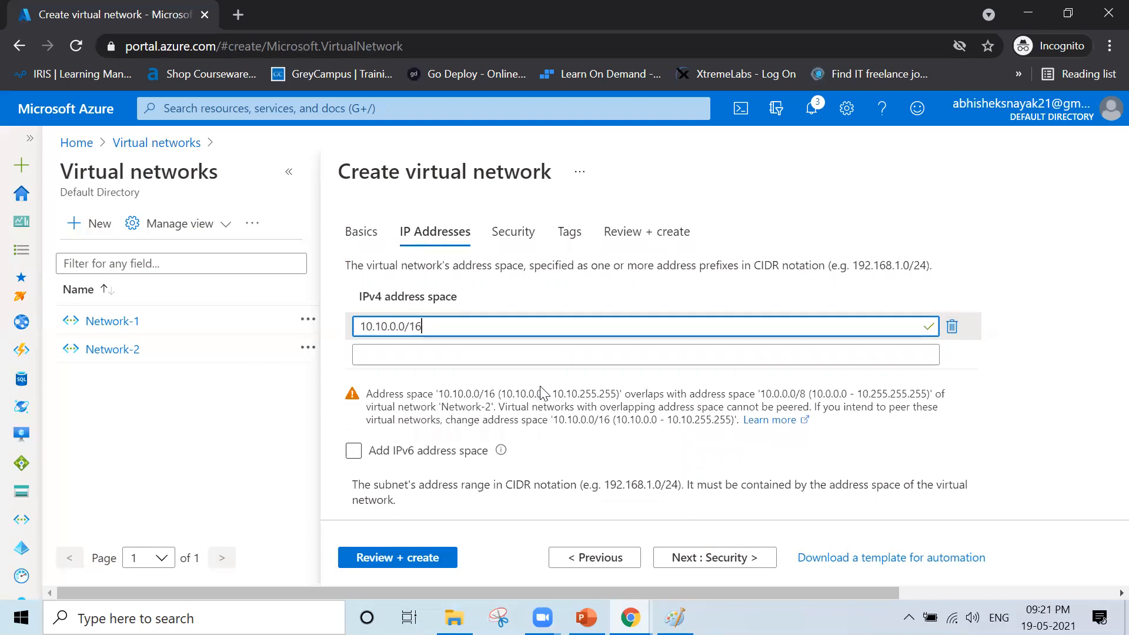
# - Highlight the overlap warning with Network-2, then discard the Test draft and return to the networks list
pyautogui.click(440, 388)
pyautogui.moveTo(439, 389); pyautogui.dragTo(507, 394)
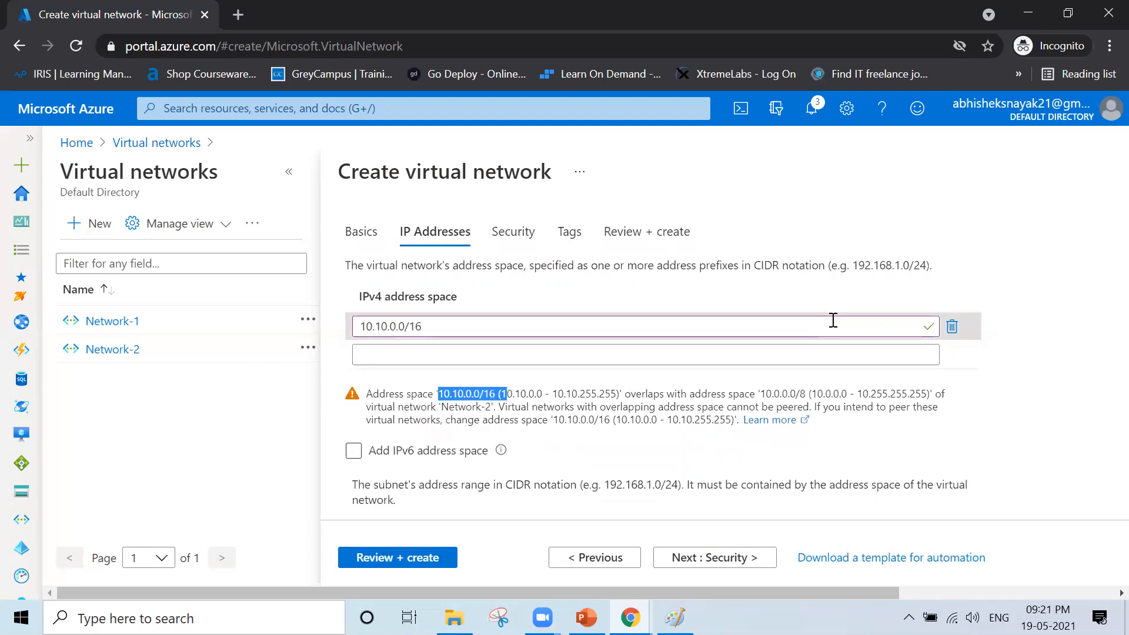
pyautogui.click(171, 144)
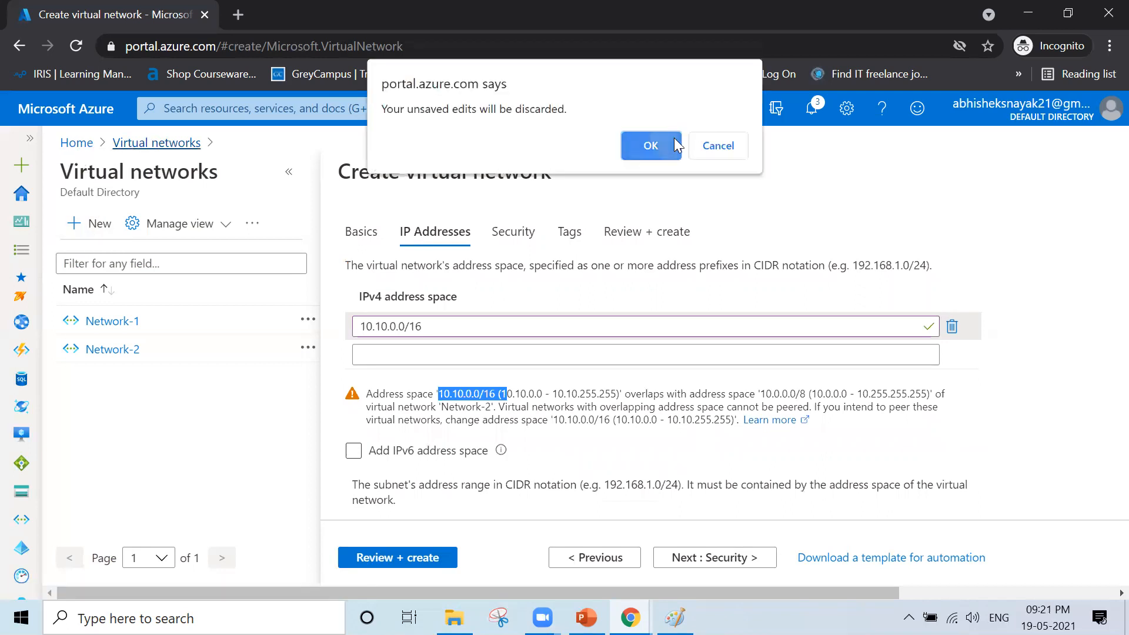
pyautogui.click(674, 140)
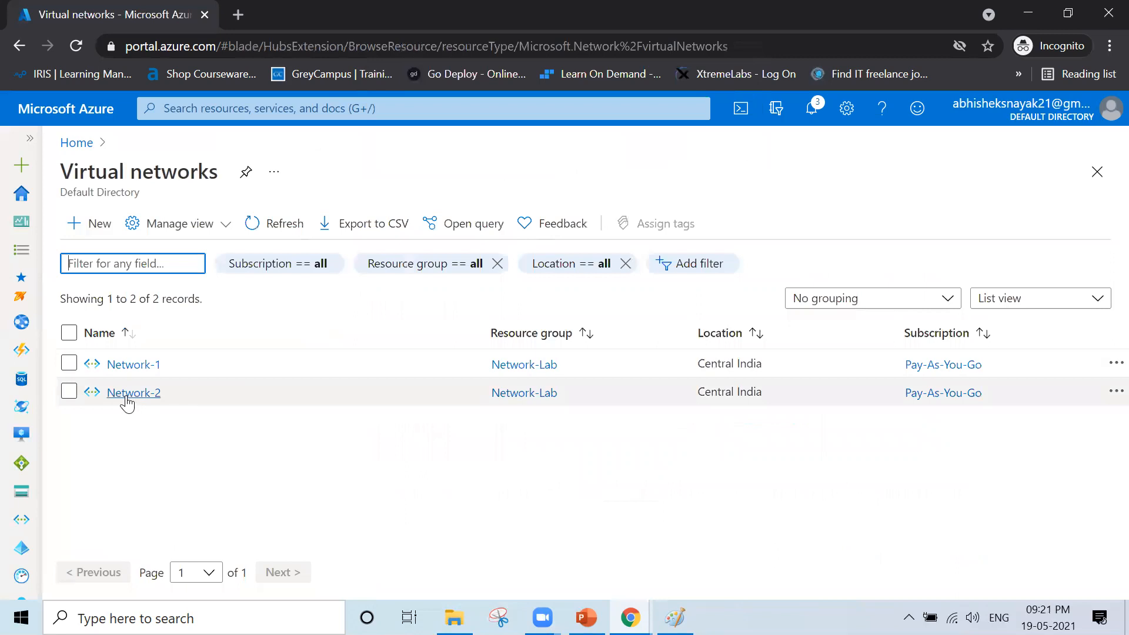
# - Delete Network-2 from its overview page and confirm with Yes
pyautogui.click(127, 397)
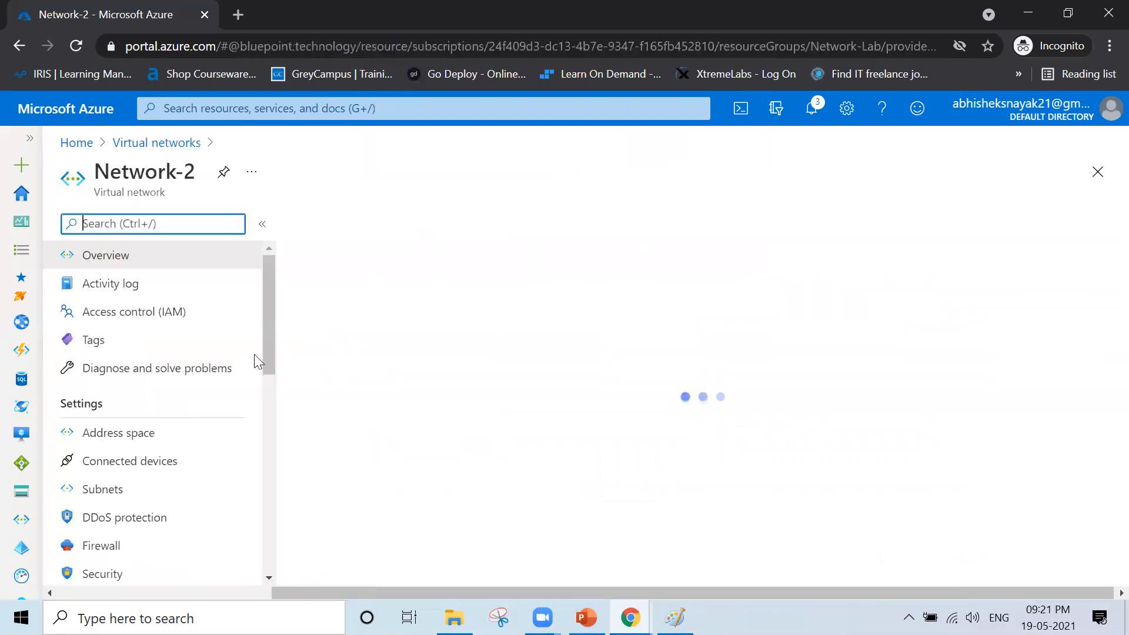
pyautogui.click(486, 227)
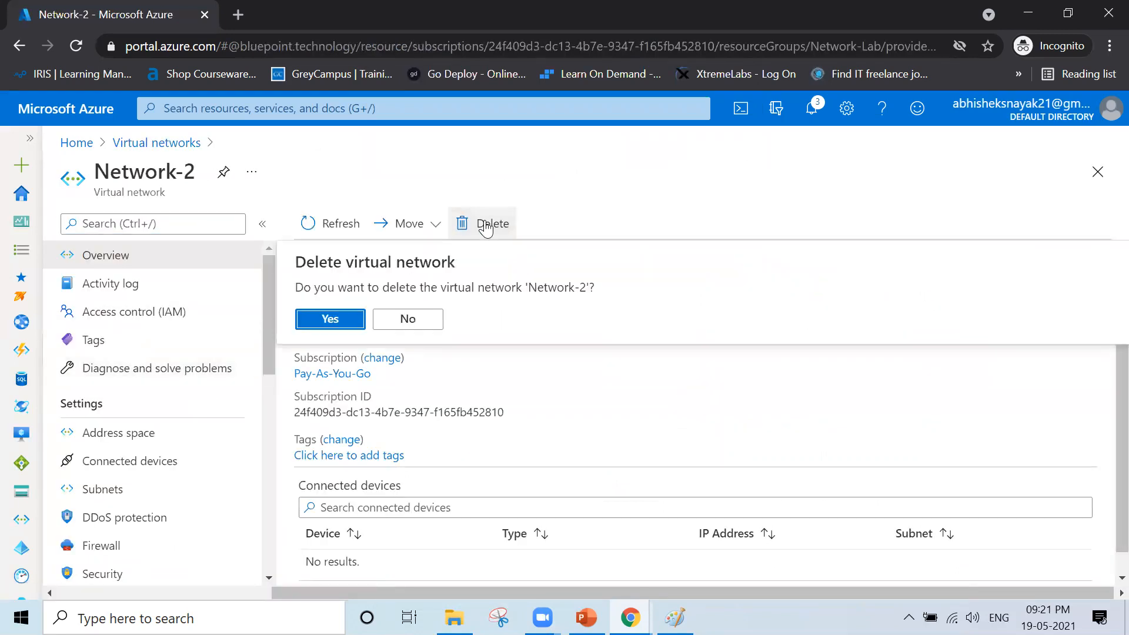
pyautogui.click(316, 322)
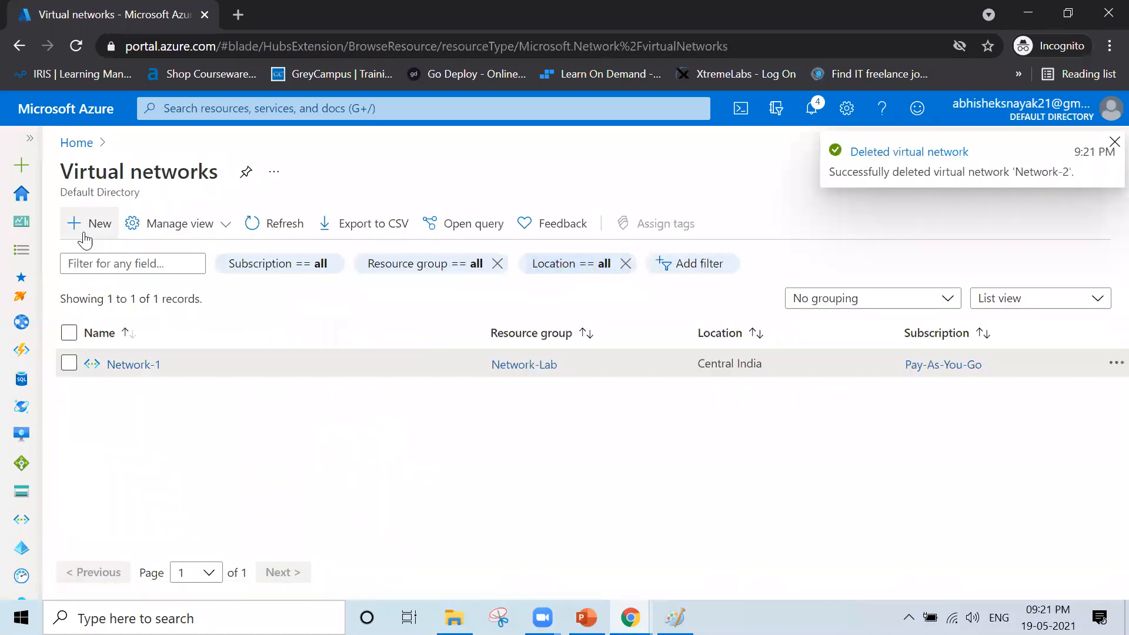
pyautogui.click(86, 236)
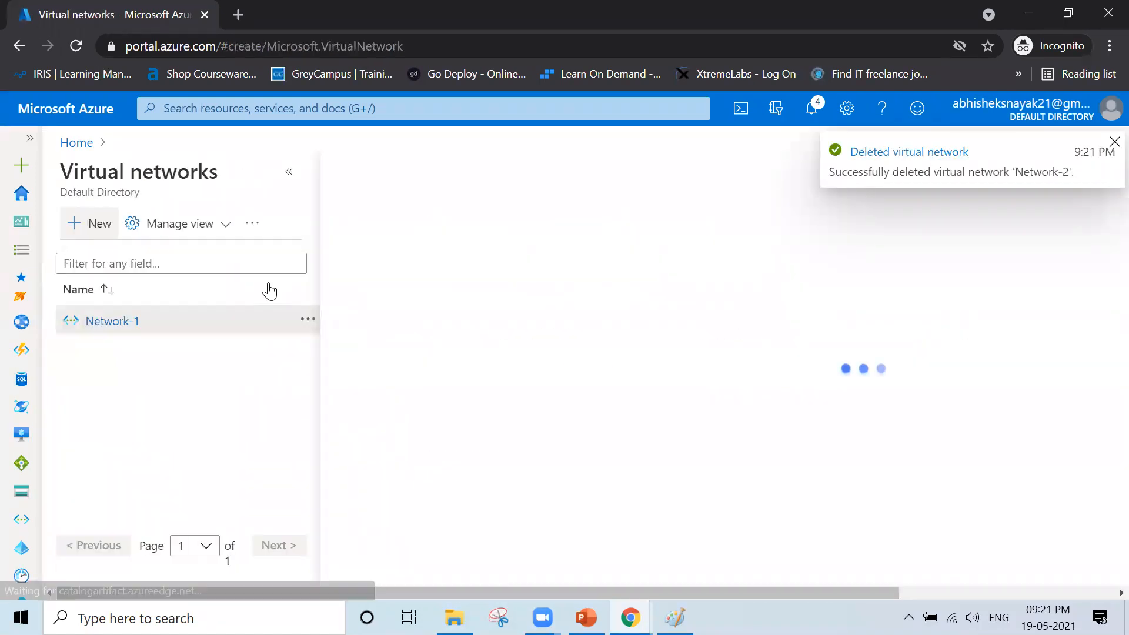
pyautogui.click(654, 424)
pyautogui.click(627, 474)
pyautogui.click(649, 500)
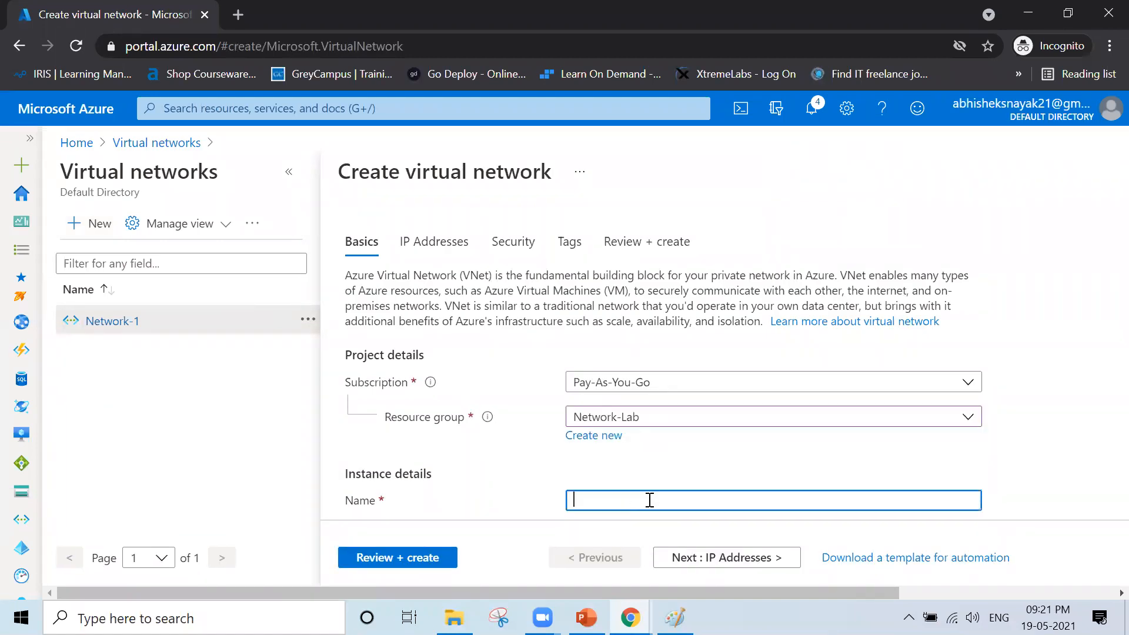
pyautogui.write('Network-2')
pyautogui.scroll(-1, 650, 500)
pyautogui.click(714, 558)
pyautogui.click(451, 331)
pyautogui.doubleClick(451, 331)
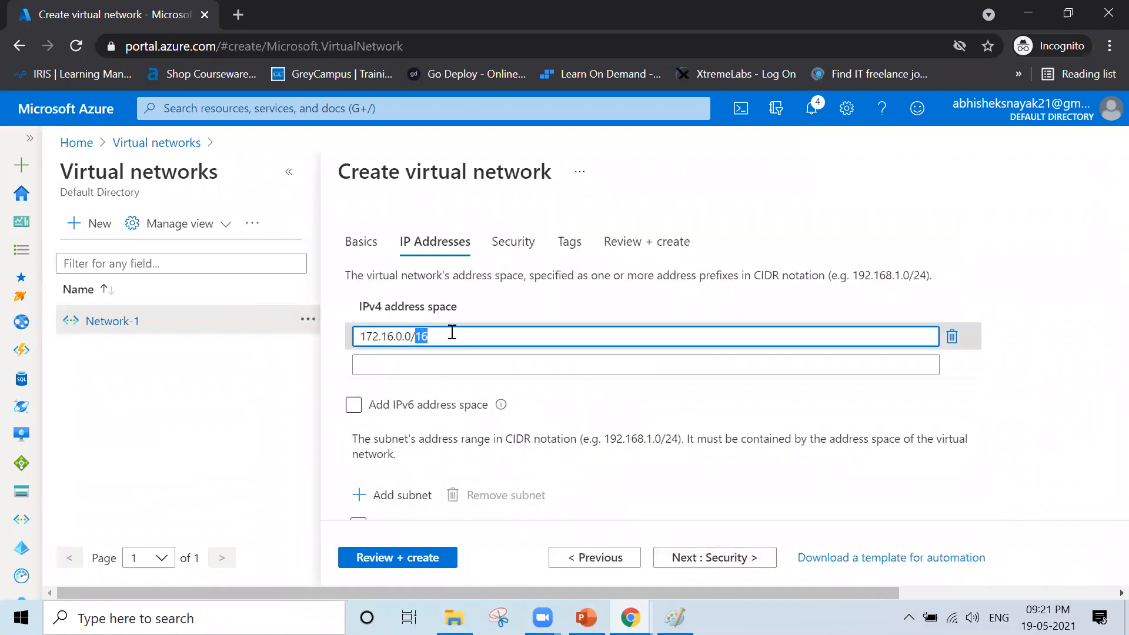
pyautogui.press('BackSpace')
pyautogui.press('BackSpace')
pyautogui.press('BackSpace')
pyautogui.press('BackSpace')
pyautogui.press('BackSpace')
pyautogui.press('BackSpace')
pyautogui.press('BackSpace')
pyautogui.press('BackSpace')
pyautogui.press('BackSpace')
pyautogui.write('10.10.0.0/16')
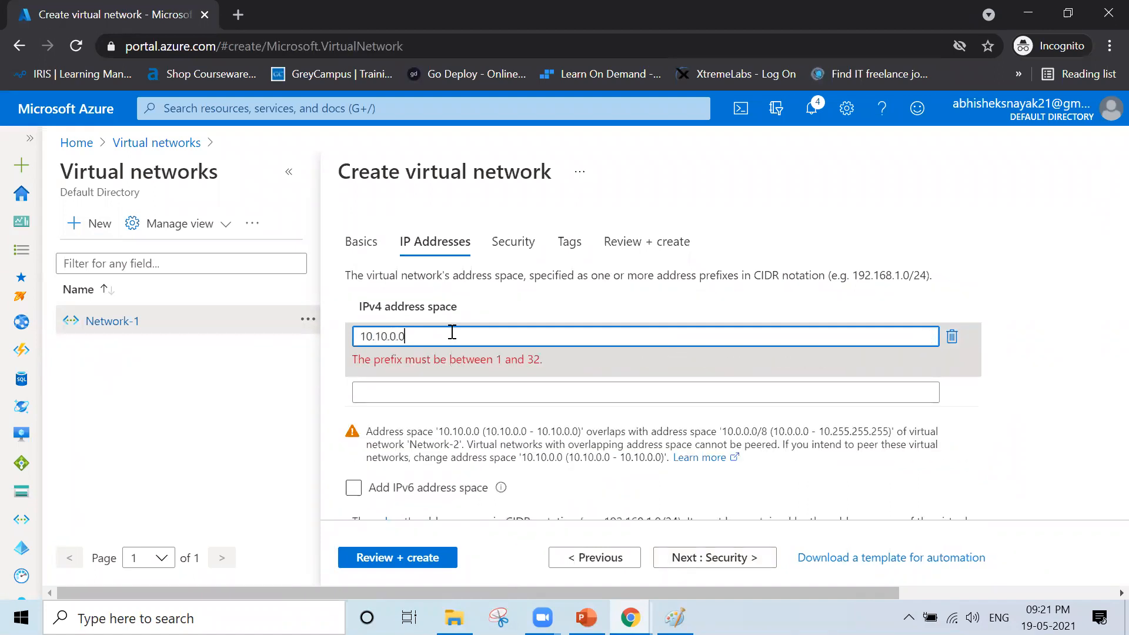
pyautogui.click(530, 394)
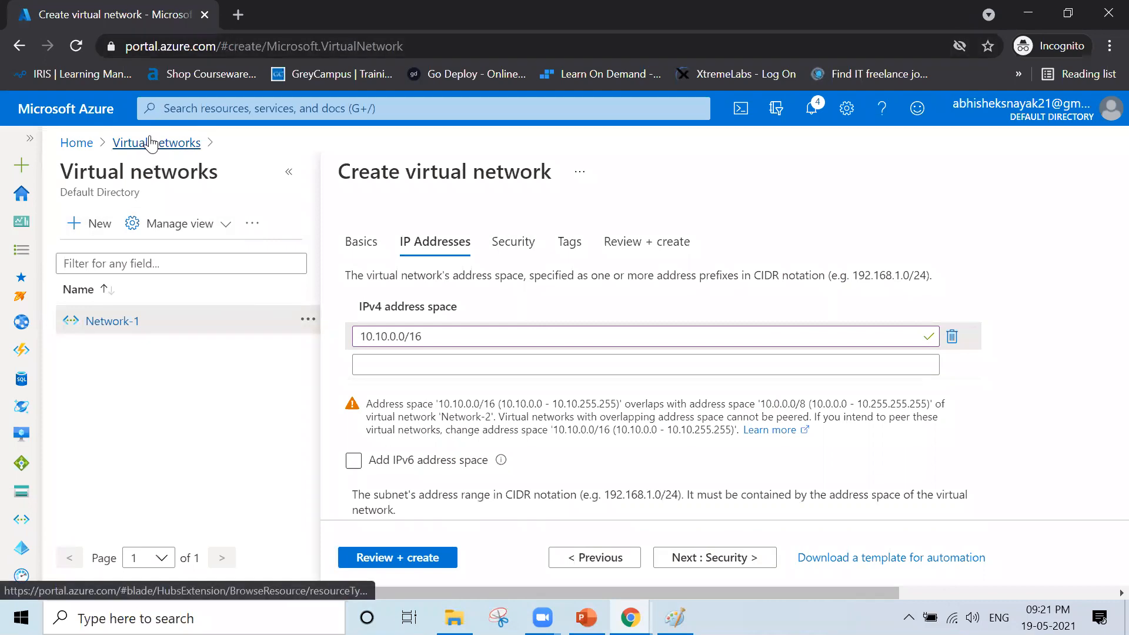
pyautogui.click(151, 143)
pyautogui.click(647, 143)
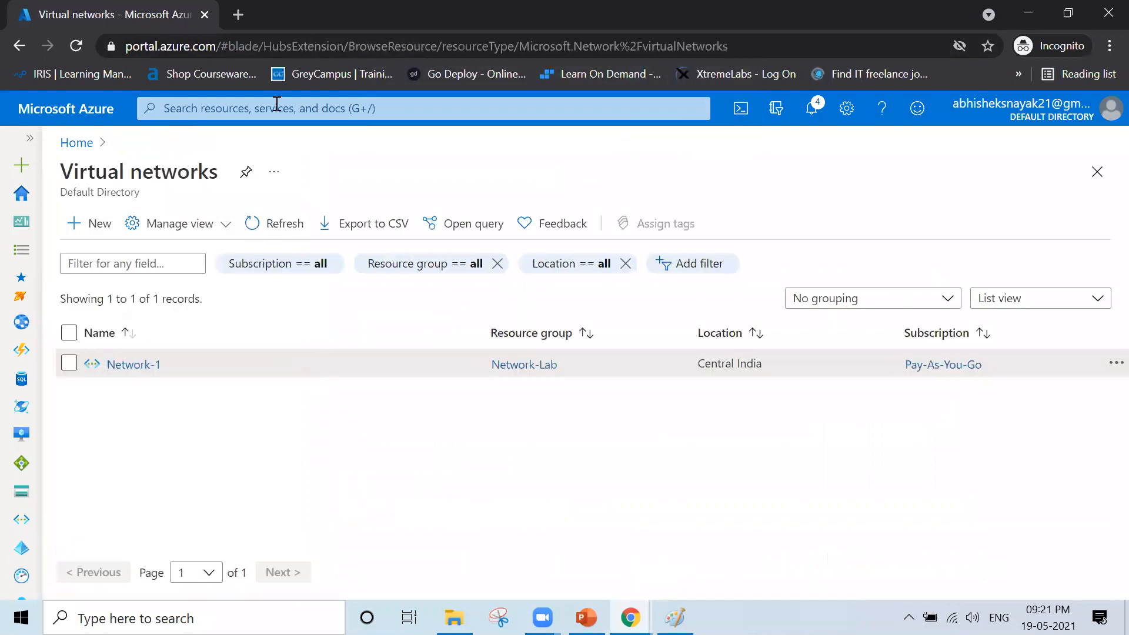
# - Refresh the virtual networks list, check notifications, reload the portal and start a new virtual network
pyautogui.click(265, 225)
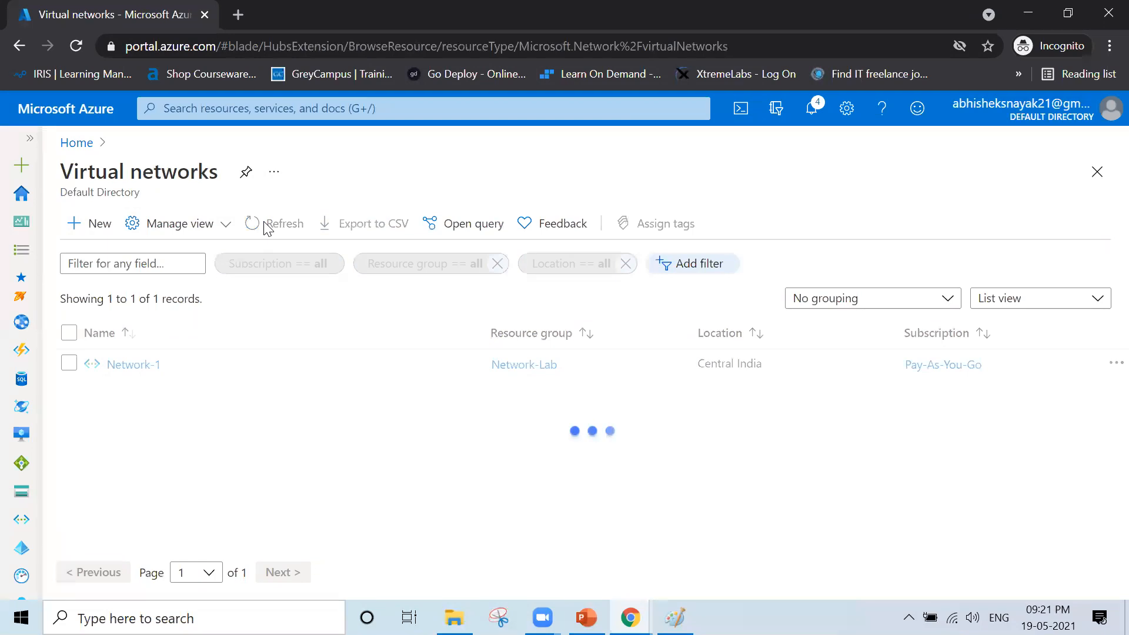
pyautogui.click(811, 109)
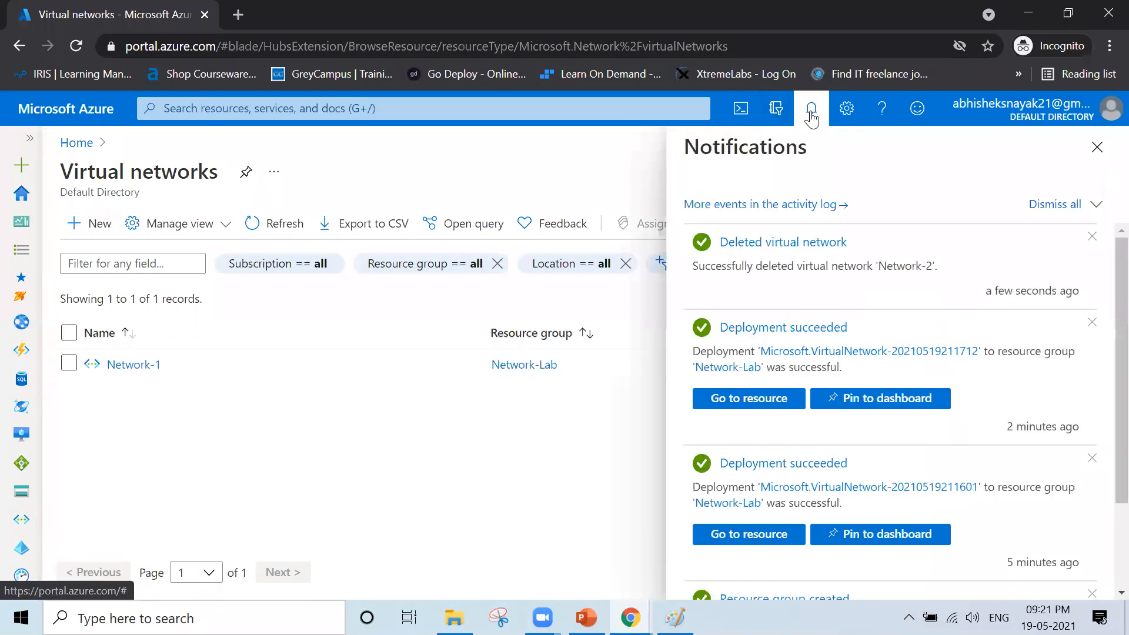
pyautogui.doubleClick(900, 267)
pyautogui.click(306, 432)
pyautogui.click(76, 47)
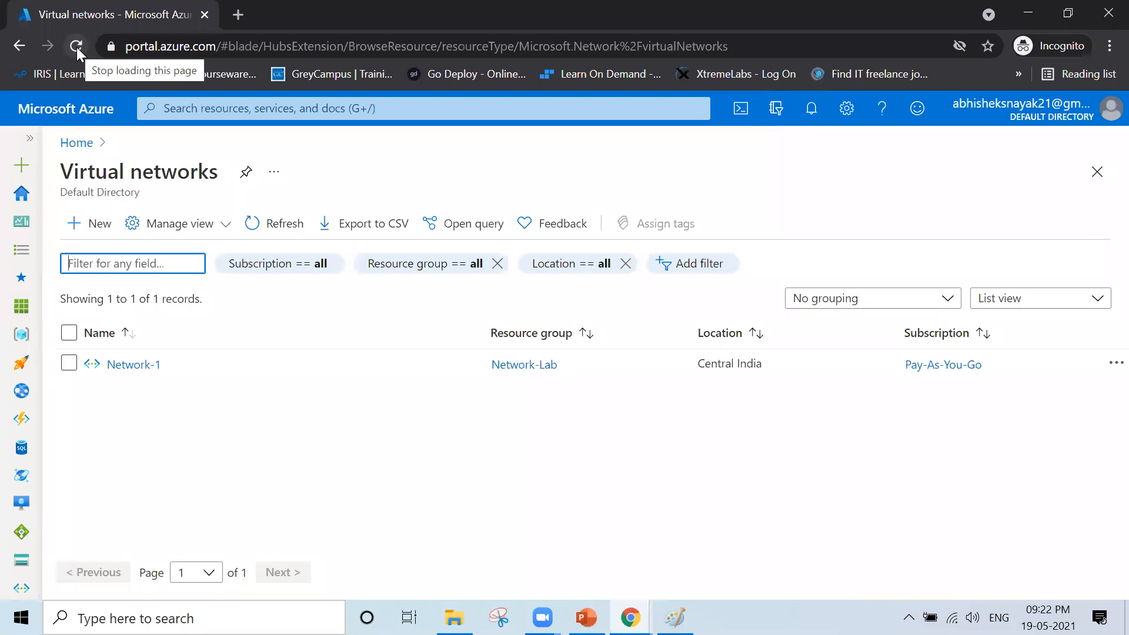
pyautogui.click(92, 230)
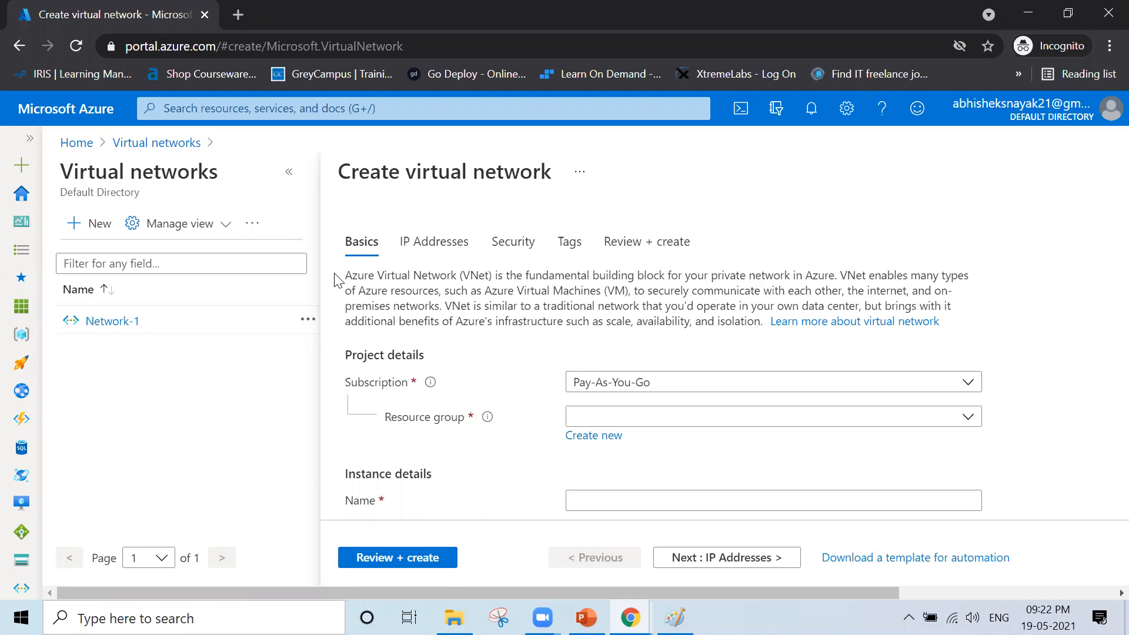
# - Put the new virtual network in the Network-Lab resource group and name it Network-2
pyautogui.click(643, 417)
pyautogui.click(642, 478)
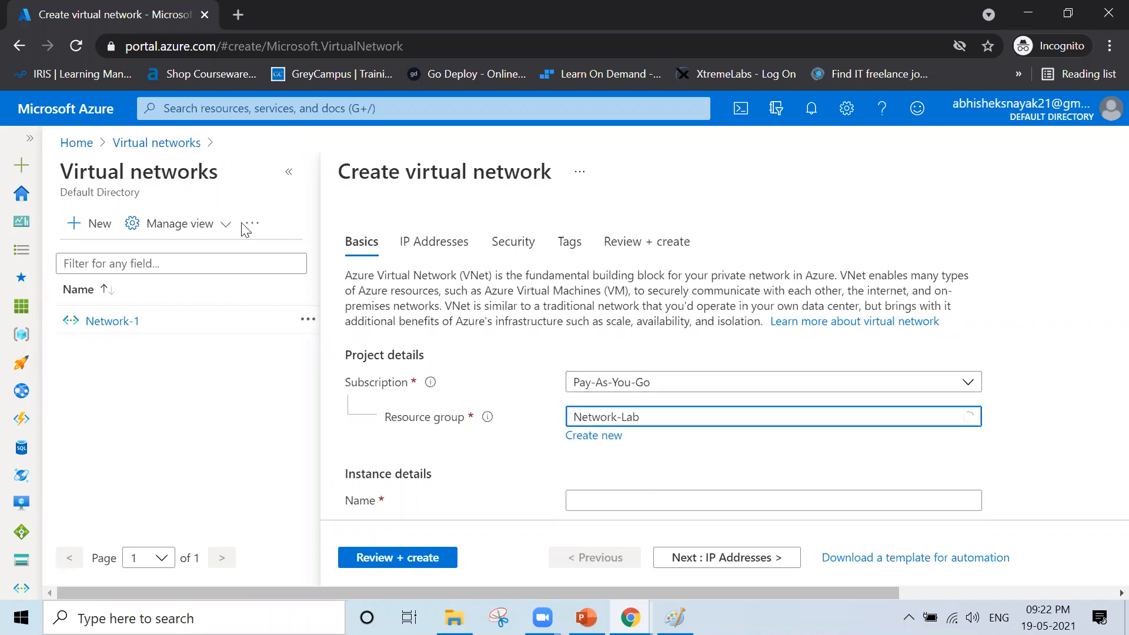
pyautogui.click(284, 184)
pyautogui.click(537, 497)
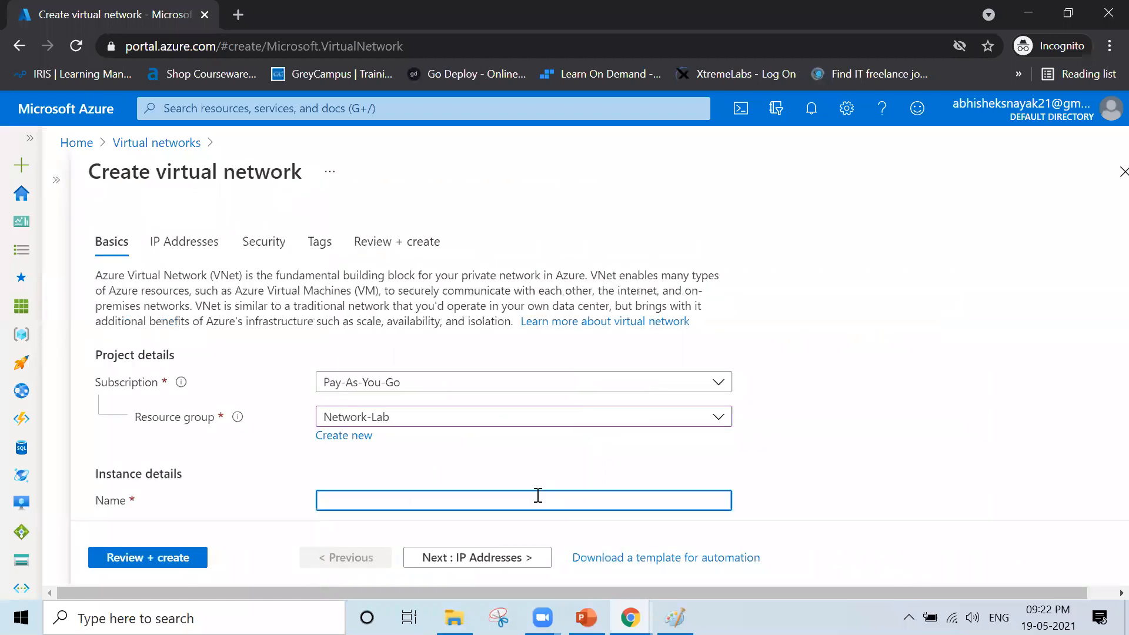
pyautogui.write('Network-2')
# - Replace the 10.0.0.0/16 IPv4 address space with 10.10.0.0/16
pyautogui.scroll(-2, 539, 500)
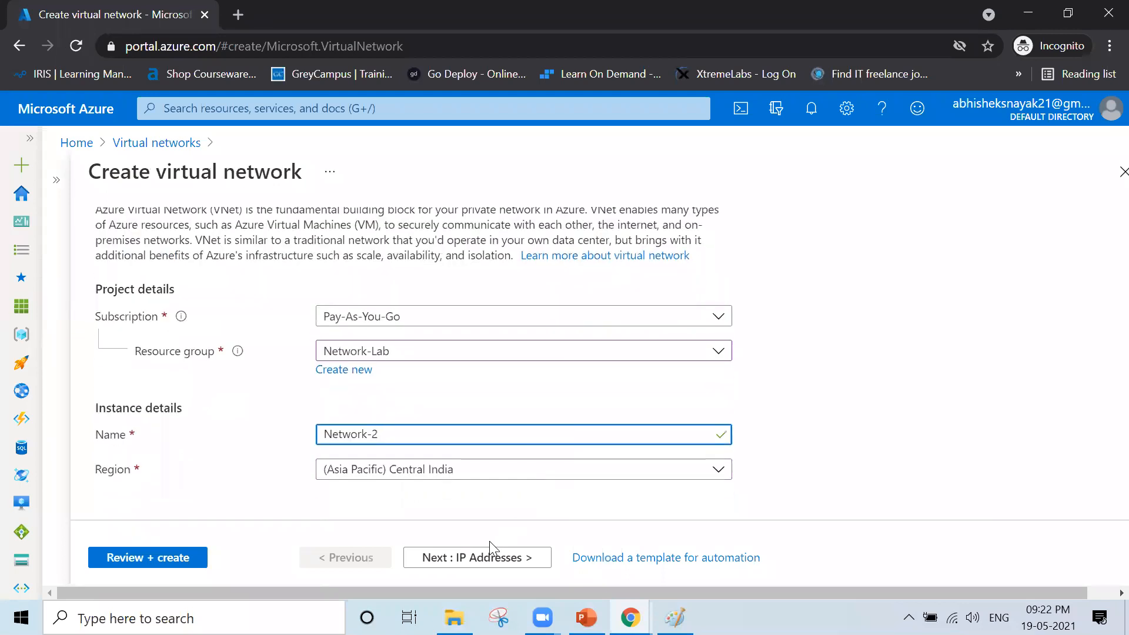
pyautogui.click(504, 557)
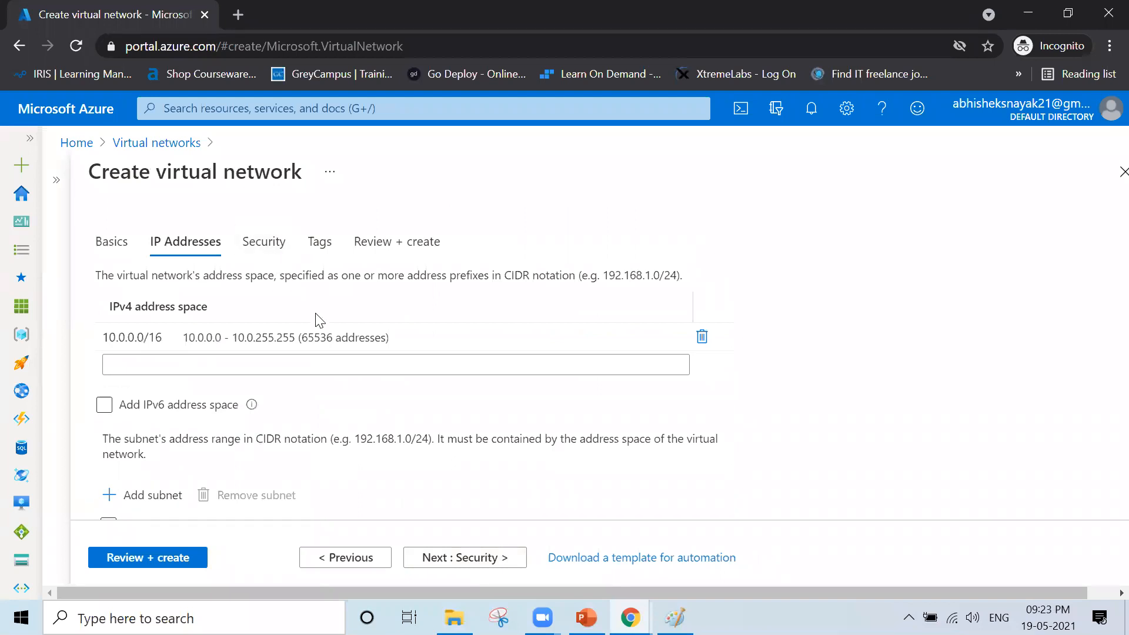
pyautogui.click(337, 333)
pyautogui.press('BackSpace')
pyautogui.press('BackSpace')
pyautogui.press('BackSpace')
pyautogui.press('BackSpace')
pyautogui.press('BackSpace')
pyautogui.press('BackSpace')
pyautogui.press('BackSpace')
pyautogui.press('BackSpace')
pyautogui.press('BackSpace')
pyautogui.press('BackSpace')
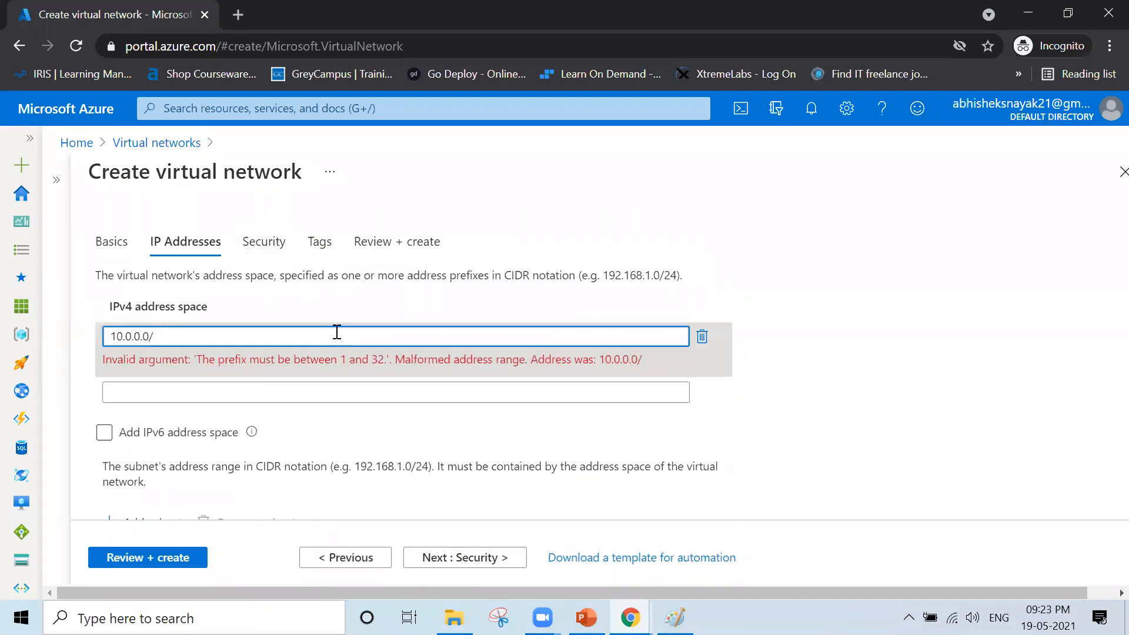
pyautogui.press('BackSpace')
pyautogui.write('10.10.0.0/16')
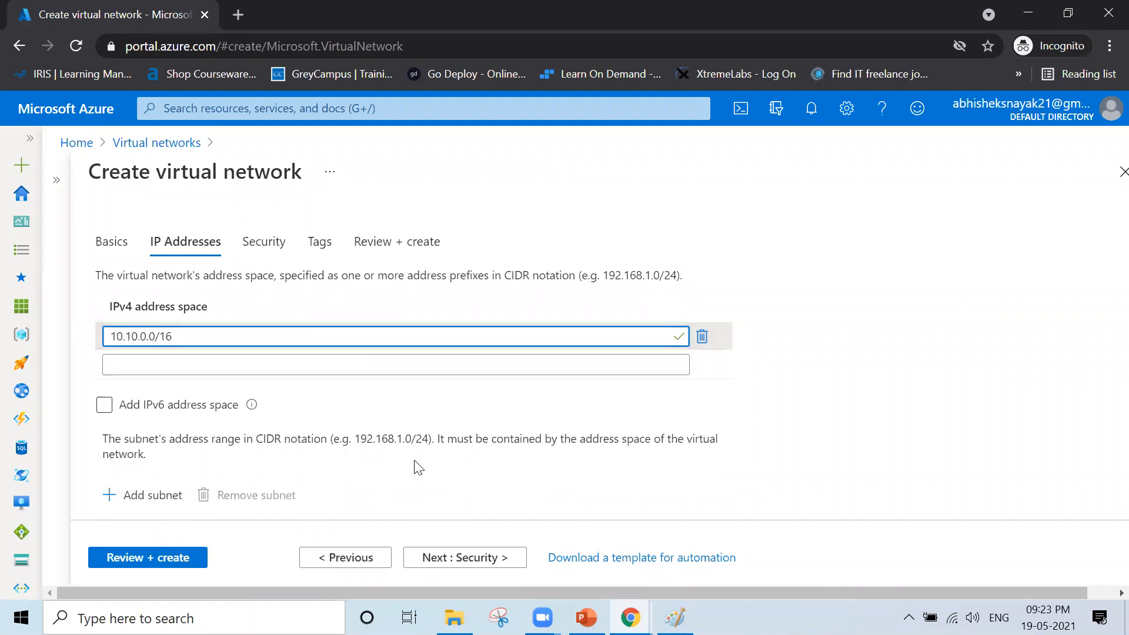
pyautogui.scroll(-3, 416, 467)
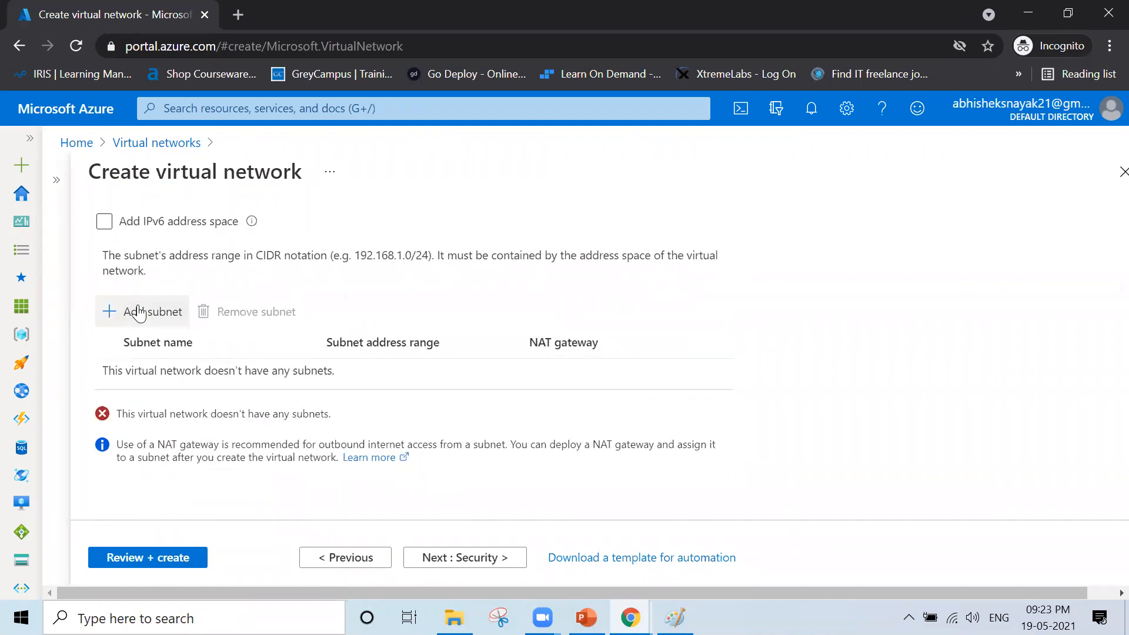
# - Add subnet Subnet-1 with range 10.10.10.0/24, leaving the IPv6 address space switched off
pyautogui.click(139, 313)
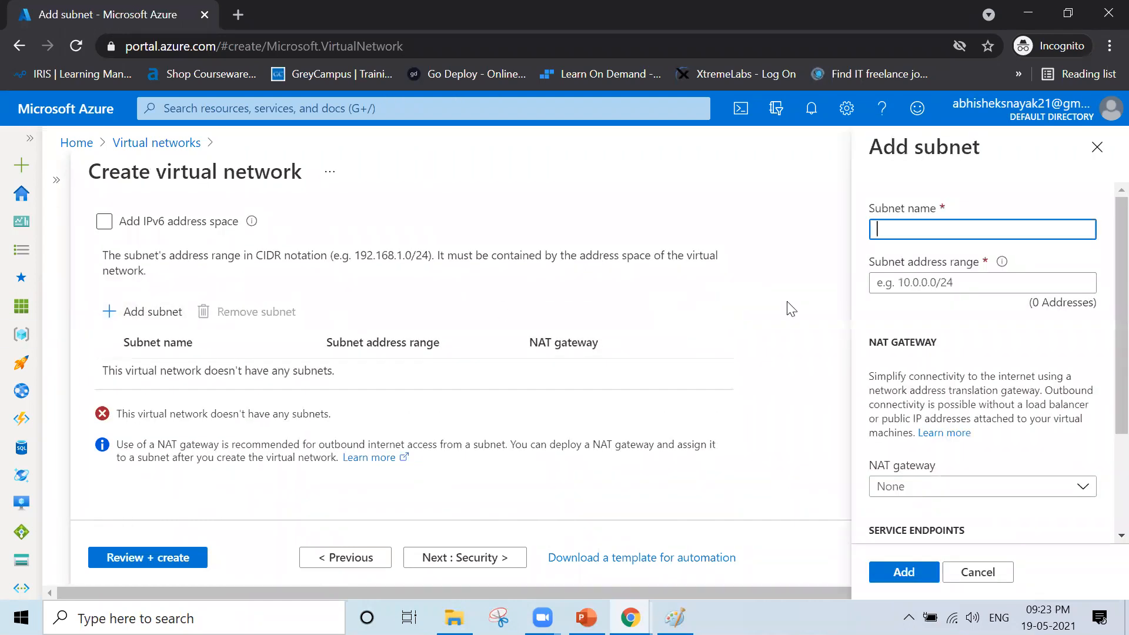
pyautogui.write('Subnet-1')
pyautogui.click(902, 285)
pyautogui.write('10.10.10.0')
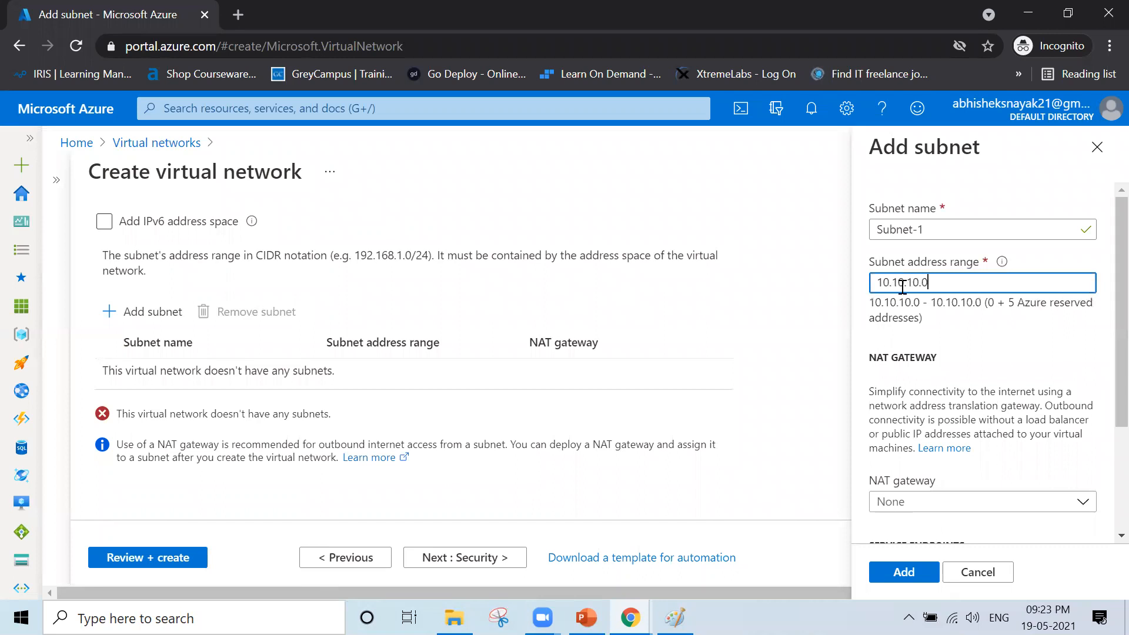
pyautogui.write('/24')
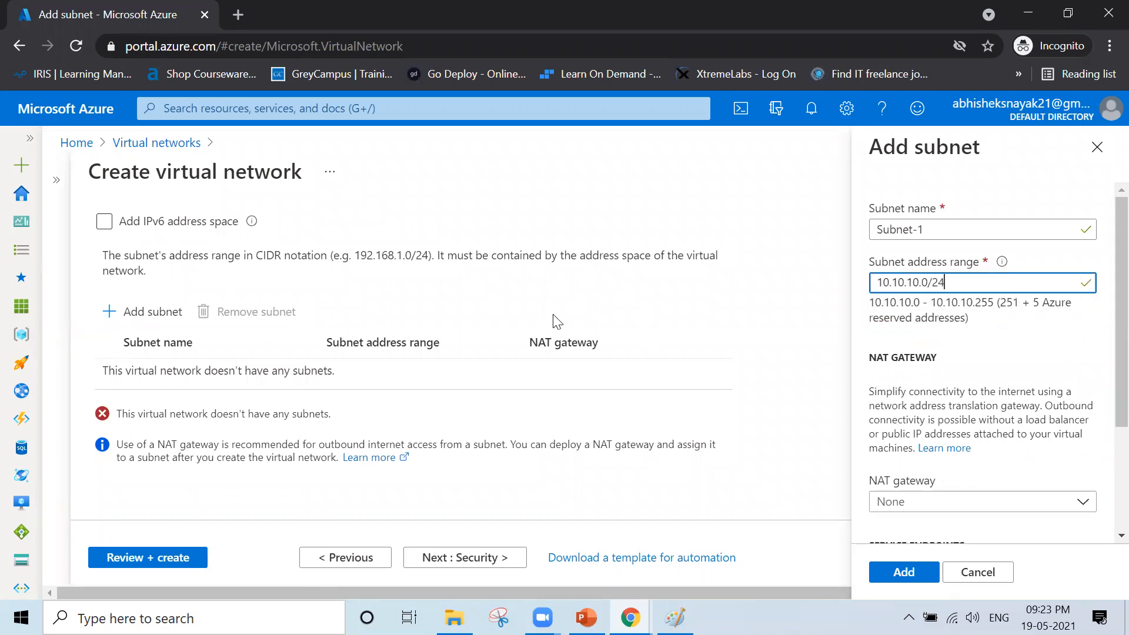
pyautogui.scroll(3, 556, 320)
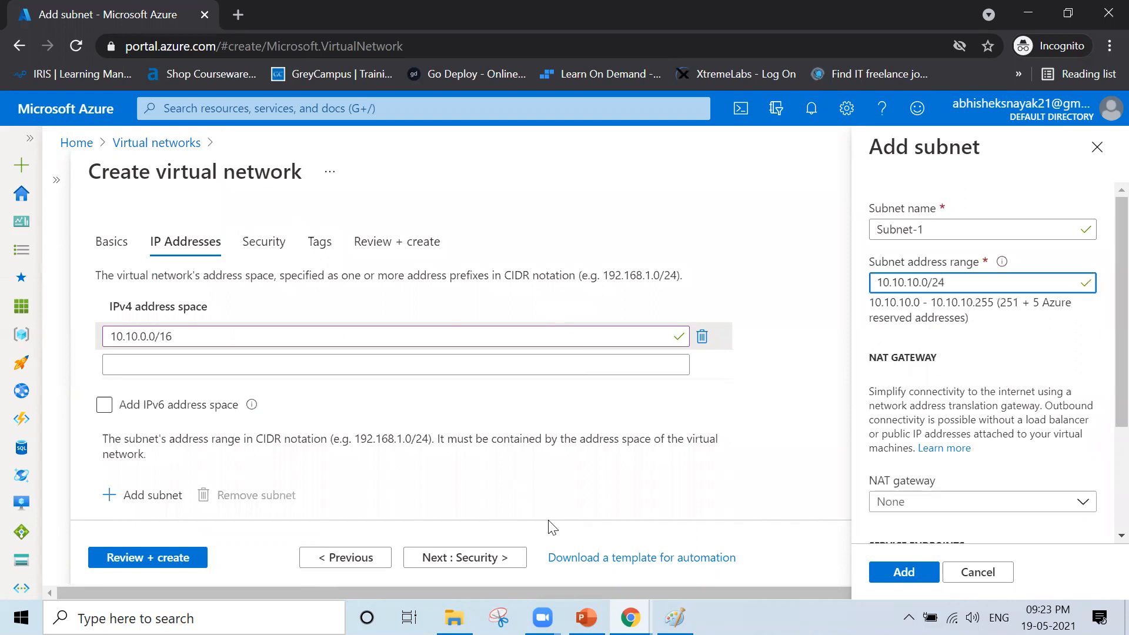
pyautogui.click(447, 412)
pyautogui.click(447, 412)
pyautogui.click(434, 176)
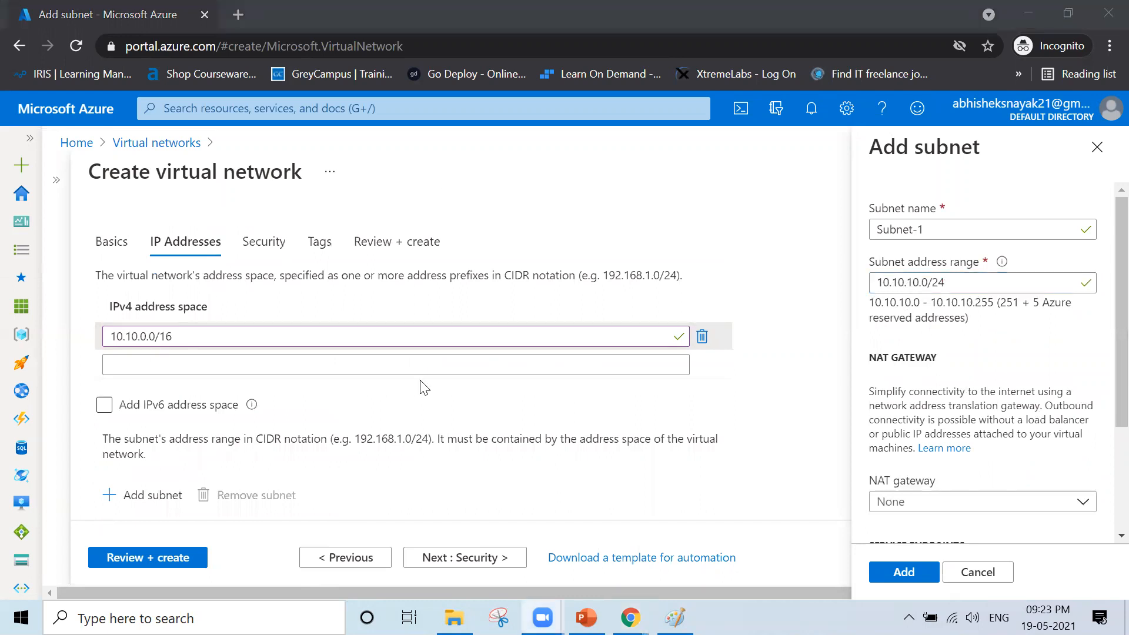
pyautogui.click(897, 572)
pyautogui.scroll(-2, 254, 405)
pyautogui.scroll(3, 256, 408)
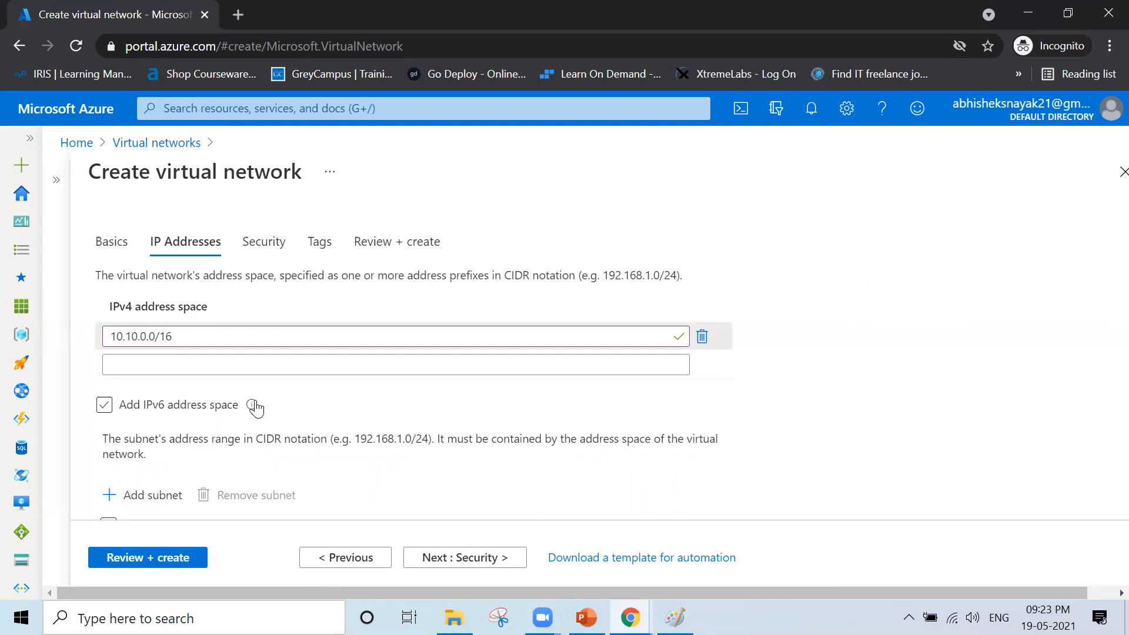
pyautogui.scroll(-3, 256, 408)
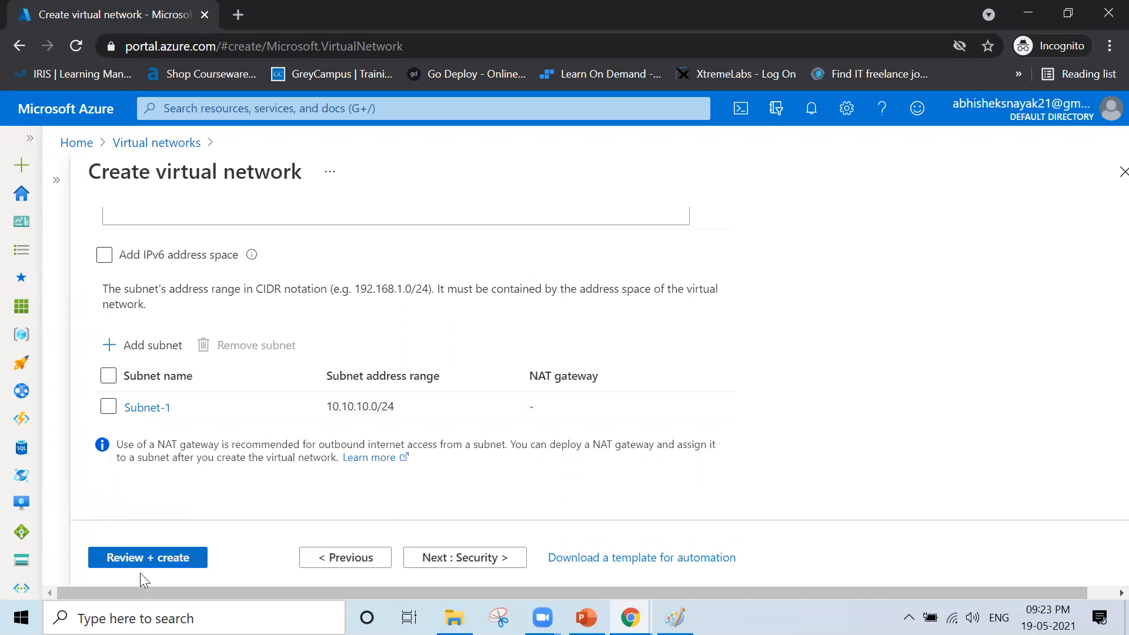
# - Validate and create Network-2, then return to the Azure home page after deployment
pyautogui.click(101, 566)
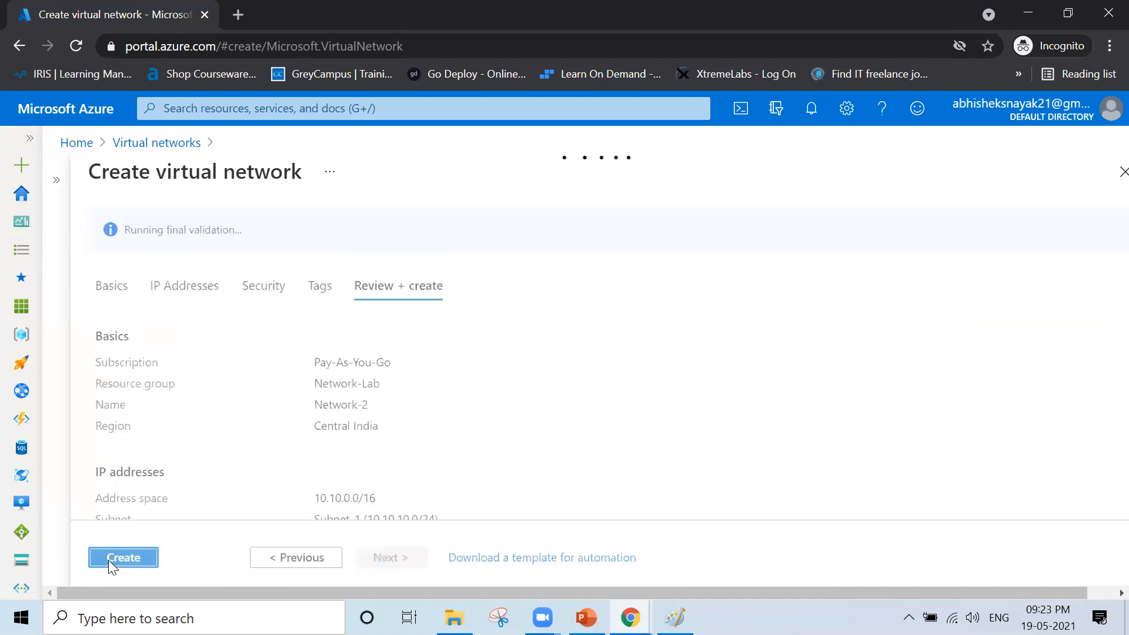
pyautogui.click(147, 563)
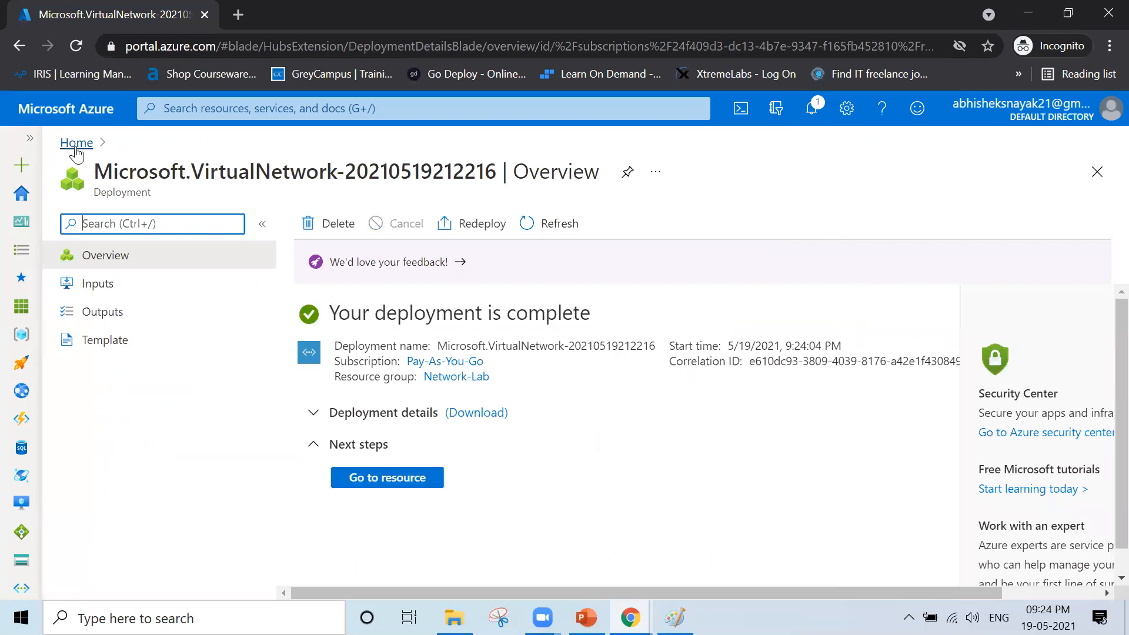
pyautogui.click(72, 143)
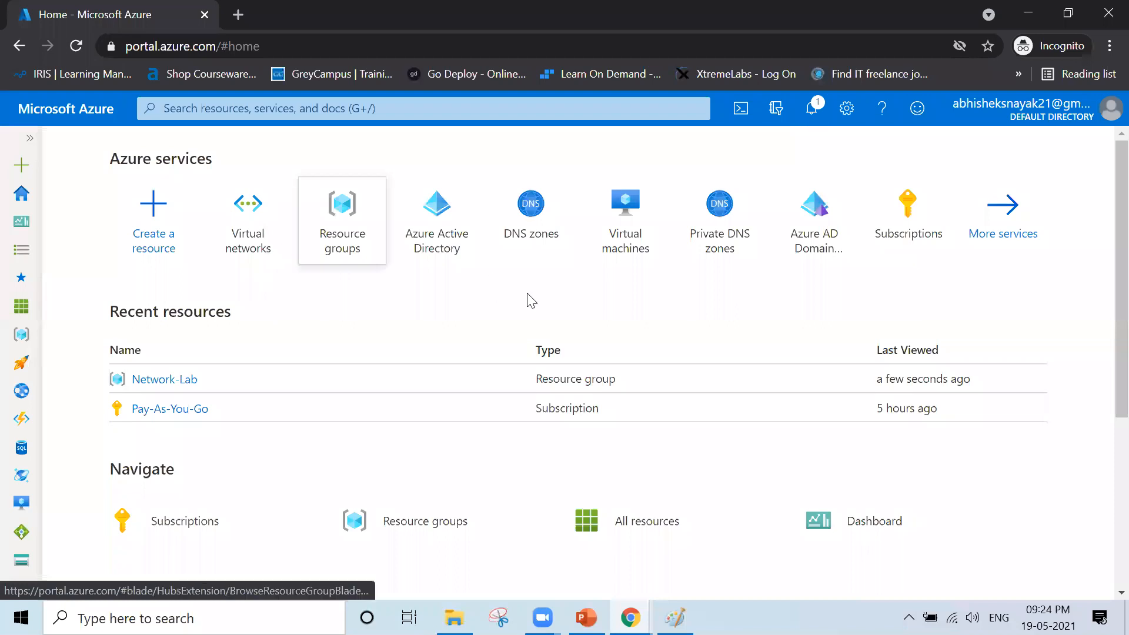
# - Start a new virtual machine named VM-1 in the Network-Lab resource group
pyautogui.click(610, 231)
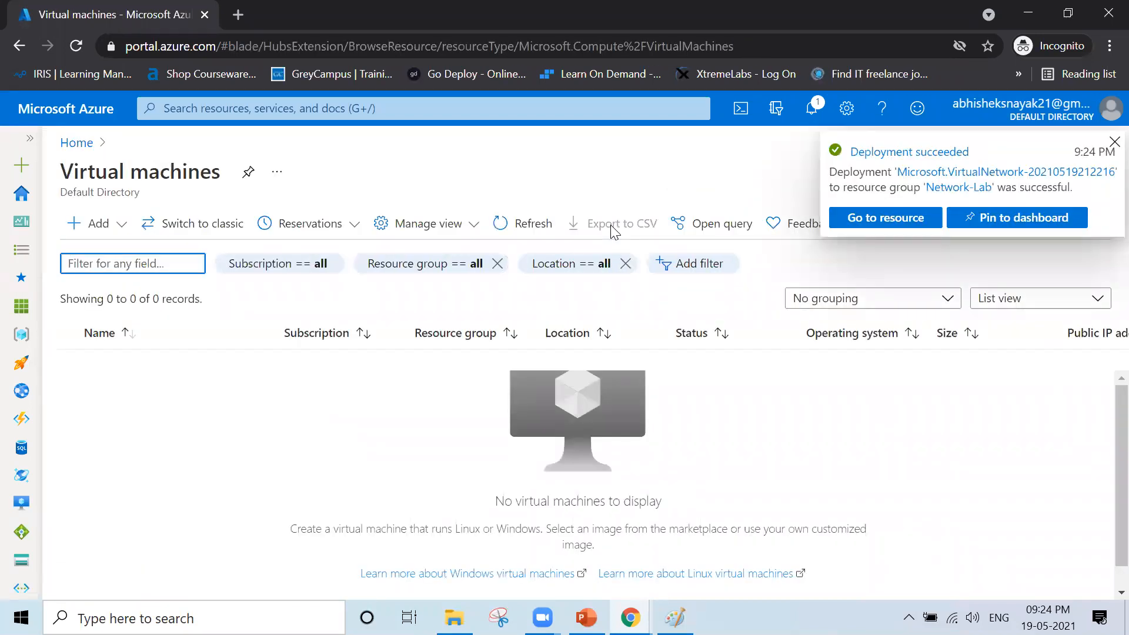
pyautogui.click(95, 241)
pyautogui.click(201, 253)
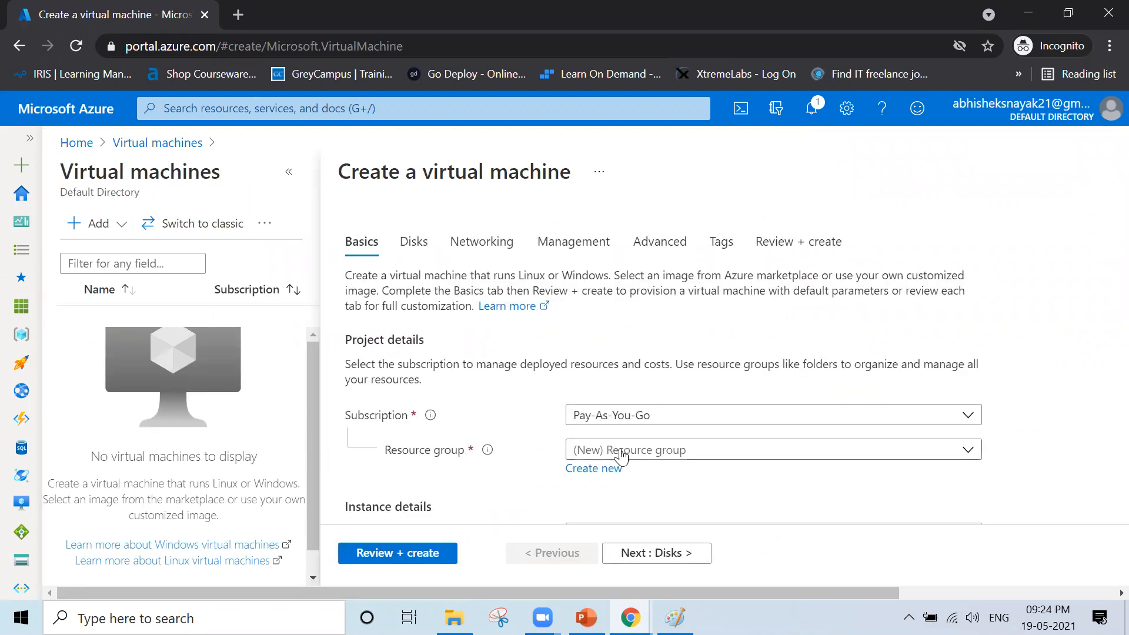
pyautogui.scroll(-1, 796, 445)
pyautogui.click(746, 375)
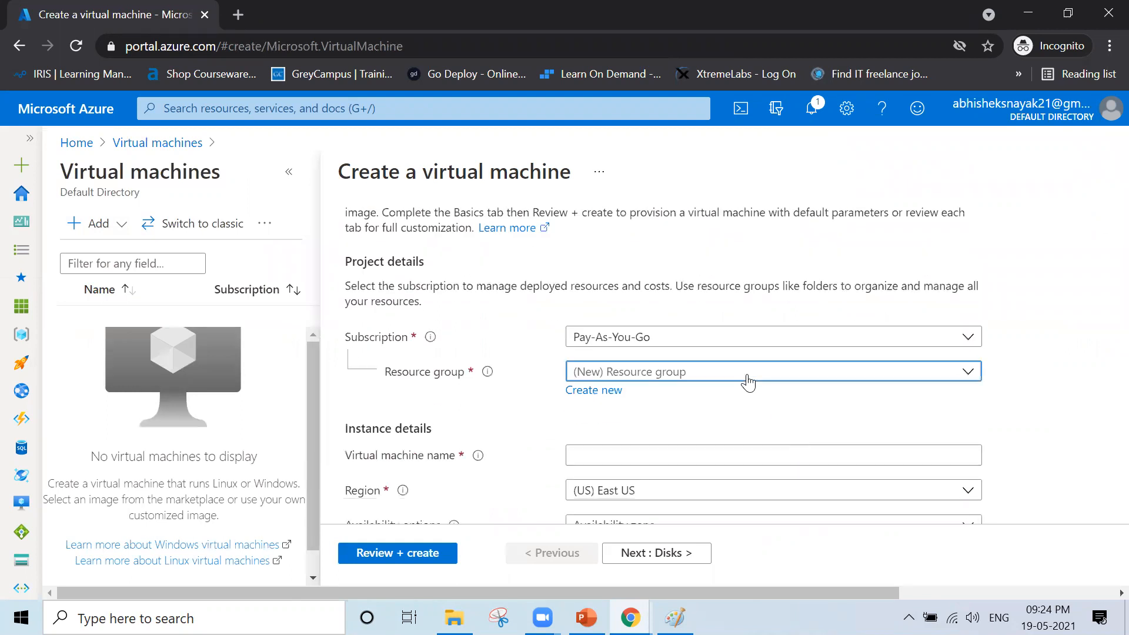
pyautogui.click(644, 437)
pyautogui.click(609, 454)
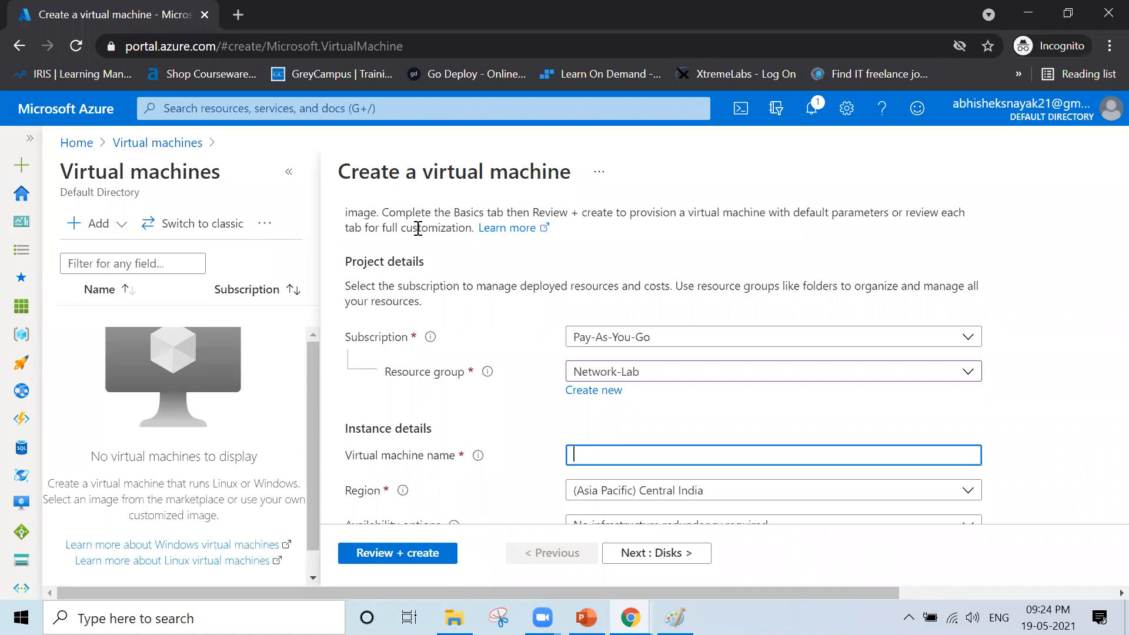
pyautogui.click(295, 175)
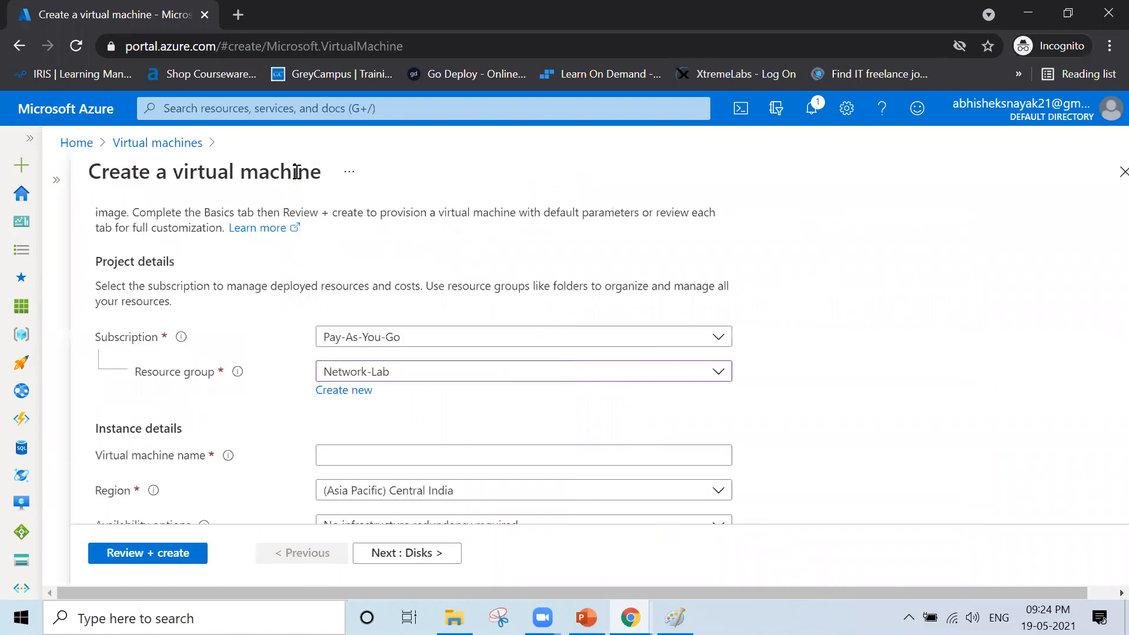
pyautogui.click(327, 454)
pyautogui.write('VM-1')
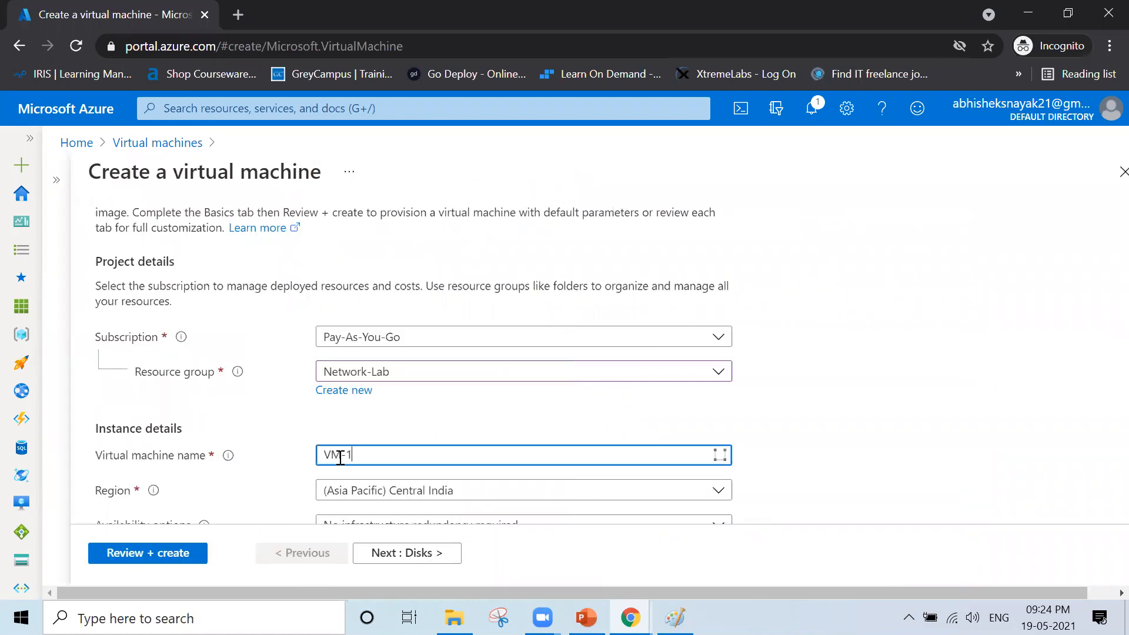
pyautogui.scroll(-3, 539, 378)
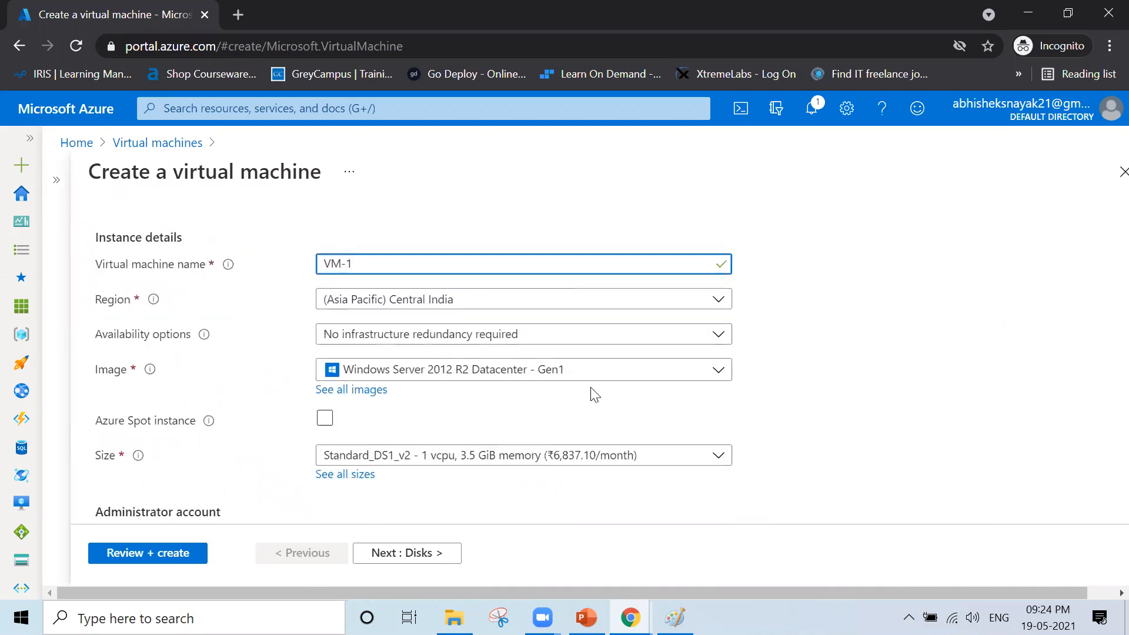
pyautogui.scroll(-3, 594, 391)
# - Enter the administrator username and password for VM-1, then advance to the networking settings
pyautogui.click(441, 345)
pyautogui.press('Tab')
pyautogui.press('Tab')
pyautogui.press('Tab')
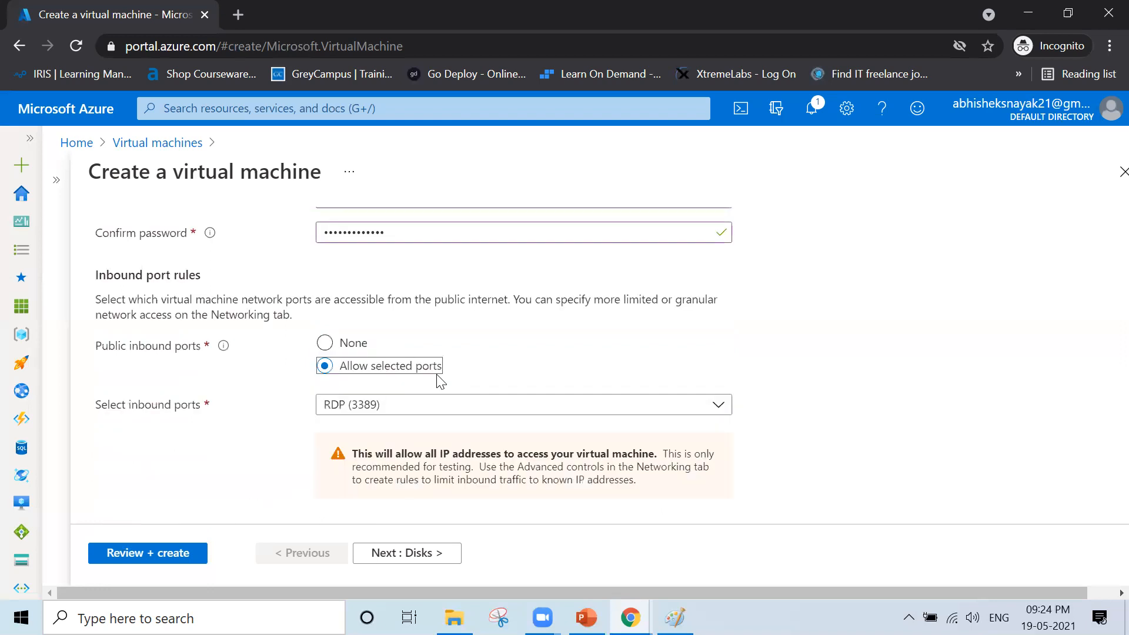
pyautogui.scroll(-3, 438, 382)
pyautogui.click(386, 554)
pyautogui.click(402, 555)
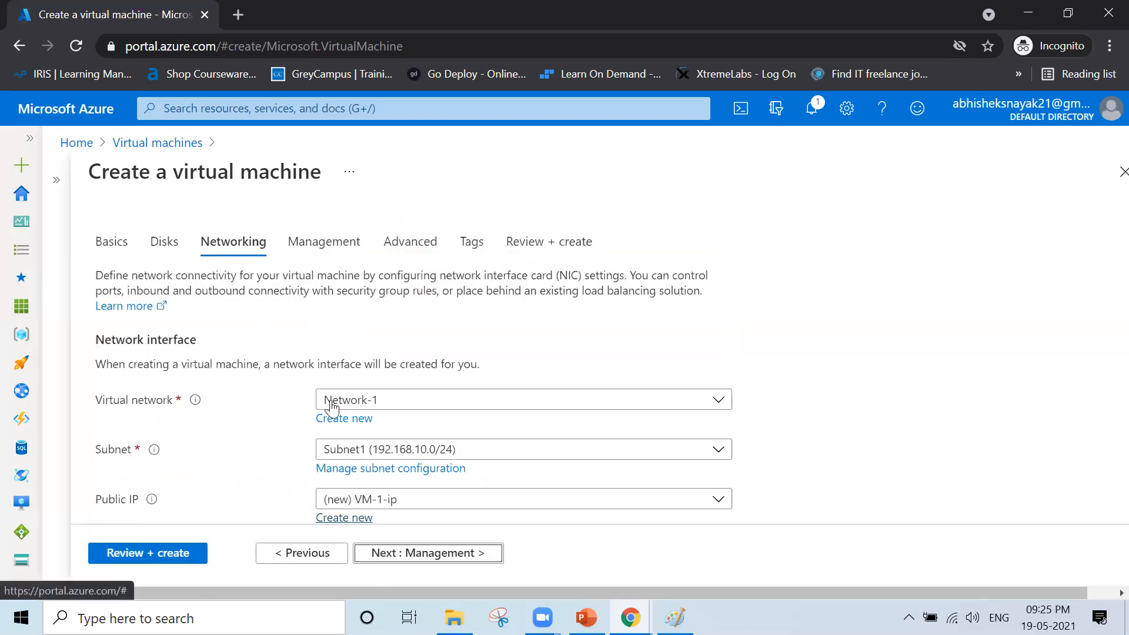
# - Keep VM-1 on Network-1 after checking Network-2's subnets, and pass validation at 9.3659 INR/hr
pyautogui.scroll(-2, 499, 407)
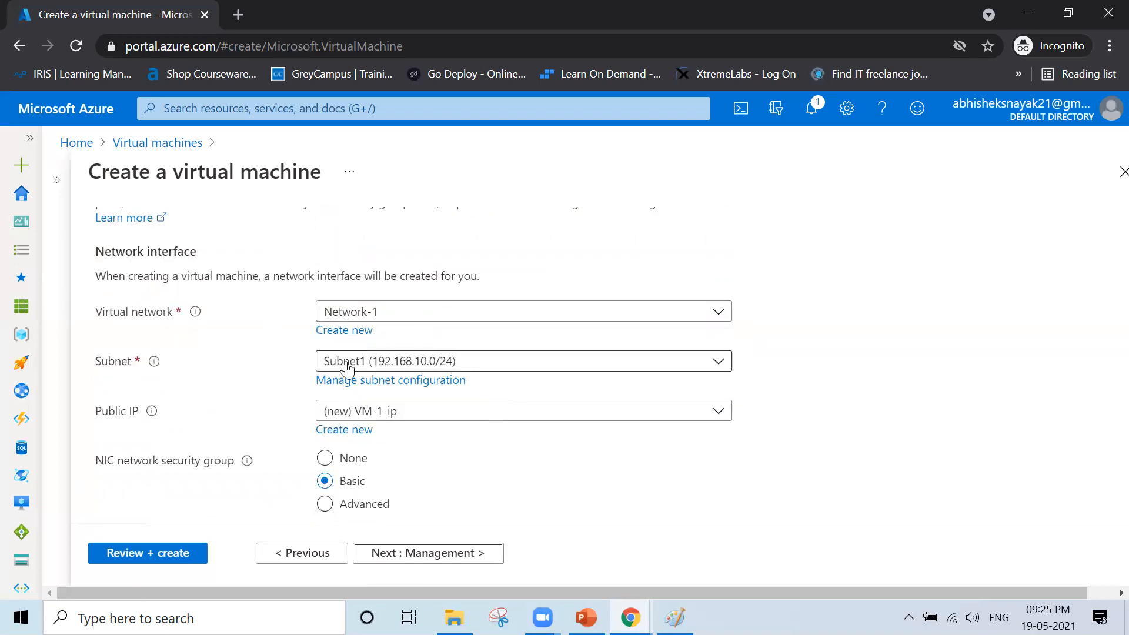
pyautogui.click(486, 370)
pyautogui.click(486, 367)
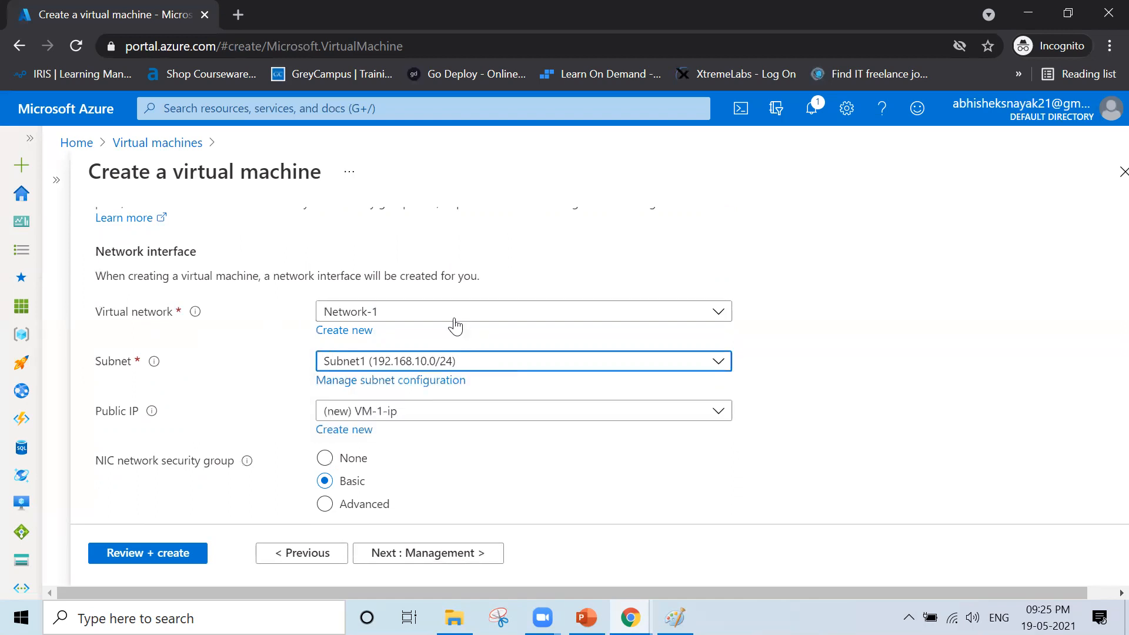
pyautogui.click(452, 318)
pyautogui.click(394, 427)
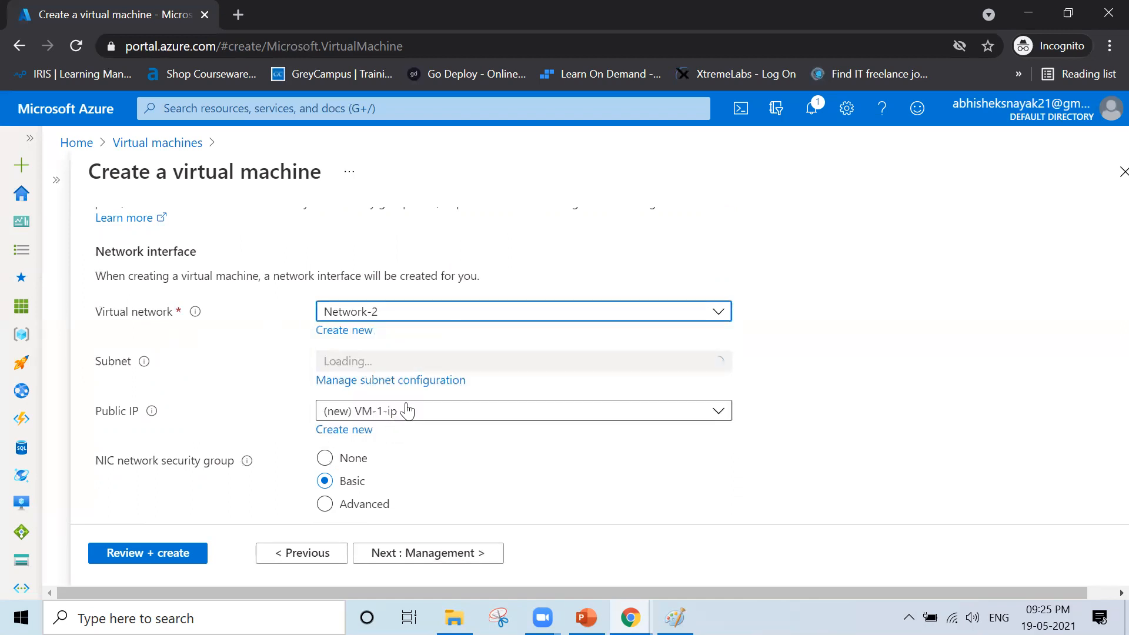
pyautogui.click(504, 368)
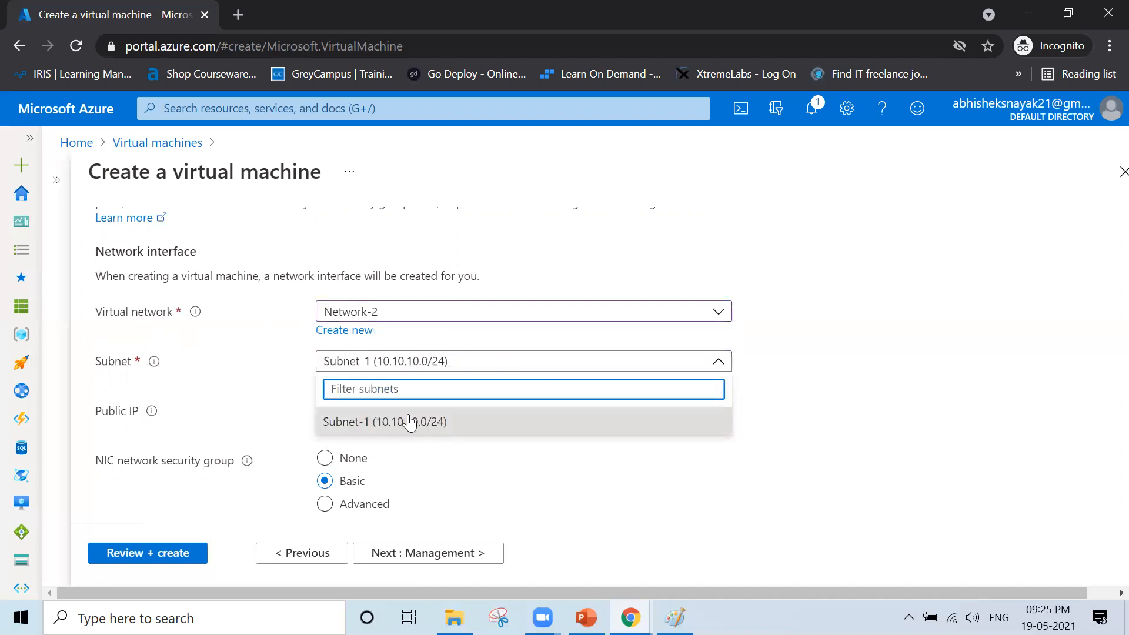
pyautogui.click(451, 321)
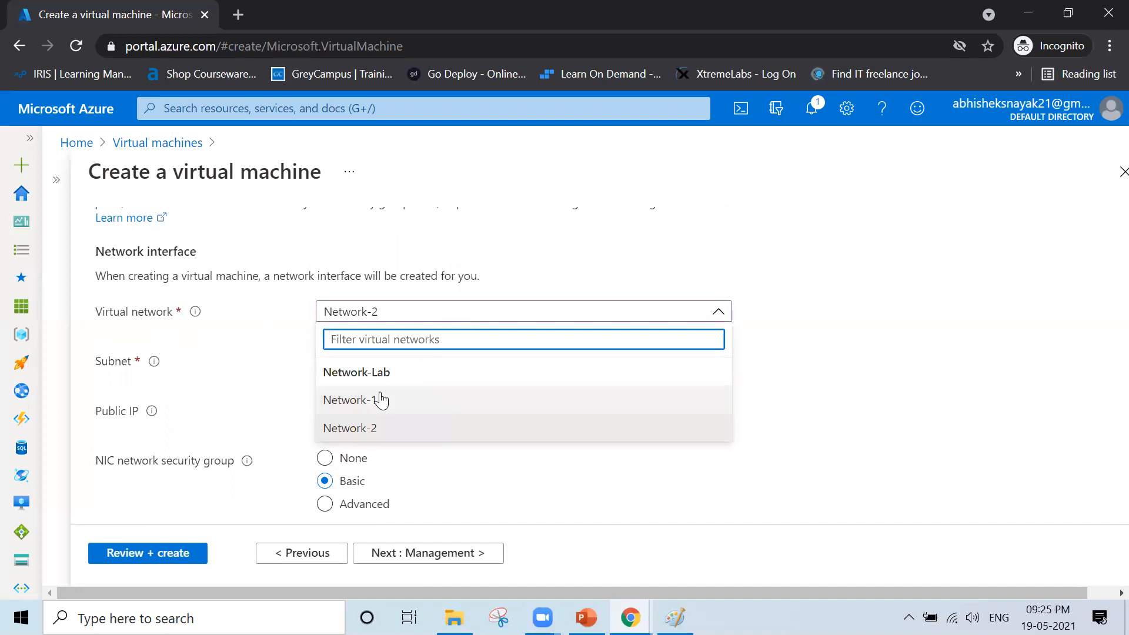
pyautogui.click(378, 400)
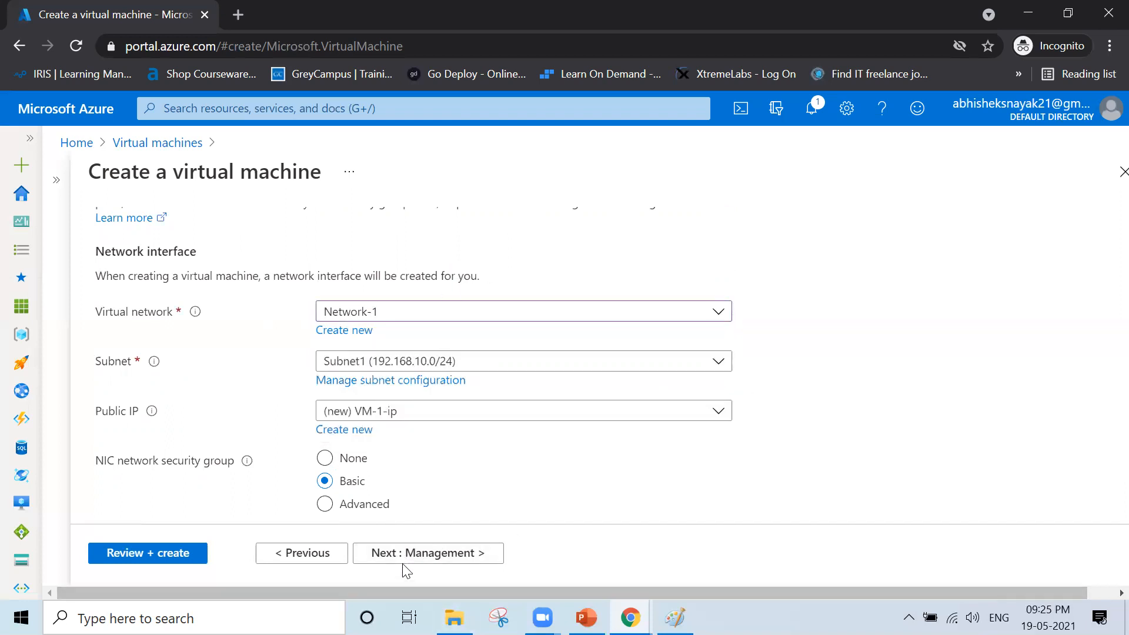
pyautogui.click(163, 554)
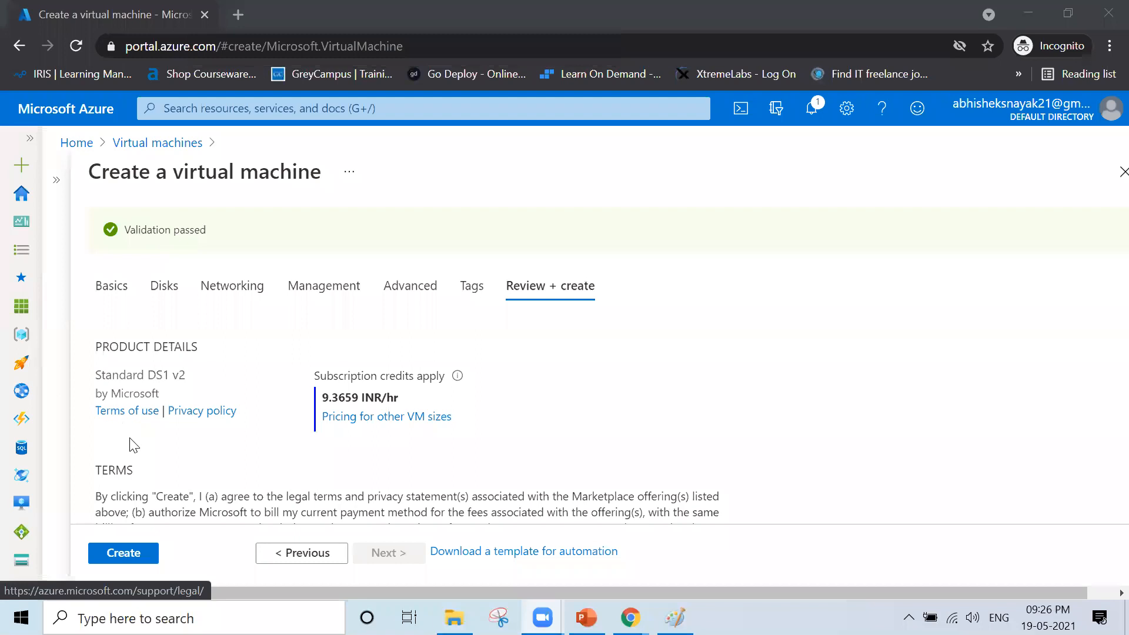
# - Deploy VM-1, then open the Virtual machines list from the home page to see it creating
pyautogui.click(129, 554)
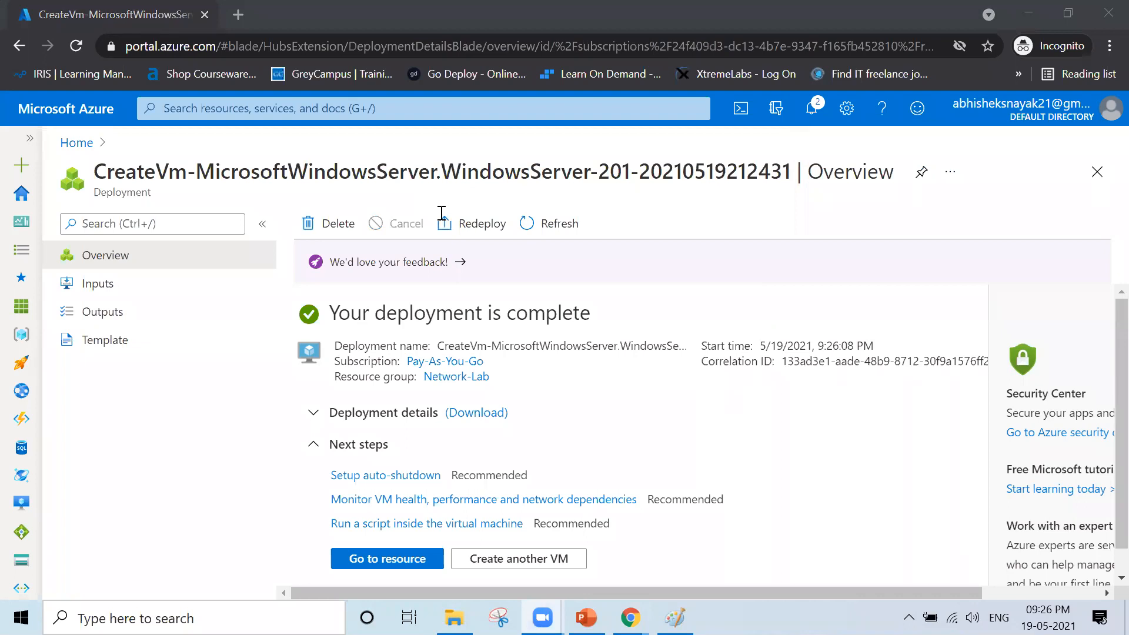
pyautogui.click(75, 143)
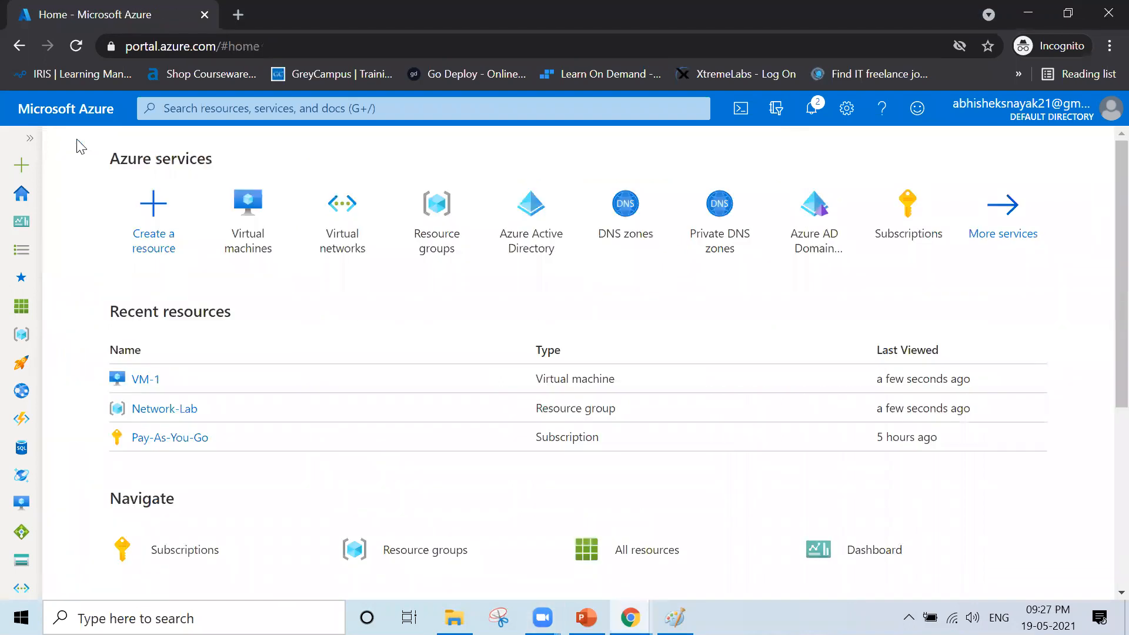
pyautogui.click(255, 229)
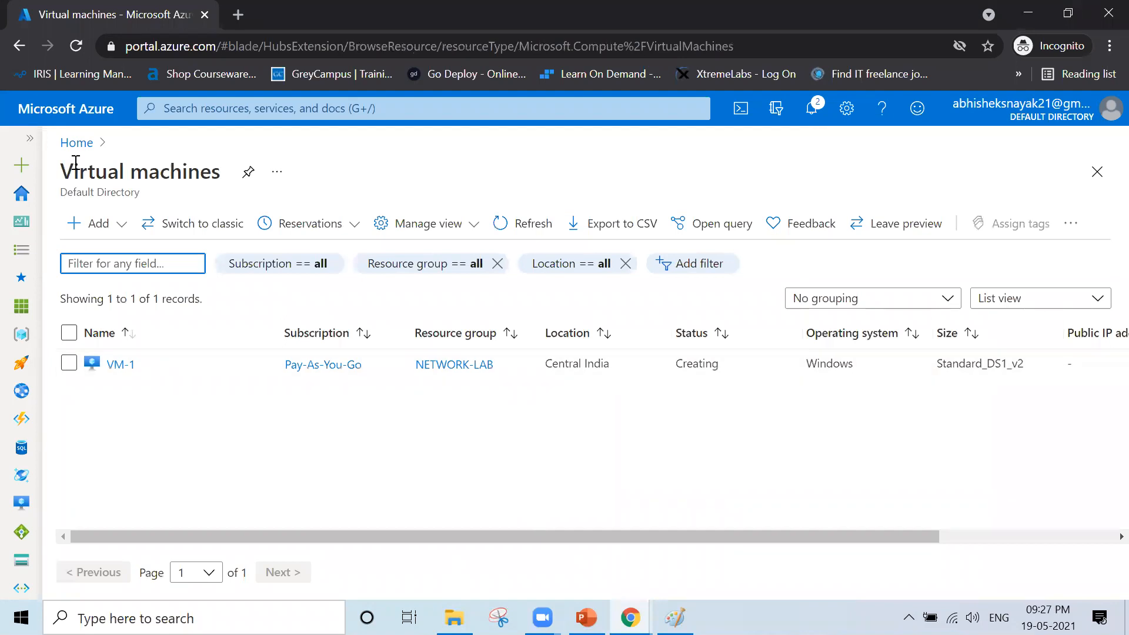
# - Start a second virtual machine named VM-2 in the Network-Lab resource group
pyautogui.click(102, 236)
pyautogui.click(125, 252)
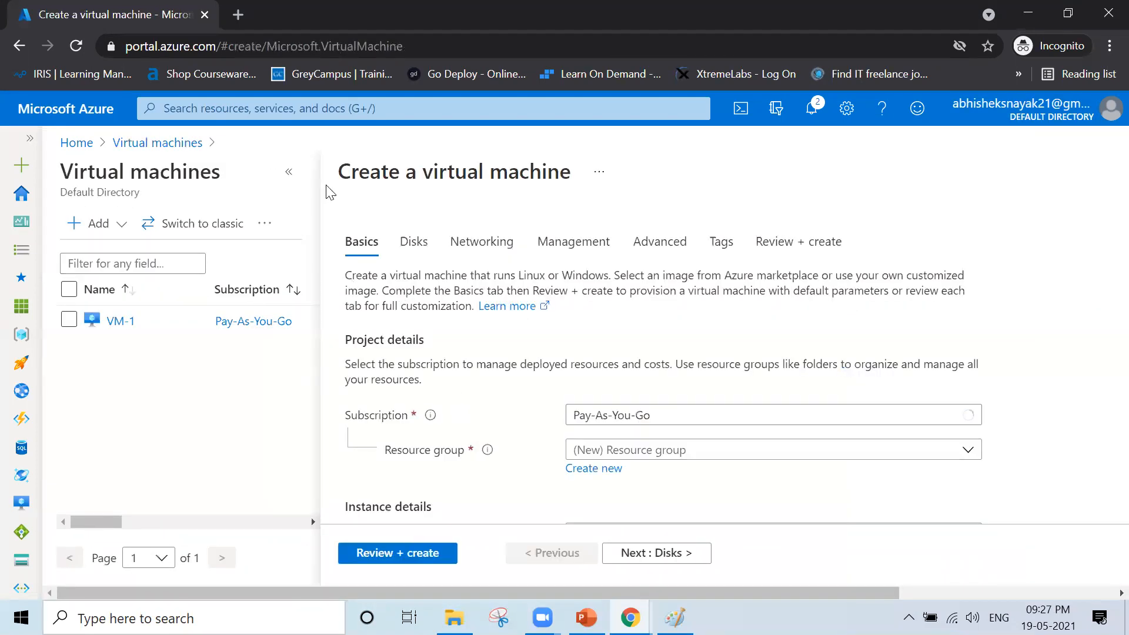
pyautogui.click(294, 175)
pyautogui.click(404, 450)
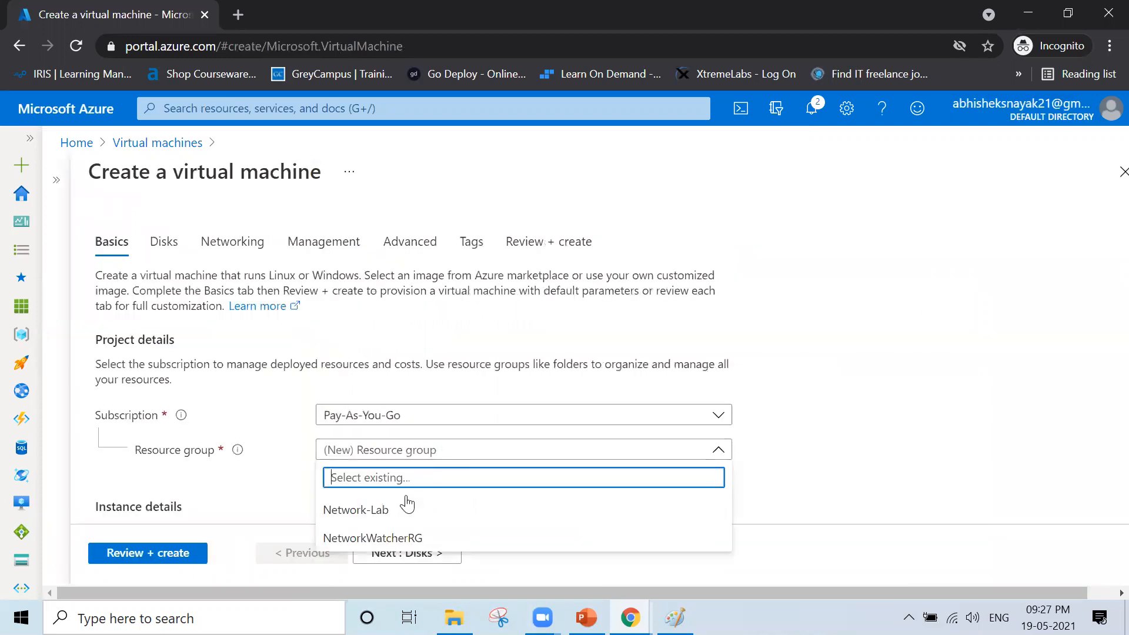
pyautogui.click(404, 511)
pyautogui.scroll(-3, 358, 488)
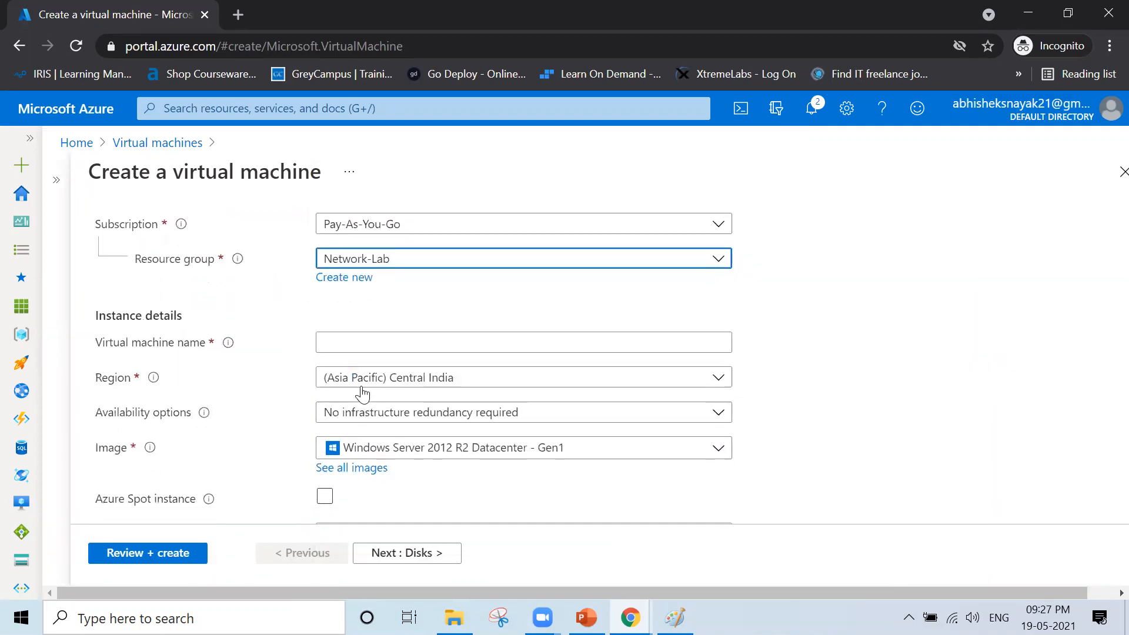
pyautogui.click(377, 347)
pyautogui.write('VM-2')
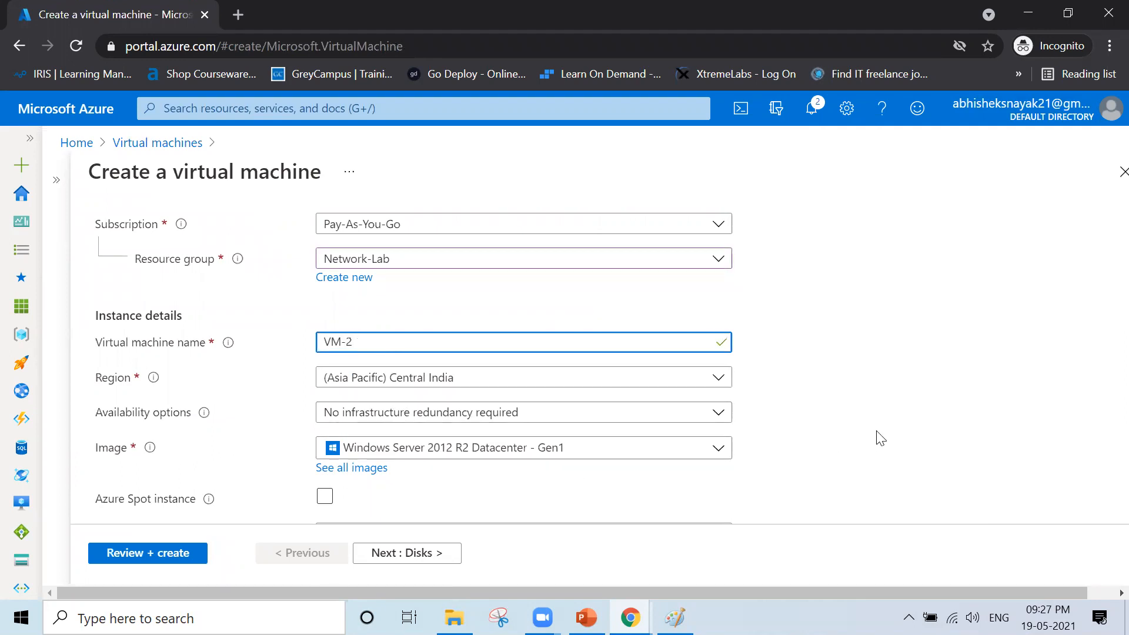
# - Enter VM-2's administrator username and password, then advance to the networking settings
pyautogui.scroll(-4, 880, 439)
pyautogui.click(518, 372)
pyautogui.write('Winadmin')
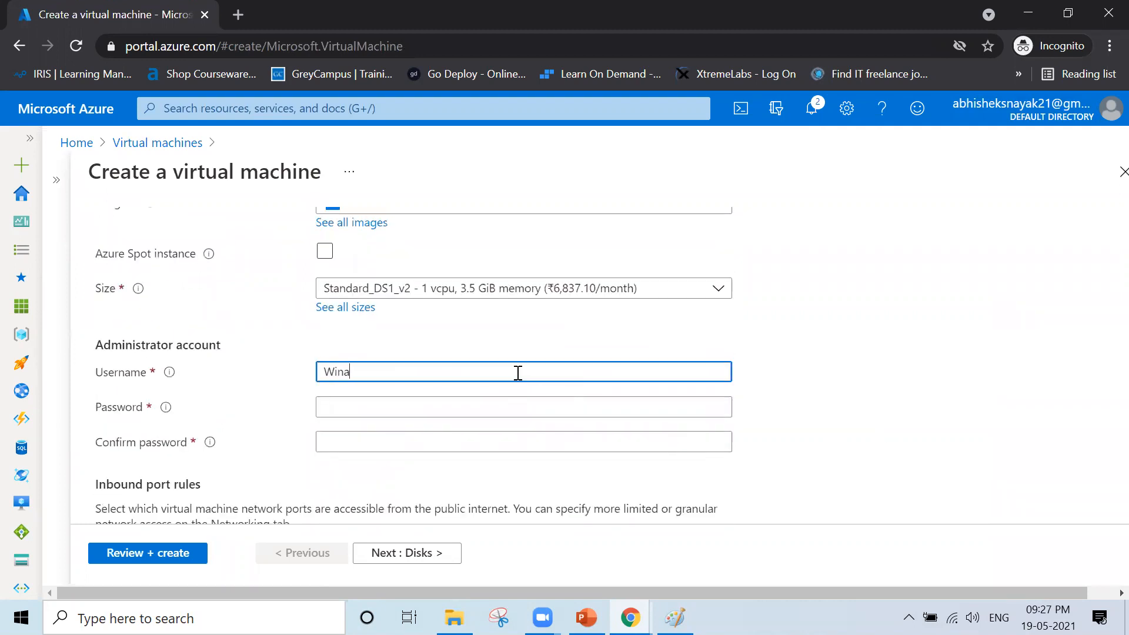
pyautogui.press('Tab')
pyautogui.press('Tab')
pyautogui.hotkey('shift', 'Tab')
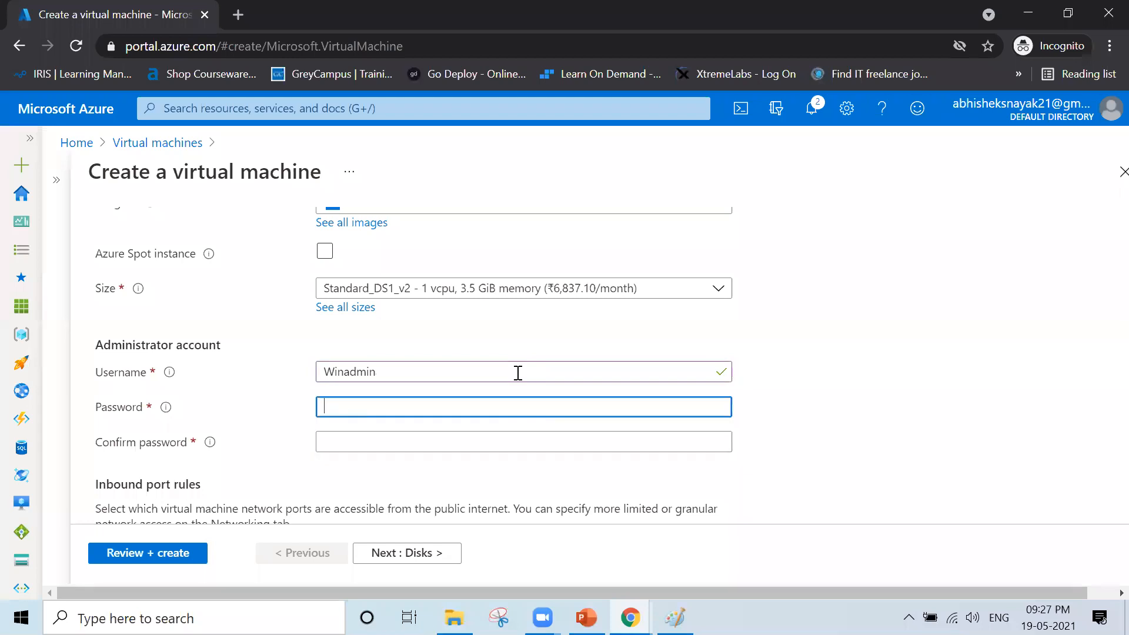
pyautogui.click(401, 171)
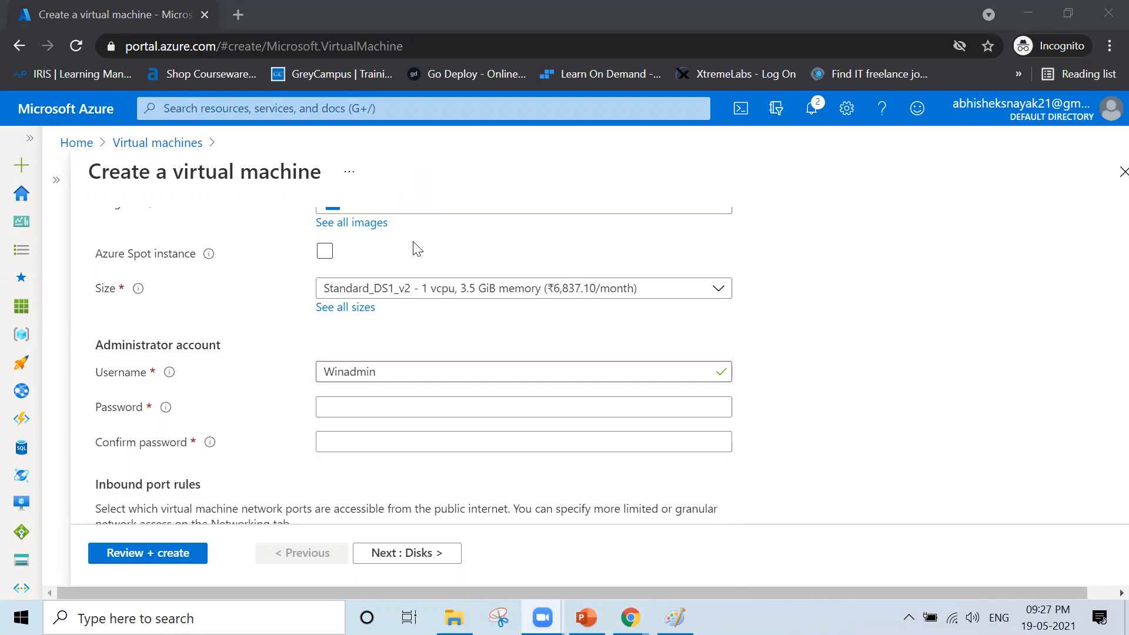
pyautogui.click(374, 412)
pyautogui.write('*************')
pyautogui.press('Tab')
pyautogui.write('*************')
pyautogui.scroll(-3, 373, 414)
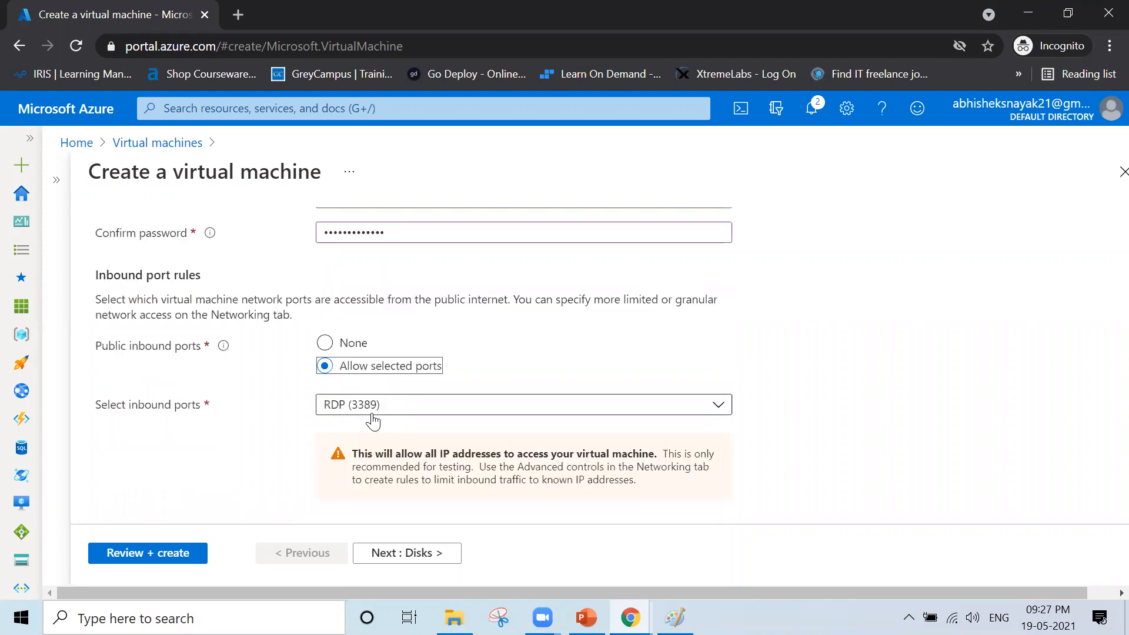
pyautogui.click(392, 553)
pyautogui.click(403, 552)
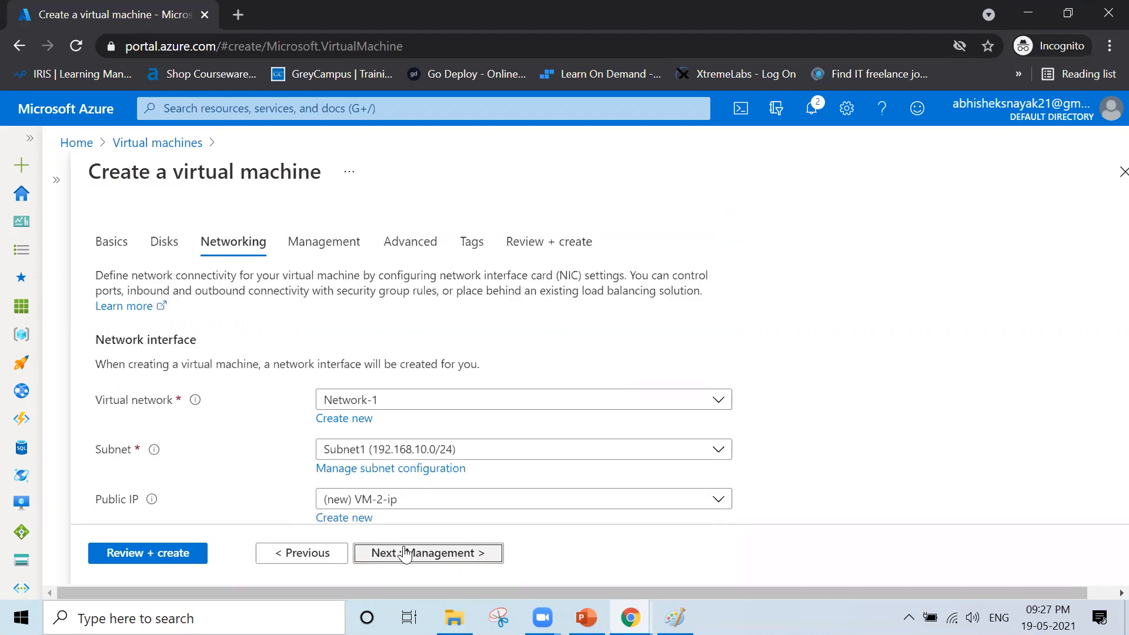
# - Attach VM-2 to Network-2, pass validation and start its deployment
pyautogui.click(499, 404)
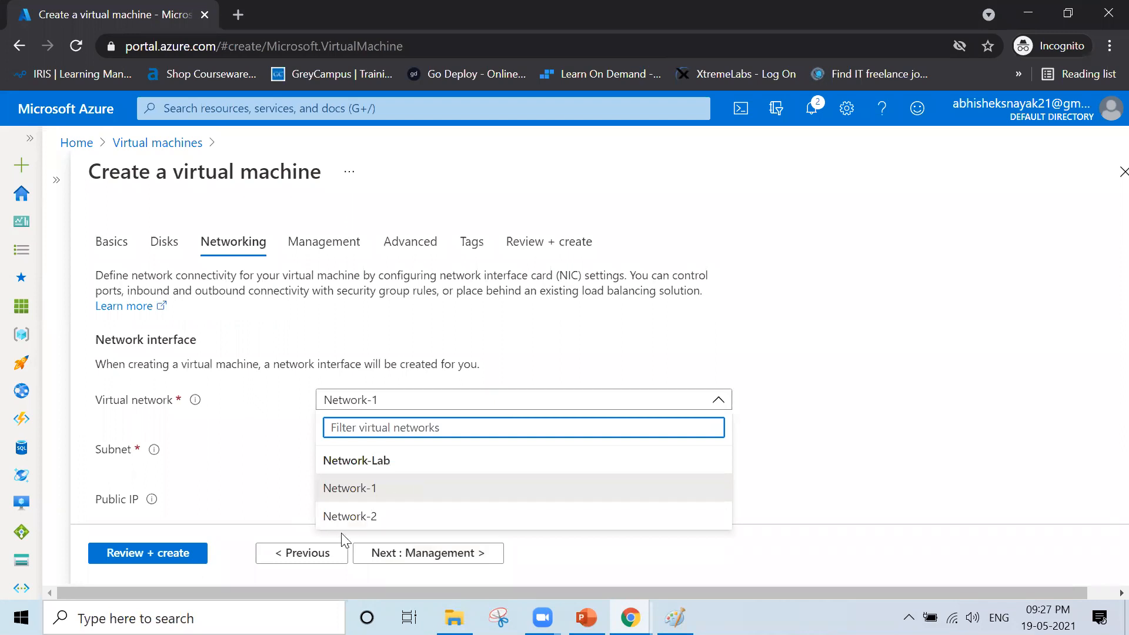
pyautogui.click(350, 519)
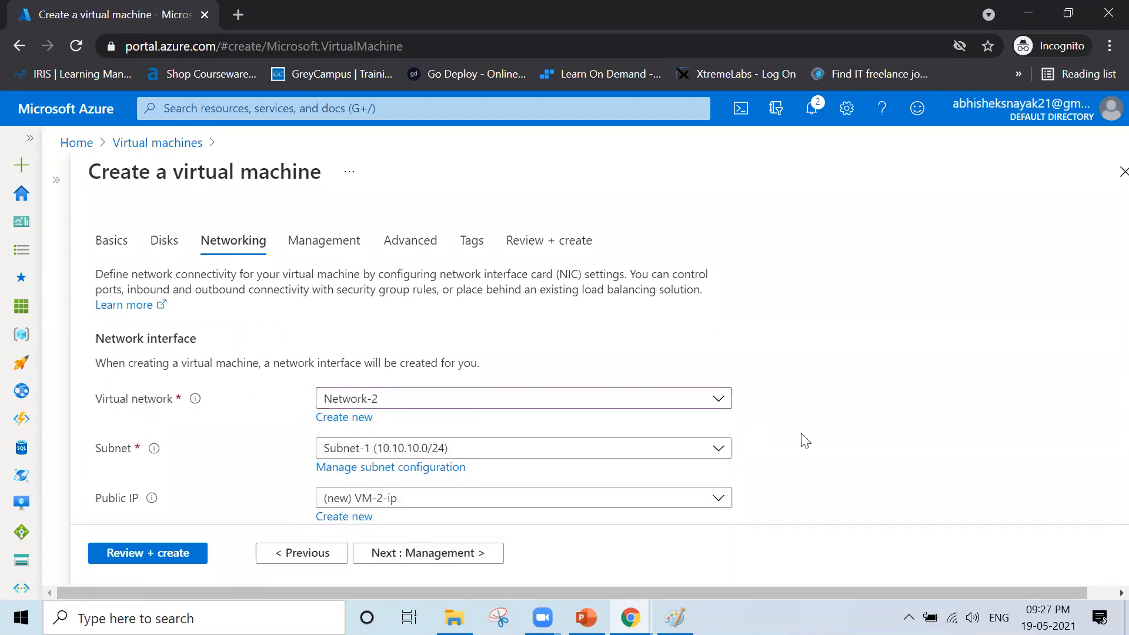
pyautogui.scroll(-3, 805, 441)
pyautogui.click(122, 555)
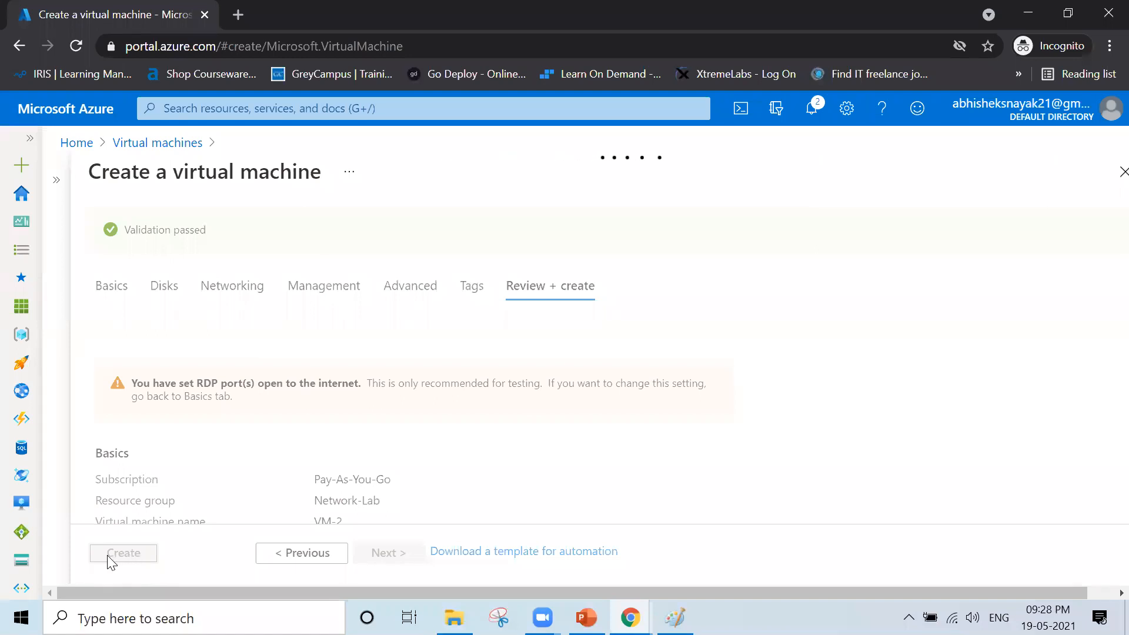
pyautogui.click(108, 560)
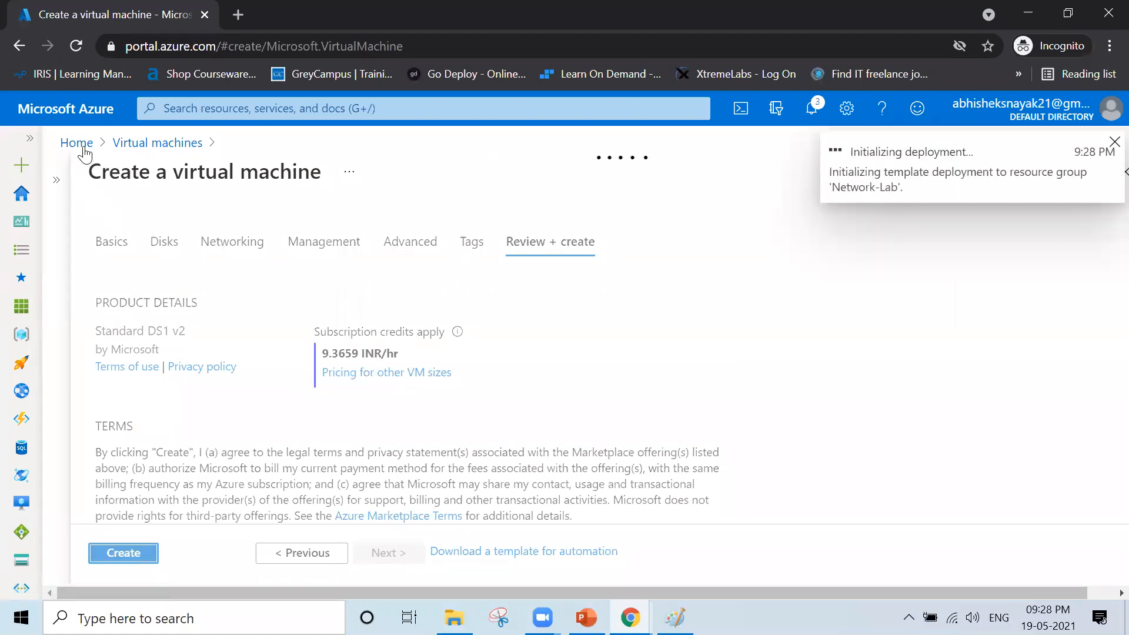
# - Return home and open the Virtual machines list, where VM-1 is running
pyautogui.click(82, 150)
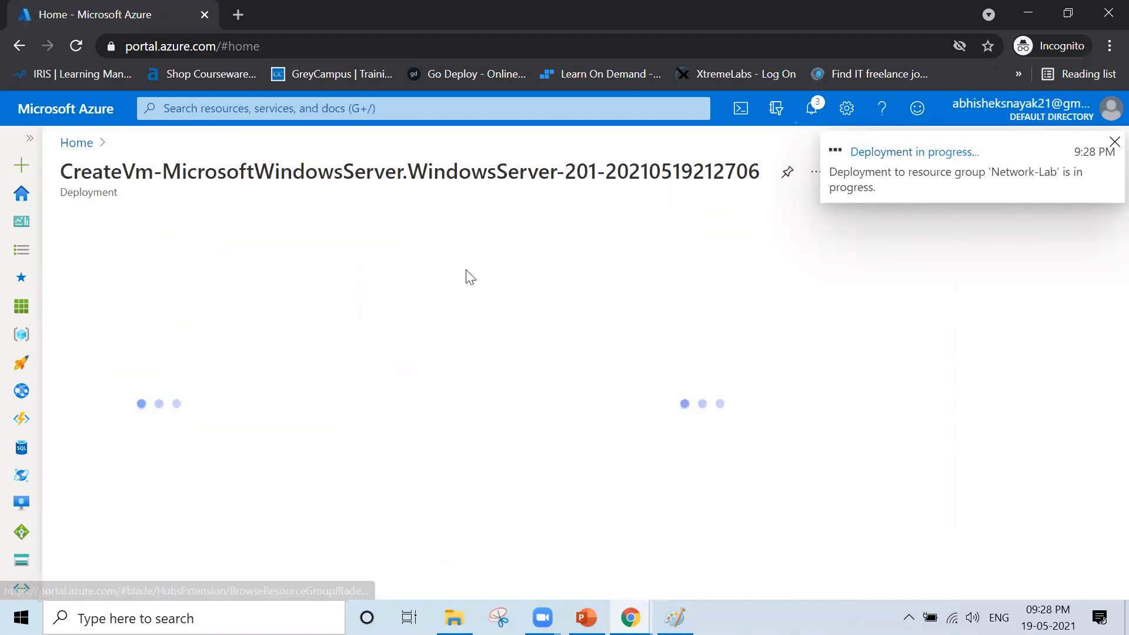
pyautogui.click(77, 142)
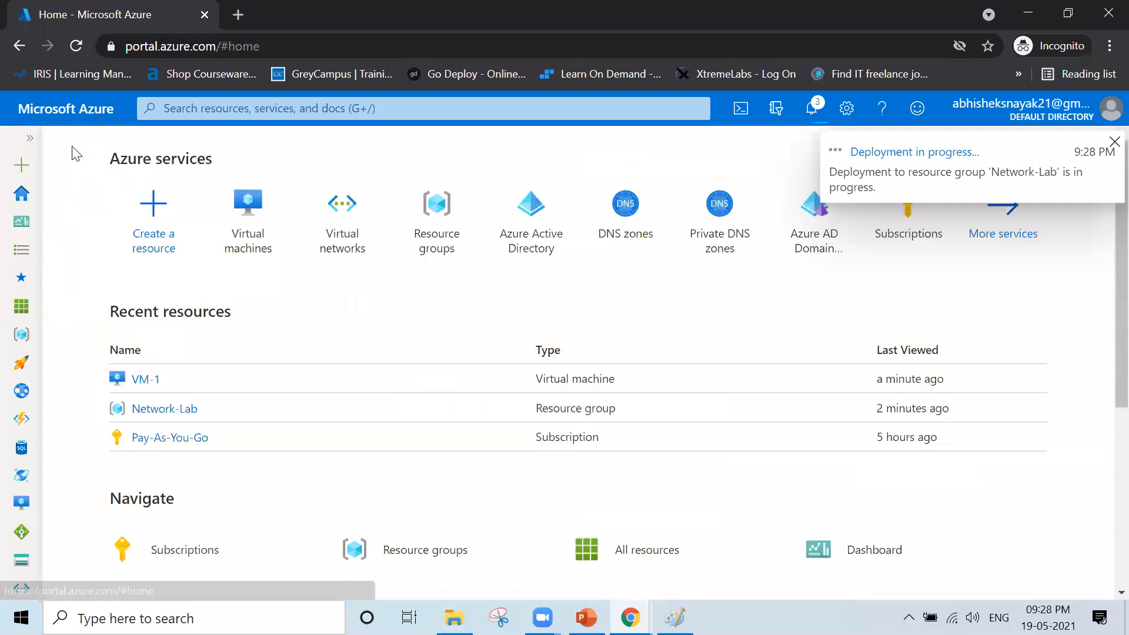
pyautogui.click(266, 248)
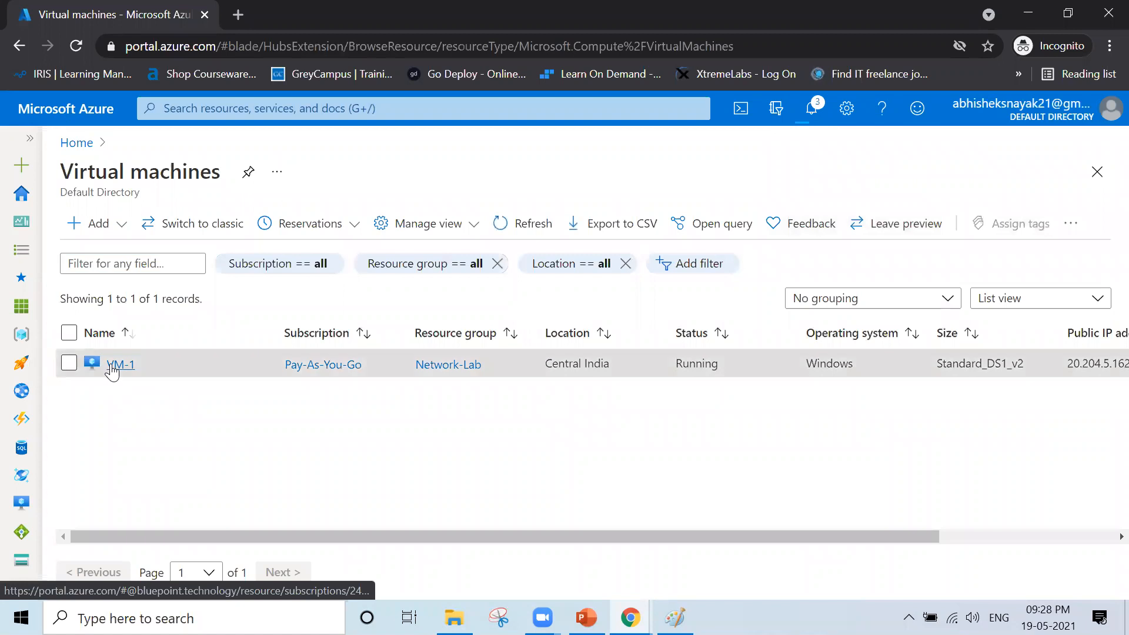
pyautogui.click(112, 366)
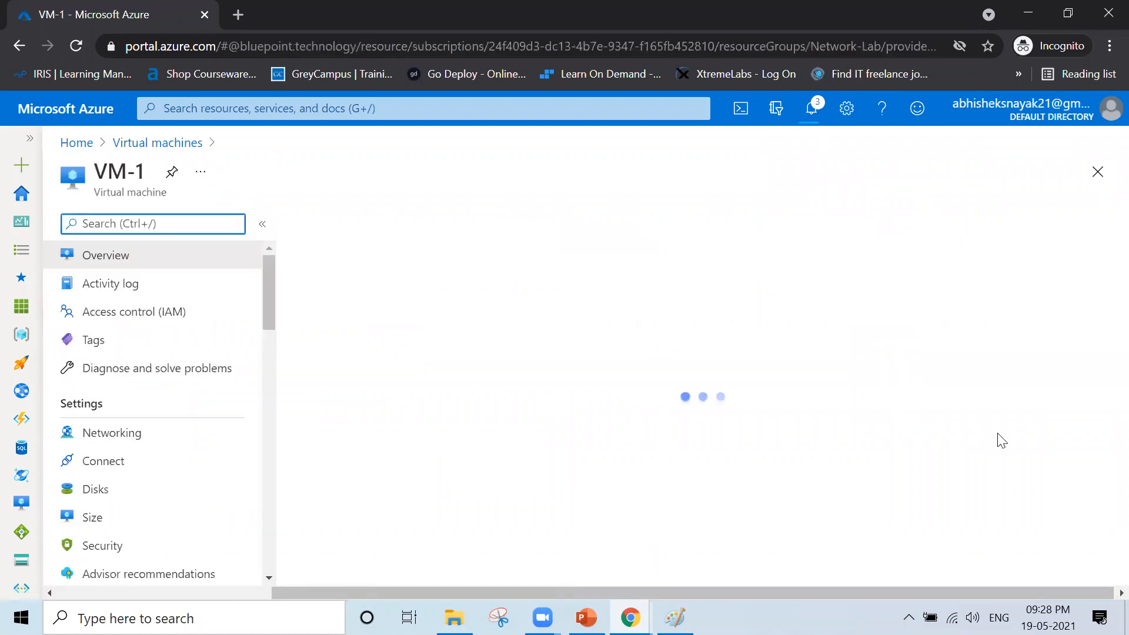
pyautogui.scroll(-3, 859, 479)
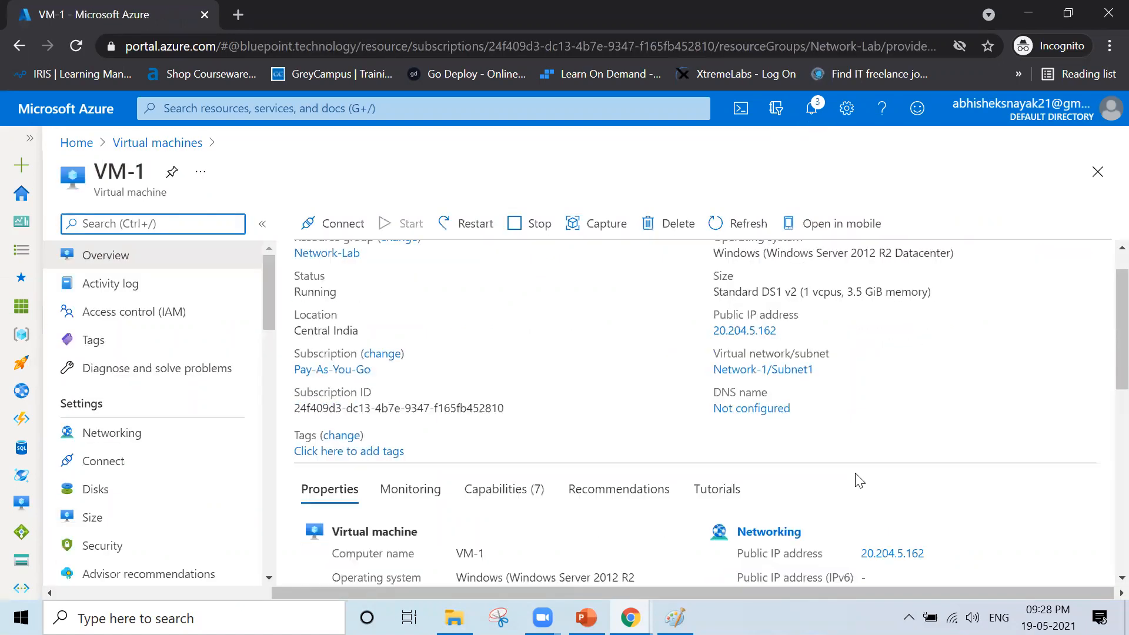
pyautogui.moveTo(863, 451); pyautogui.dragTo(932, 456)
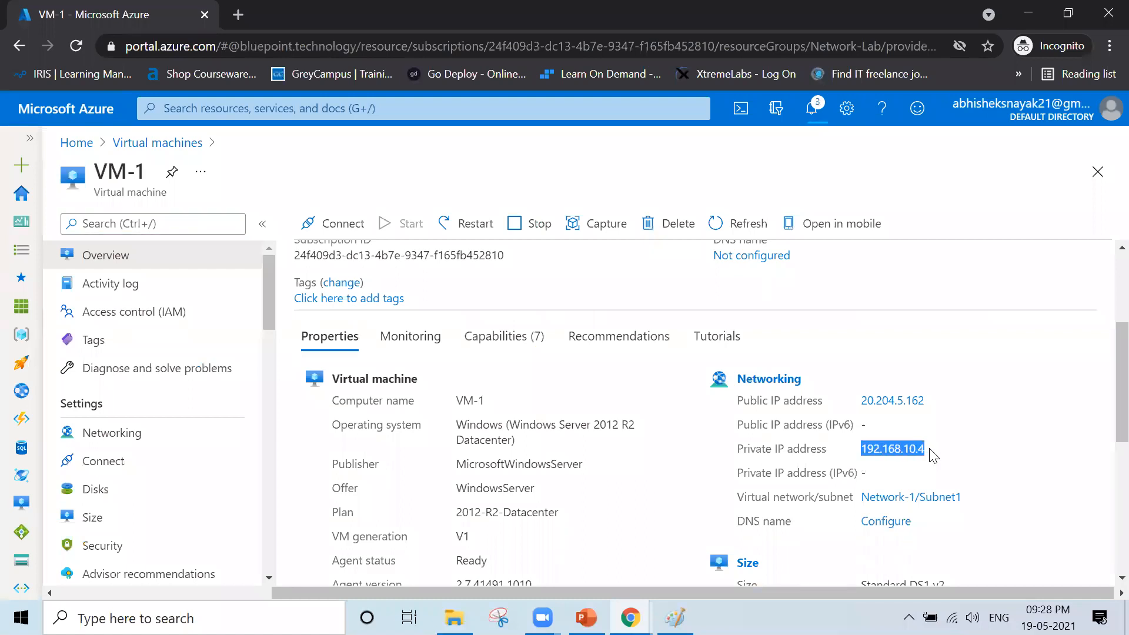
pyautogui.scroll(3, 932, 455)
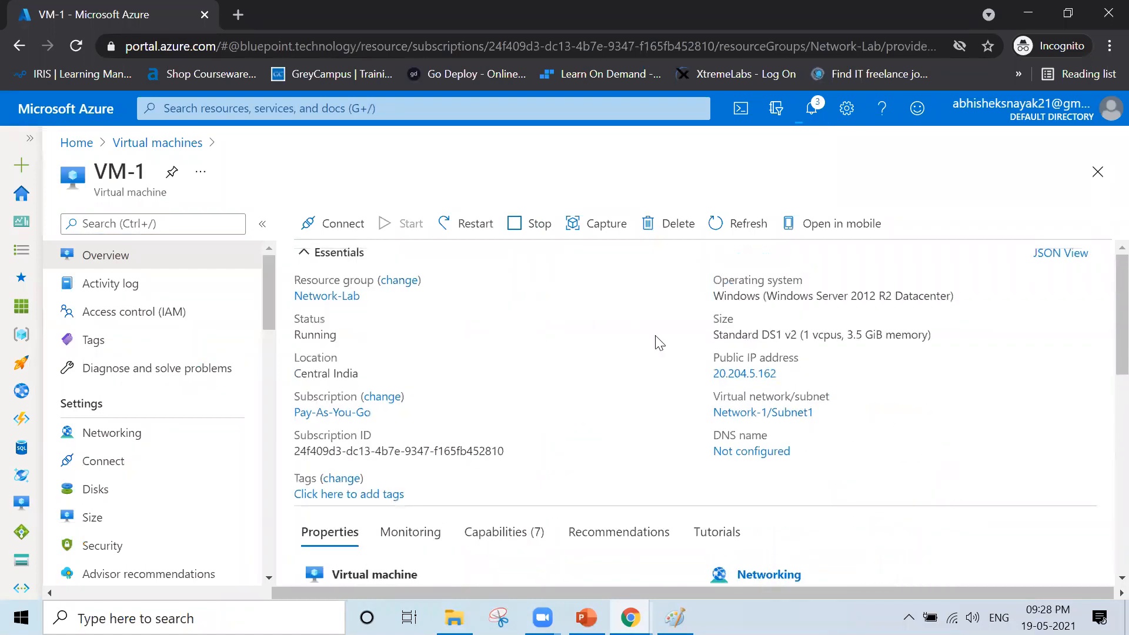
pyautogui.click(151, 146)
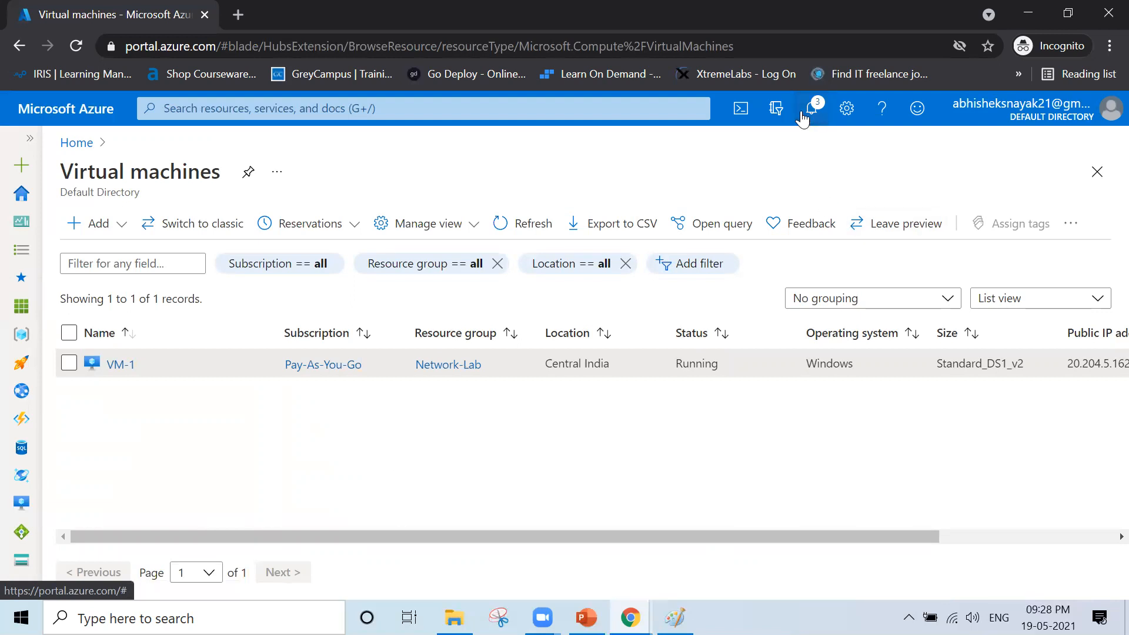
pyautogui.click(803, 119)
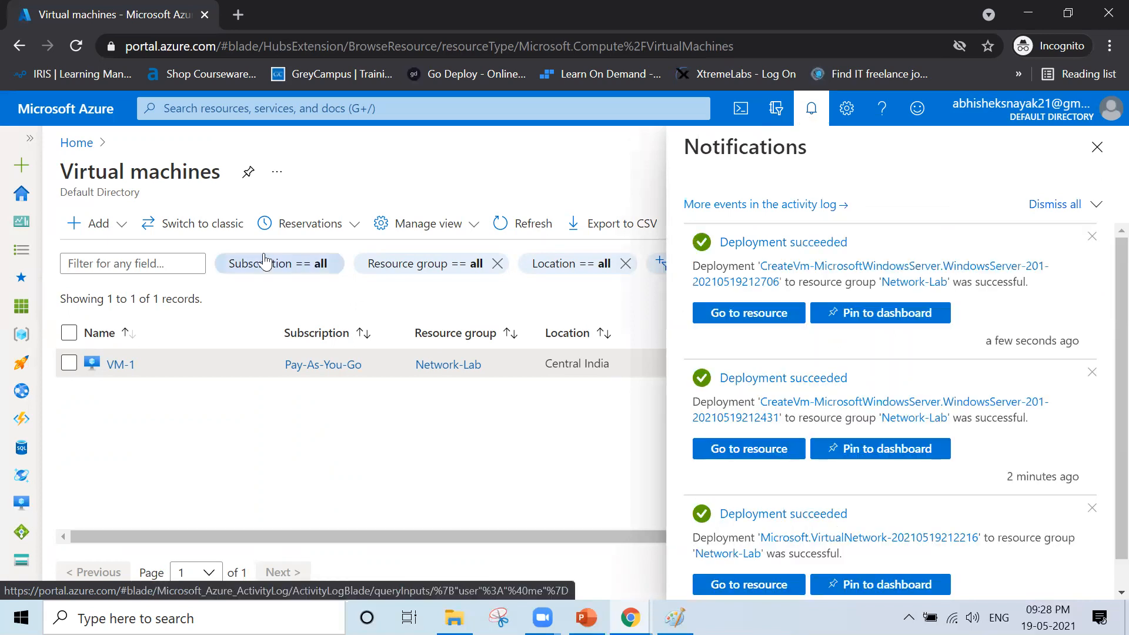
pyautogui.click(512, 235)
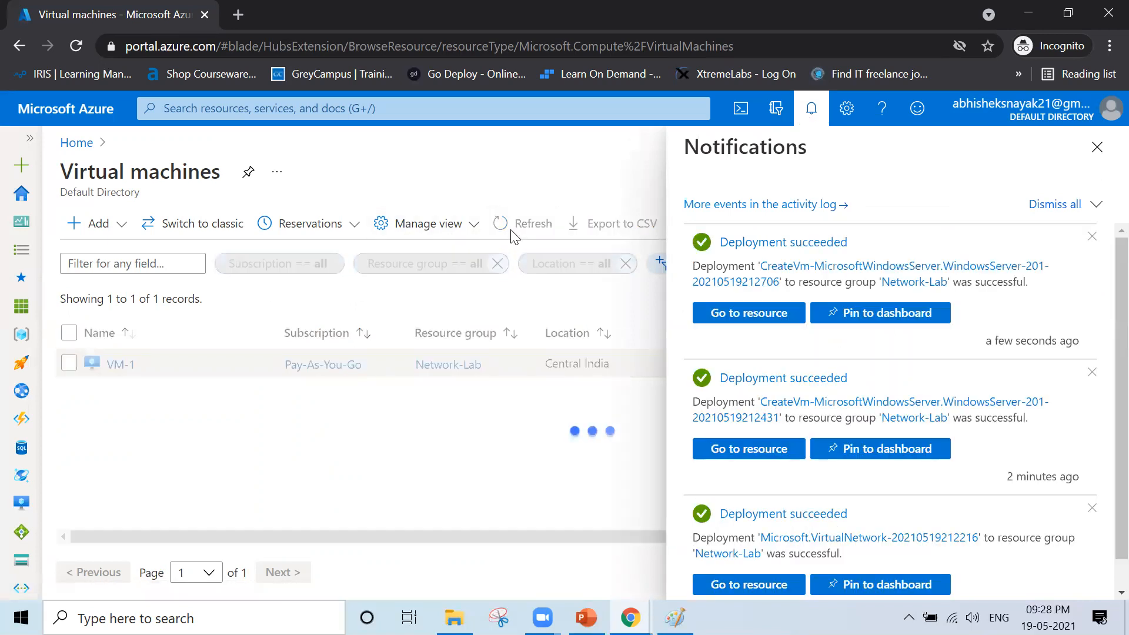
pyautogui.click(520, 228)
pyautogui.click(520, 228)
pyautogui.click(127, 392)
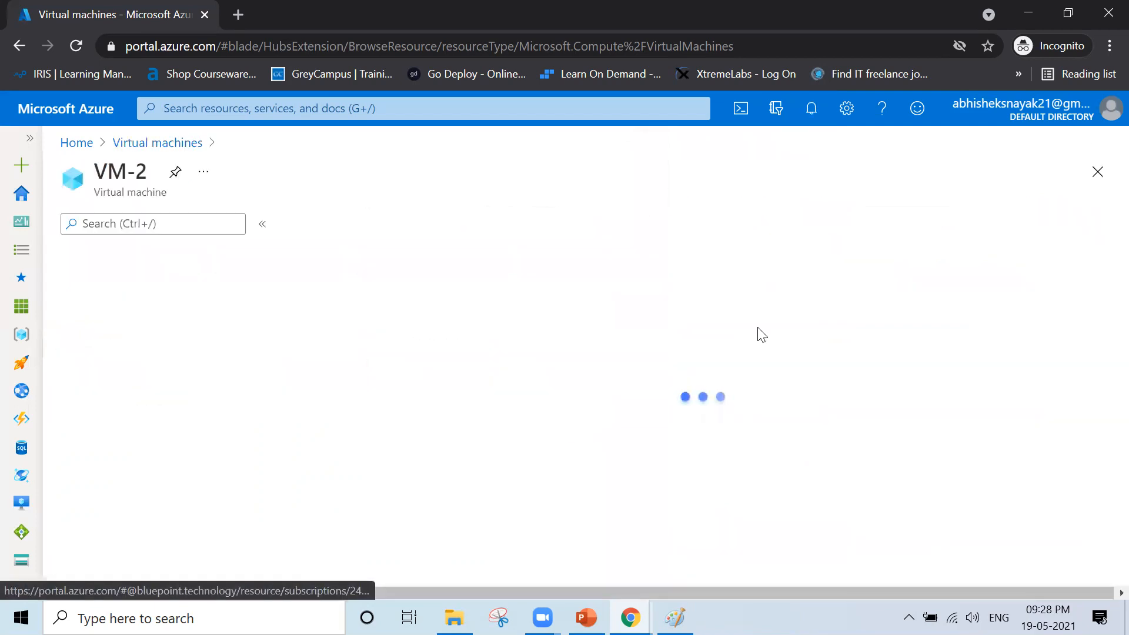
pyautogui.scroll(-4, 813, 458)
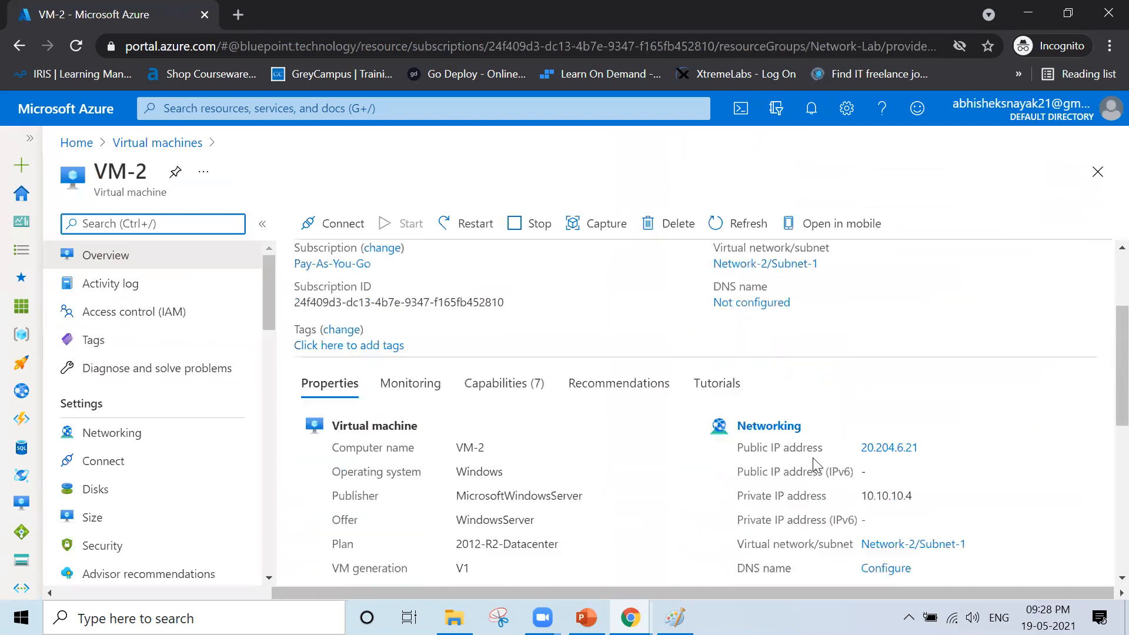
pyautogui.moveTo(862, 424); pyautogui.dragTo(925, 431)
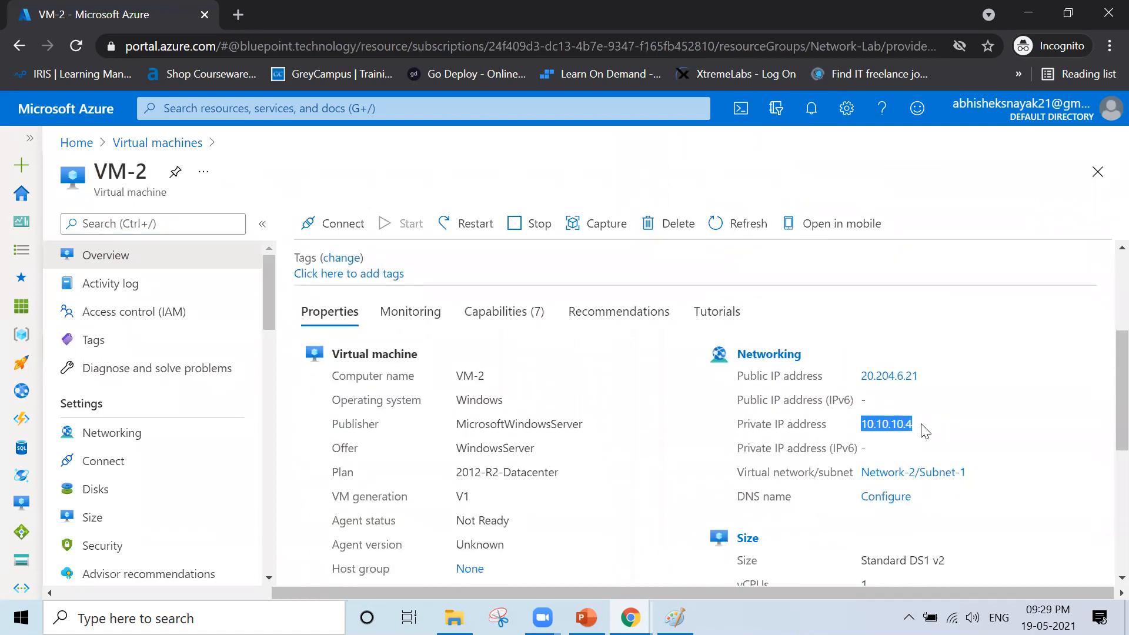
pyautogui.scroll(4, 929, 435)
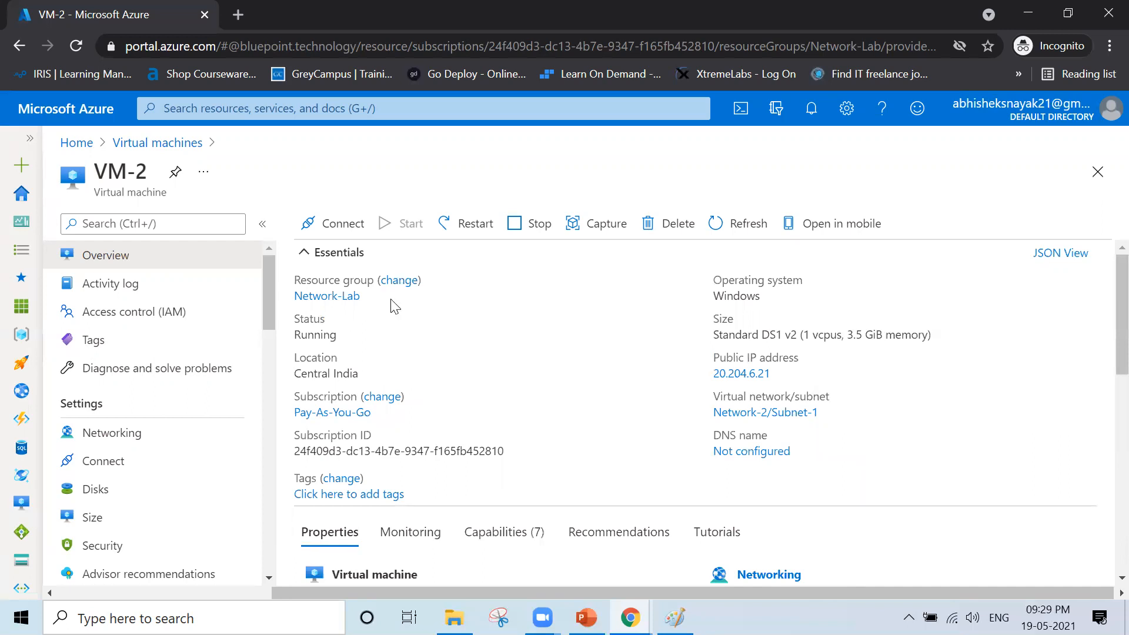
# - Reopen VM-1's overview from the Virtual machines list and copy its public IP 20.204.5.162
pyautogui.click(130, 144)
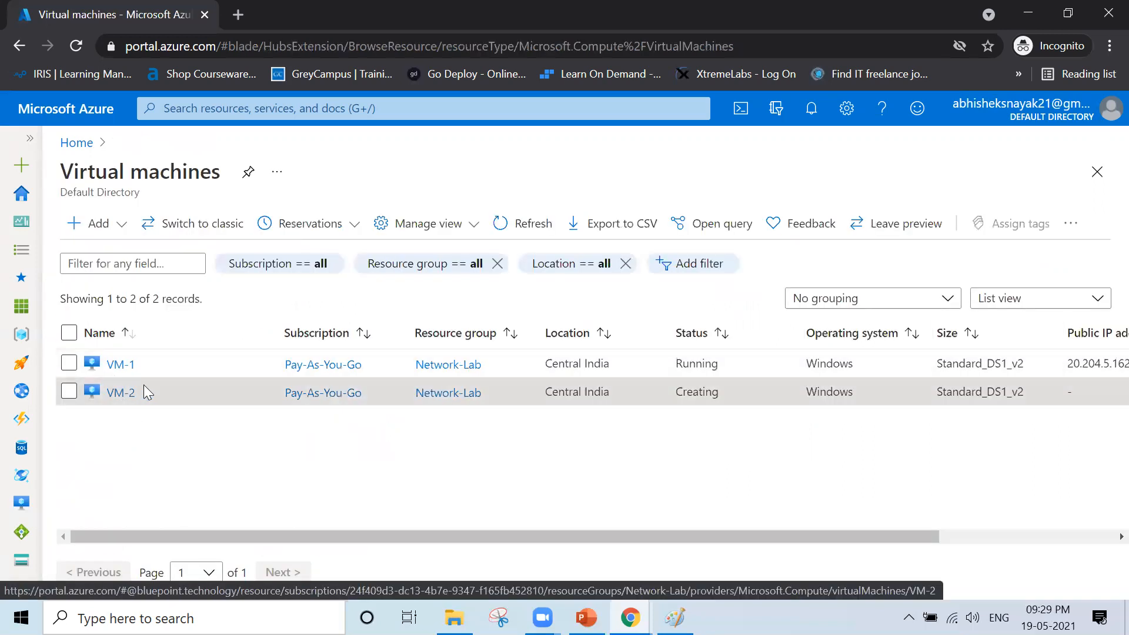
pyautogui.click(122, 370)
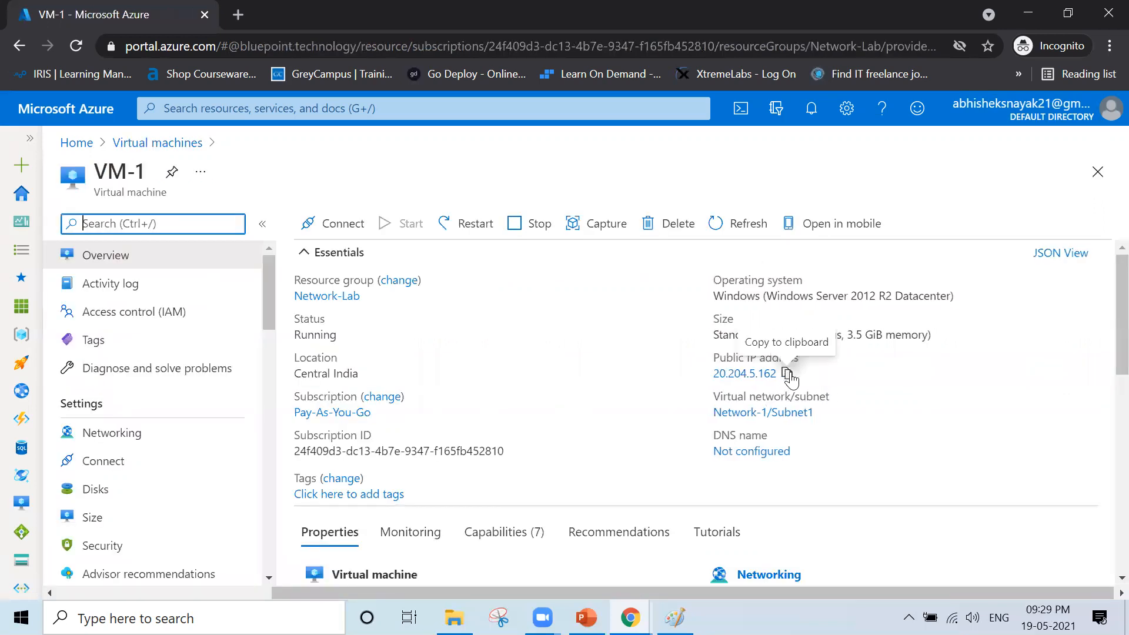
pyautogui.click(787, 374)
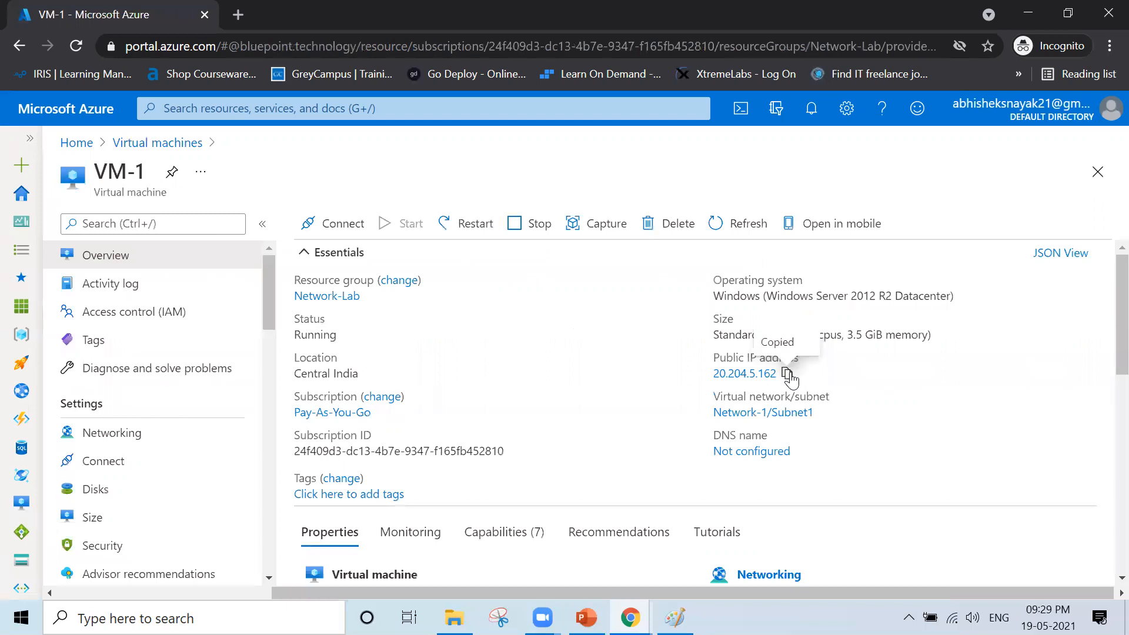
# - Launch Remote Desktop Connection (mstsc) and connect to VM-1 at 20.204.5.162
pyautogui.press('super+r')
pyautogui.write('mstsc')
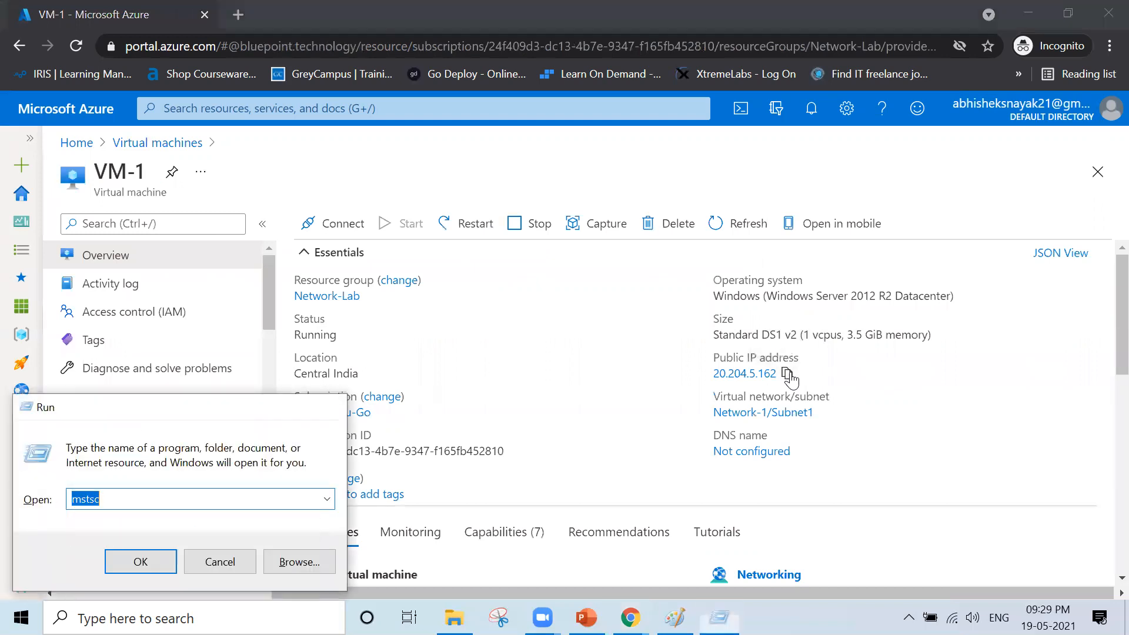
pyautogui.press('Return')
pyautogui.hotkey('ctrl', 'v')
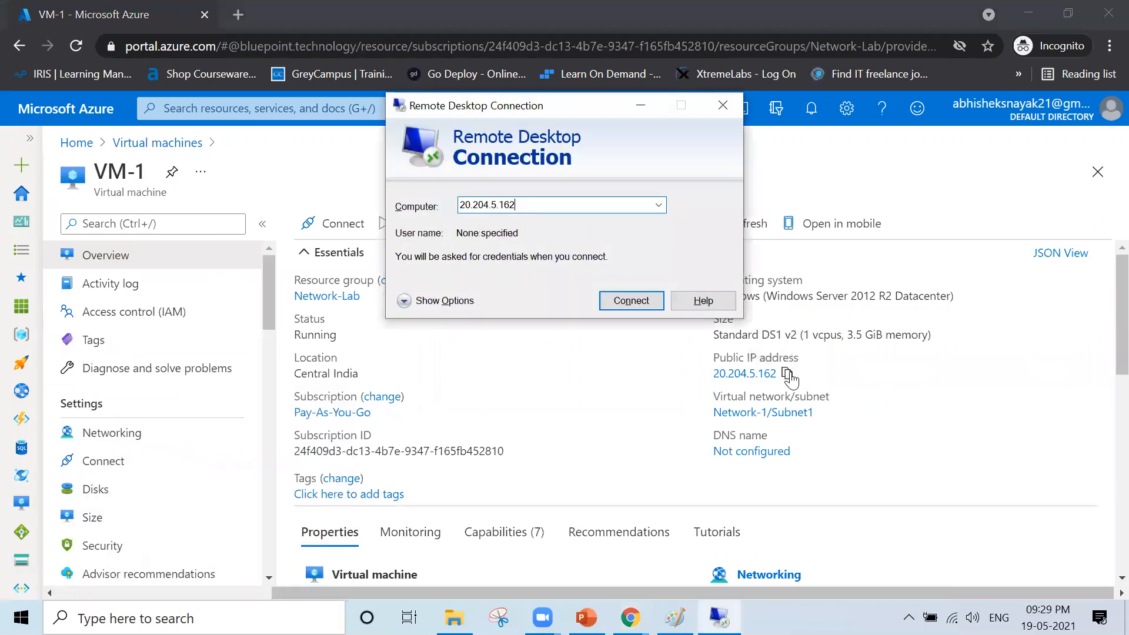
pyautogui.press('Return')
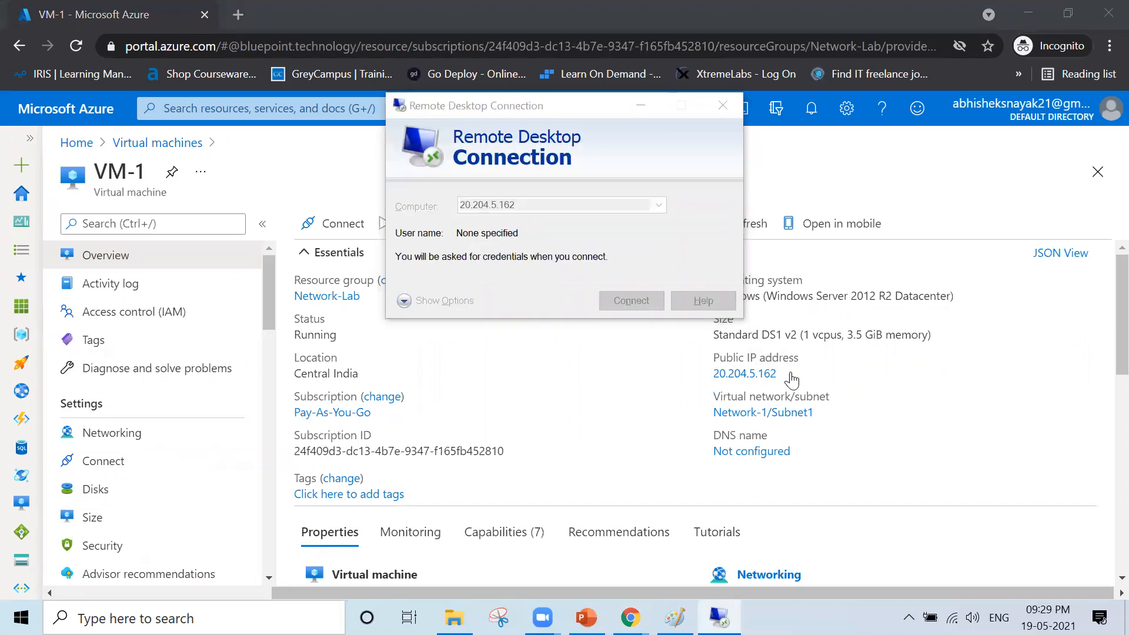
# - Sign in with the admin user name and password, and accept the certificate warning
pyautogui.write('administra')
pyautogui.press('BackSpace')
pyautogui.press('BackSpace')
pyautogui.press('BackSpace')
pyautogui.press('BackSpace')
pyautogui.press('BackSpace')
pyautogui.press('BackSpace')
pyautogui.press('BackSpace')
pyautogui.press('BackSpace')
pyautogui.press('BackSpace')
pyautogui.press('BackSpace')
pyautogui.write('winnadmi')
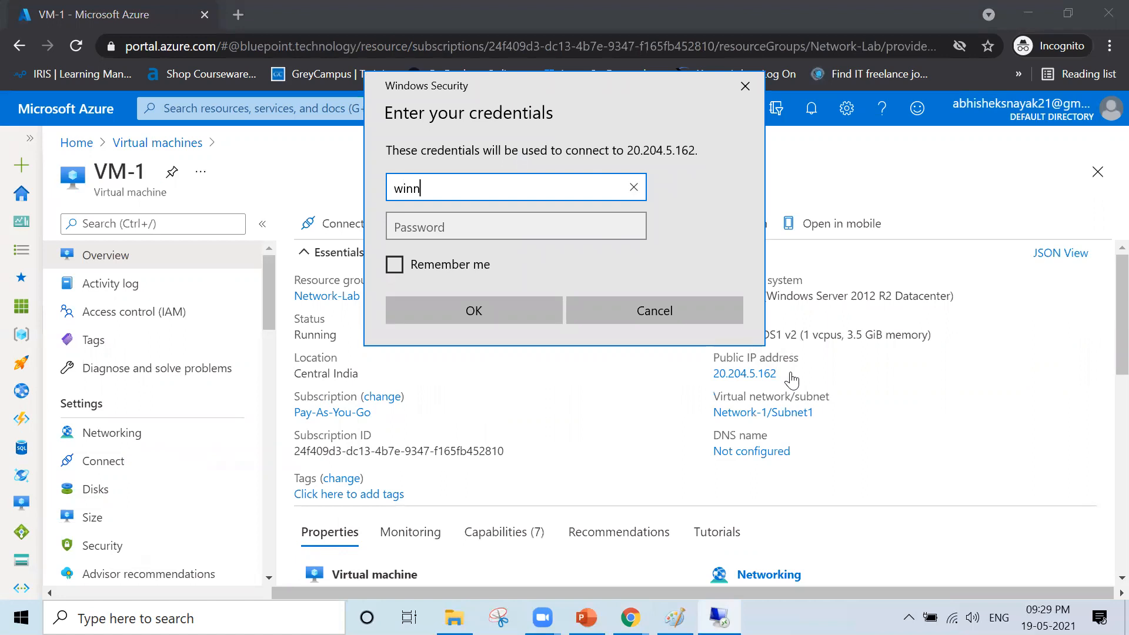
pyautogui.press('BackSpace')
pyautogui.press('BackSpace')
pyautogui.press('BackSpace')
pyautogui.press('BackSpace')
pyautogui.press('BackSpace')
pyautogui.press('BackSpace')
pyautogui.write('nadmin')
pyautogui.press('Tab')
pyautogui.write('P••••••••••••')
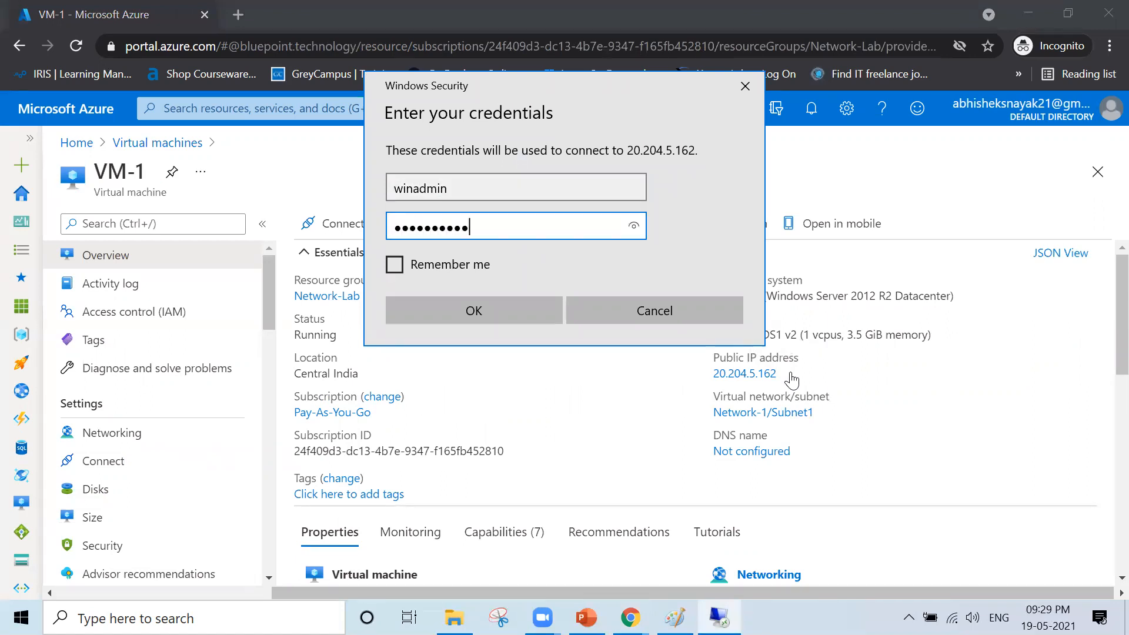
pyautogui.press('Return')
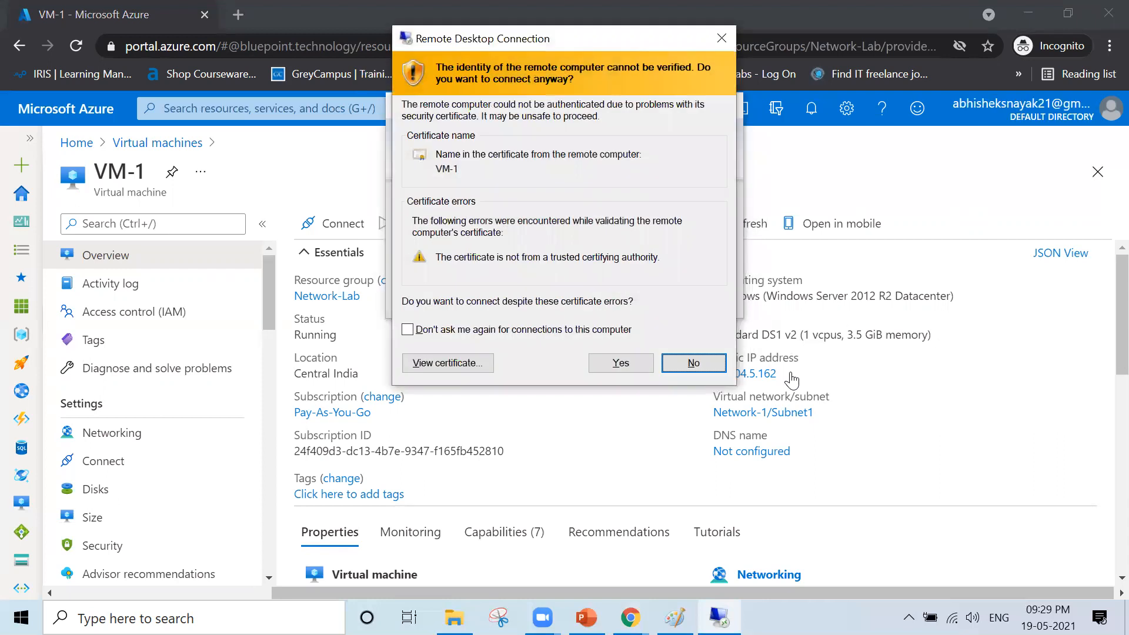
pyautogui.press('Left')
pyautogui.press('Return')
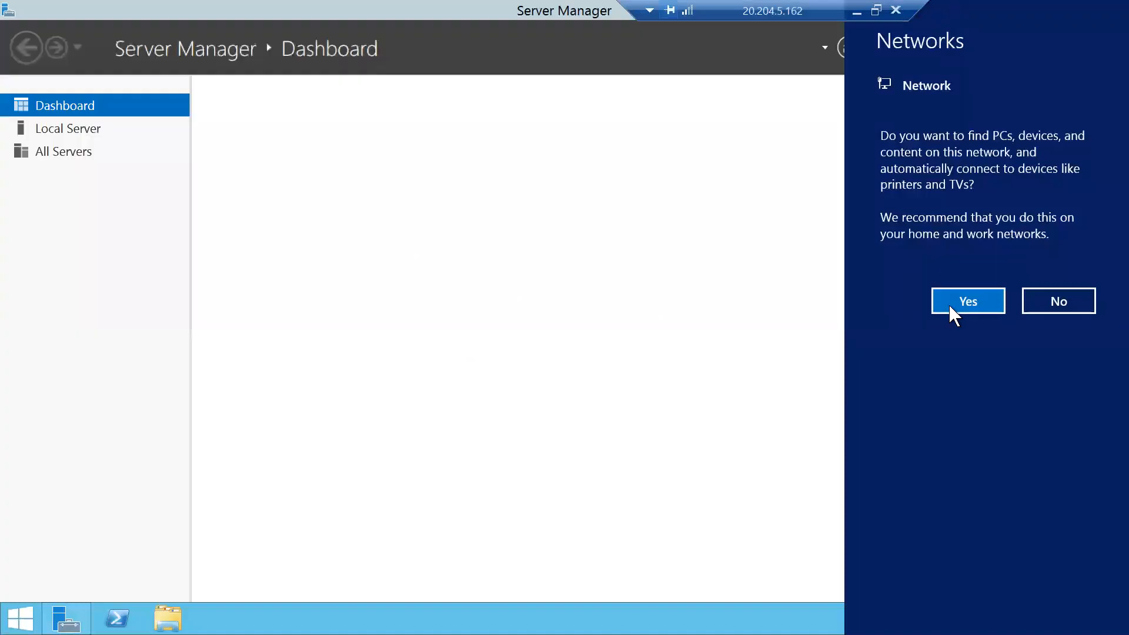
# - Allow network discovery on VM-1, then open VM-2 from the Virtual machines list
pyautogui.click(958, 305)
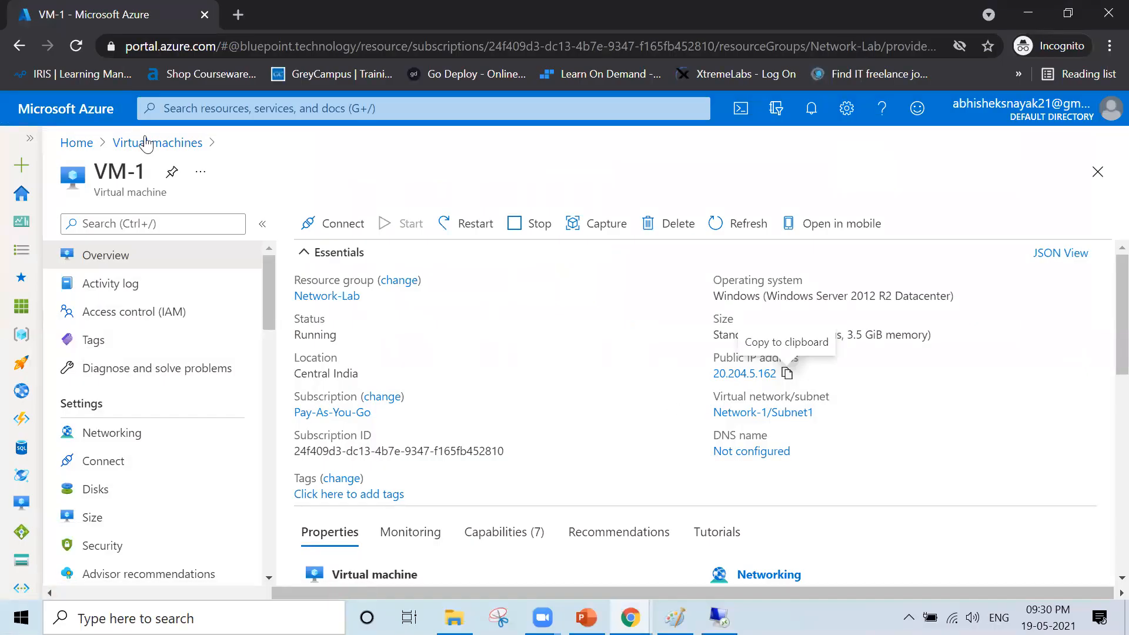
pyautogui.click(147, 144)
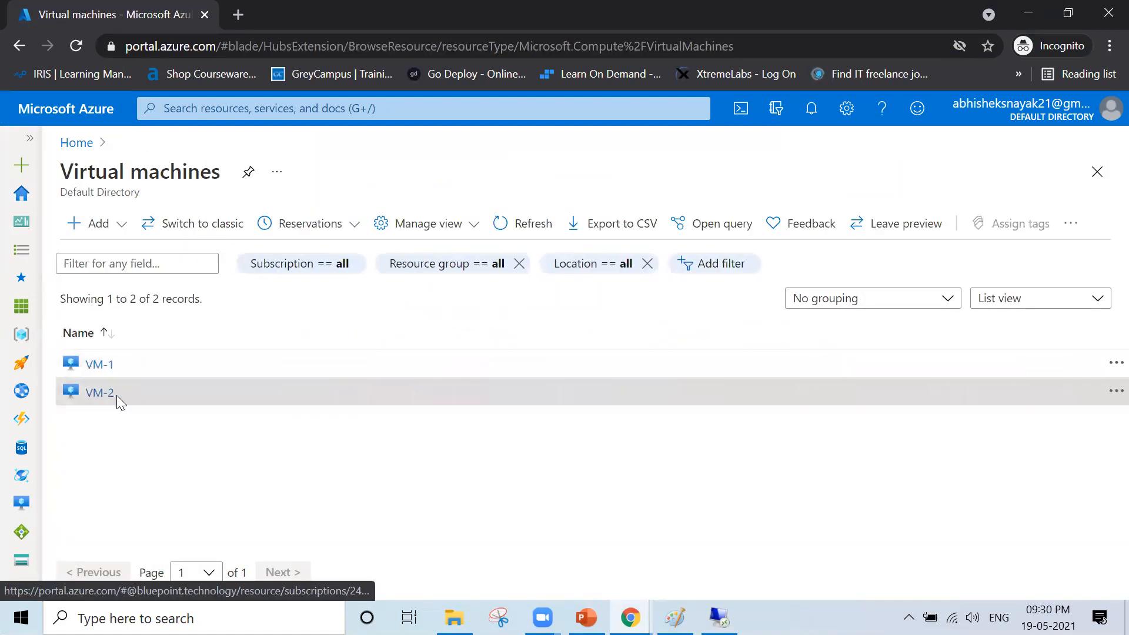
pyautogui.click(117, 393)
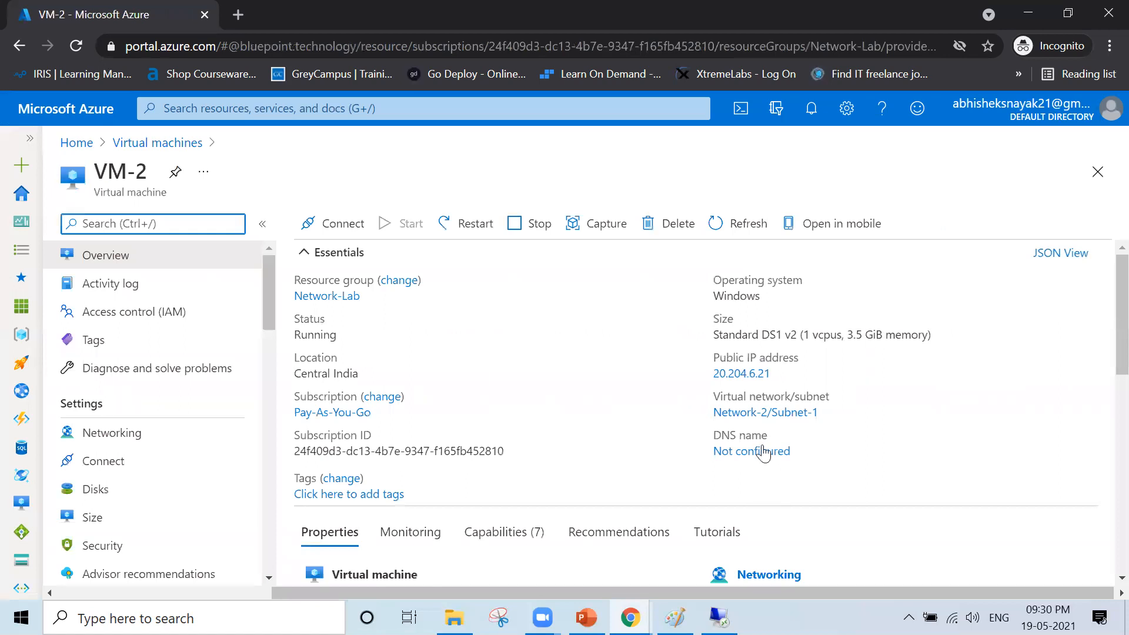
# - Copy VM-2's public IP and start a Remote Desktop connection (mstsc) to 20.204.6.21
pyautogui.click(780, 374)
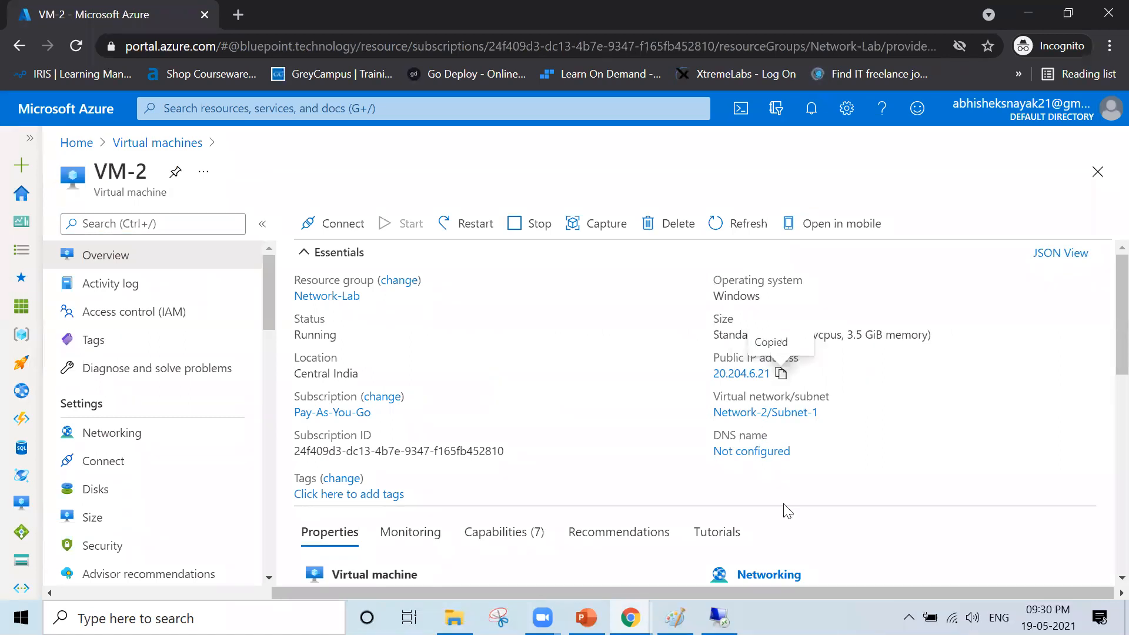
pyautogui.click(718, 617)
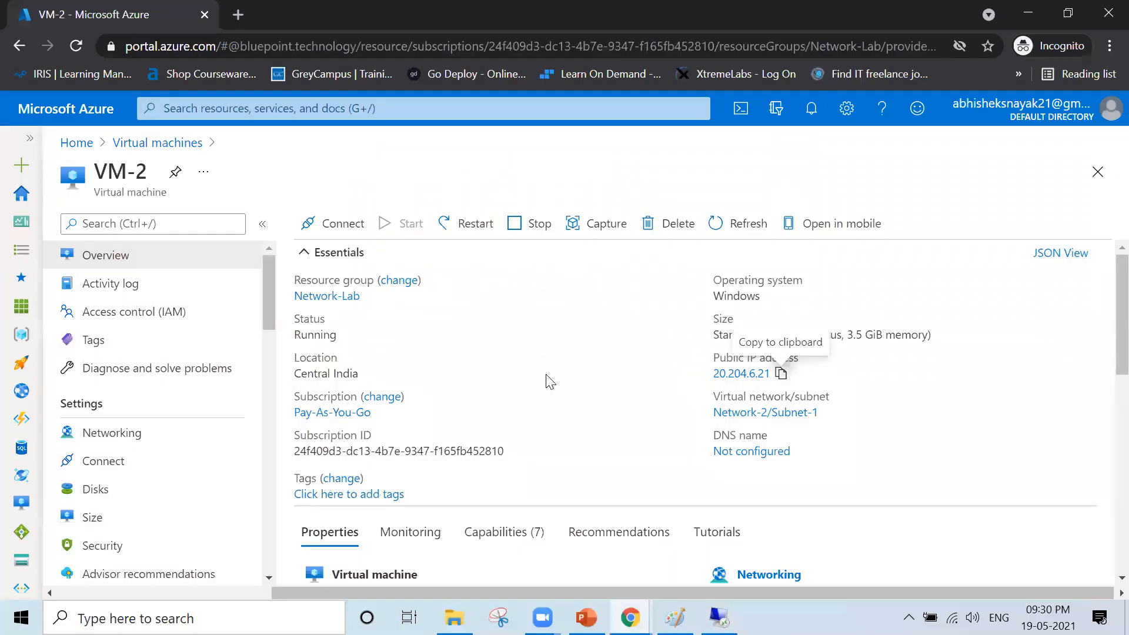
pyautogui.press('super+r')
pyautogui.write('mstsc')
pyautogui.press('Return')
pyautogui.hotkey('ctrl', 'v')
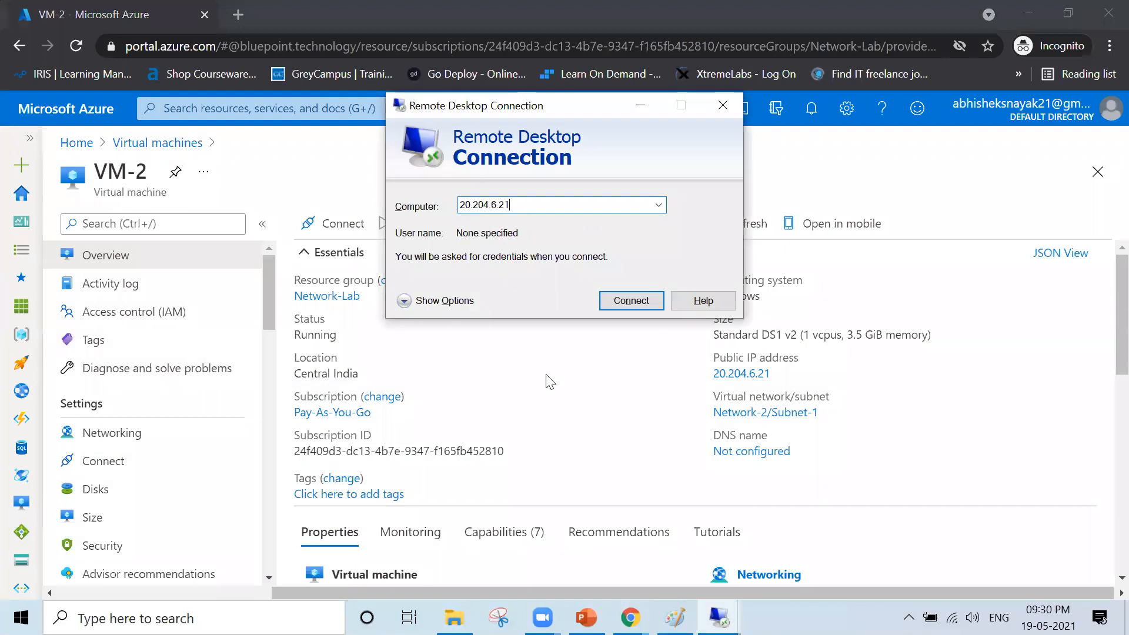
pyautogui.press('Return')
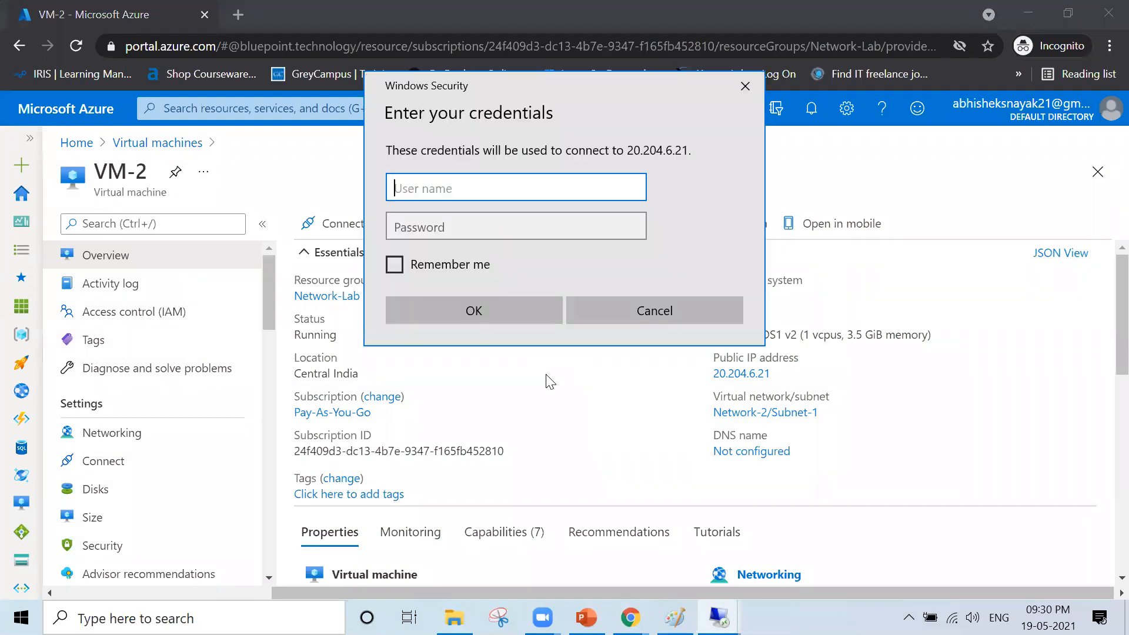
# - Enter the admin user name and password, and accept the untrusted certificate
pyautogui.write('winadmin')
pyautogui.press('Tab')
pyautogui.write('••••••••••••')
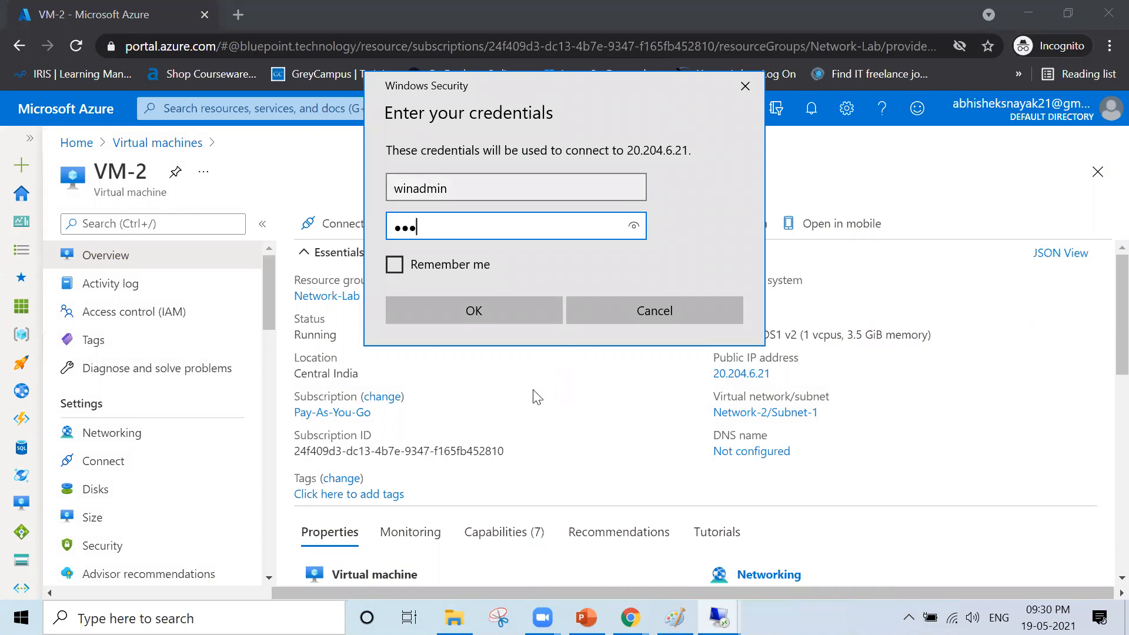
pyautogui.write('•')
pyautogui.press('Return')
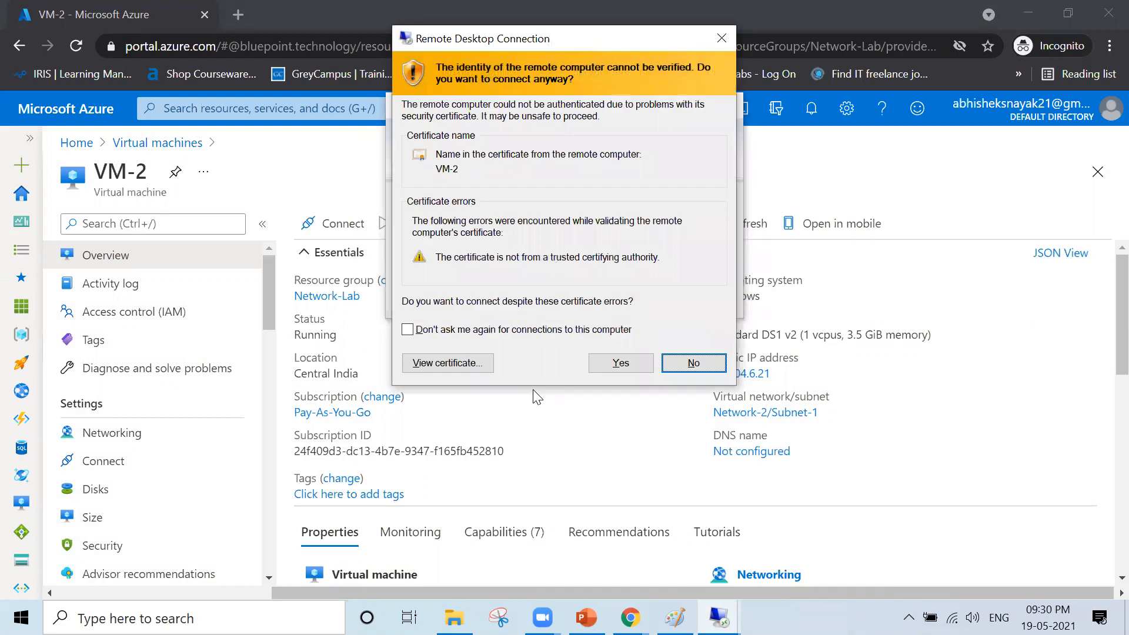
pyautogui.hotkey('alt', 'y')
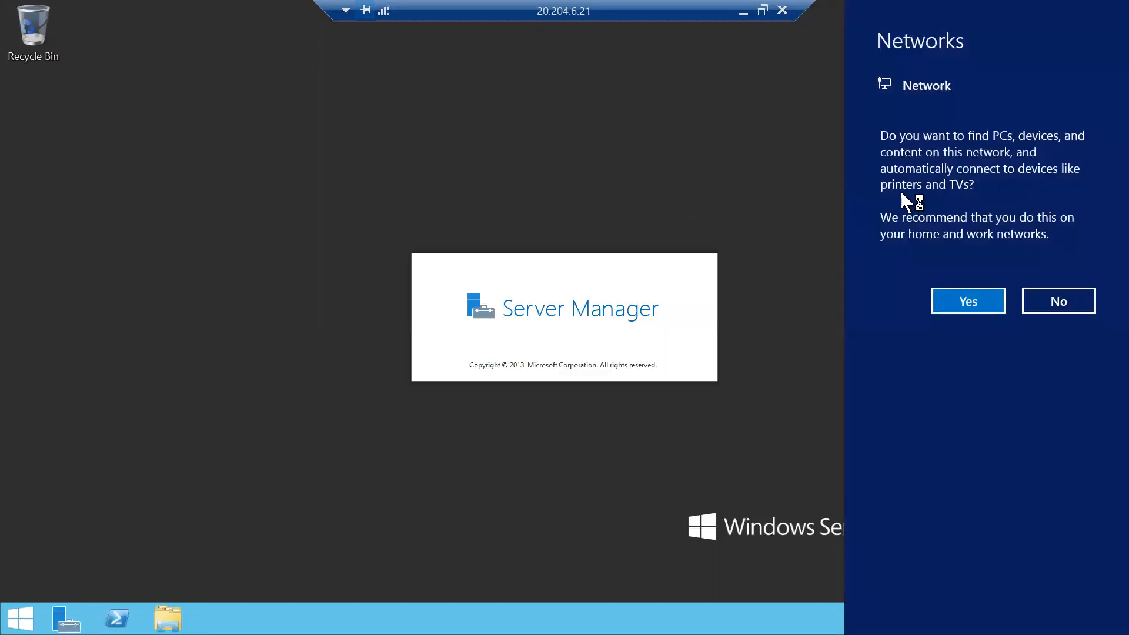
# - Allow network discovery on VM-2 and close Server Manager to reveal the desktop
pyautogui.click(974, 302)
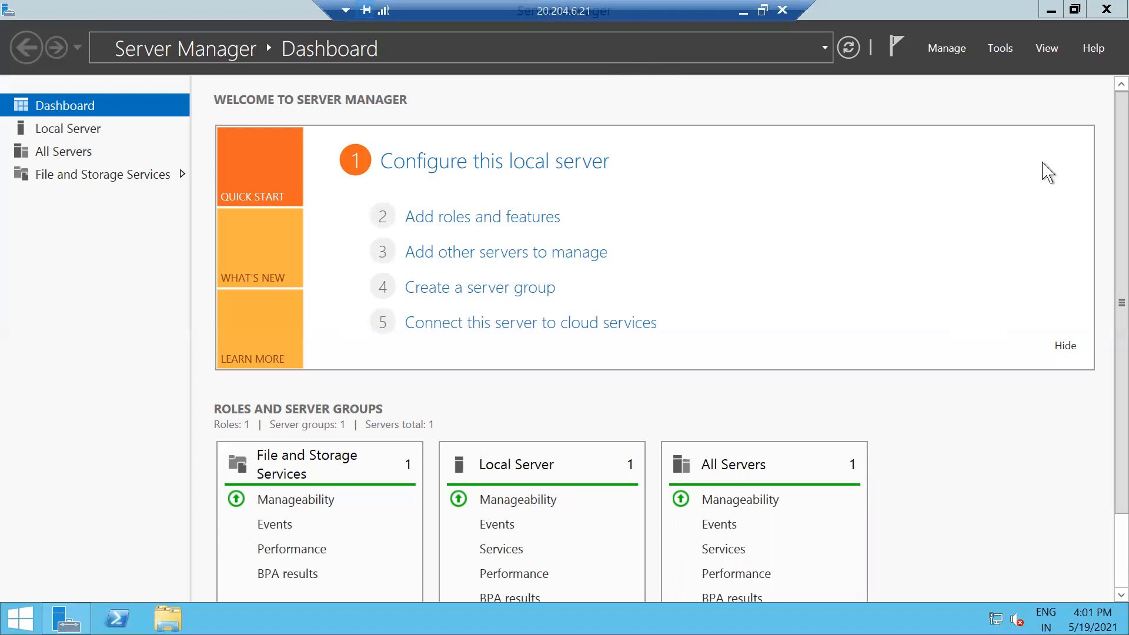
pyautogui.click(1106, 9)
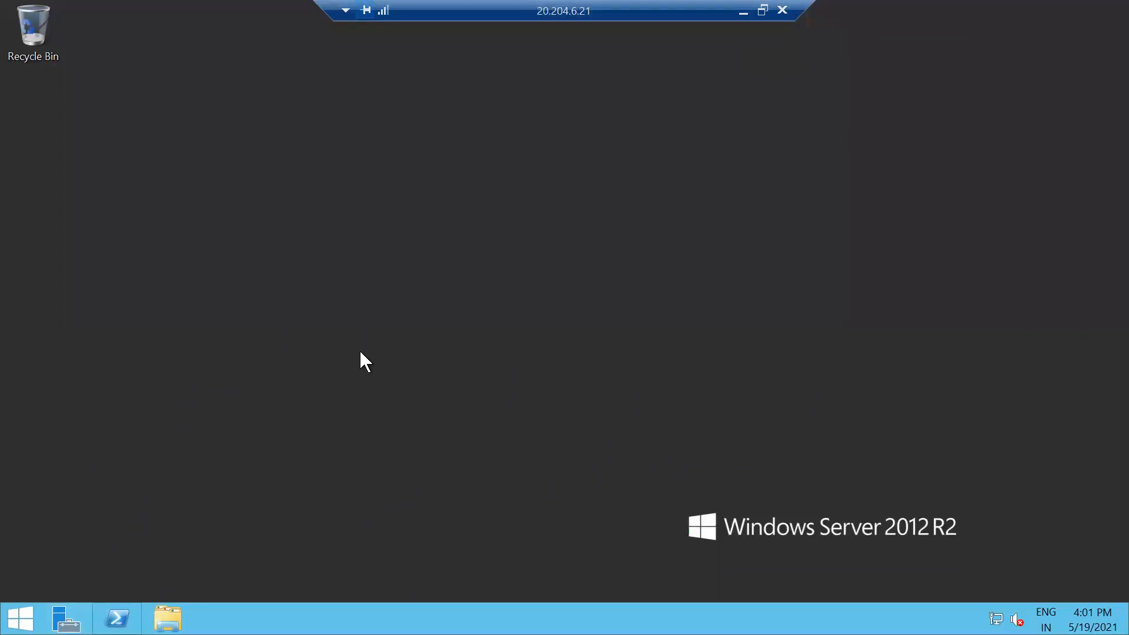
# - Run ipconfig in PowerShell to check VM-2's IPv4 address 10.10.10.4
pyautogui.write('po')
pyautogui.write('config')
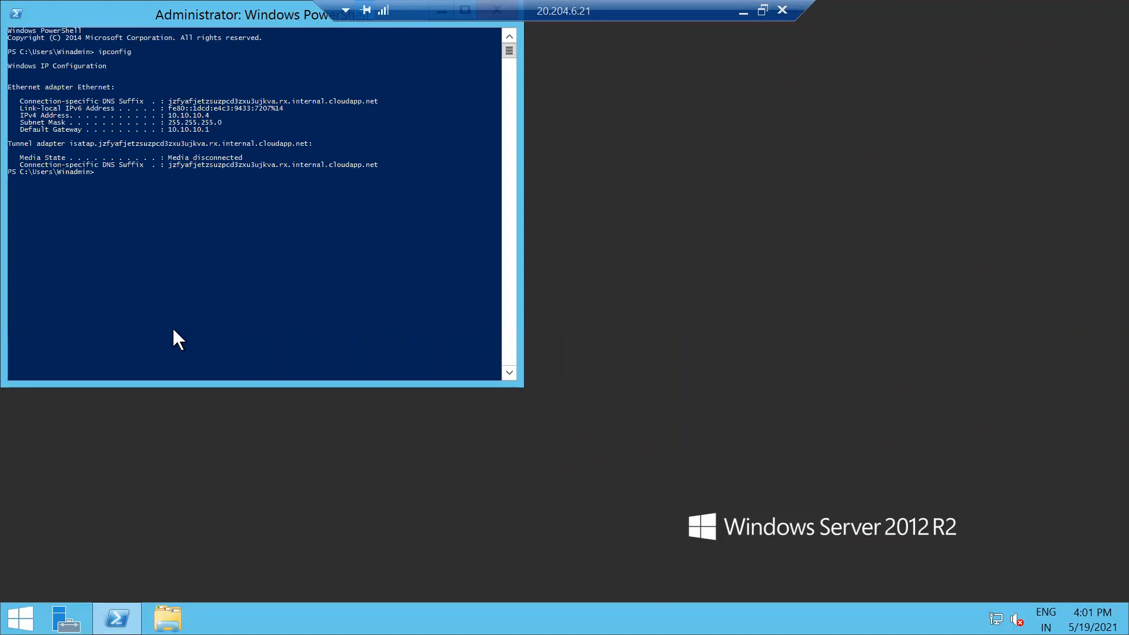
pyautogui.moveTo(168, 112); pyautogui.dragTo(203, 113)
pyautogui.click(223, 242)
pyautogui.press('Escape')
# - Ping VM-1 at 192.168.10.4 and confirm all 4 requests time out
pyautogui.write('ping 192.168.10.')
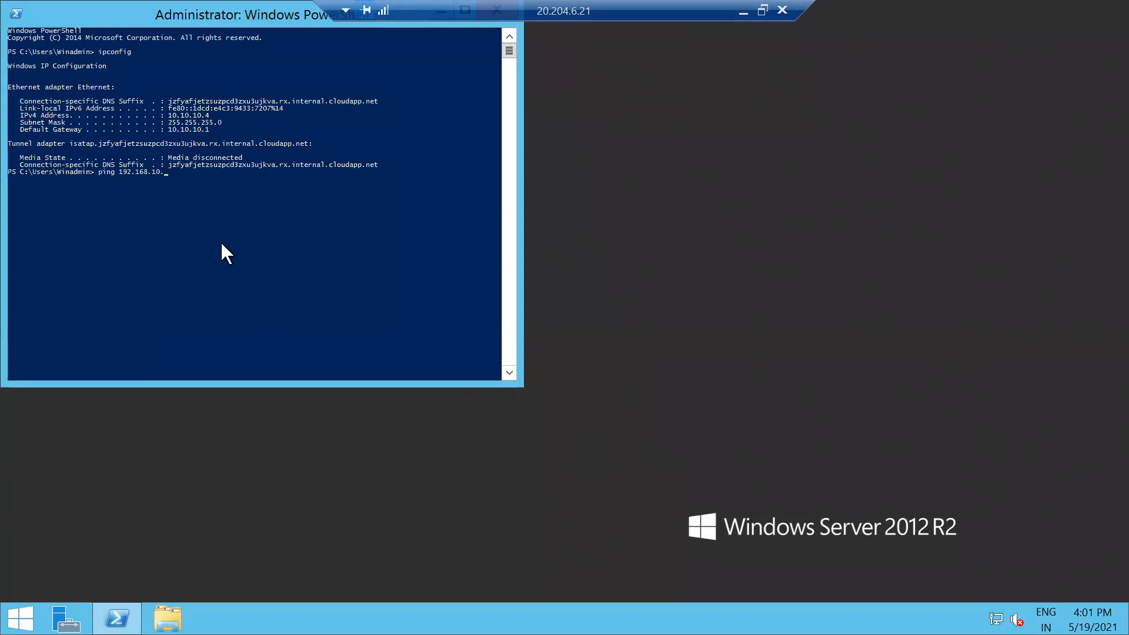
pyautogui.write('4')
pyautogui.press('Return')
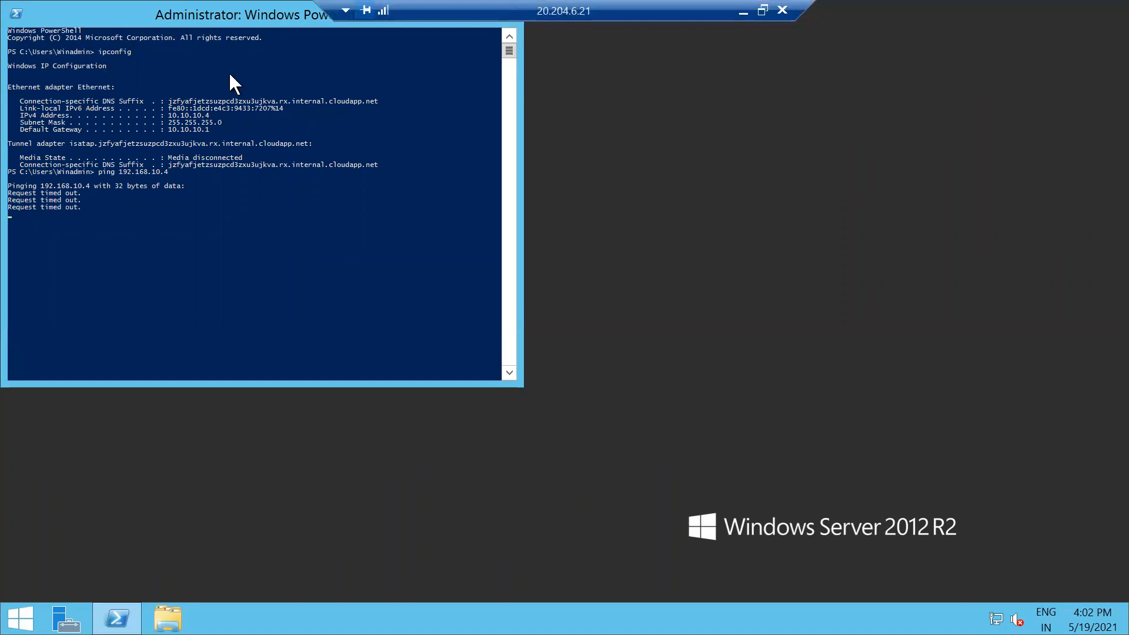
pyautogui.click(709, 137)
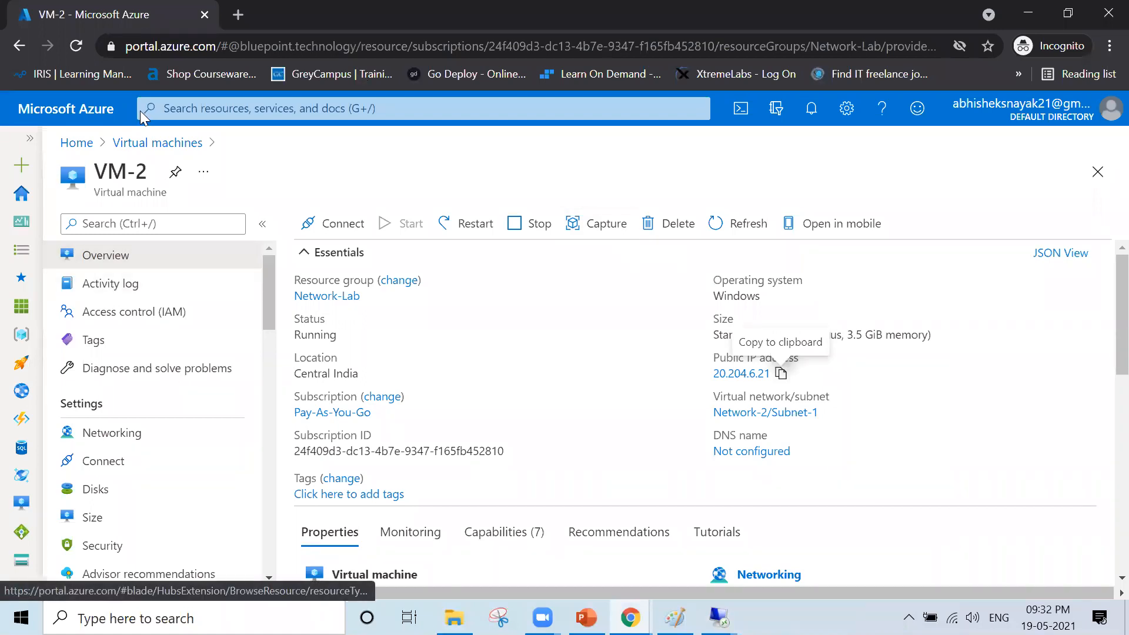
# - Open the Network-1 virtual network and view its 192.168.0.0/16 address space
pyautogui.click(76, 144)
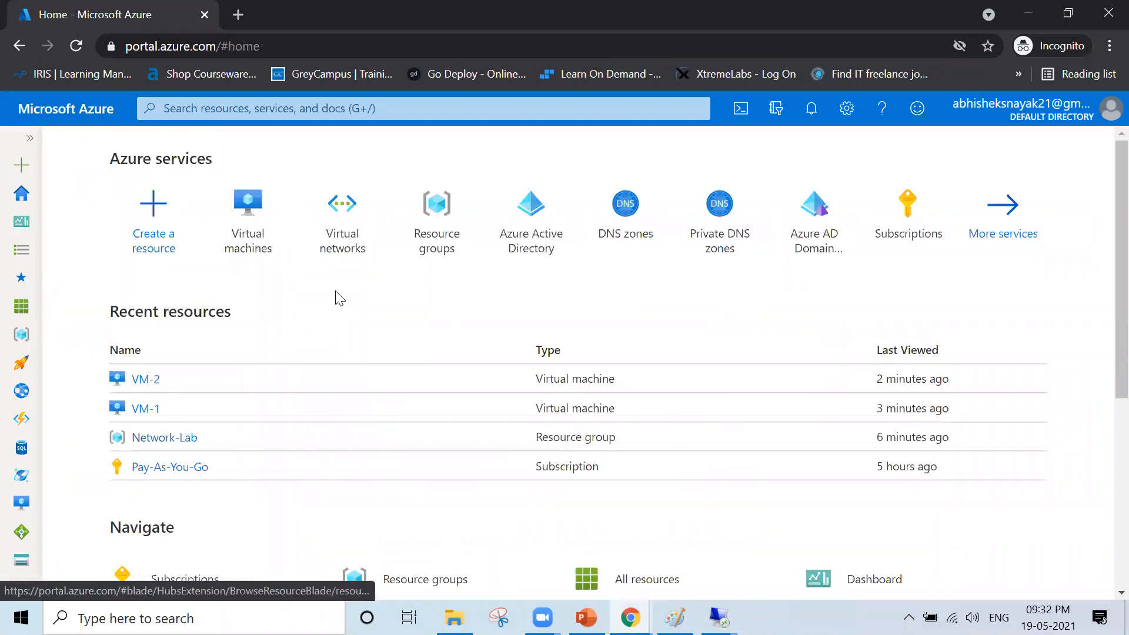
pyautogui.click(345, 241)
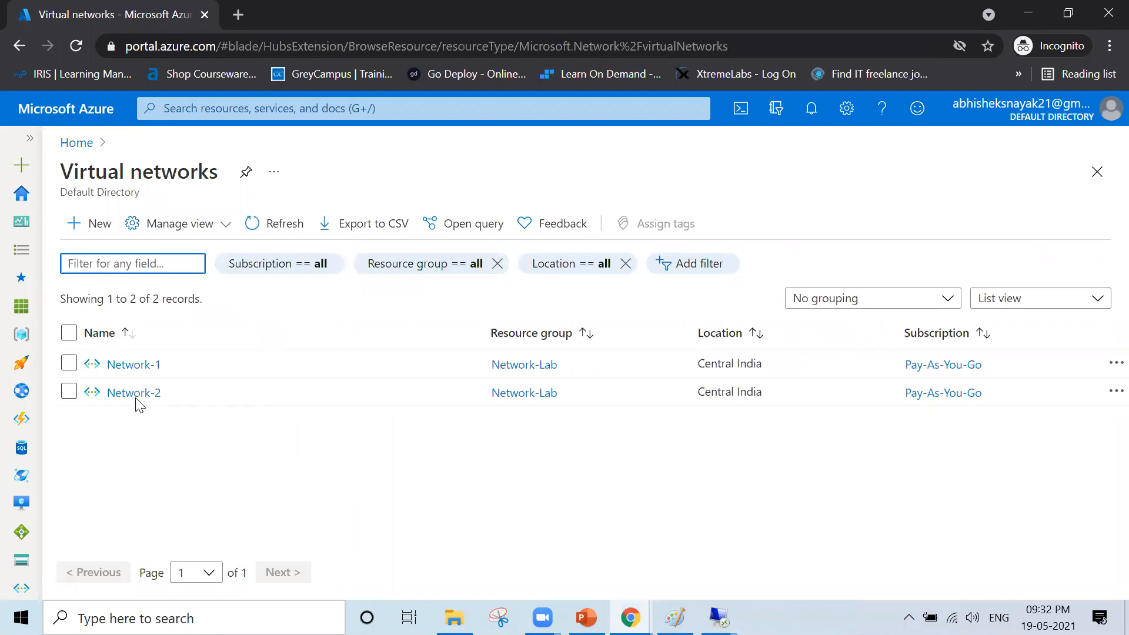
pyautogui.click(125, 367)
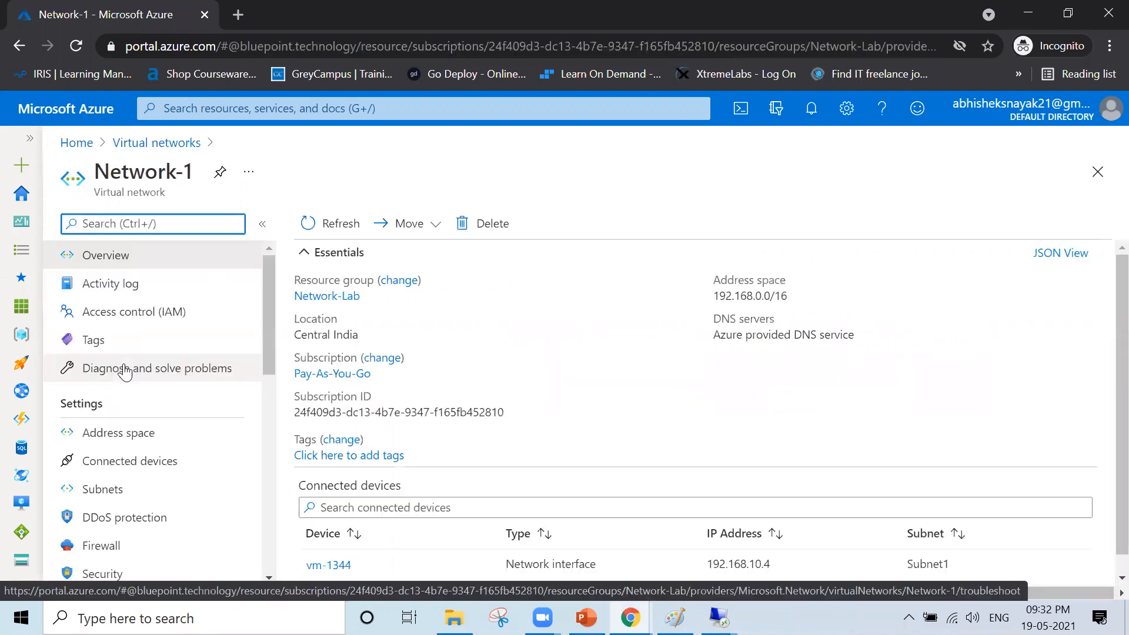
pyautogui.scroll(-3, 153, 444)
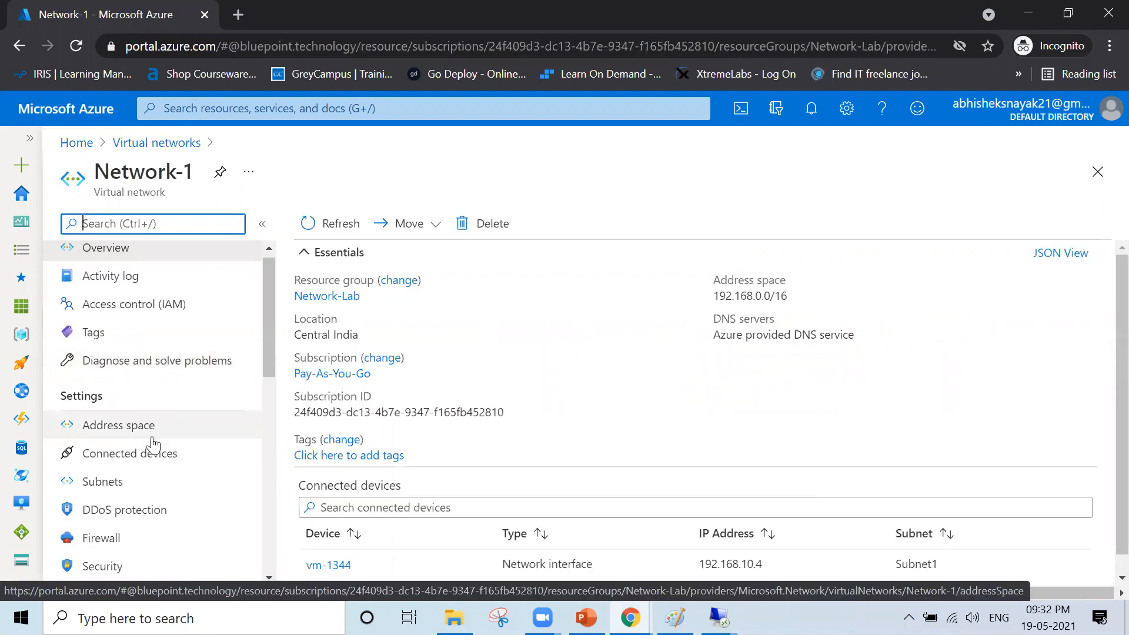
pyautogui.scroll(-3, 153, 445)
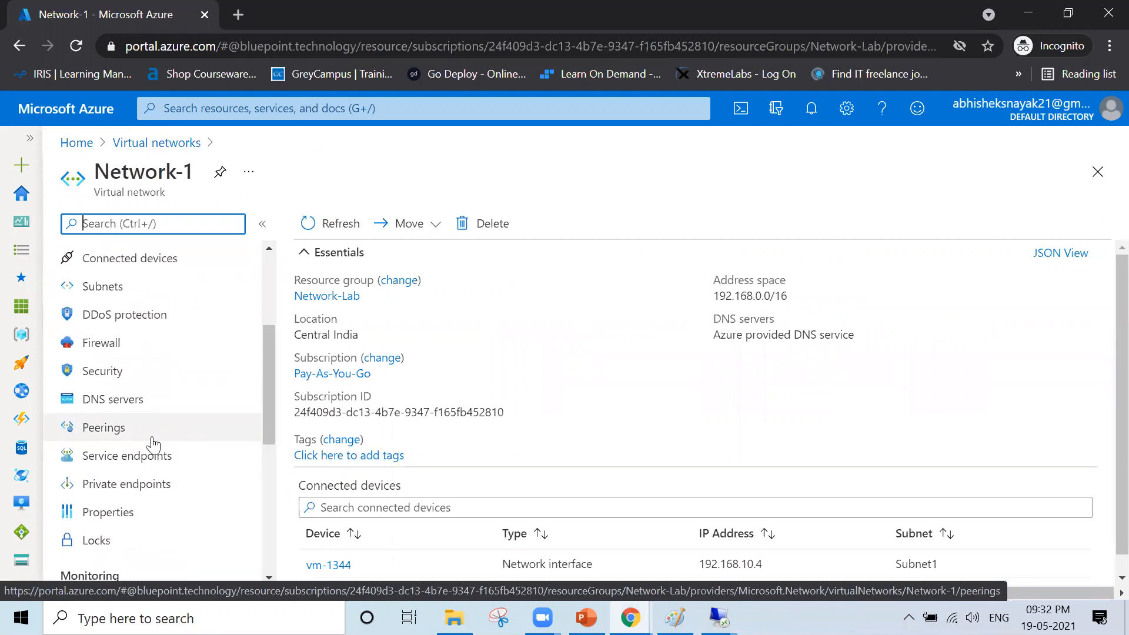
pyautogui.scroll(3, 153, 446)
pyautogui.scroll(2, 153, 446)
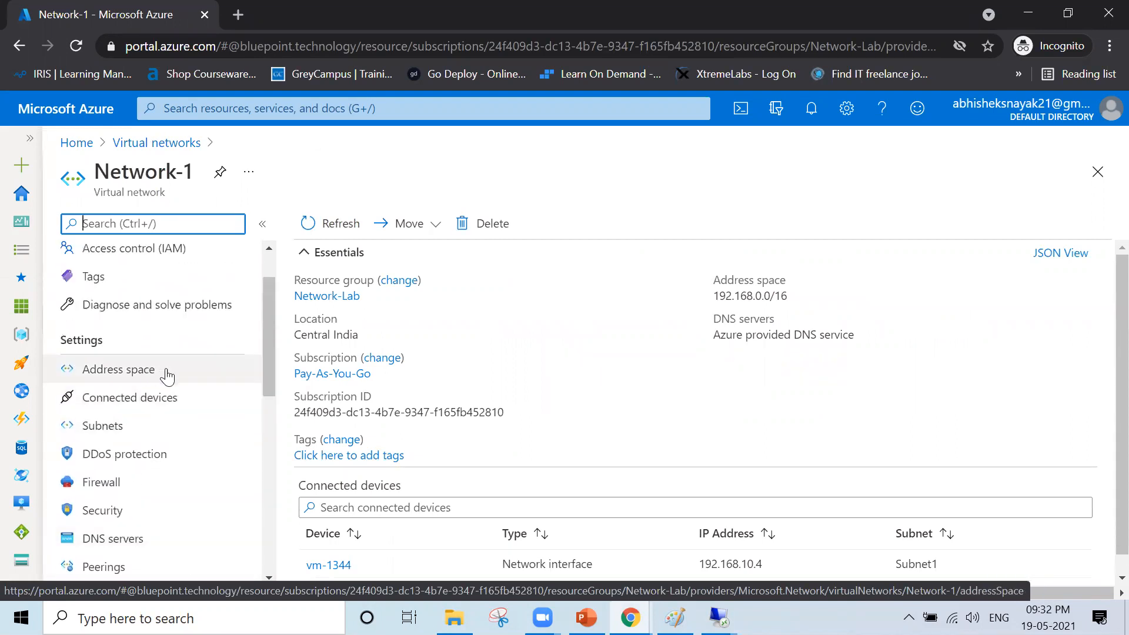
pyautogui.click(167, 376)
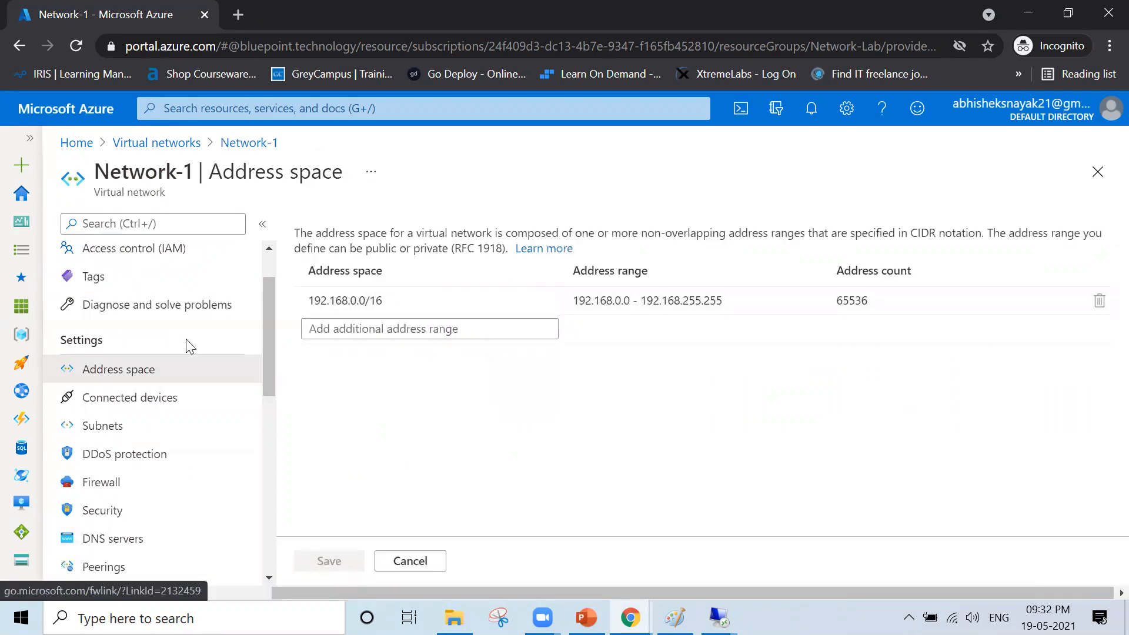
pyautogui.scroll(-3, 194, 429)
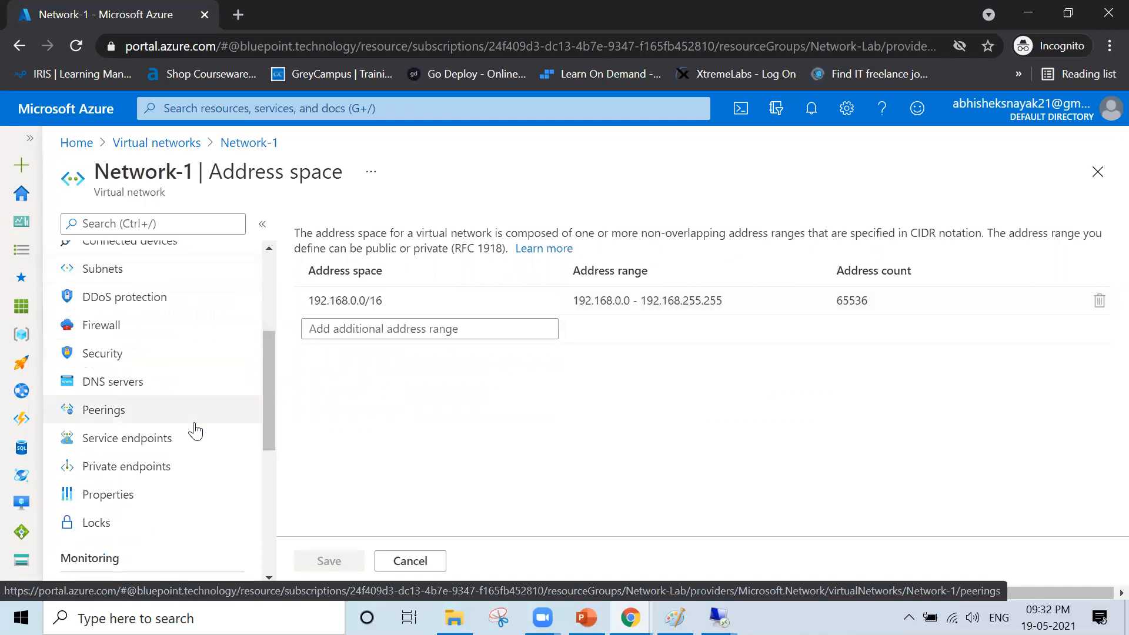
pyautogui.scroll(3, 167, 417)
pyautogui.scroll(-2, 167, 416)
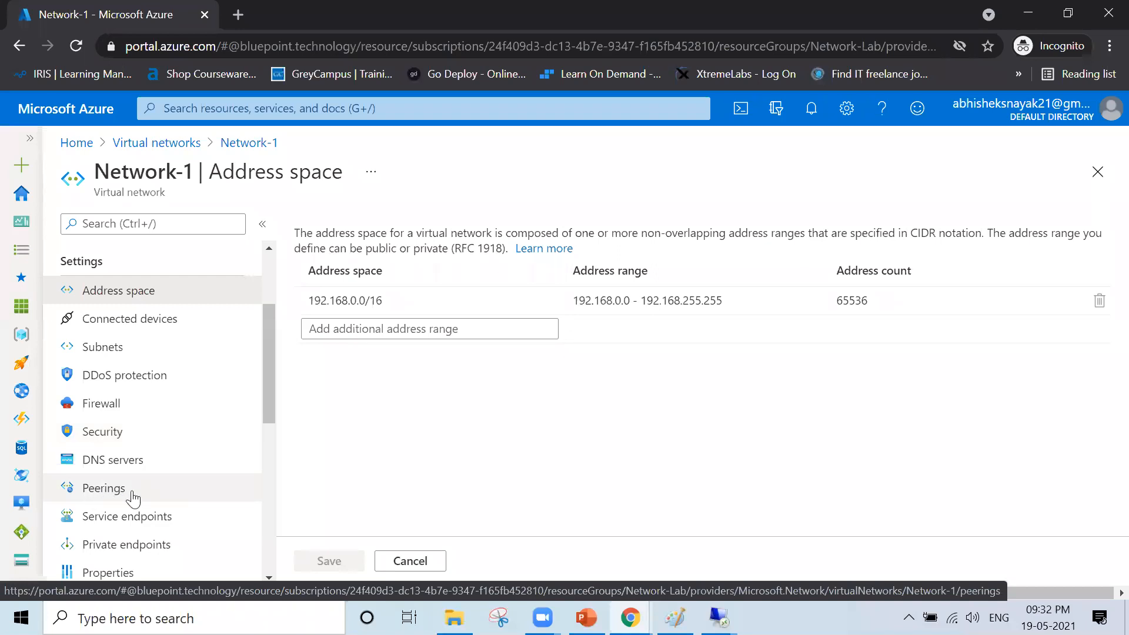
# - Add a new peering on Network-1 with local link name Network-1_To_Network-2
pyautogui.click(124, 503)
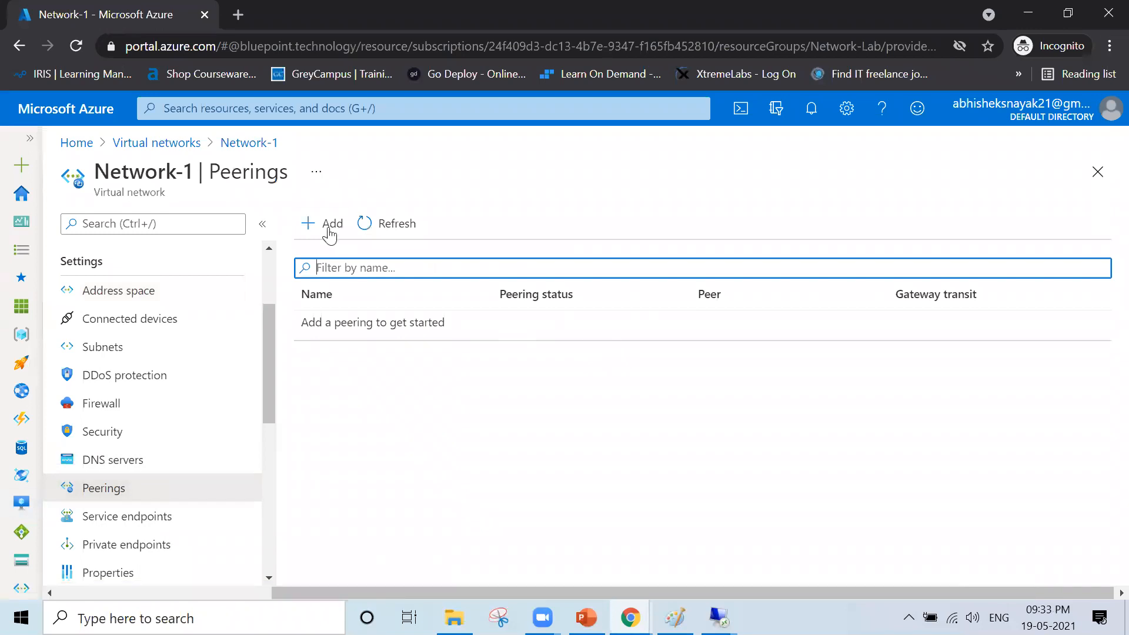
pyautogui.click(319, 236)
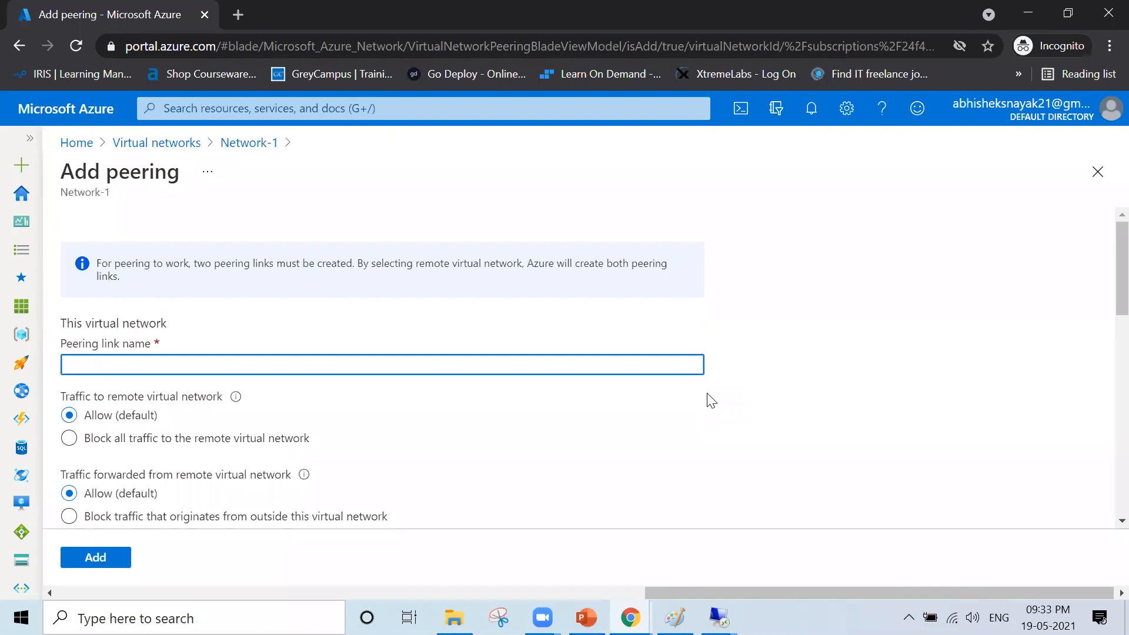
pyautogui.write('Network-1_To_Network-2')
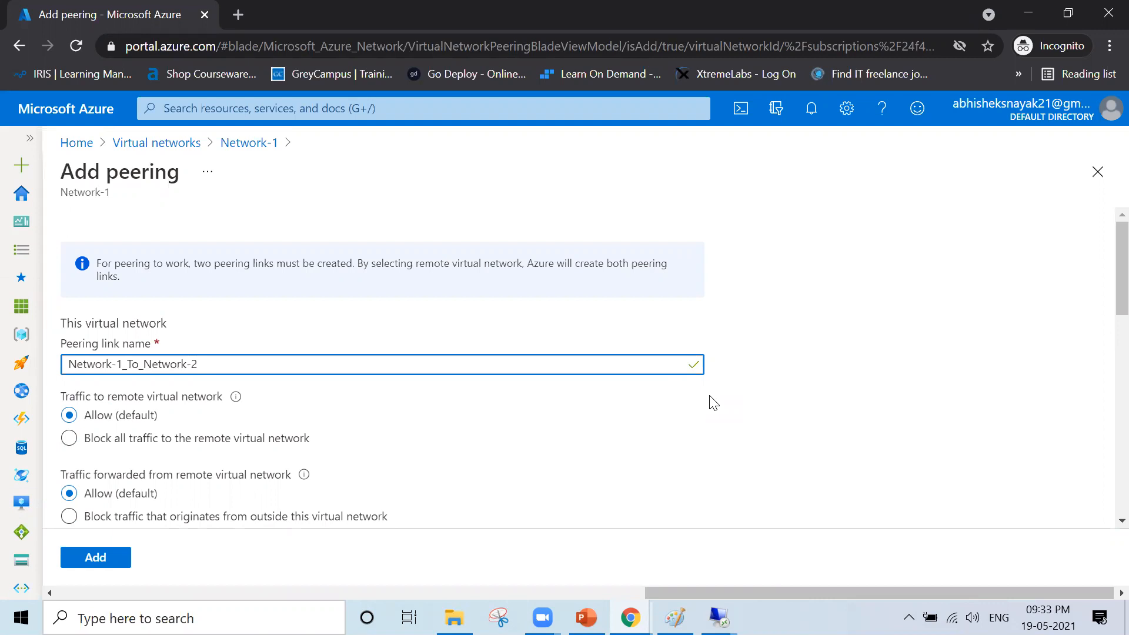
pyautogui.scroll(-2, 813, 386)
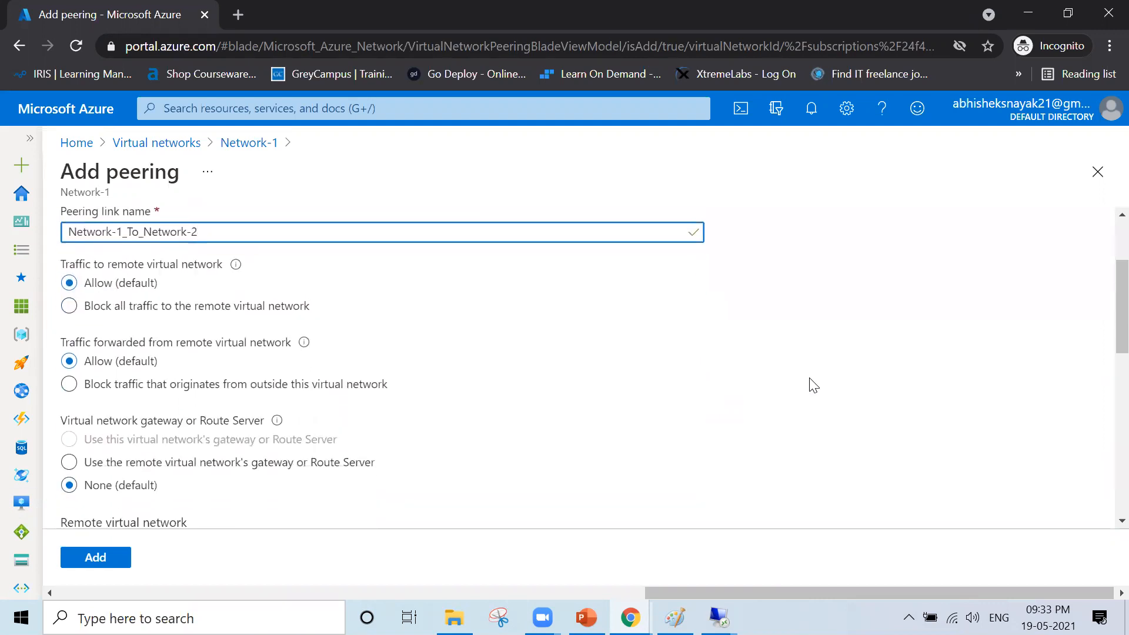
pyautogui.scroll(-1, 813, 385)
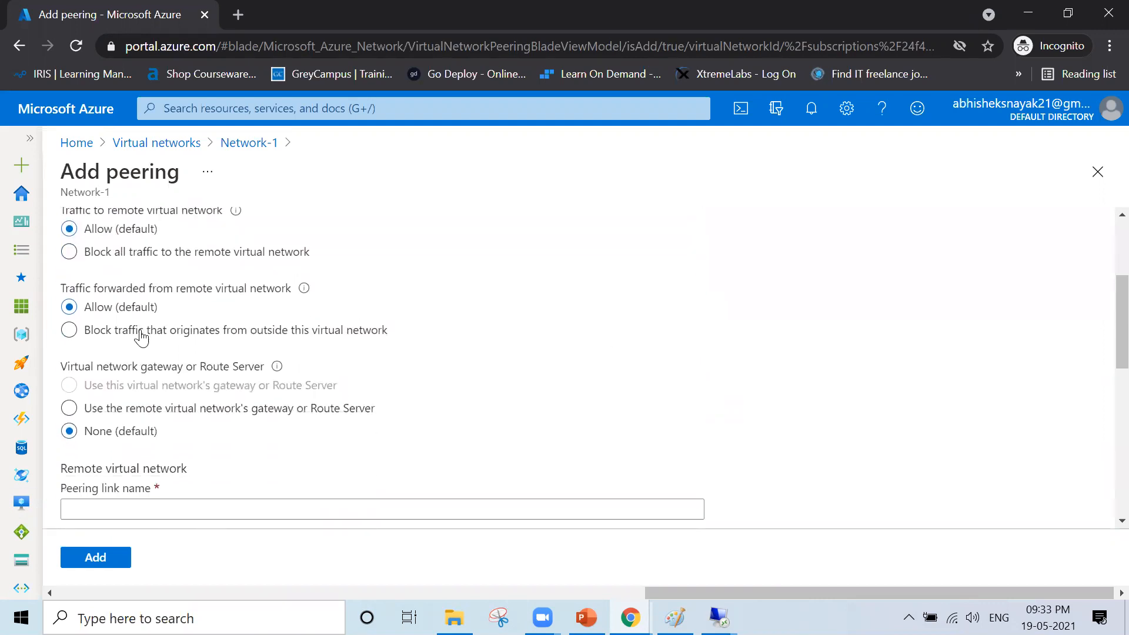
pyautogui.scroll(1, 138, 336)
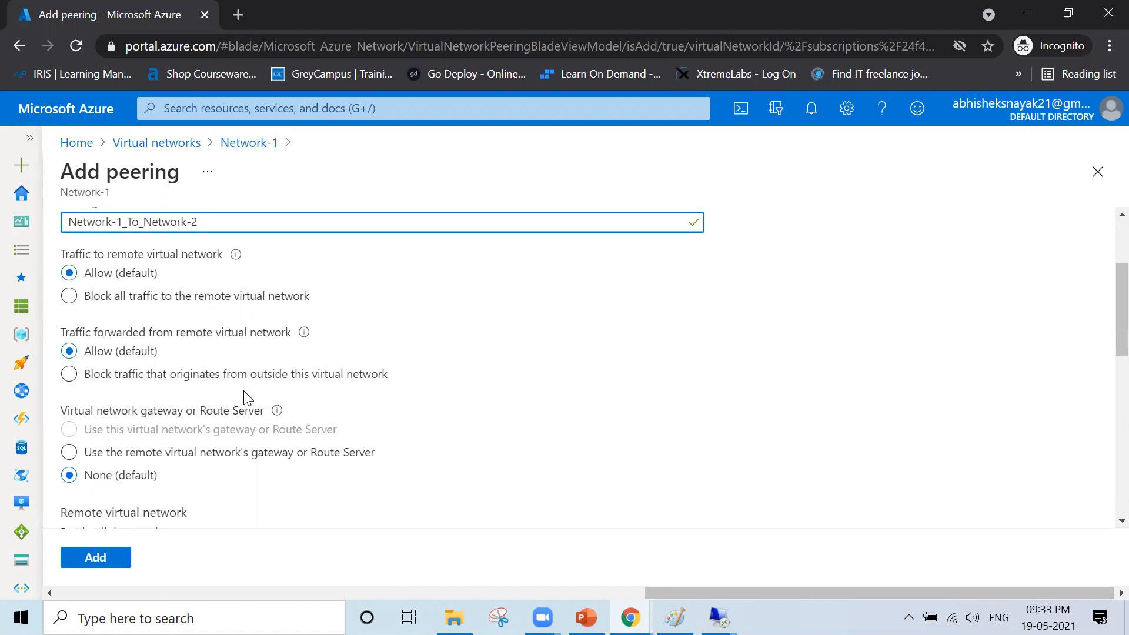
pyautogui.scroll(-2, 246, 397)
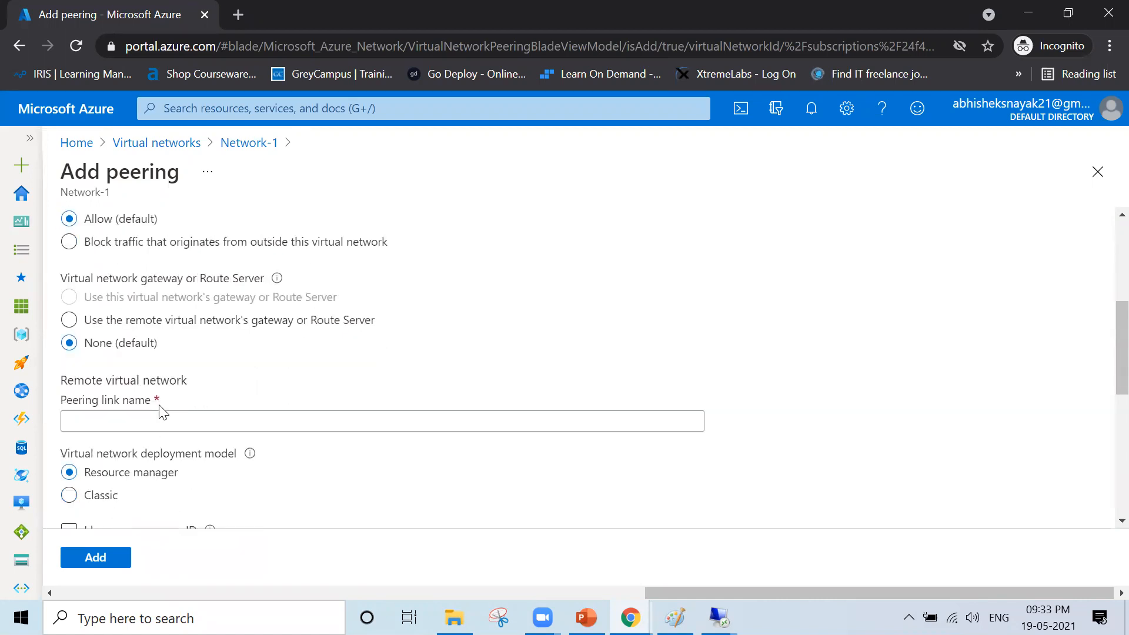
pyautogui.scroll(-1, 144, 412)
pyautogui.scroll(-1, 144, 412)
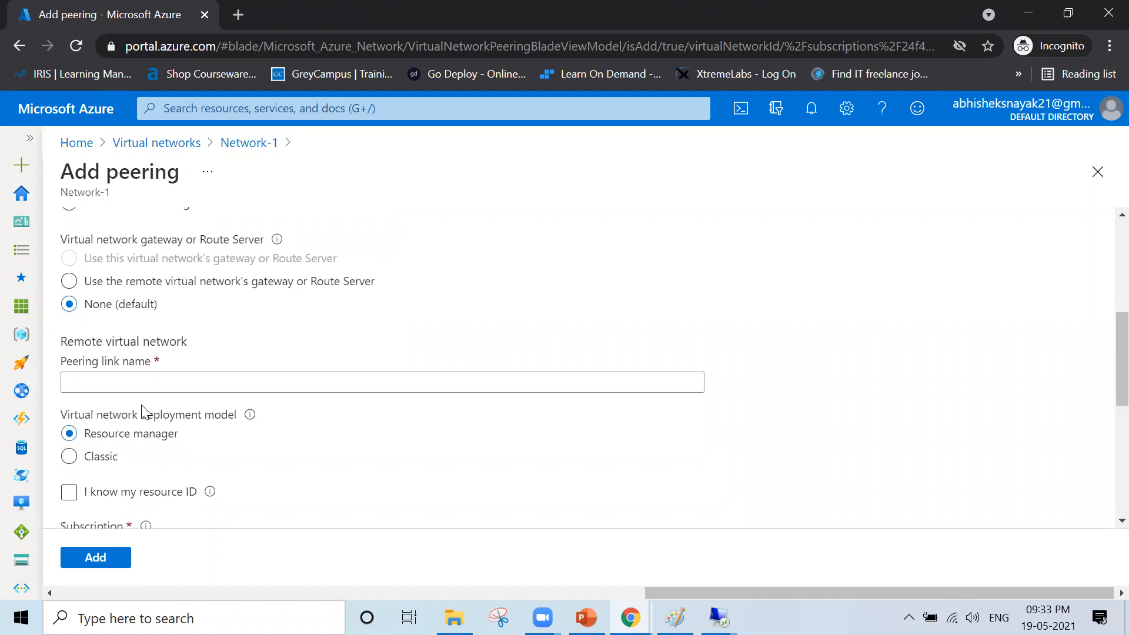
pyautogui.scroll(-1, 144, 411)
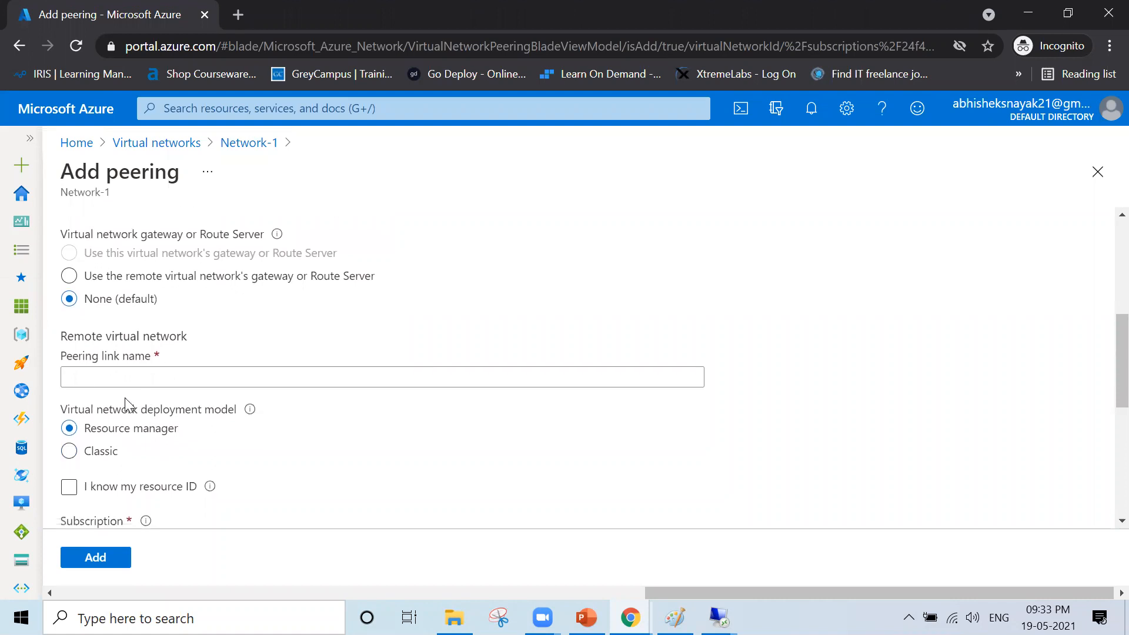
# - Name the remote peering link Network-2_To_Network-1
pyautogui.click(108, 377)
pyautogui.click(108, 377)
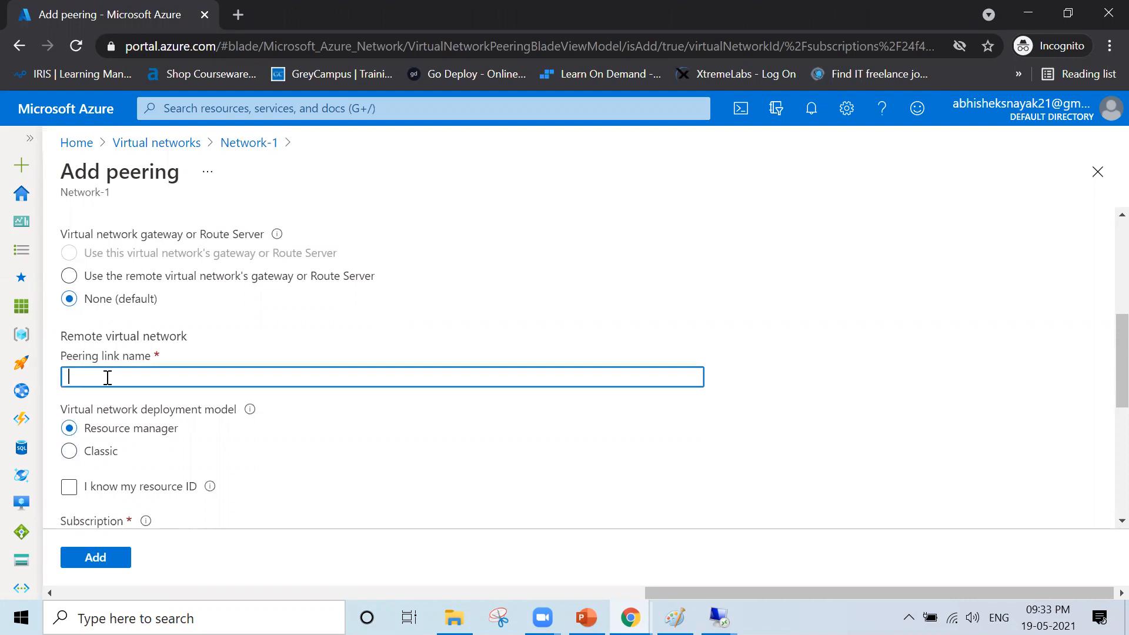
pyautogui.write('N')
pyautogui.scroll(-2, 108, 377)
pyautogui.scroll(3, 108, 377)
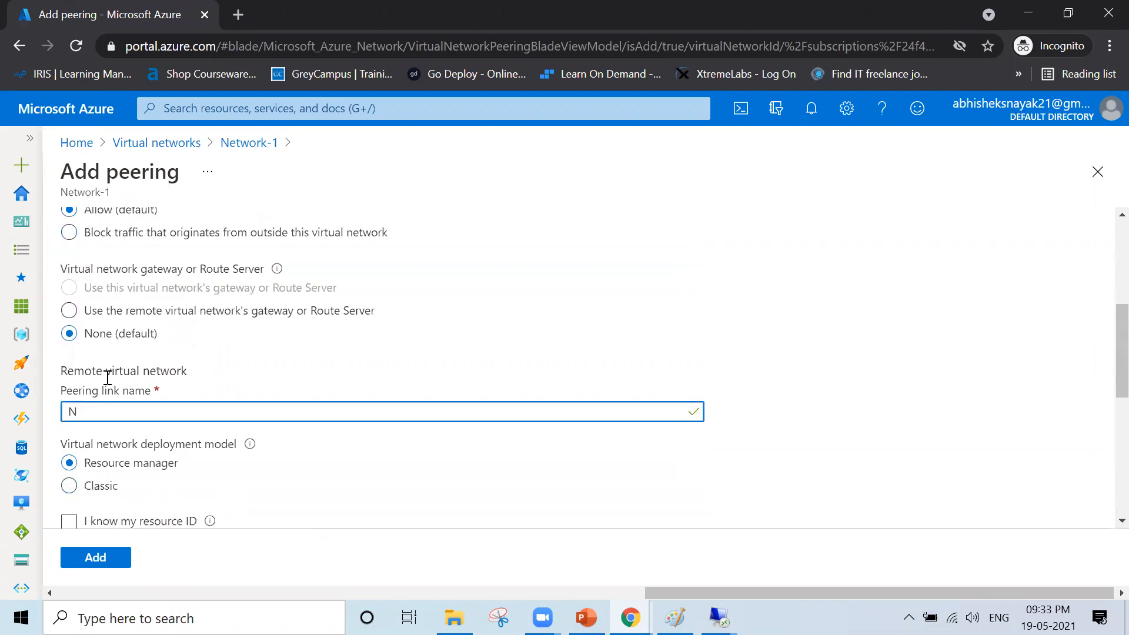
pyautogui.write('etwork-2_To_Network-1')
pyautogui.scroll(3, 455, 405)
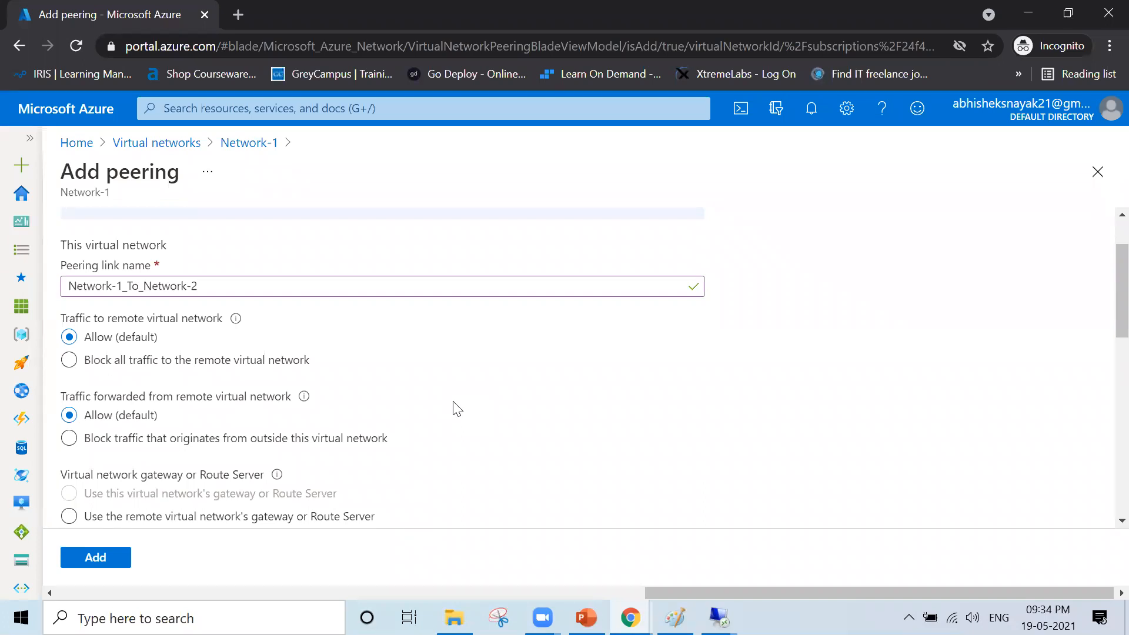
pyautogui.scroll(-4, 457, 408)
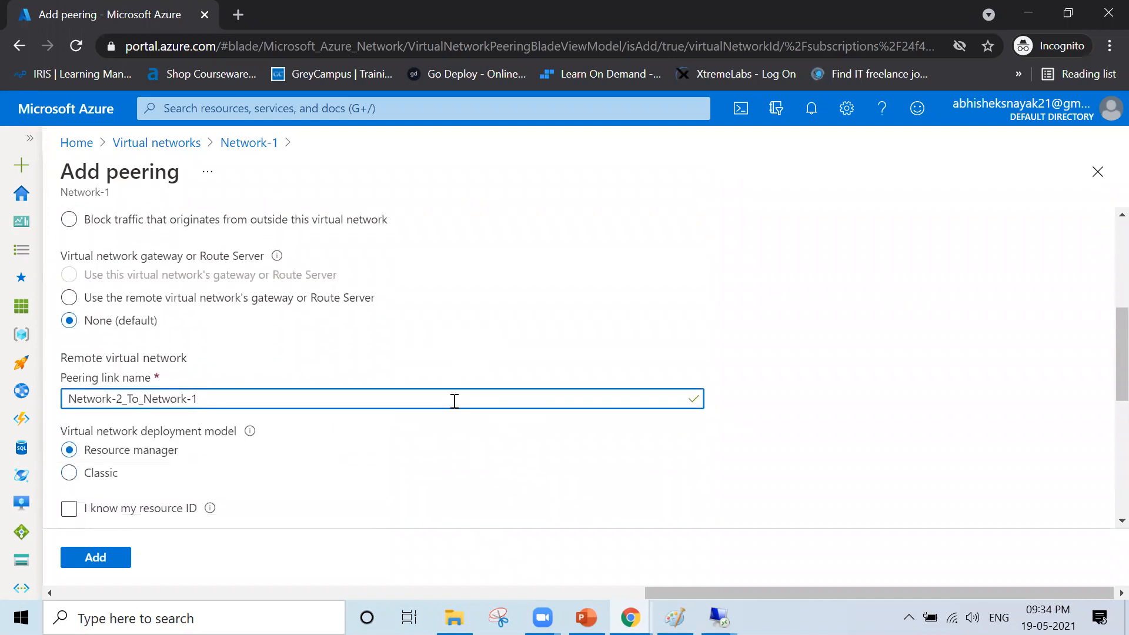
pyautogui.scroll(-4, 454, 401)
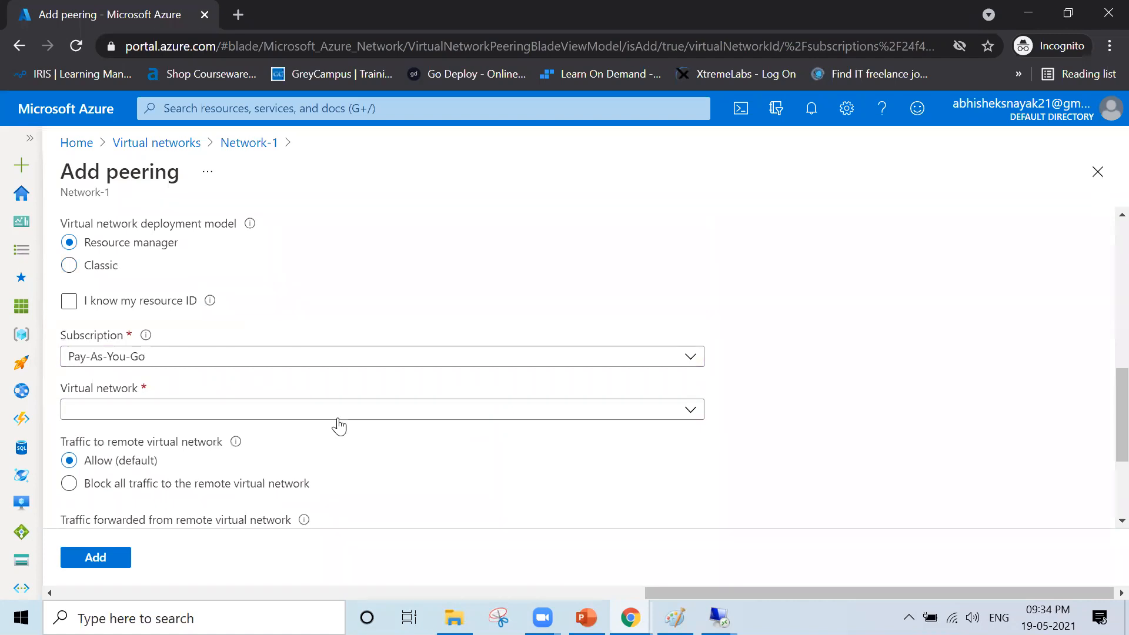
# - Select Network-2 as the remote virtual network and add the peering
pyautogui.click(353, 418)
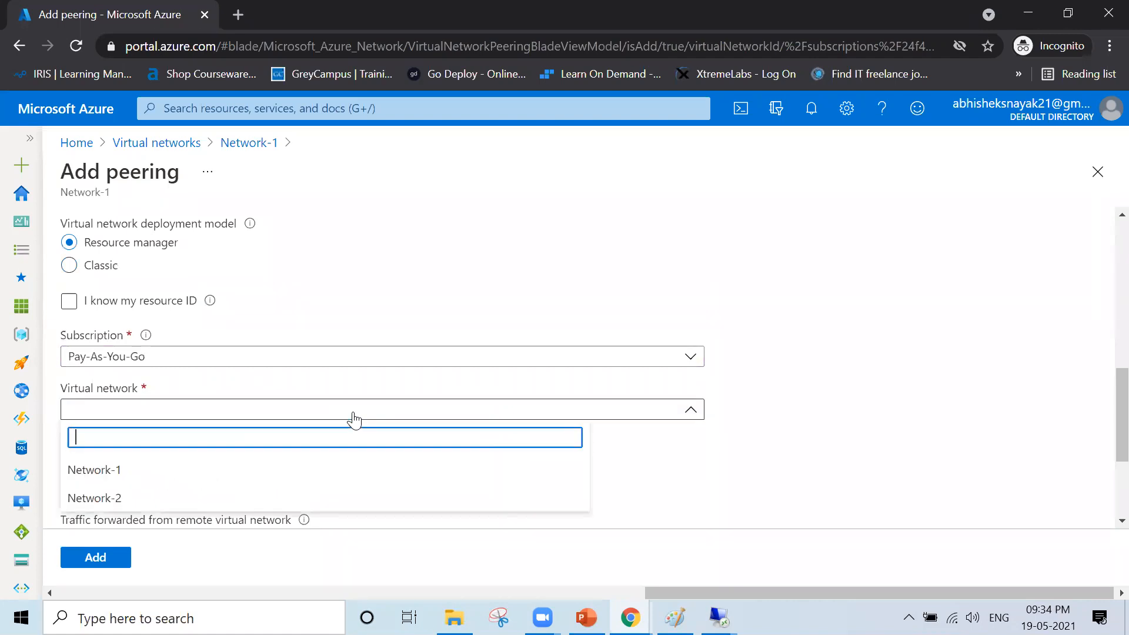
pyautogui.click(184, 503)
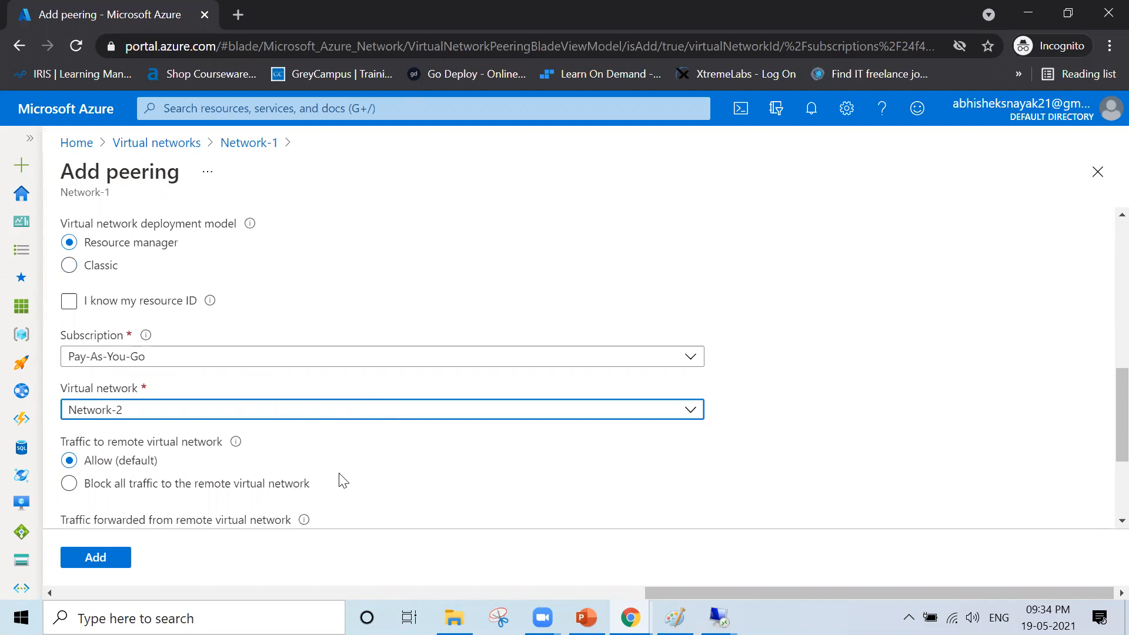
pyautogui.scroll(-3, 859, 436)
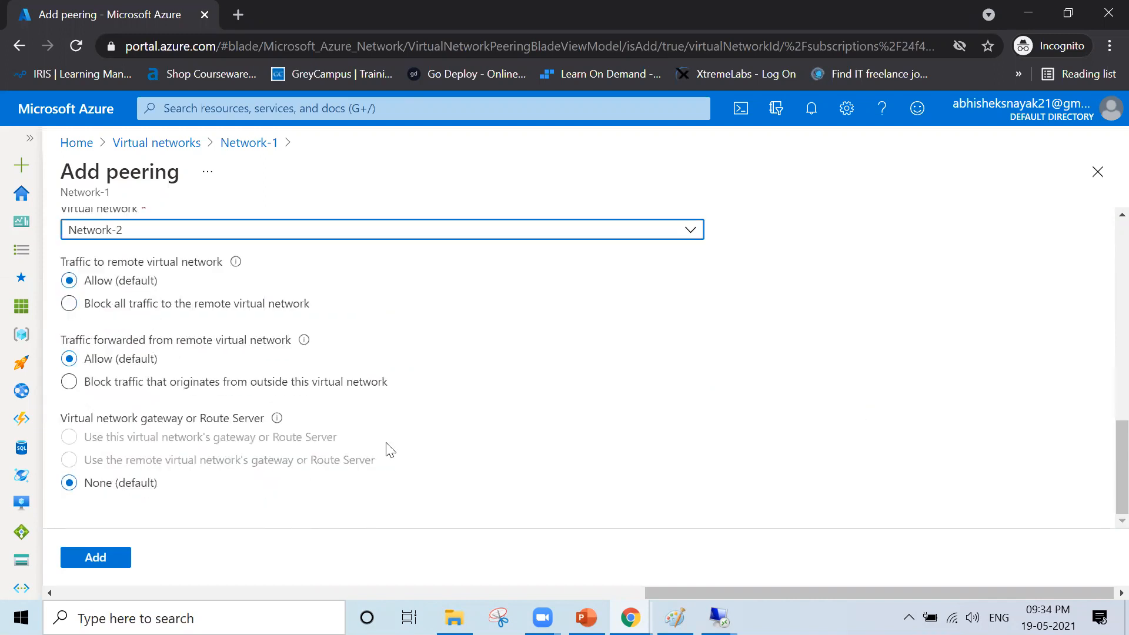
pyautogui.click(91, 558)
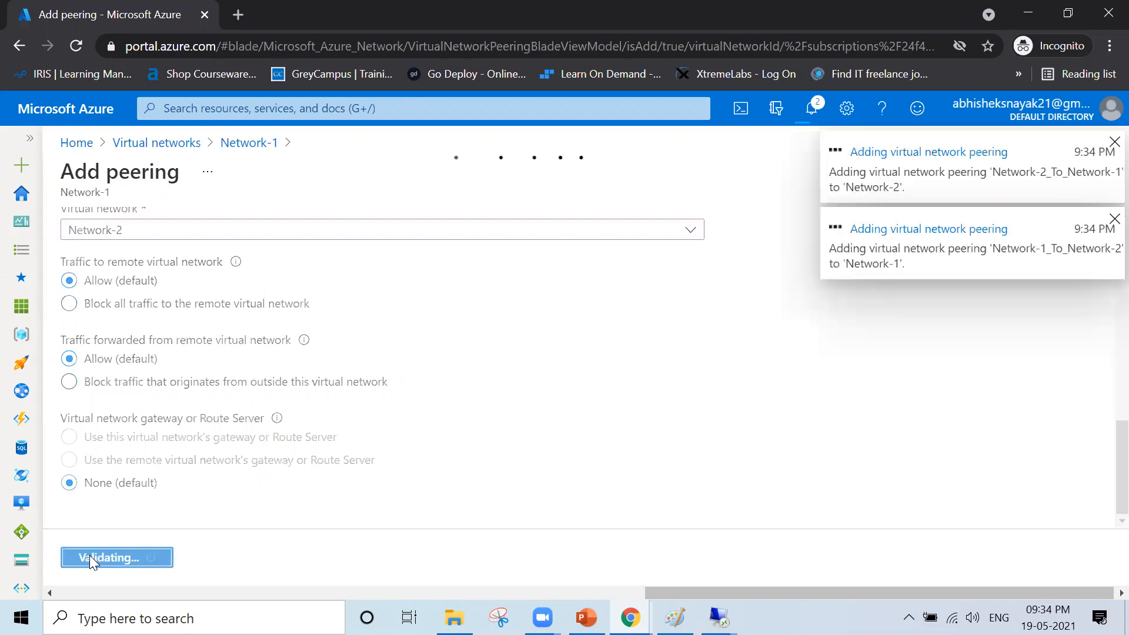
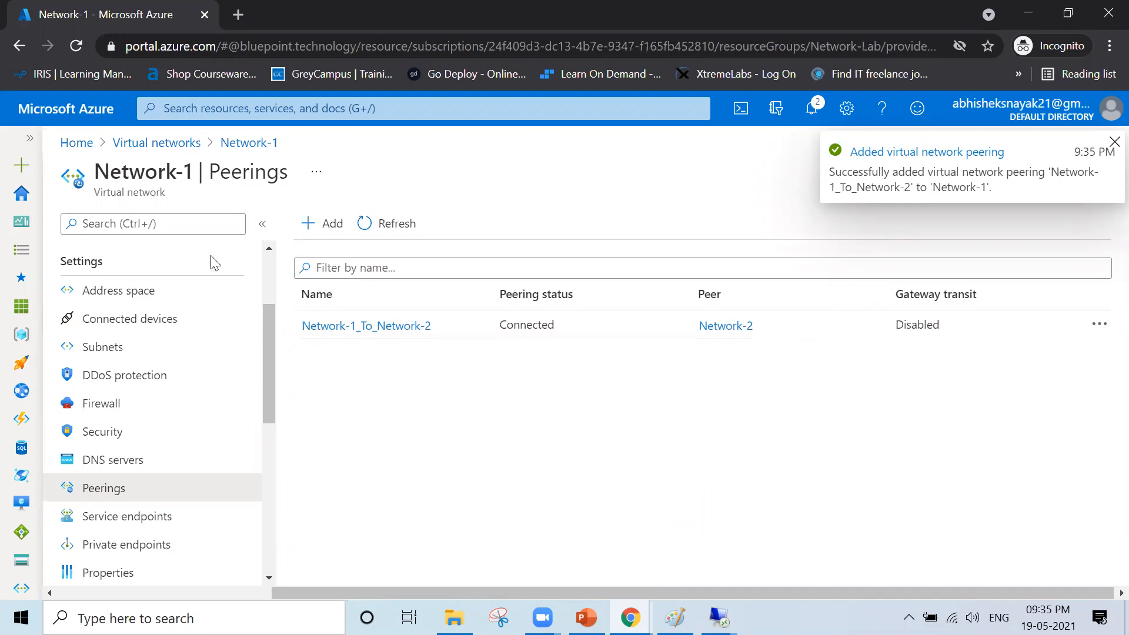
# - Check Network-1's peering to Network-2 is Connected with gateway transit Disabled, then return to Virtual networks
pyautogui.moveTo(94, 181); pyautogui.dragTo(173, 176)
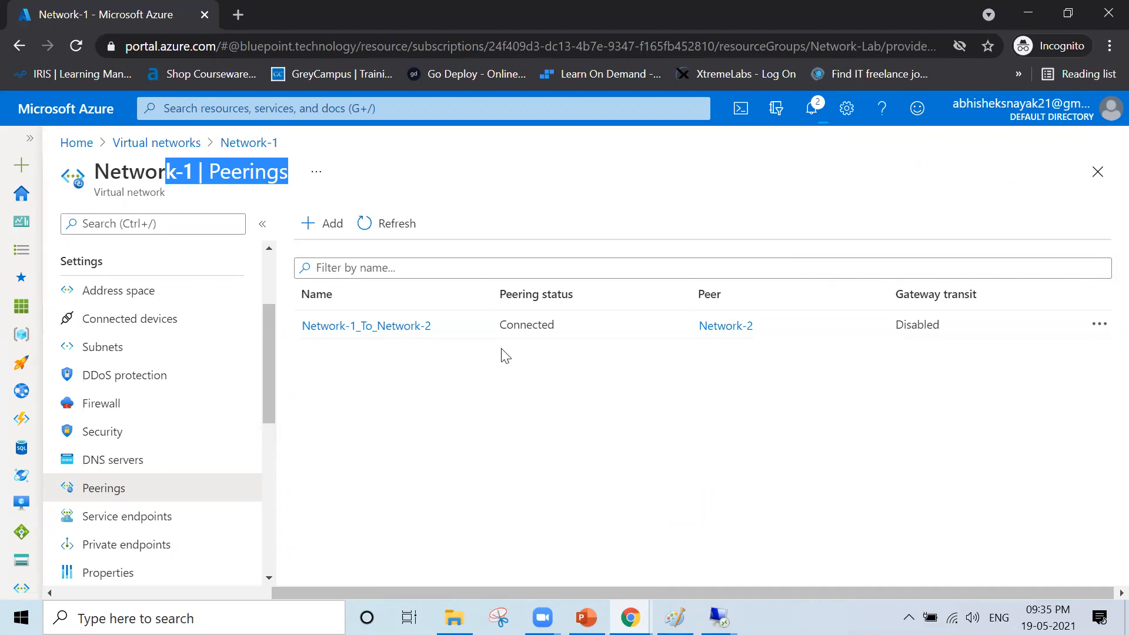
pyautogui.click(84, 184)
pyautogui.doubleClick(109, 172)
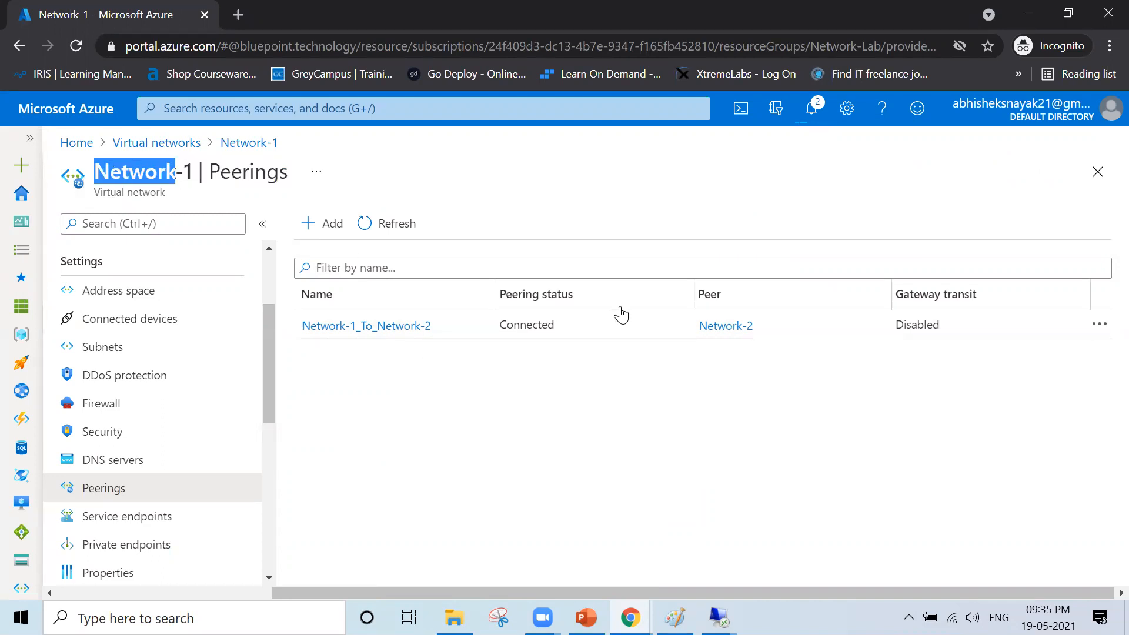
pyautogui.doubleClick(763, 327)
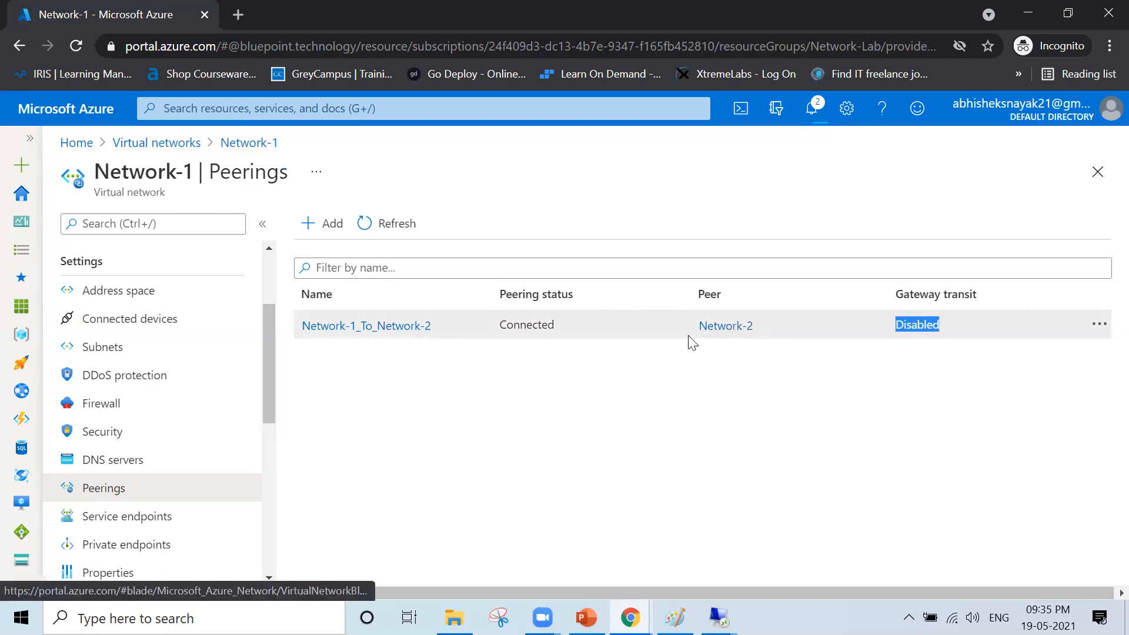
pyautogui.click(703, 427)
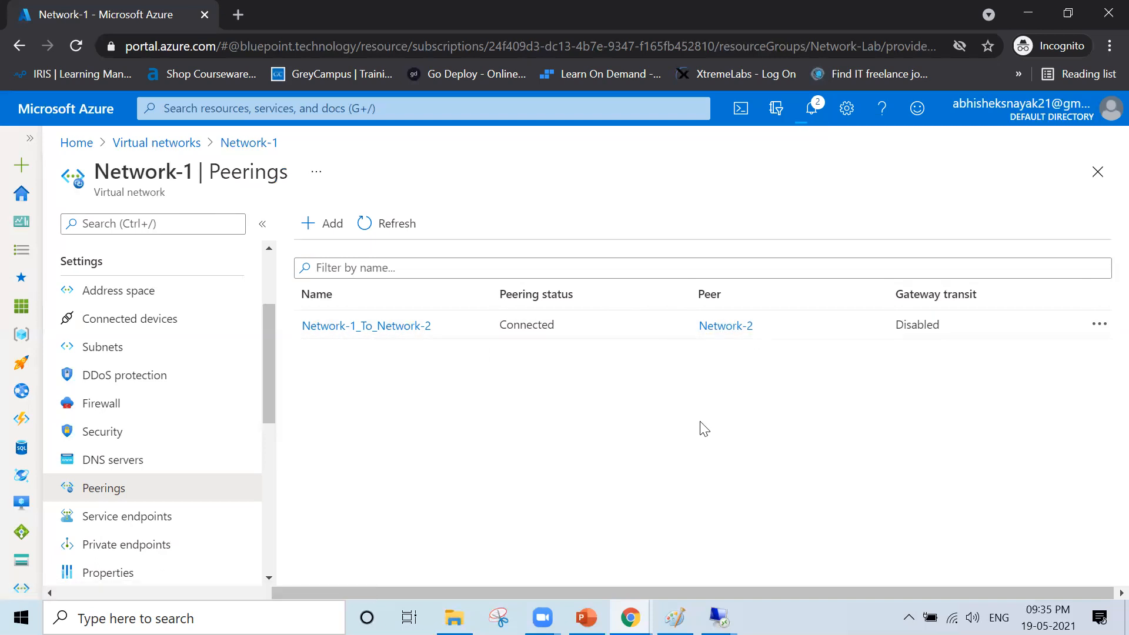
pyautogui.click(124, 143)
# - Open Network-2's Peerings and confirm Network-2_To_Network-1 shows Connected to Network-1
pyautogui.click(129, 392)
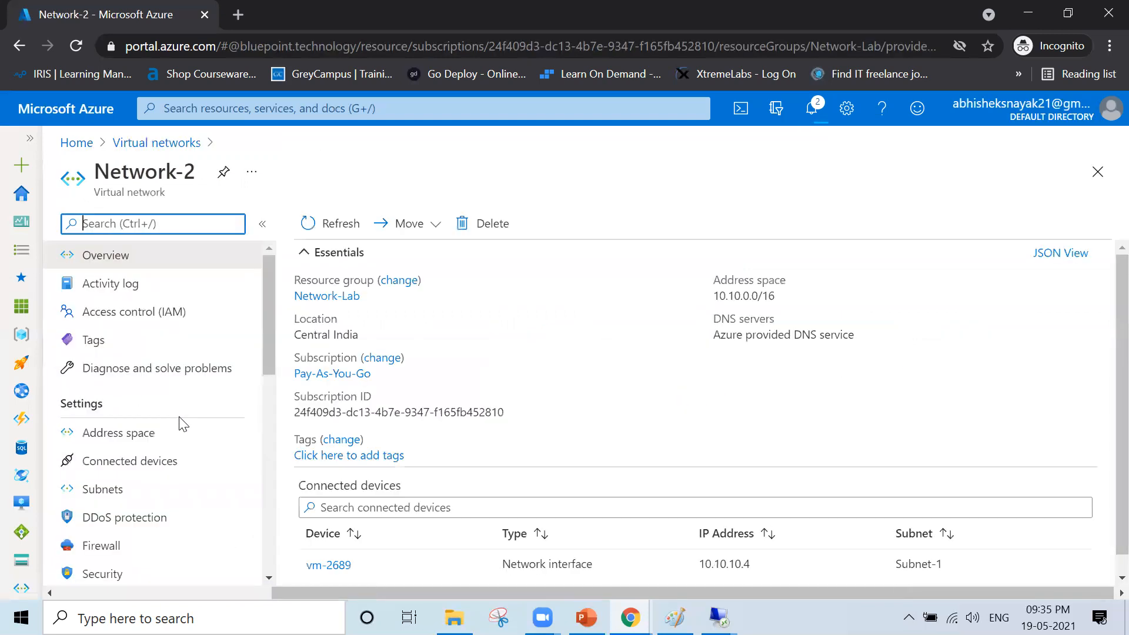
pyautogui.scroll(-3, 177, 424)
pyautogui.click(136, 453)
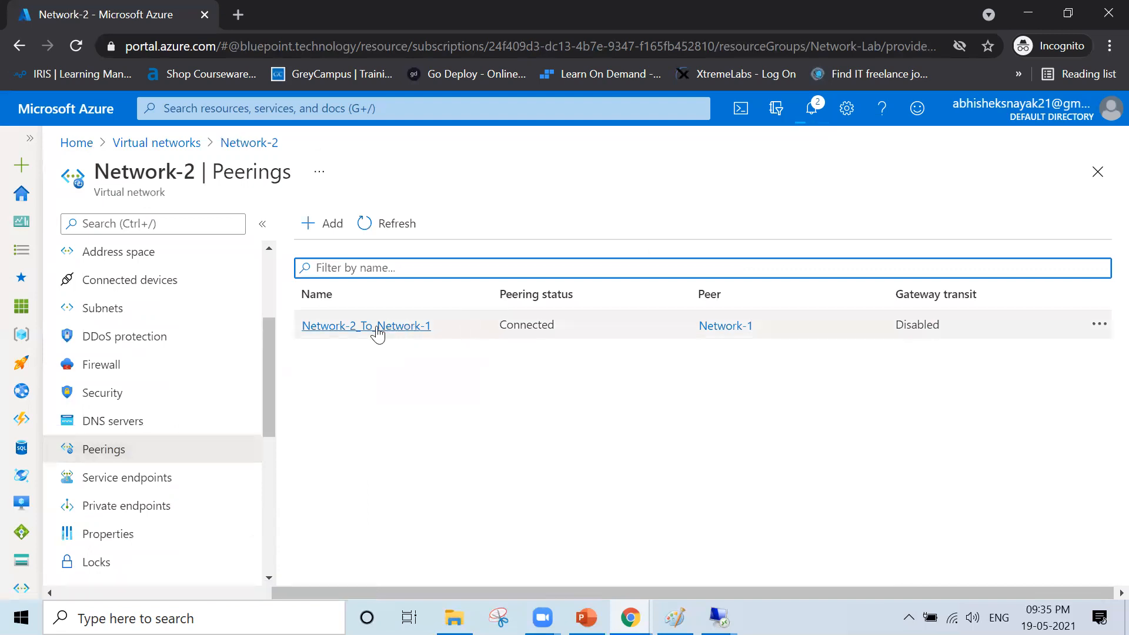
pyautogui.moveTo(297, 328); pyautogui.dragTo(382, 322)
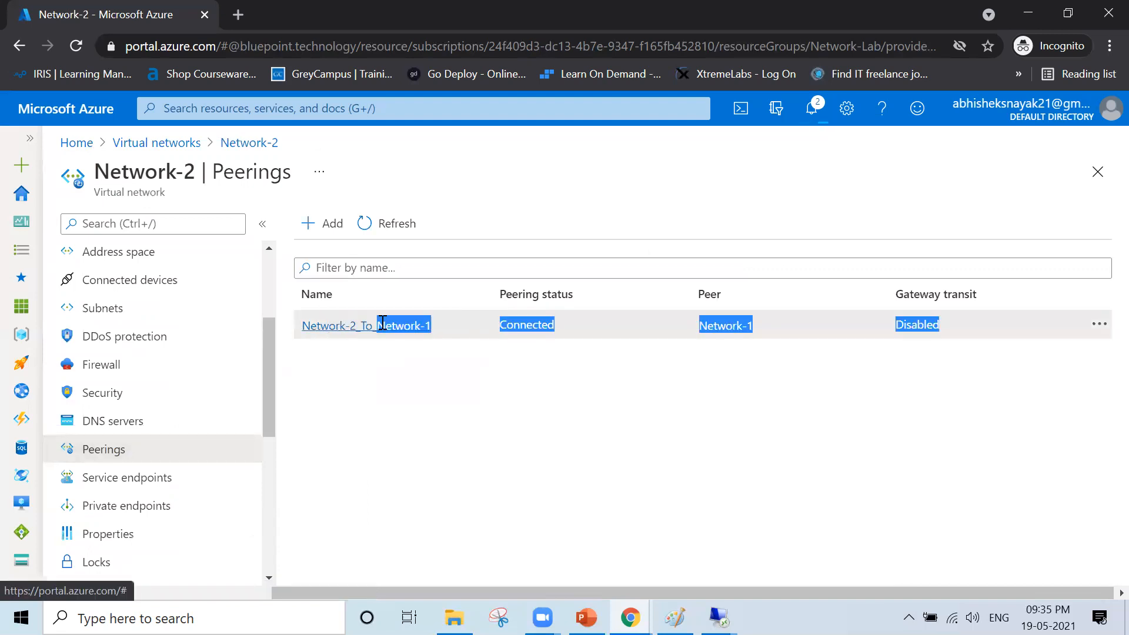
pyautogui.click(597, 411)
pyautogui.moveTo(768, 325); pyautogui.dragTo(684, 329)
pyautogui.click(672, 429)
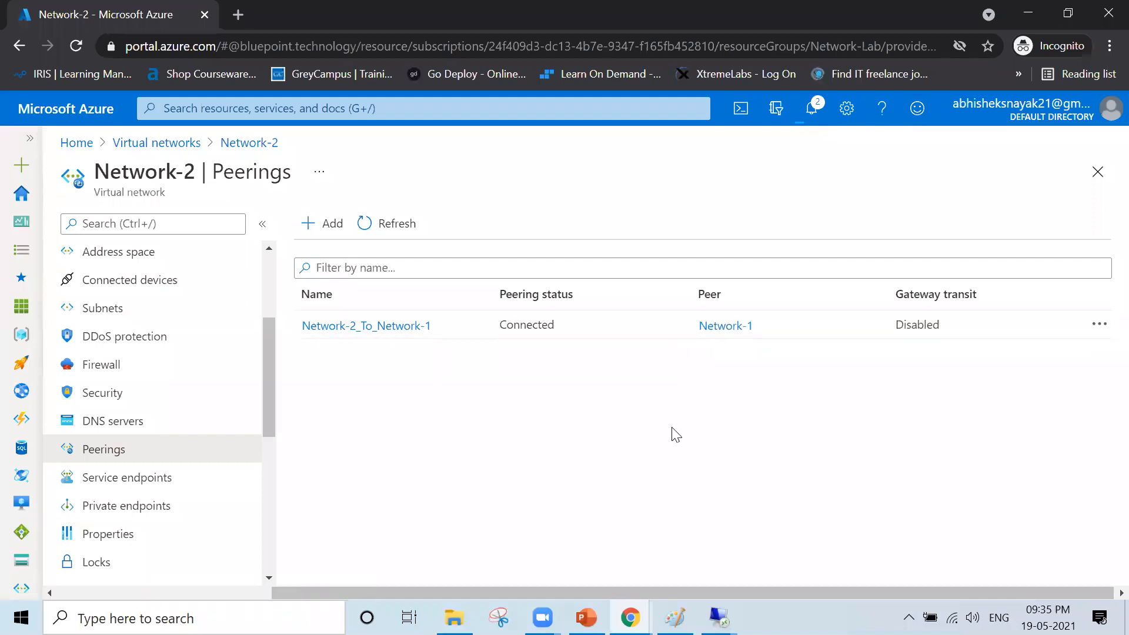
# - In the 20.204.6.21 remote session, ping 192.168.10.4 from PowerShell and get 4 of 4 replies
pyautogui.click(1026, 14)
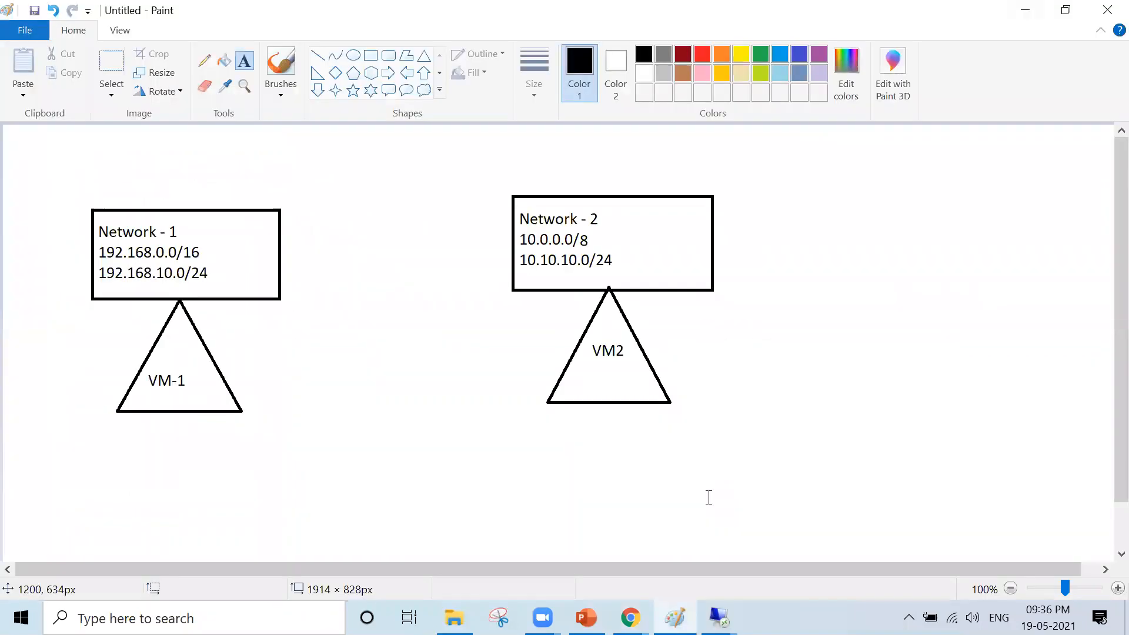
pyautogui.moveTo(718, 617)
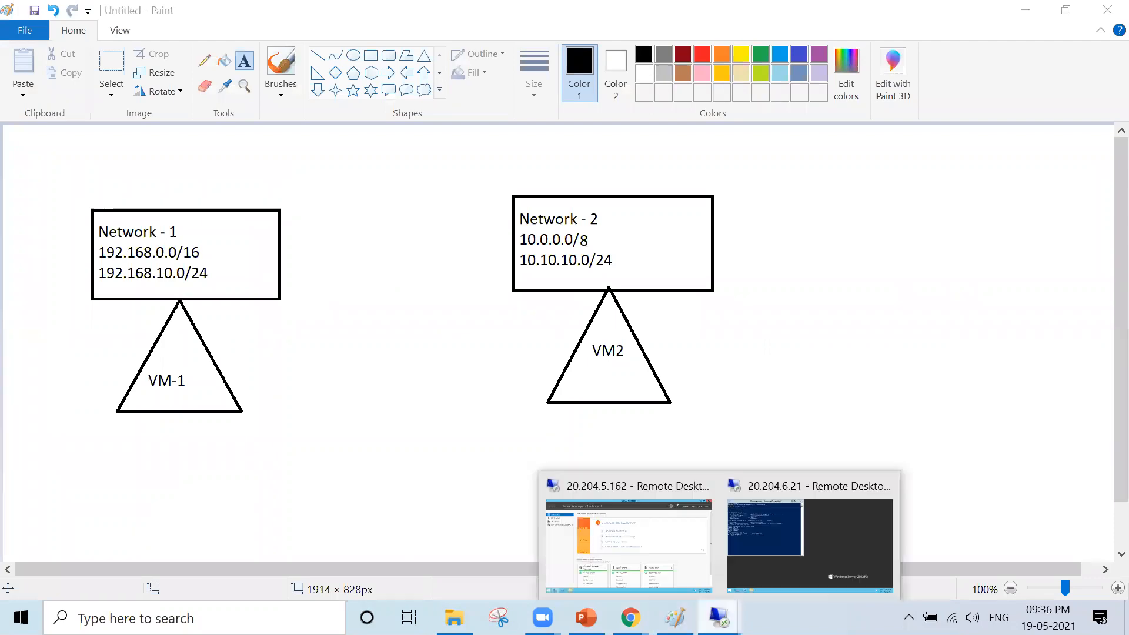
pyautogui.click(767, 562)
pyautogui.click(372, 223)
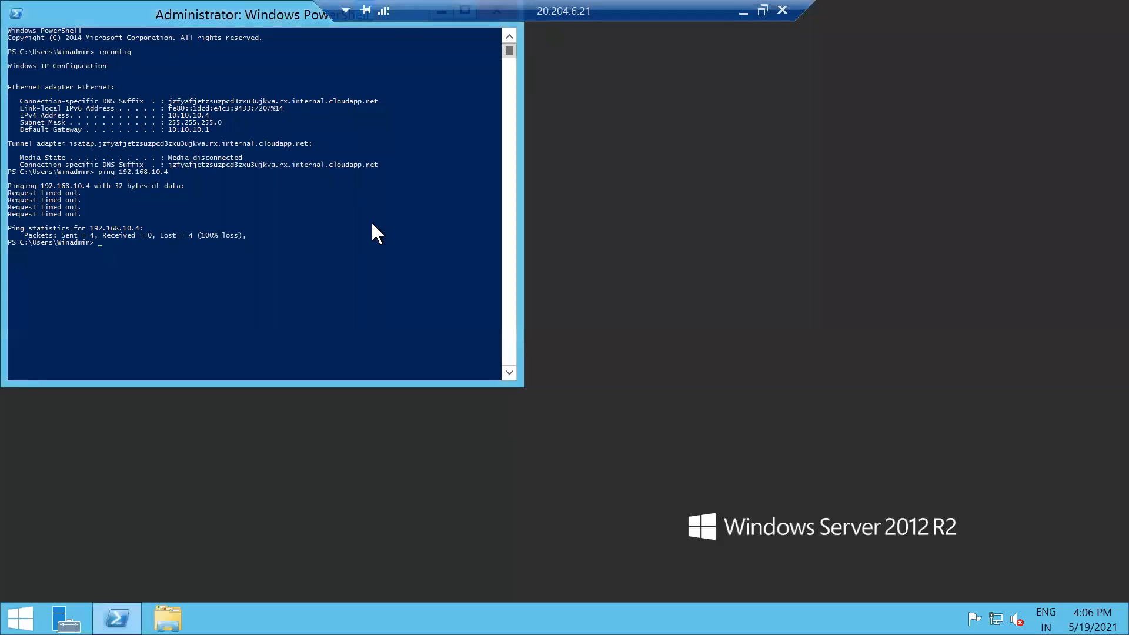
pyautogui.write('ping 192.168.10.4')
pyautogui.press('Return')
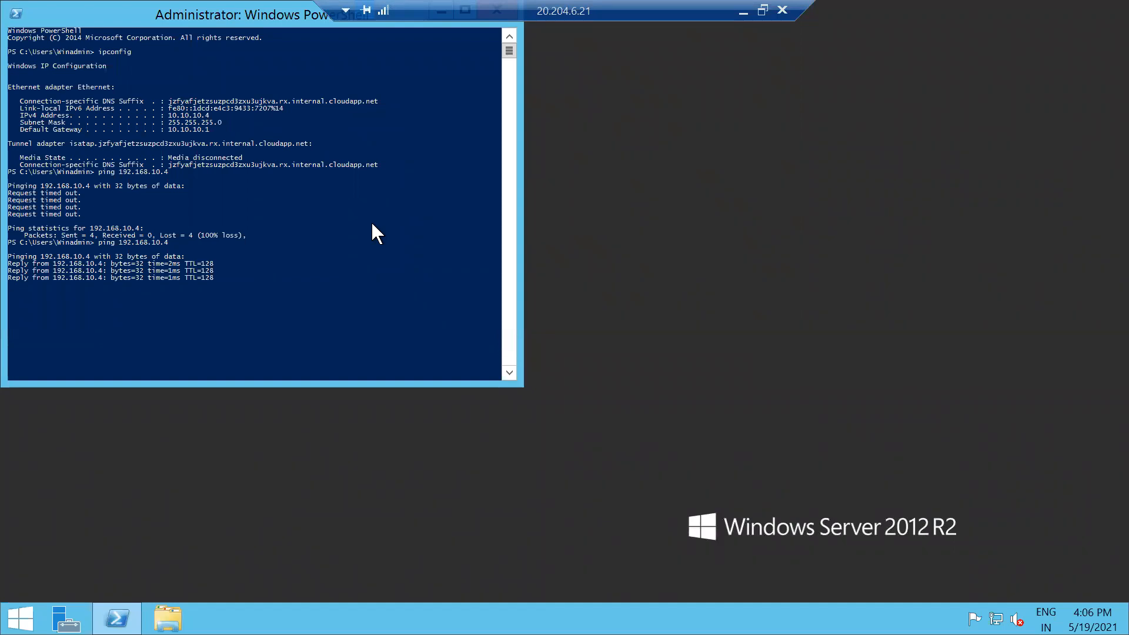
pyautogui.rightClick(121, 17)
# - Set the PowerShell console font size to 24
pyautogui.click(180, 174)
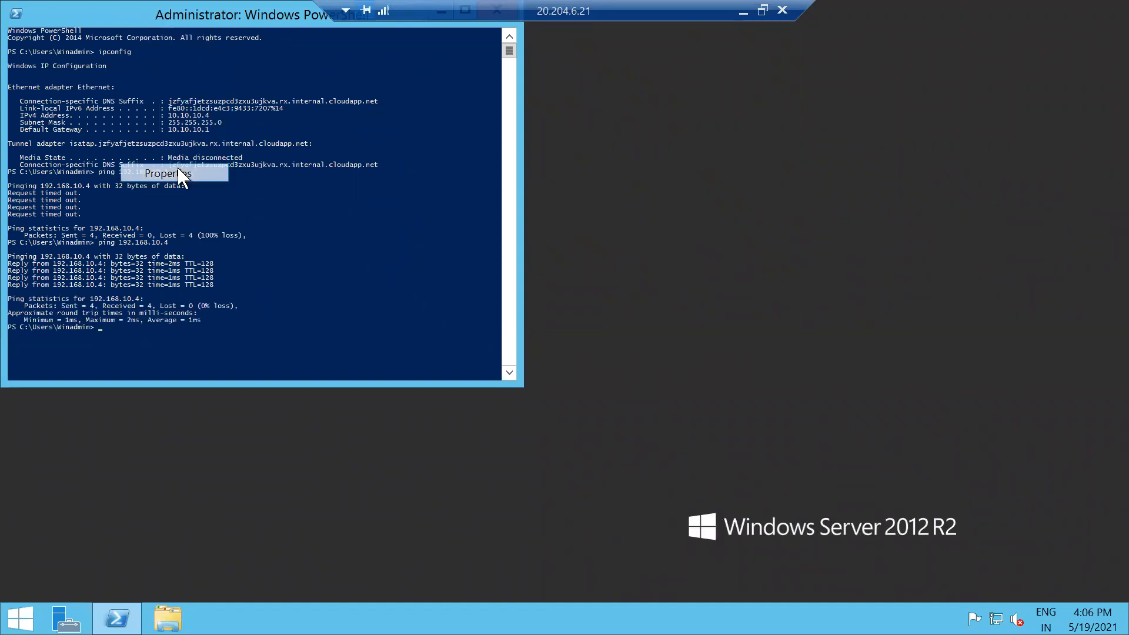
pyautogui.click(89, 56)
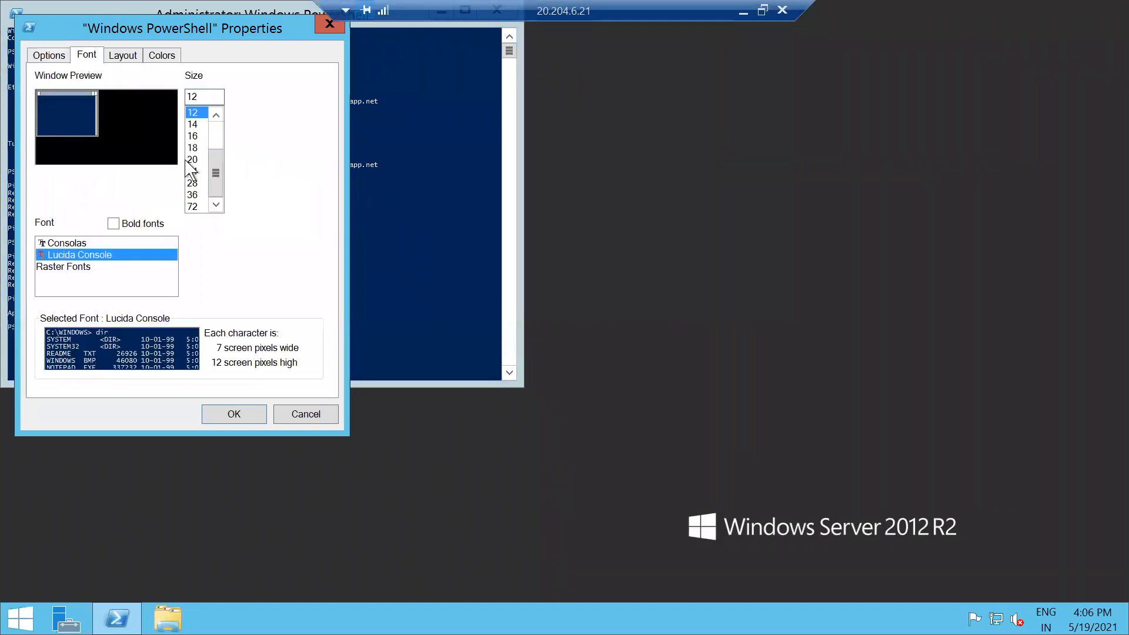
pyautogui.click(196, 160)
pyautogui.click(199, 183)
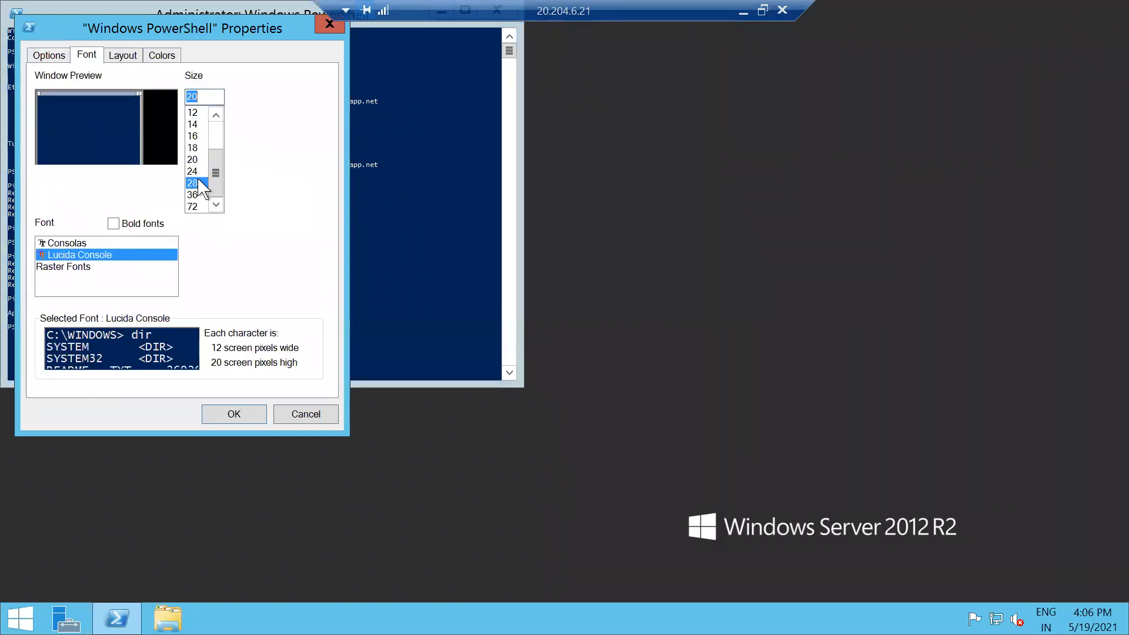
pyautogui.click(196, 171)
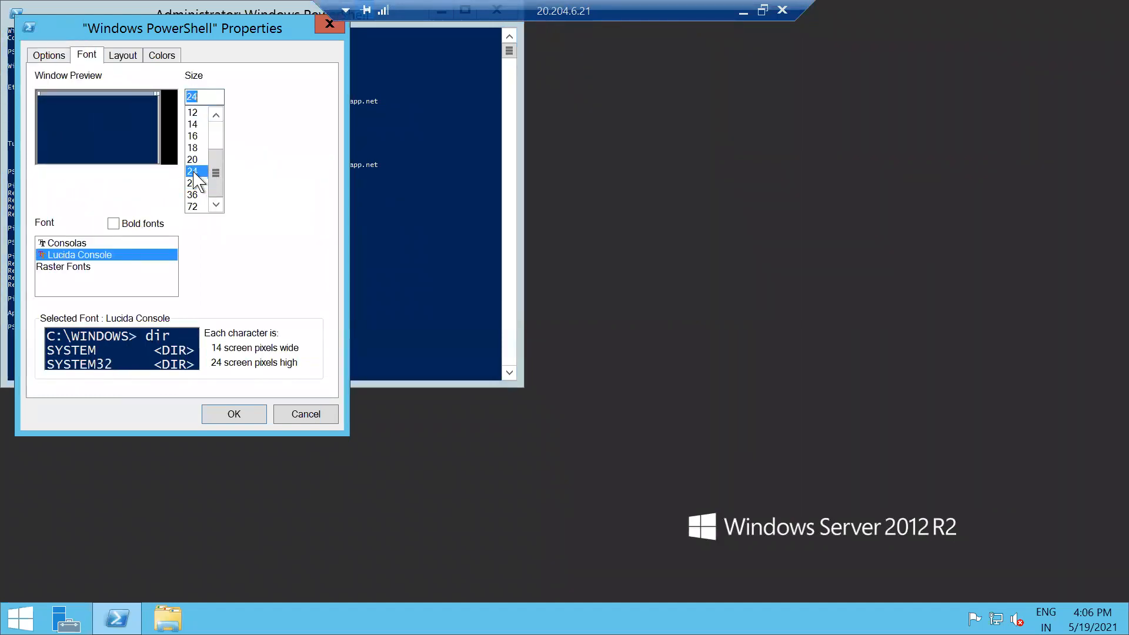
pyautogui.click(234, 414)
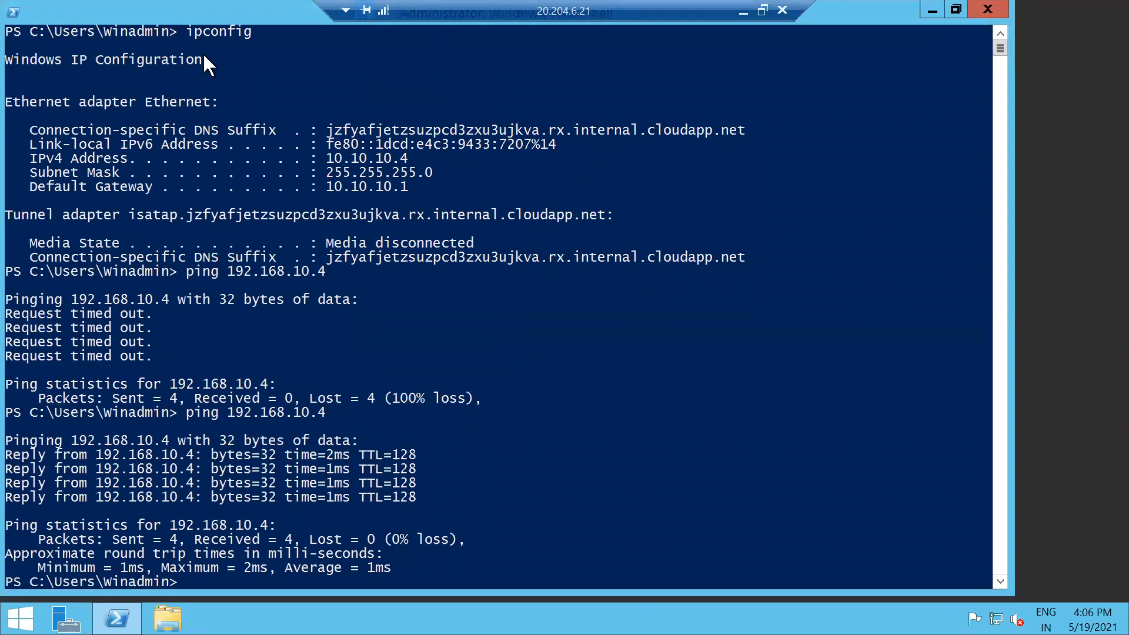
# - Compare the earlier timed-out ping with the new successful replies to 192.168.10.4
pyautogui.moveTo(10, 299); pyautogui.dragTo(491, 419)
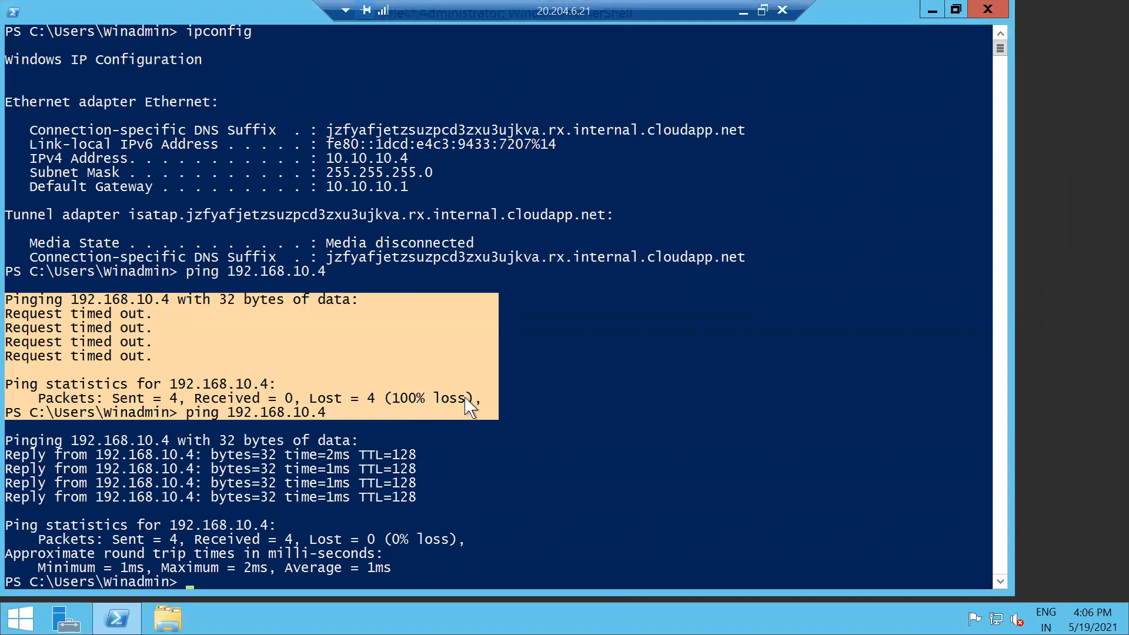
pyautogui.scroll(-12, 362, 413)
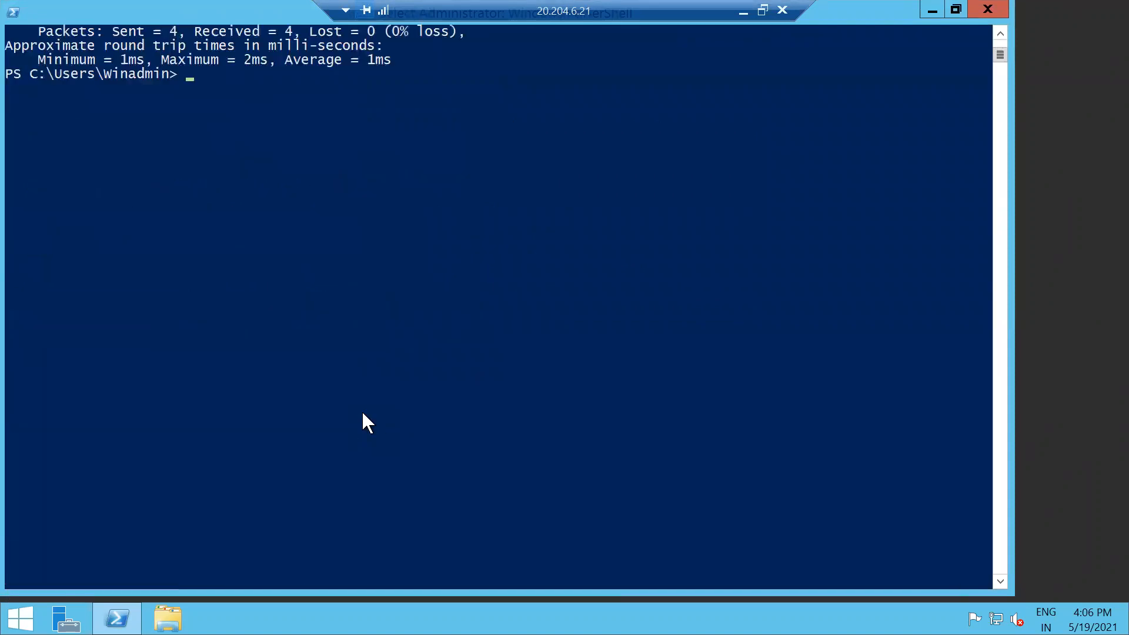
pyautogui.scroll(14, 362, 422)
pyautogui.scroll(-7, 362, 422)
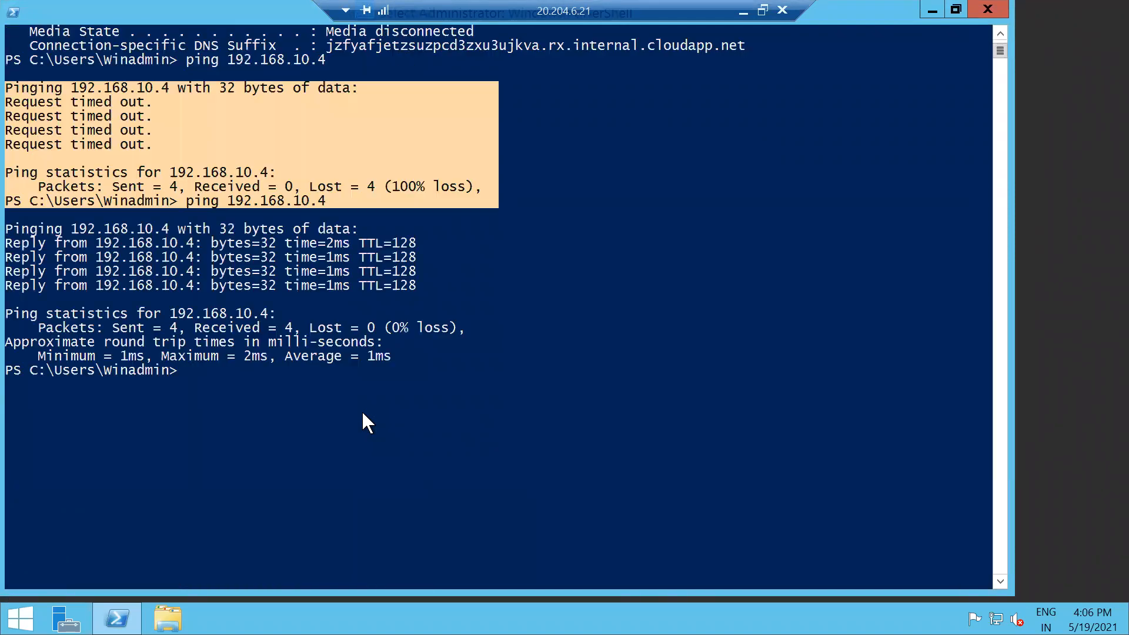
pyautogui.scroll(4, 363, 414)
pyautogui.moveTo(10, 398); pyautogui.dragTo(419, 463)
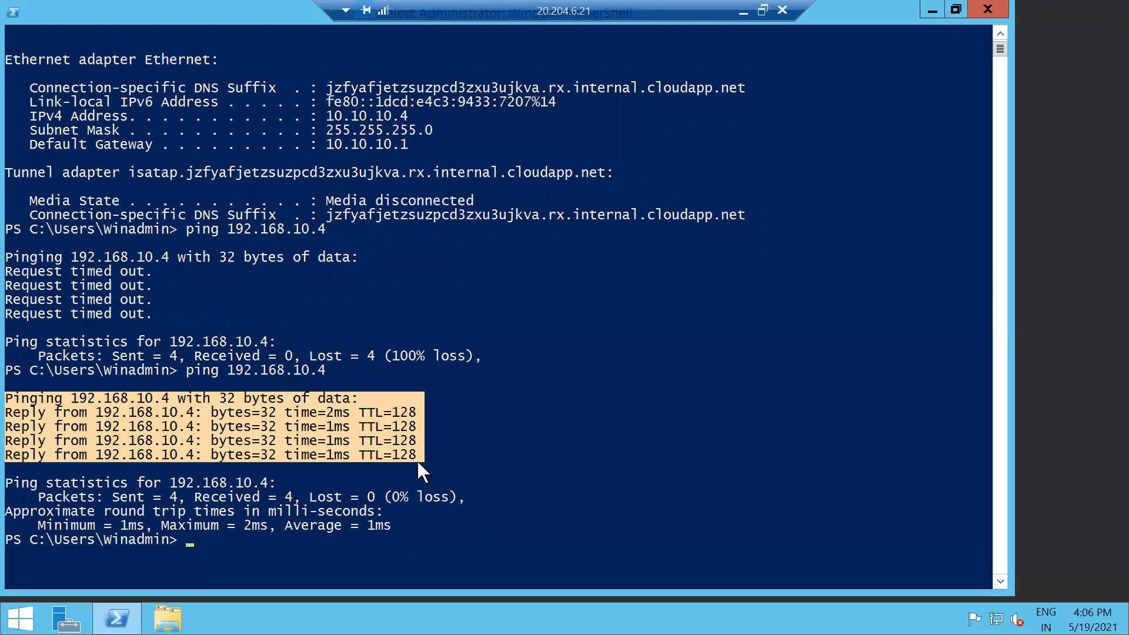
# - Review the Network-2_To_Network-1 peering details in the portal and cancel without changes
pyautogui.click(743, 11)
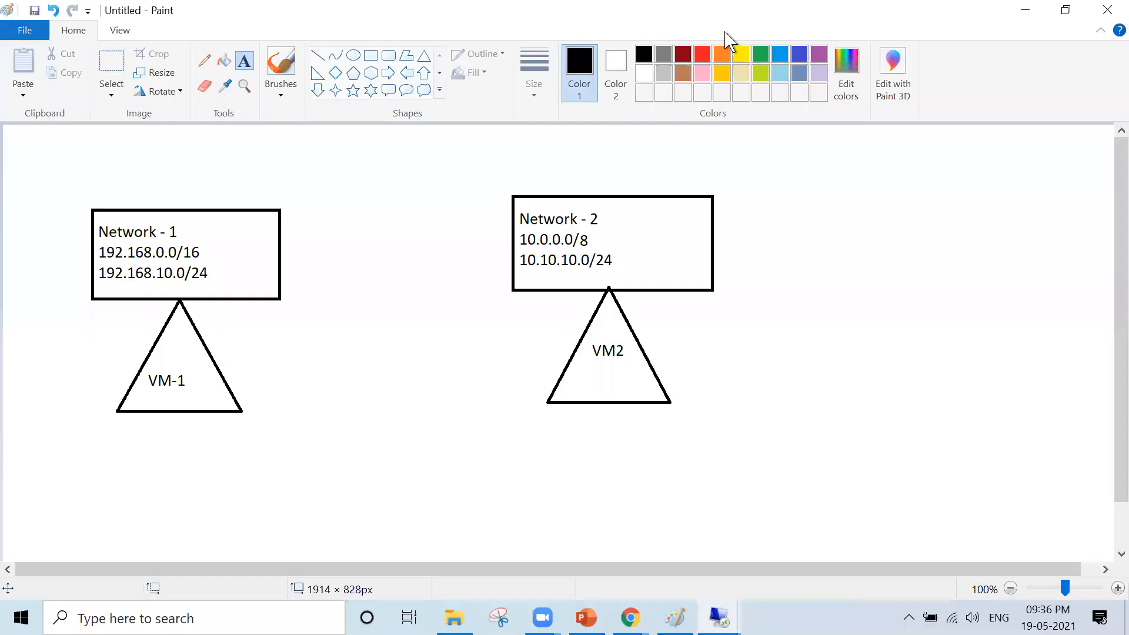
pyautogui.moveTo(630, 617)
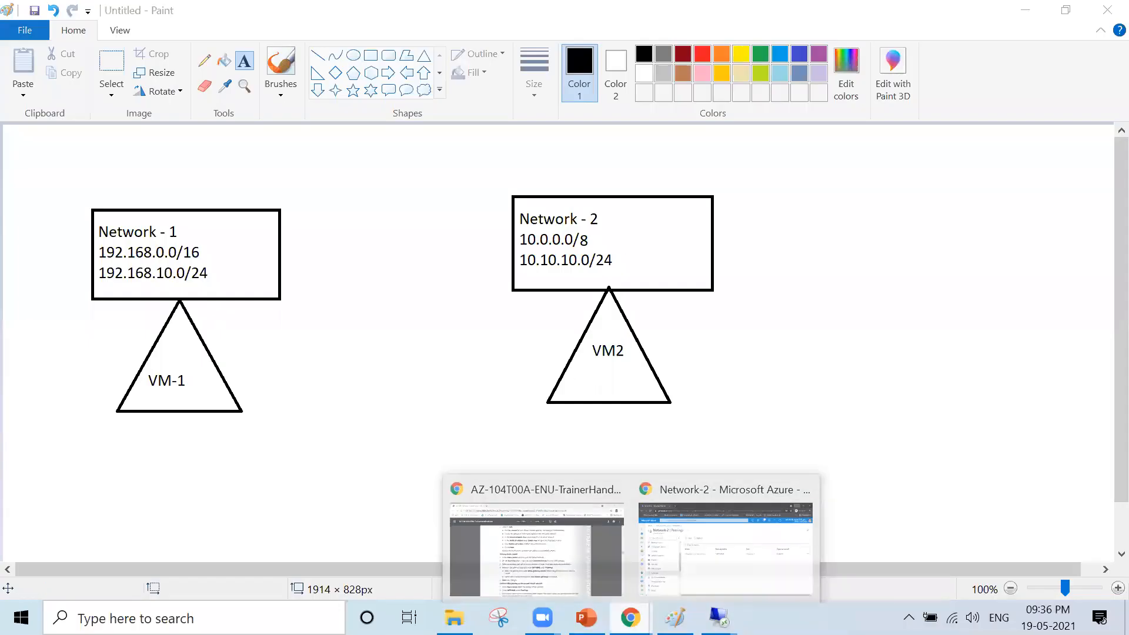
pyautogui.click(679, 527)
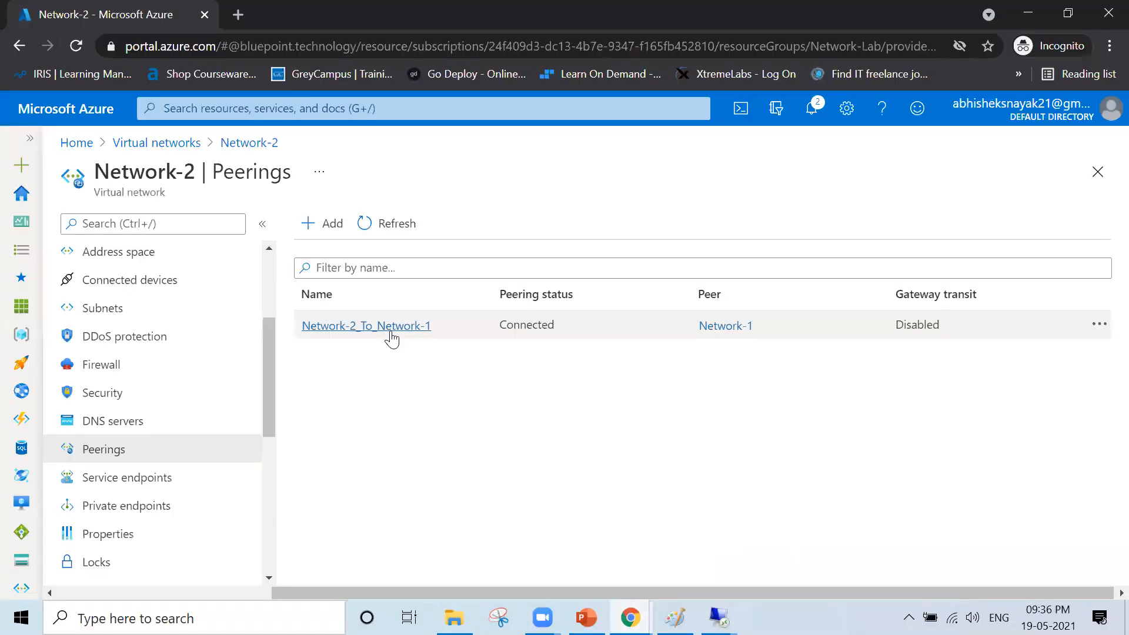
pyautogui.click(422, 325)
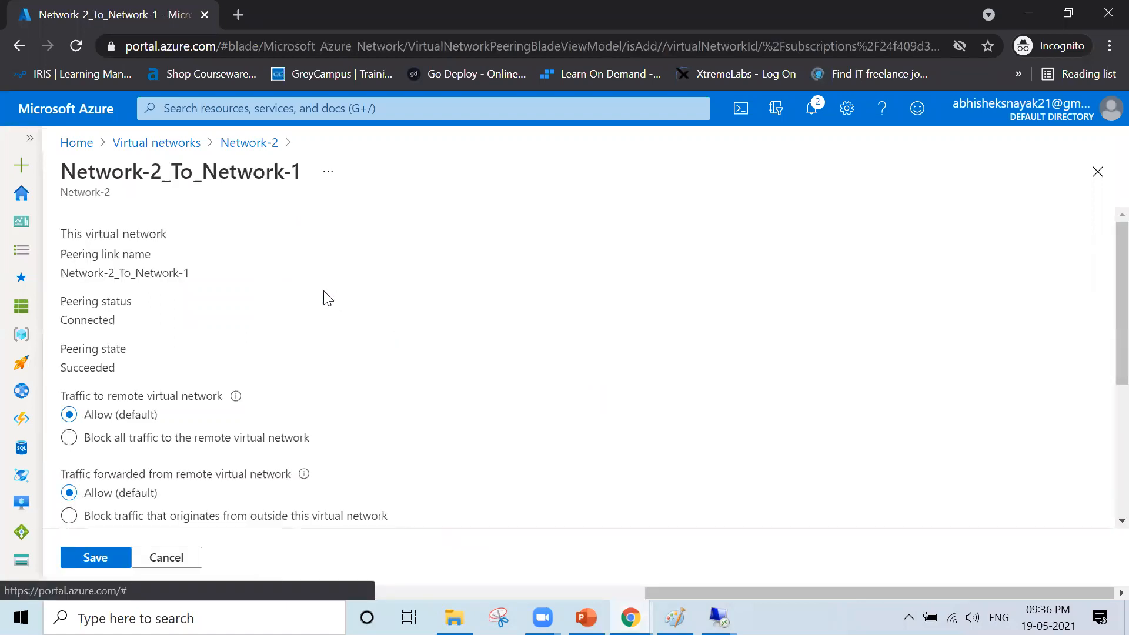
pyautogui.scroll(-4, 213, 352)
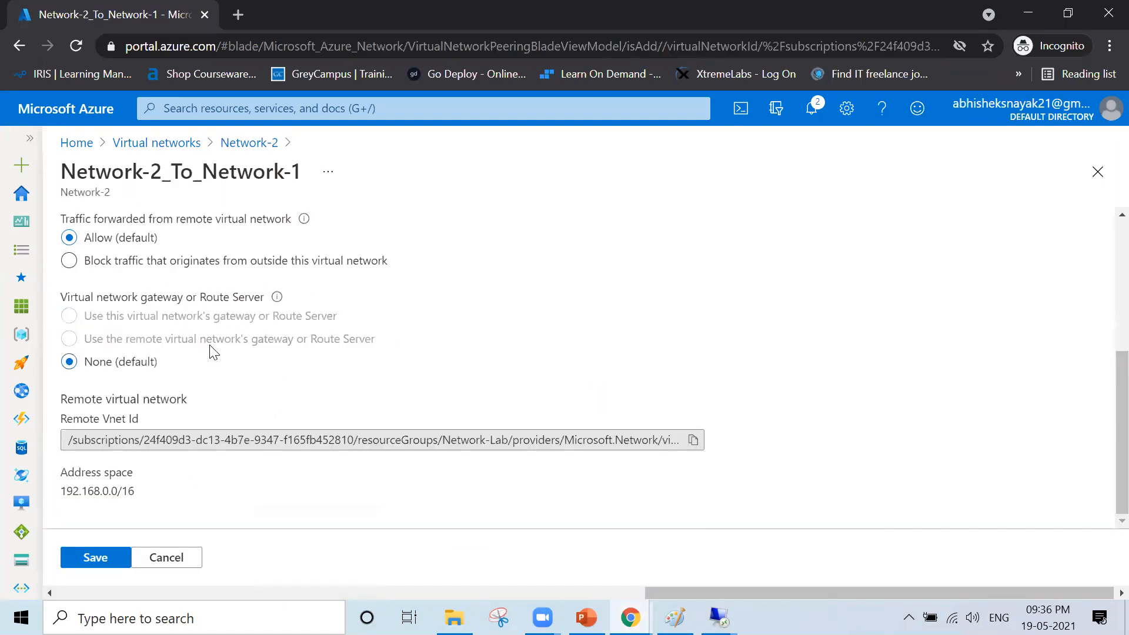
pyautogui.scroll(4, 214, 352)
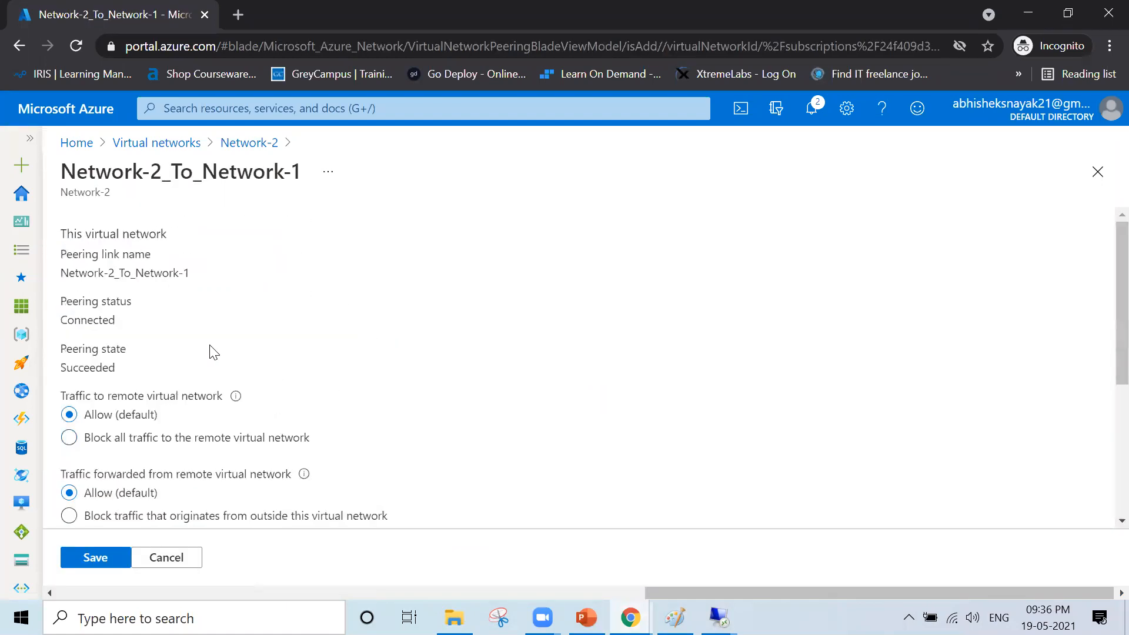
pyautogui.click(167, 556)
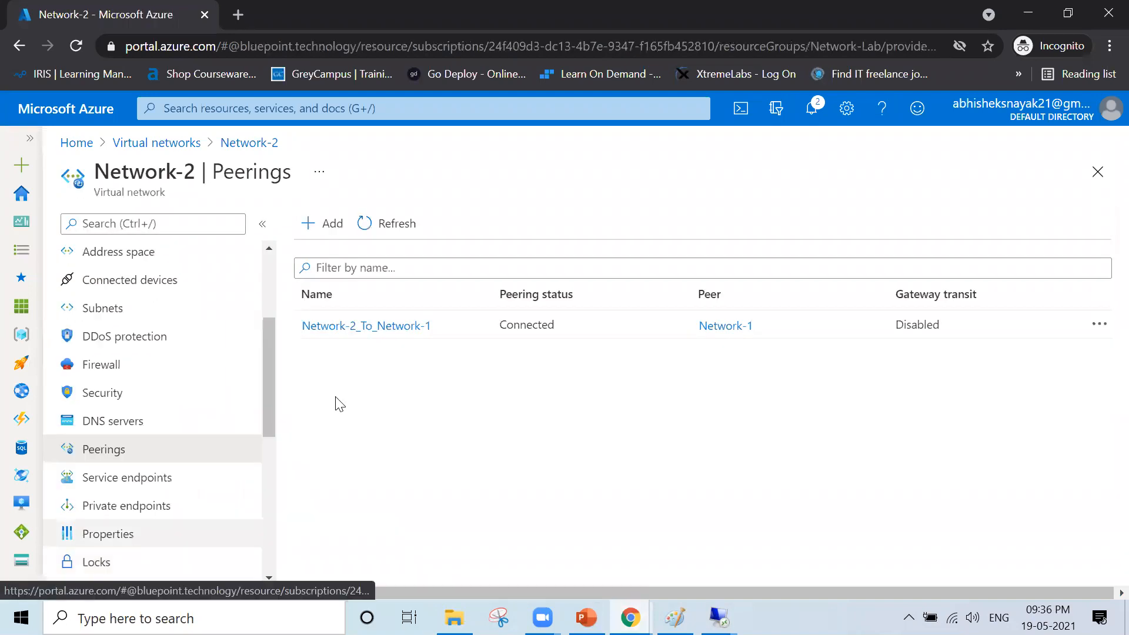
# - Delete the Network-2_To_Network-1 peering, confirming with Yes, until Network-2's peering list is empty
pyautogui.click(1099, 328)
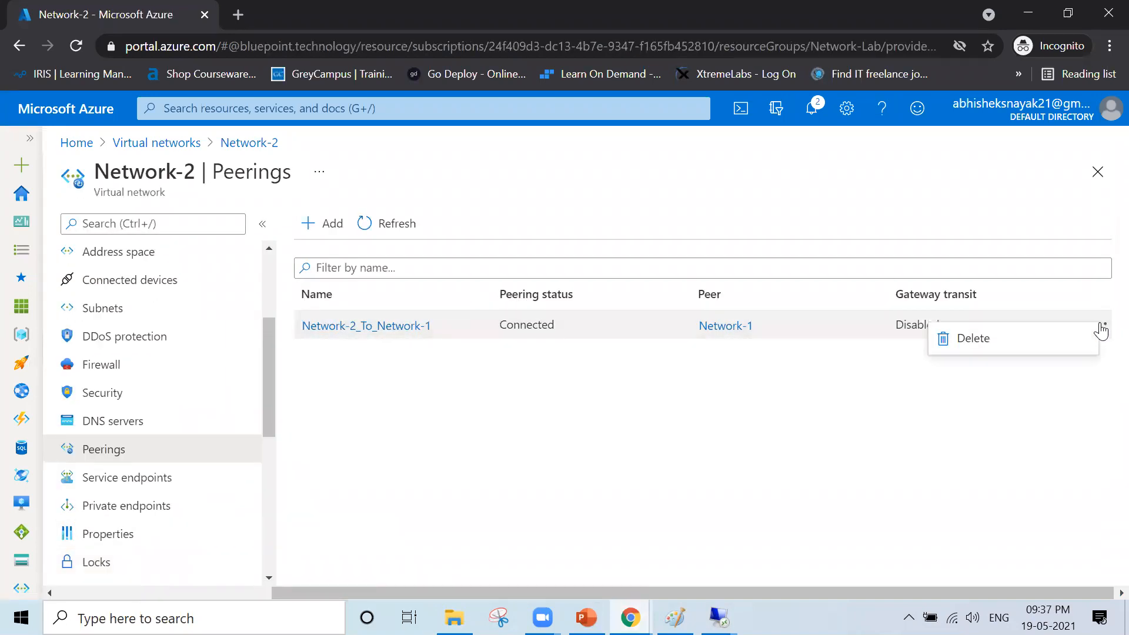
pyautogui.click(1052, 340)
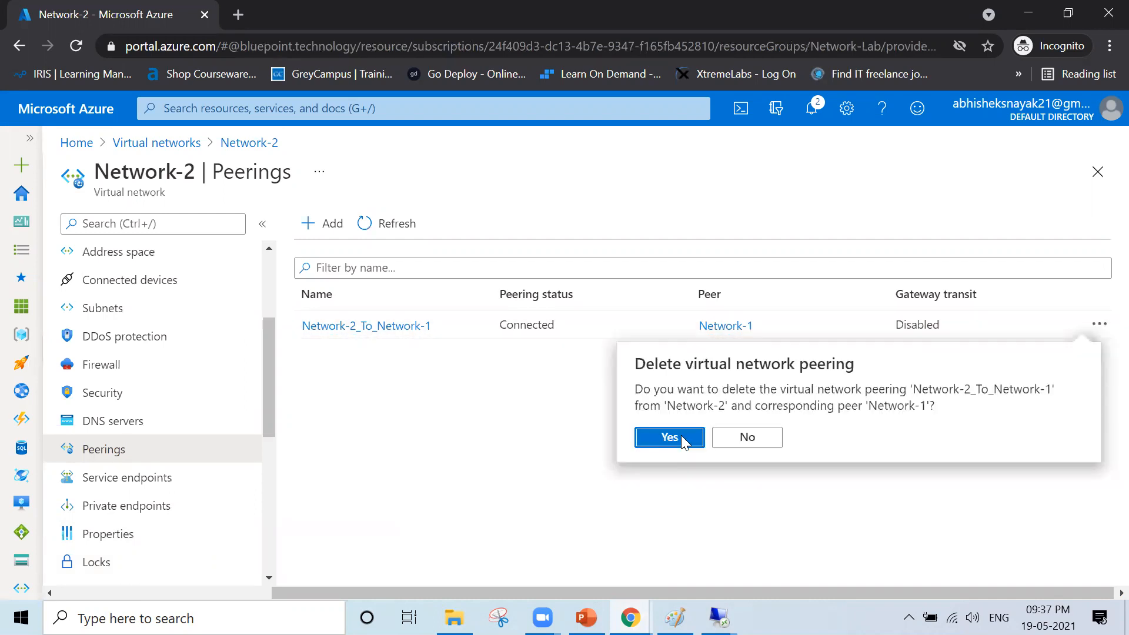
pyautogui.click(677, 438)
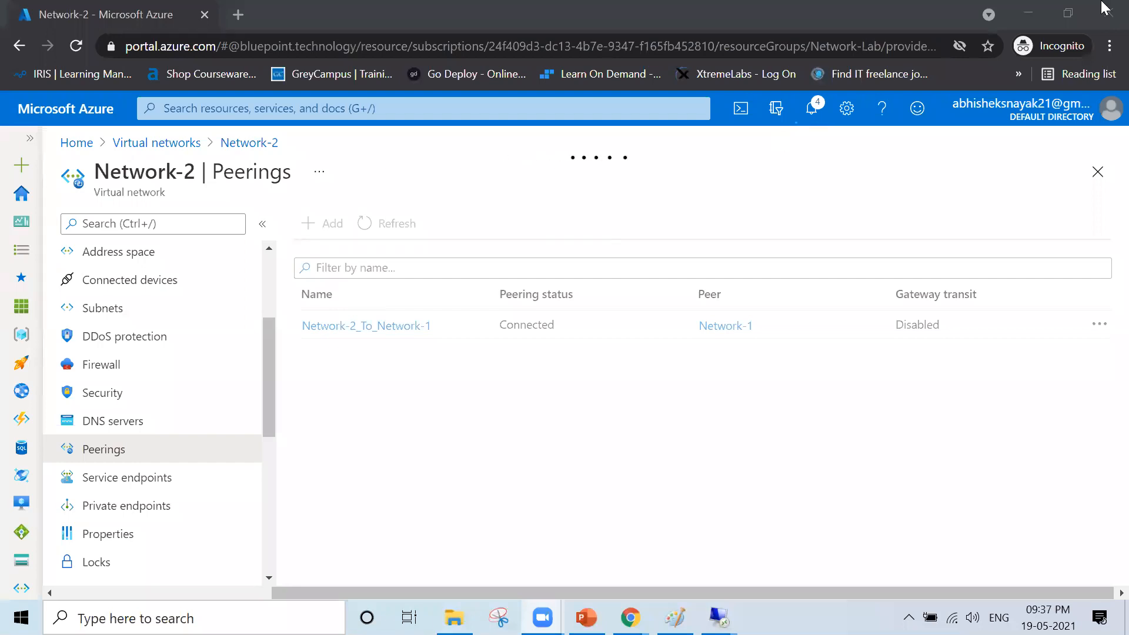
pyautogui.click(1023, 109)
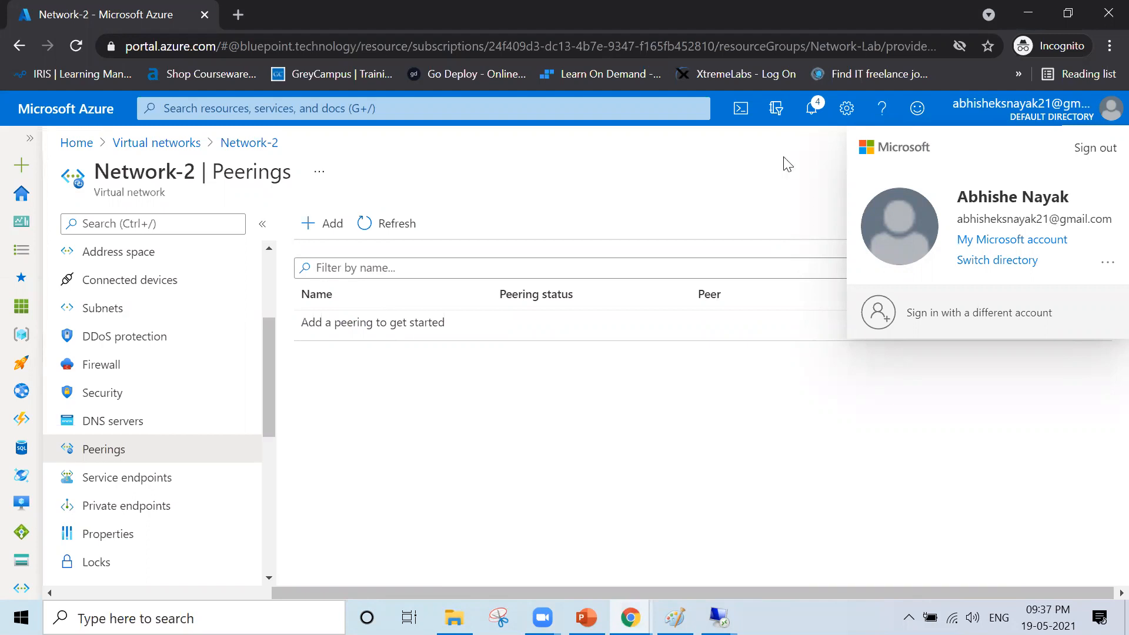
pyautogui.hotkey('alt', 'Tab')
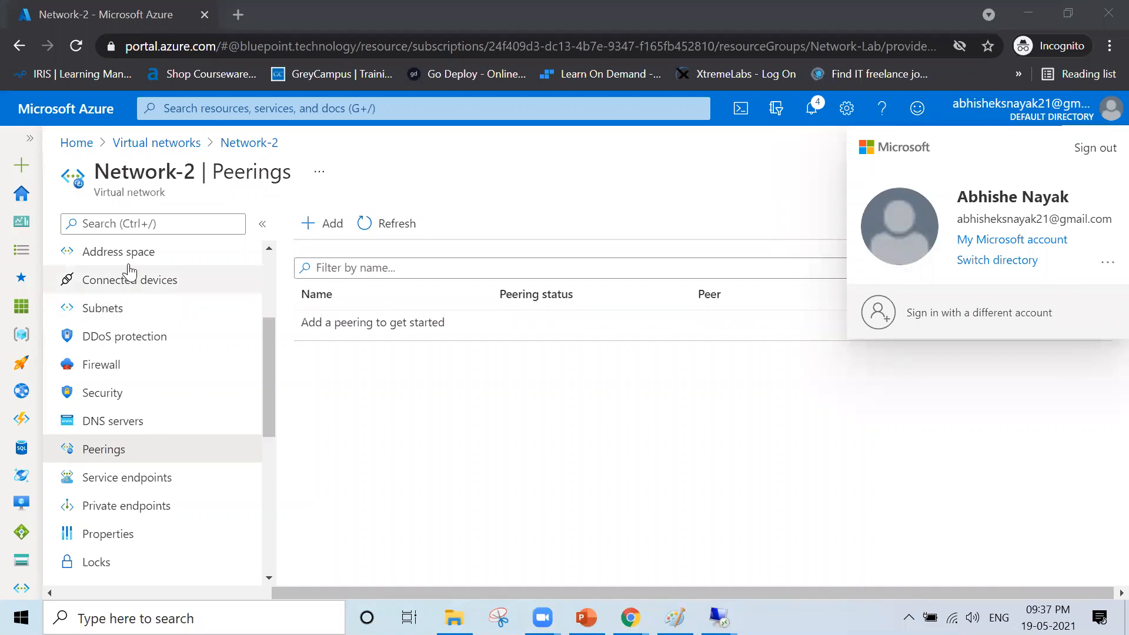
pyautogui.scroll(3, 162, 344)
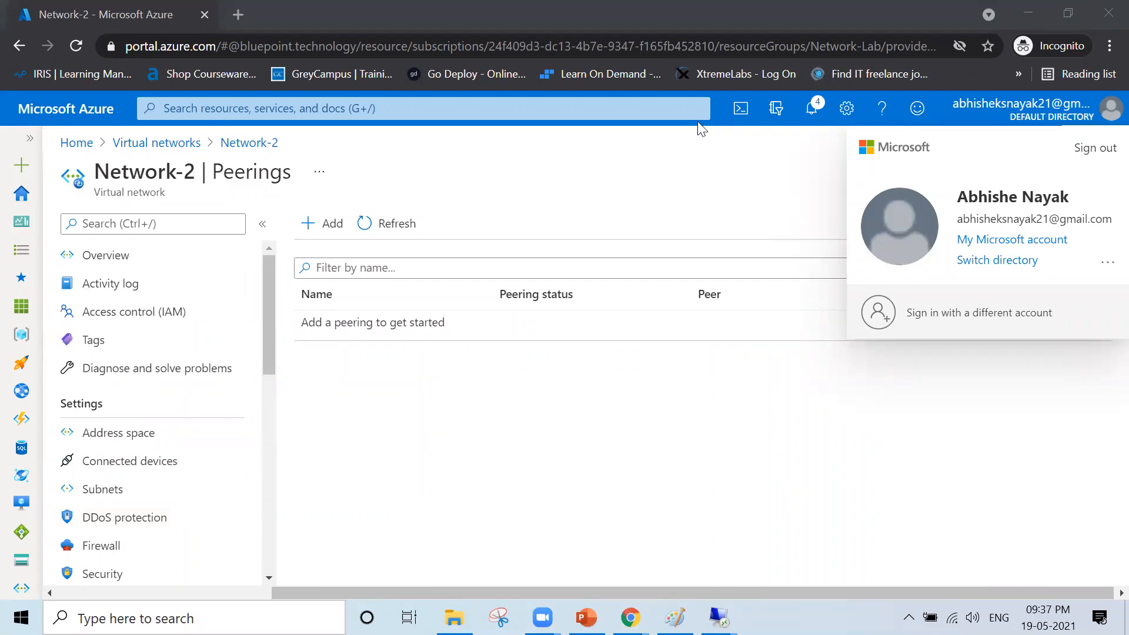
pyautogui.click(637, 408)
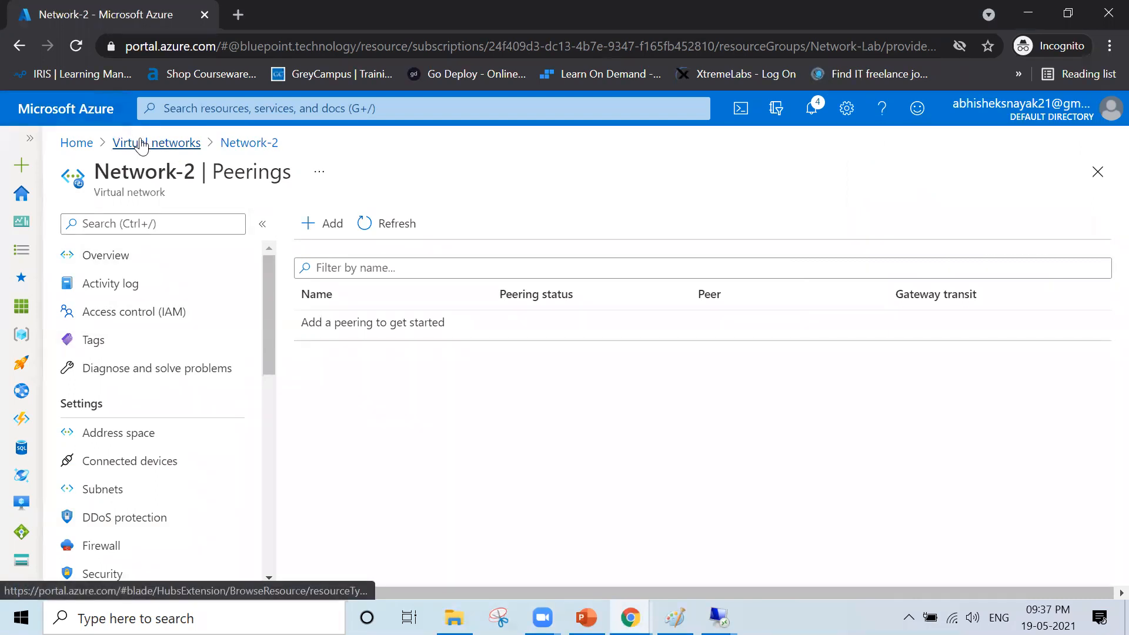
# - Refresh Network-1's Peerings to confirm it is empty, then return to the remote PowerShell session
pyautogui.click(141, 144)
pyautogui.click(134, 363)
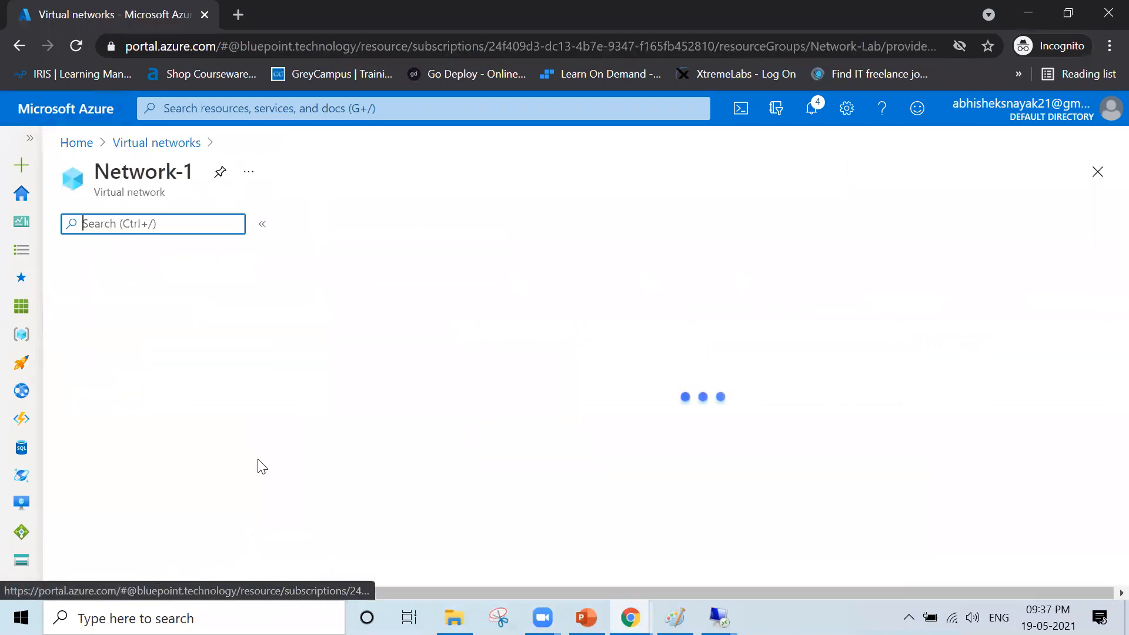
pyautogui.scroll(-2, 104, 546)
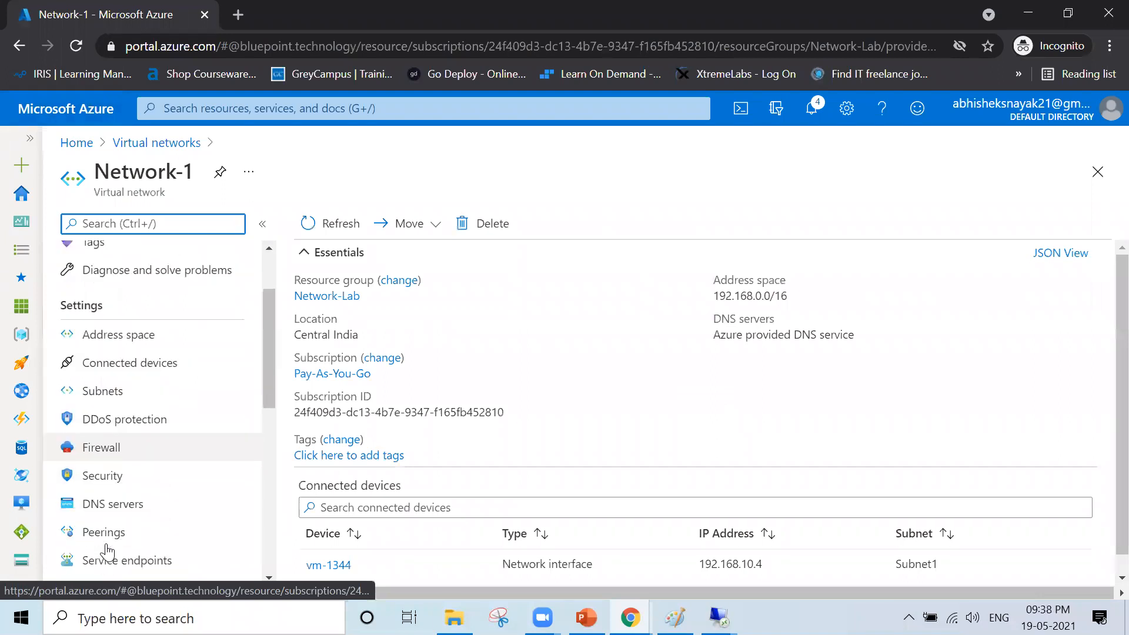
pyautogui.click(127, 533)
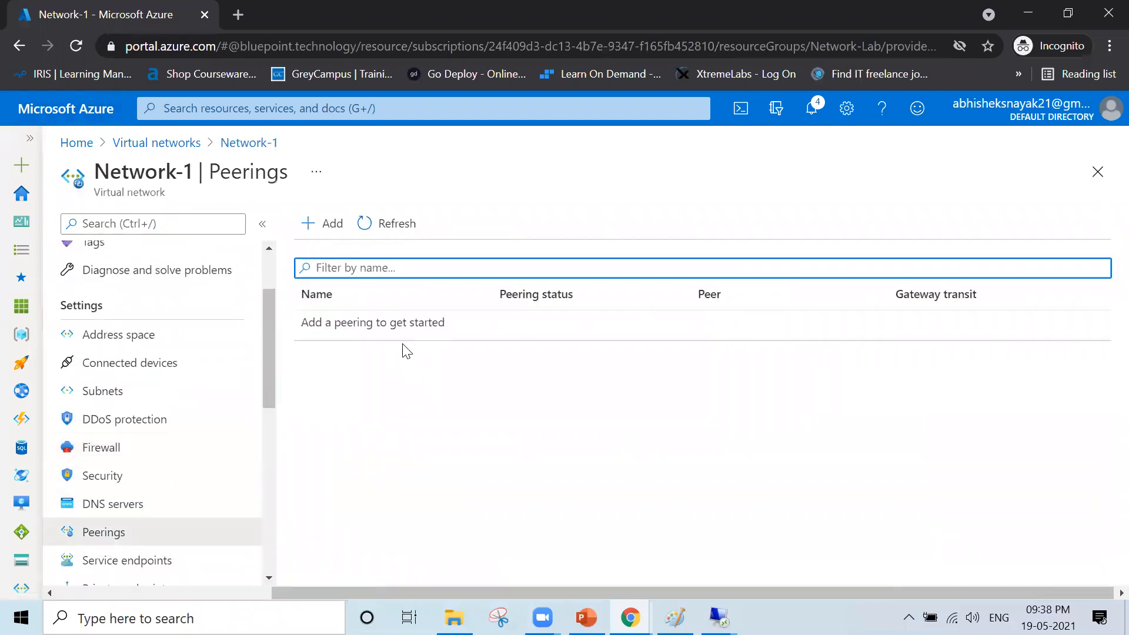
pyautogui.click(365, 223)
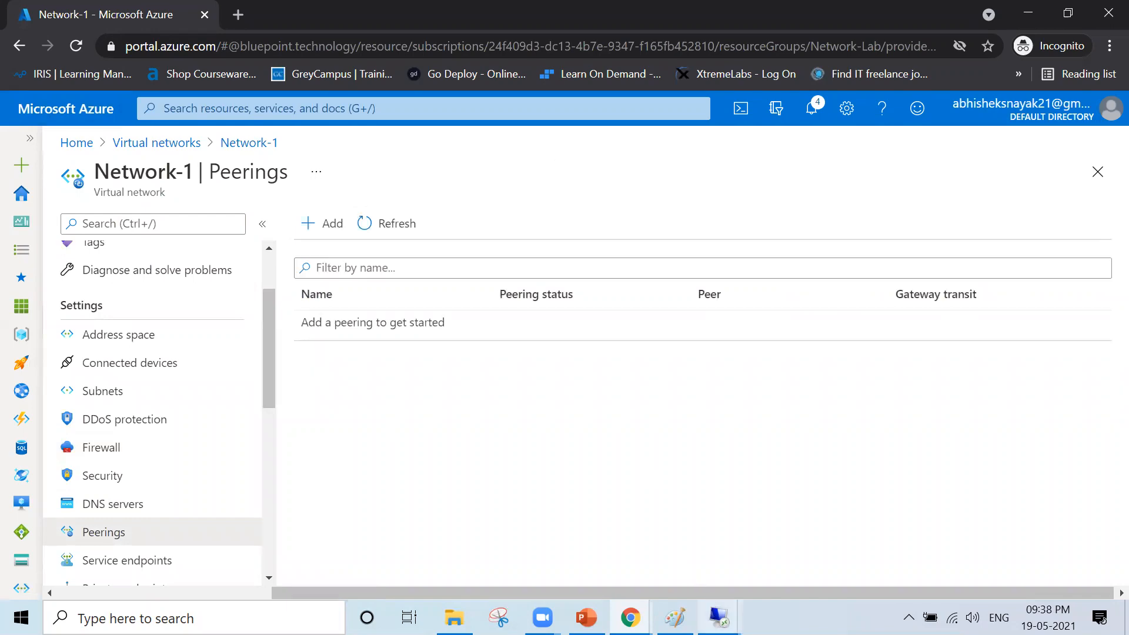
pyautogui.moveTo(718, 618)
pyautogui.click(785, 470)
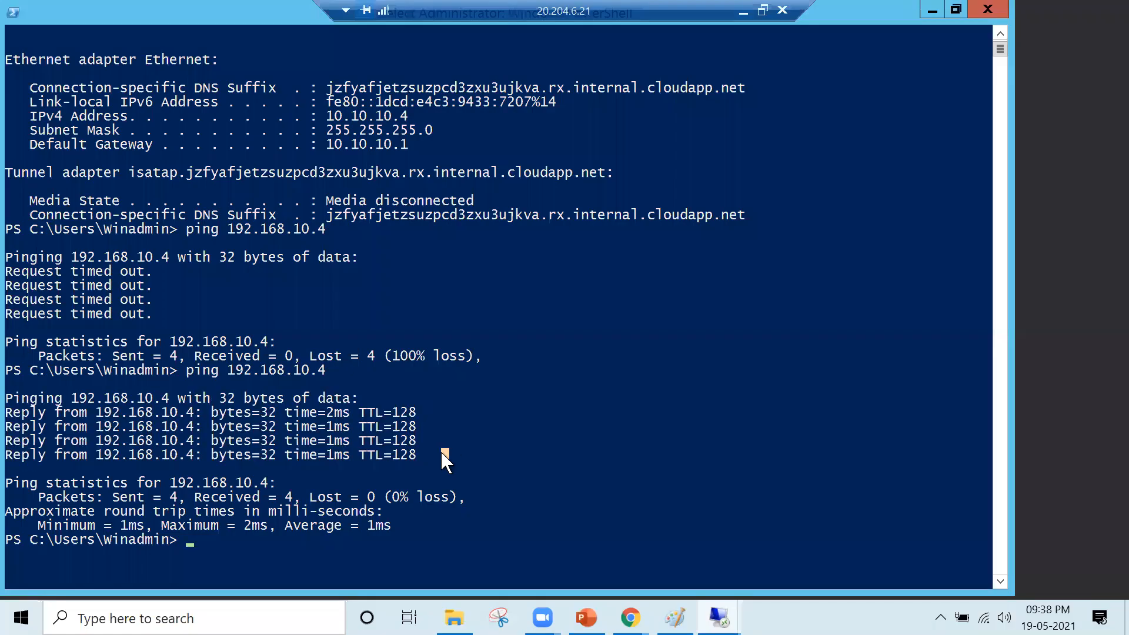
# - Clear the PowerShell screen with cls and re-run ping 192.168.10.4
pyautogui.press('Return')
pyautogui.write('cls')
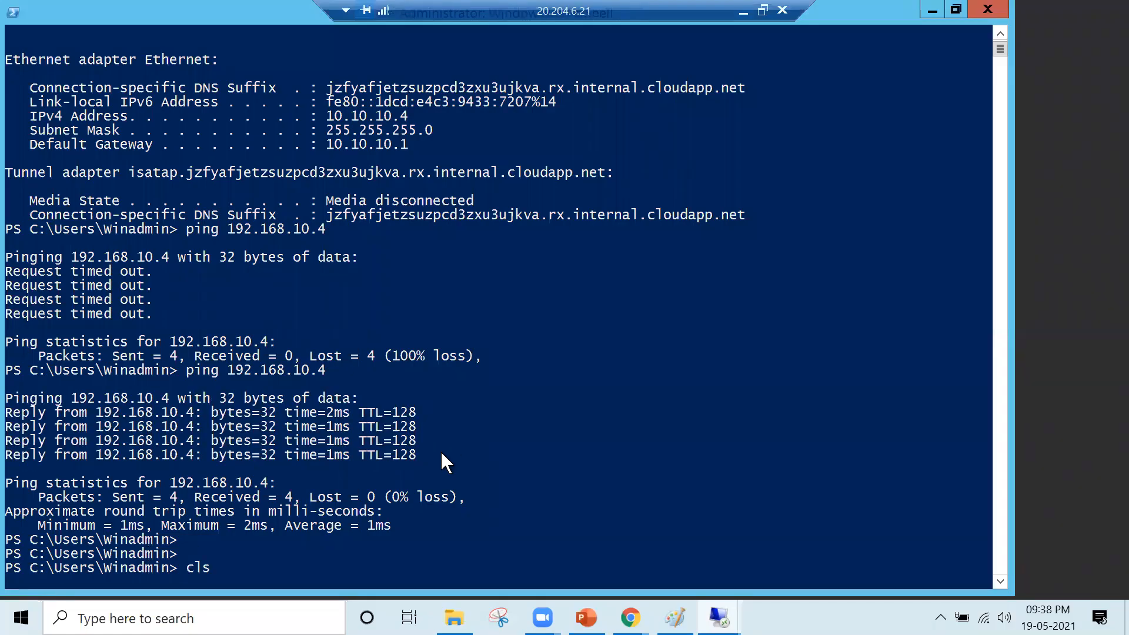
pyautogui.press('Return')
pyautogui.press('Up')
pyautogui.press('Up')
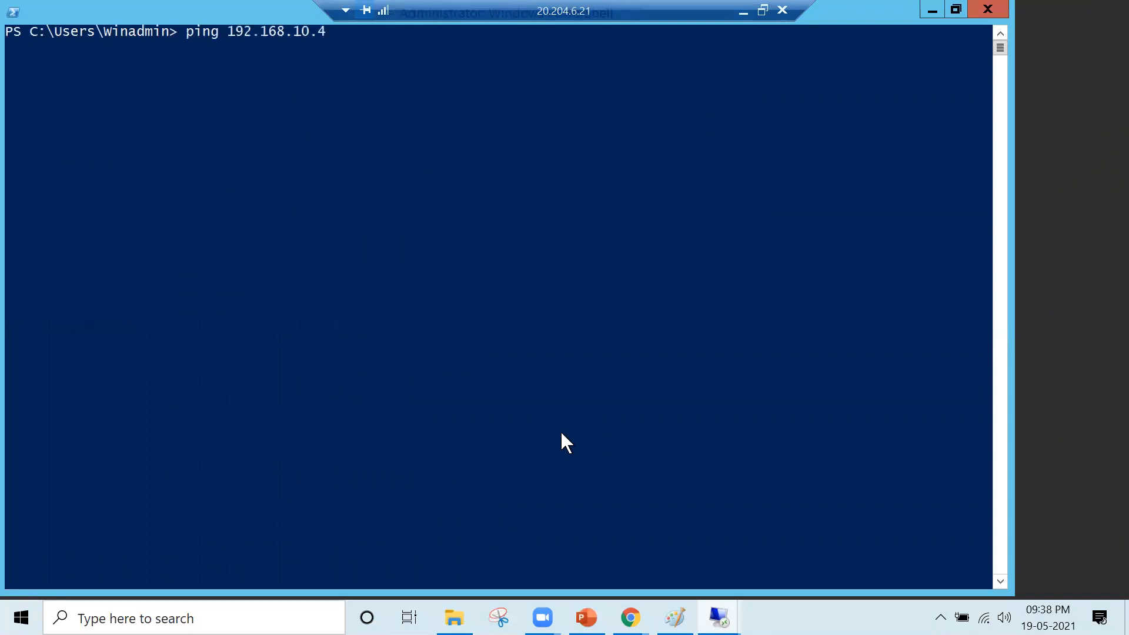
pyautogui.press('Return')
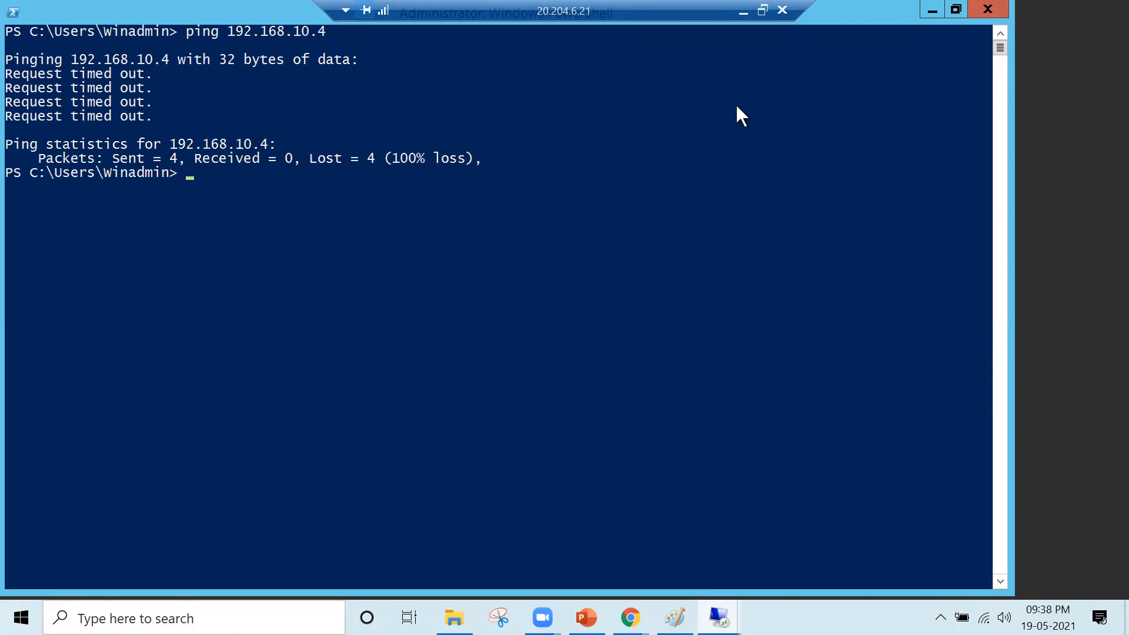
# - Refresh Network-1's peering list in the portal and return to the Virtual networks list
pyautogui.click(743, 12)
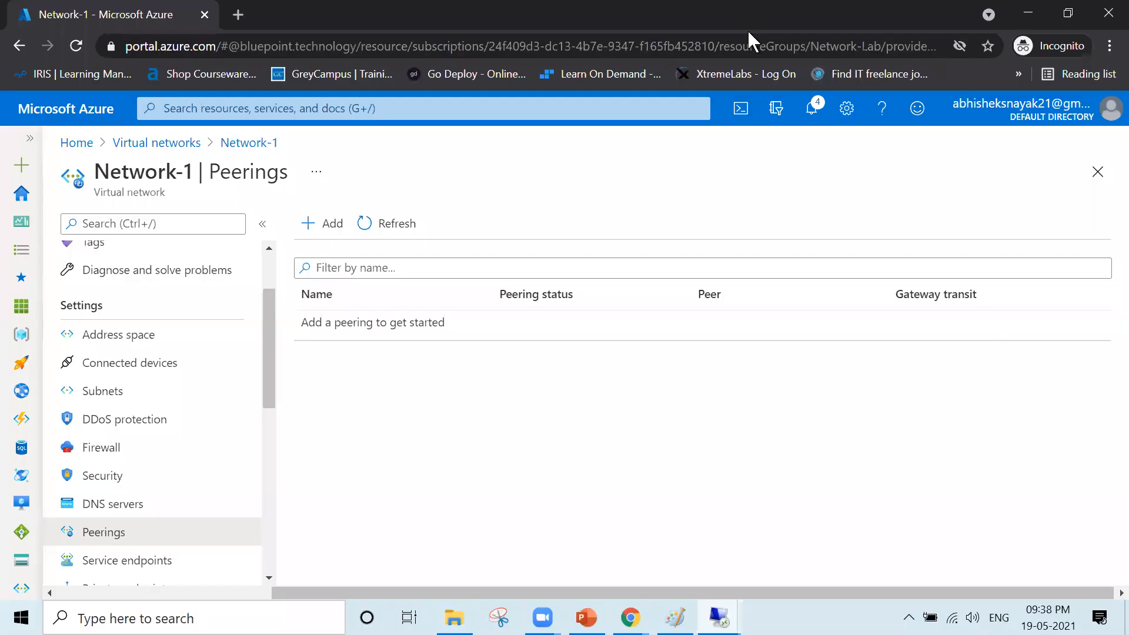
pyautogui.click(406, 229)
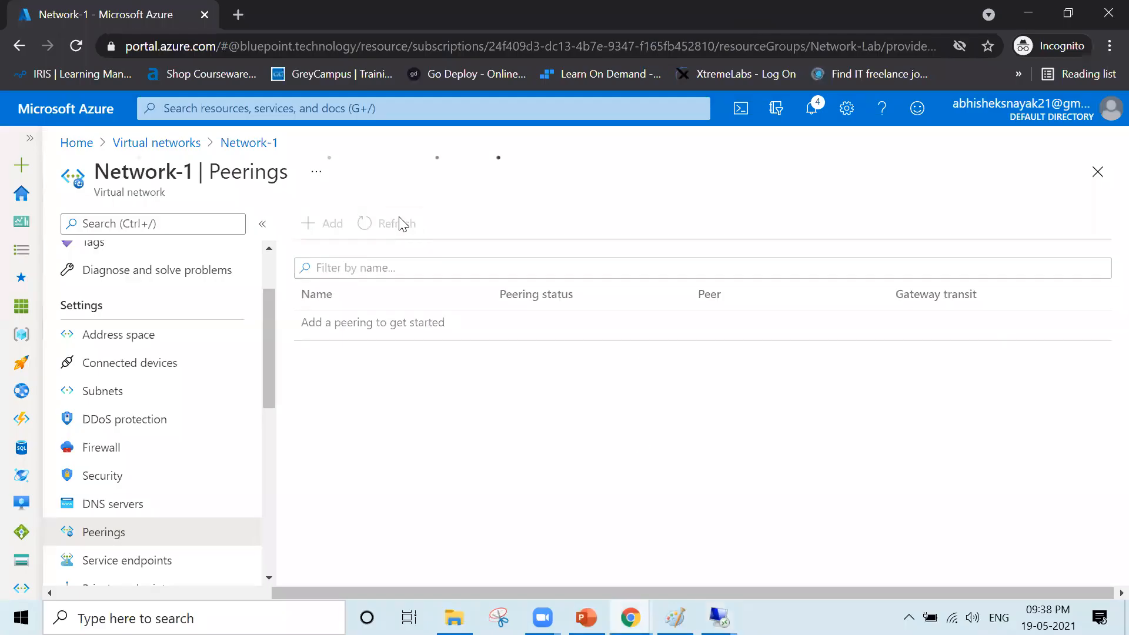
pyautogui.click(176, 144)
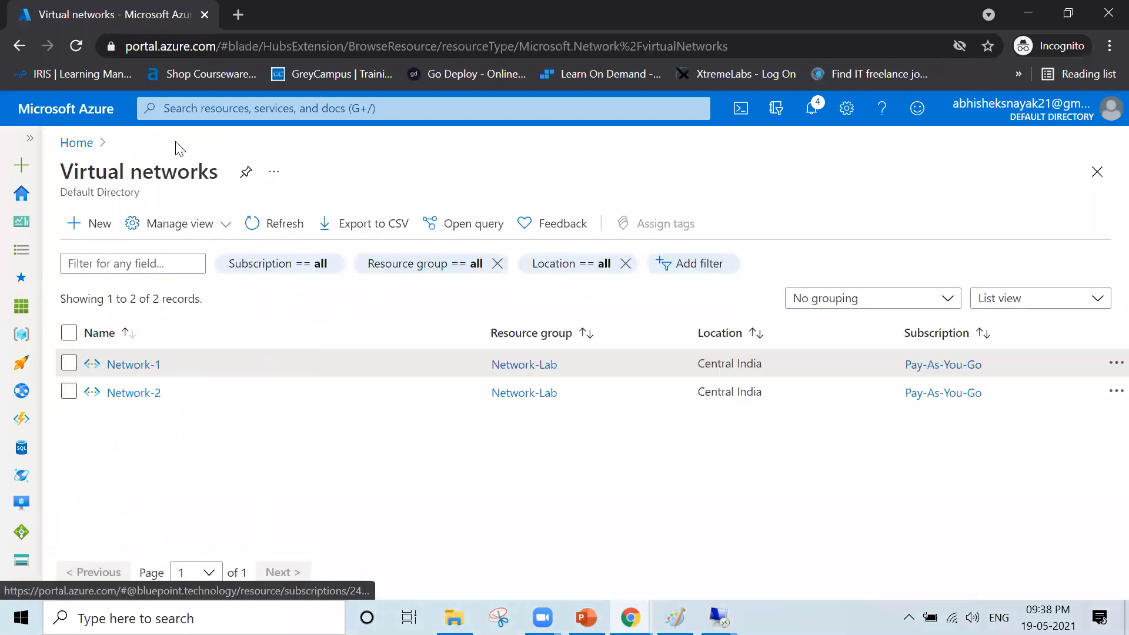
pyautogui.click(548, 40)
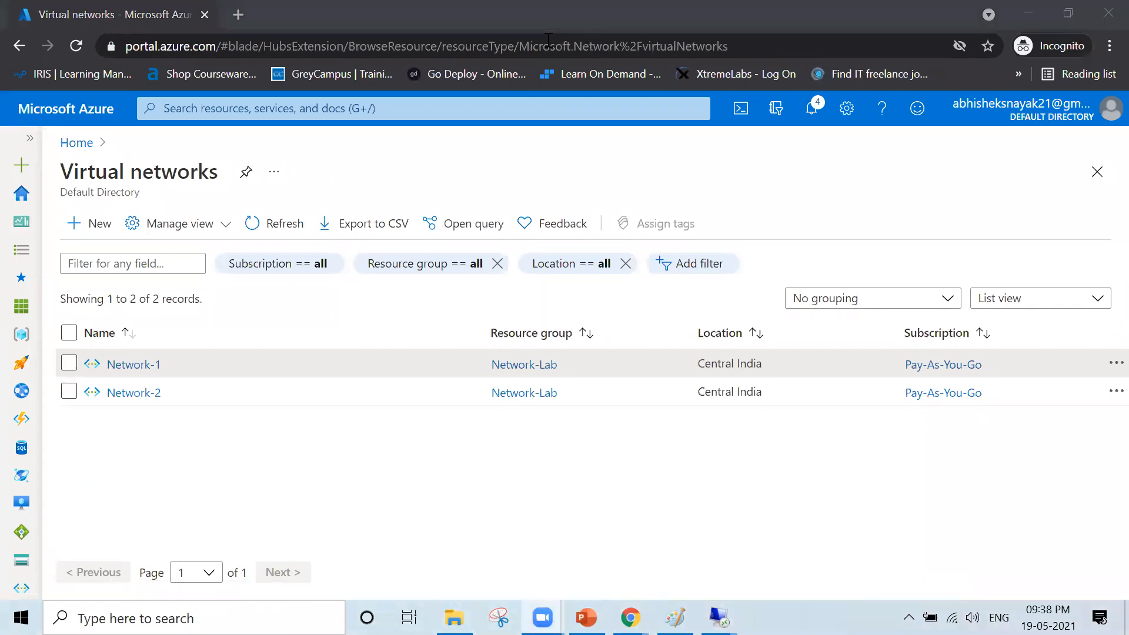